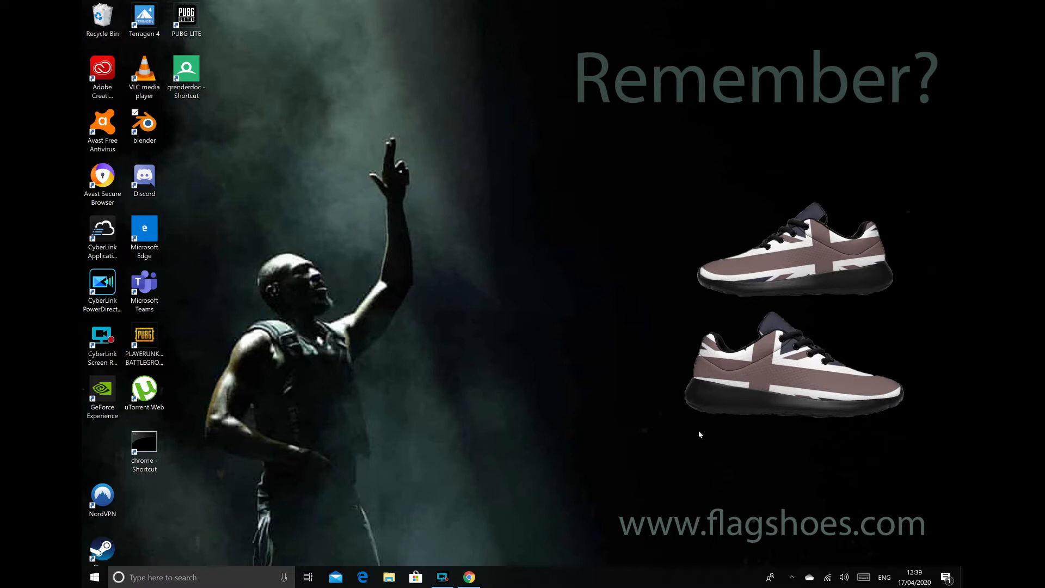
Step: Launch Blender, close the splash screen and align the active camera to the front view
double_click(147, 132)
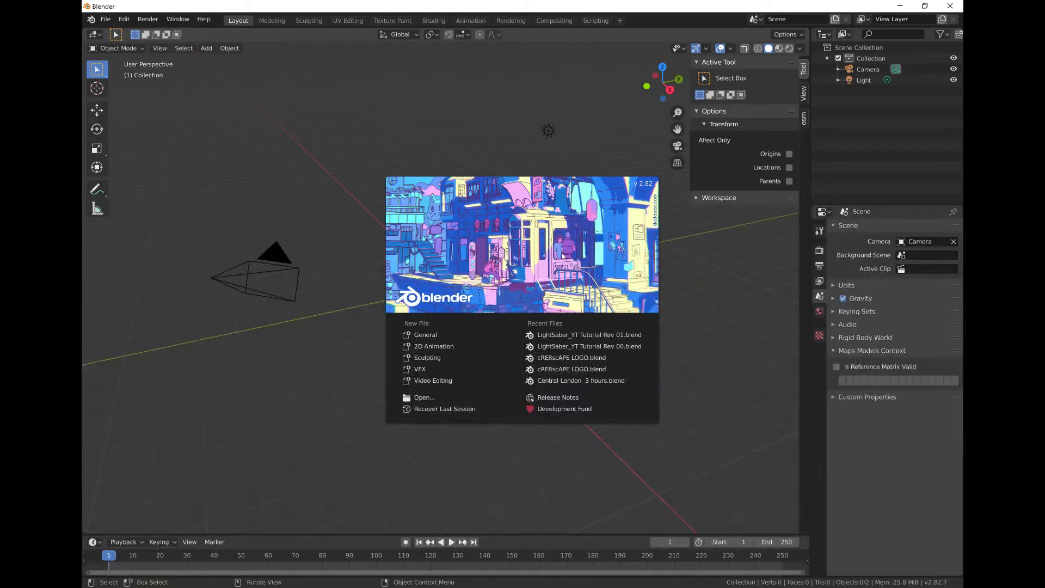
left_click(717, 280)
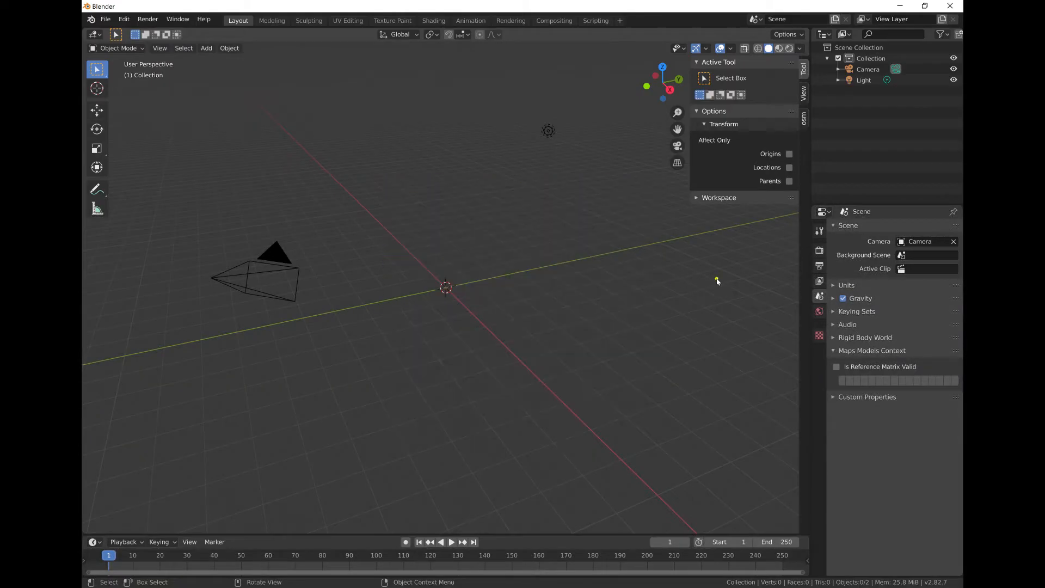
mouse_move(478, 285)
middle_mouse_down()
mouse_move(428, 268)
mouse_move(455, 285)
mouse_move(517, 277)
mouse_move(403, 252)
mouse_move(461, 275)
middle_mouse_up()
scroll(459, 275, "up", 3)
key("KP_1")
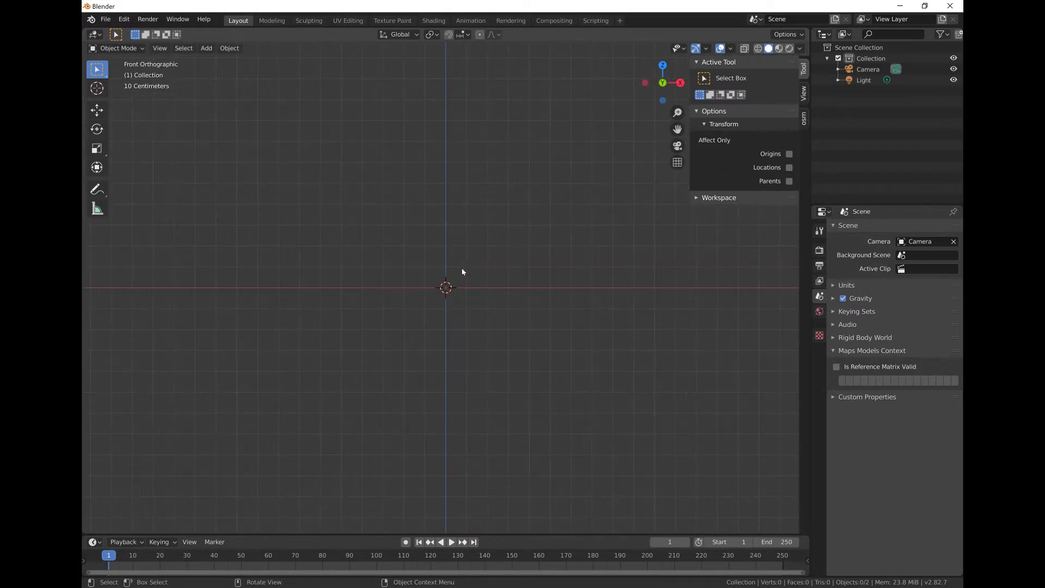
left_click(159, 48)
left_click(159, 48)
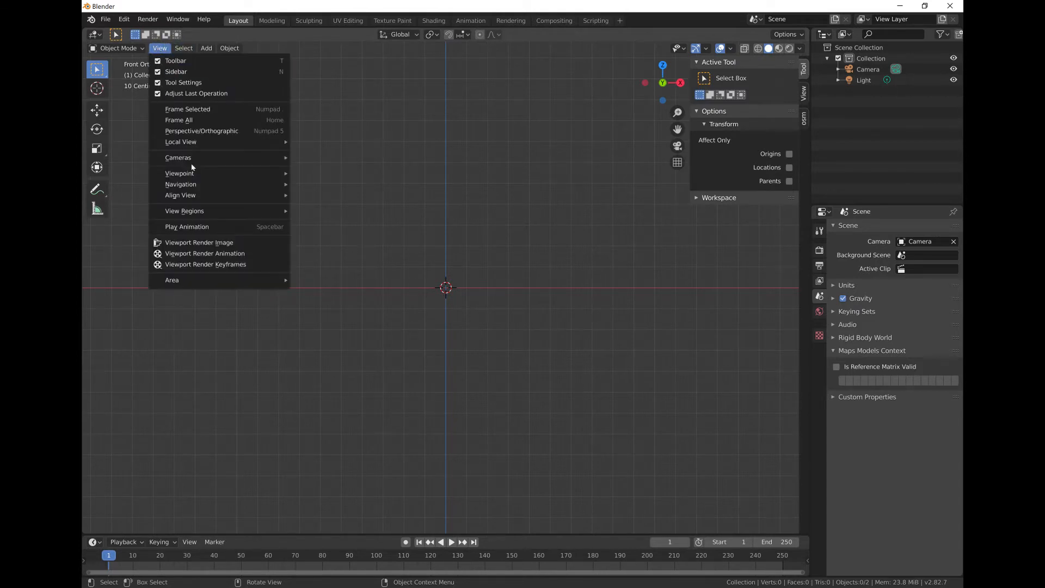
mouse_move(206, 197)
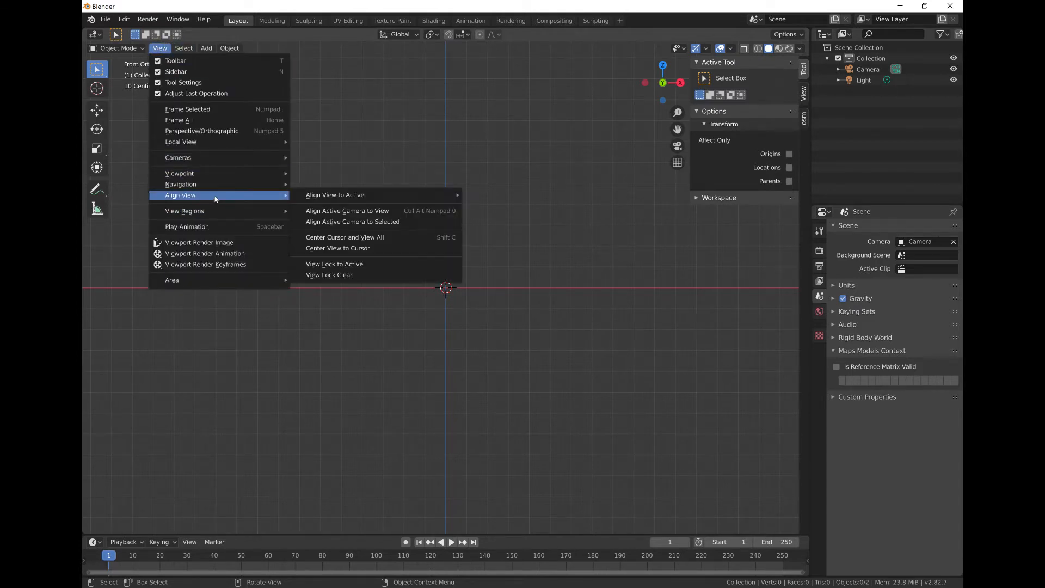
left_click(361, 213)
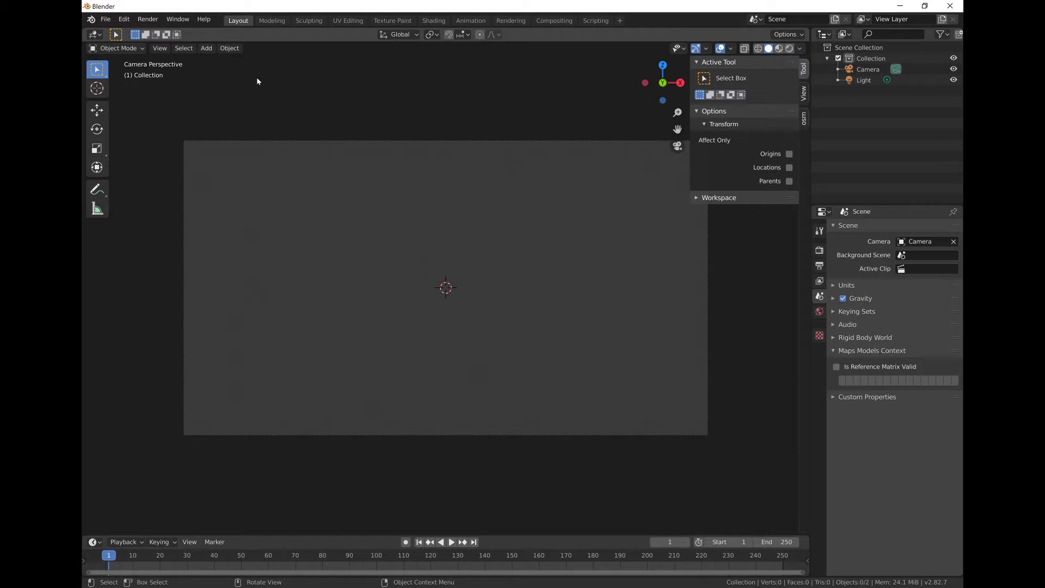
Step: Add a mesh plane to the scene and rename it Lightsaber
left_click(209, 50)
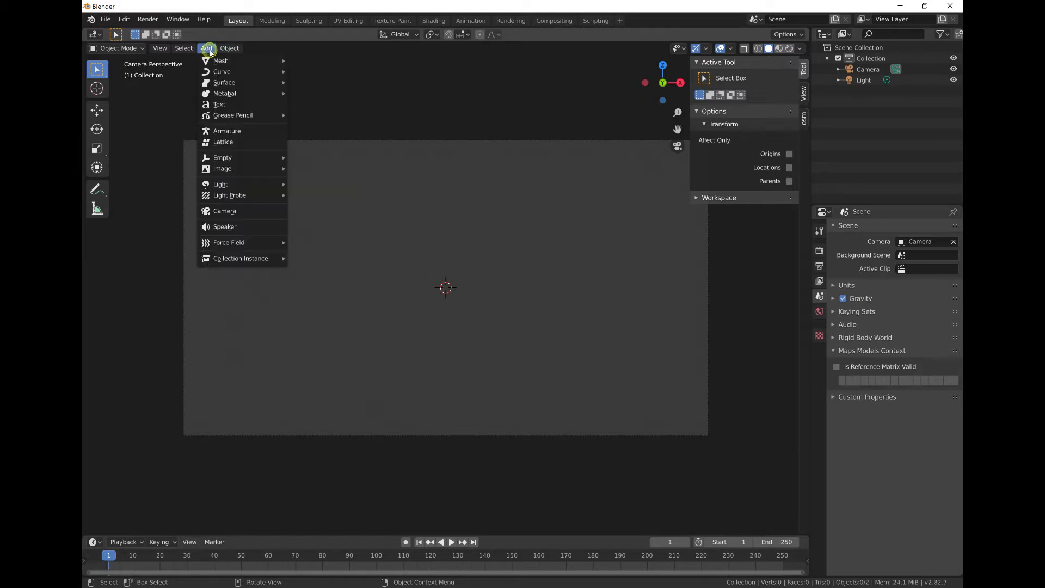
mouse_move(210, 62)
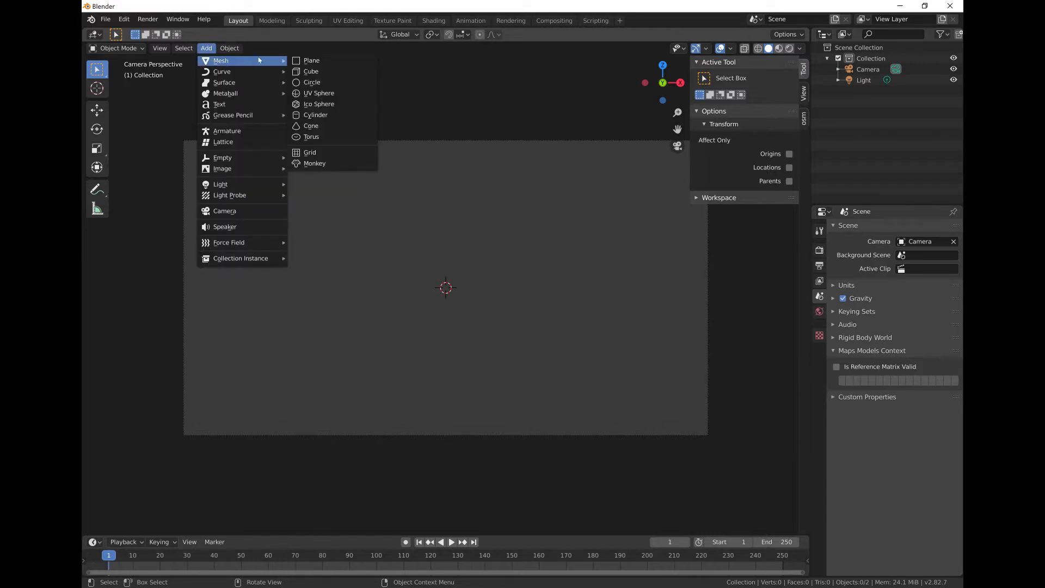
left_click(311, 61)
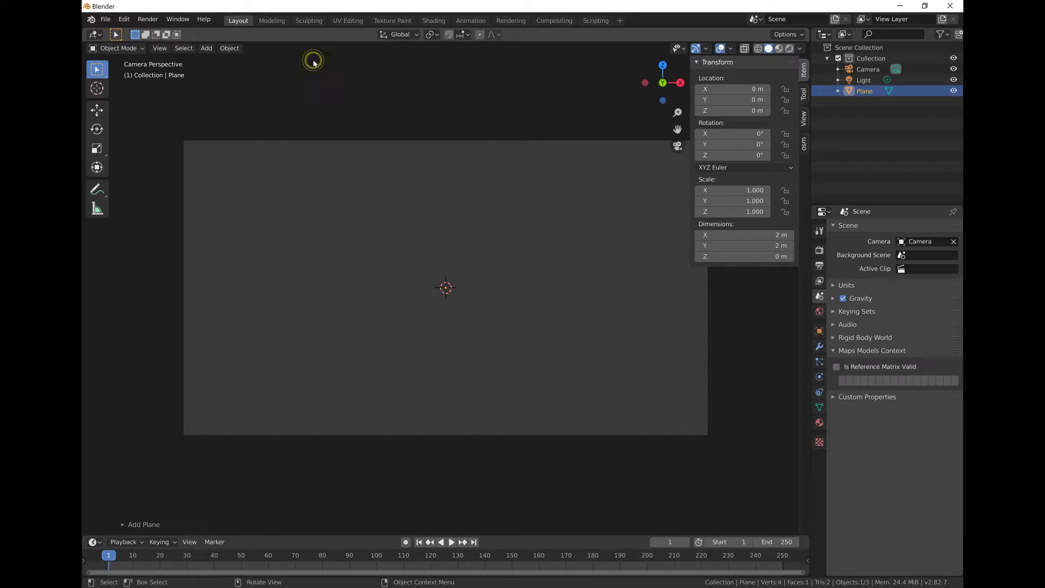
double_click(875, 91)
type("Lig")
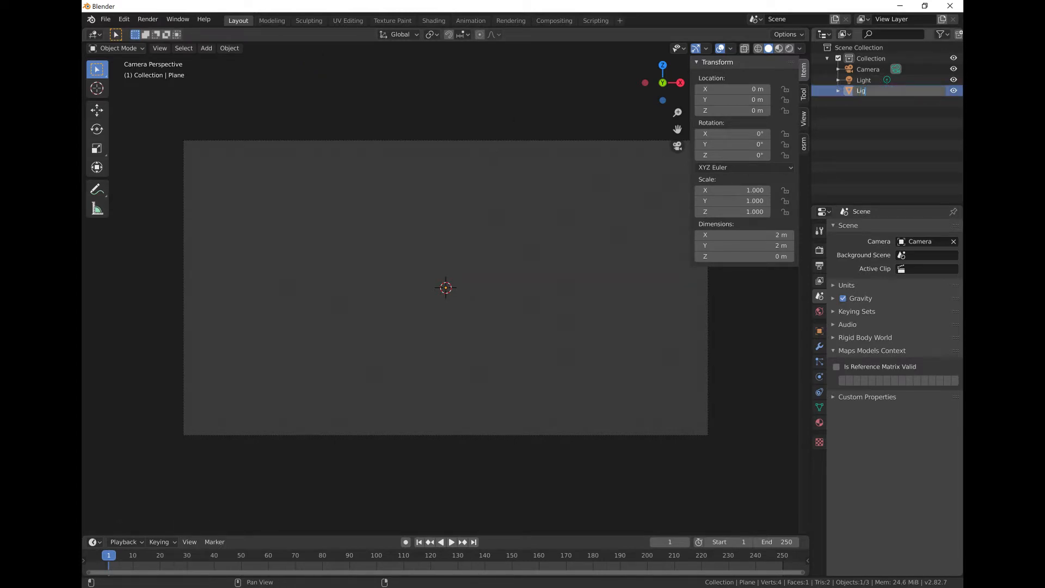
type("htsaber")
key("Return")
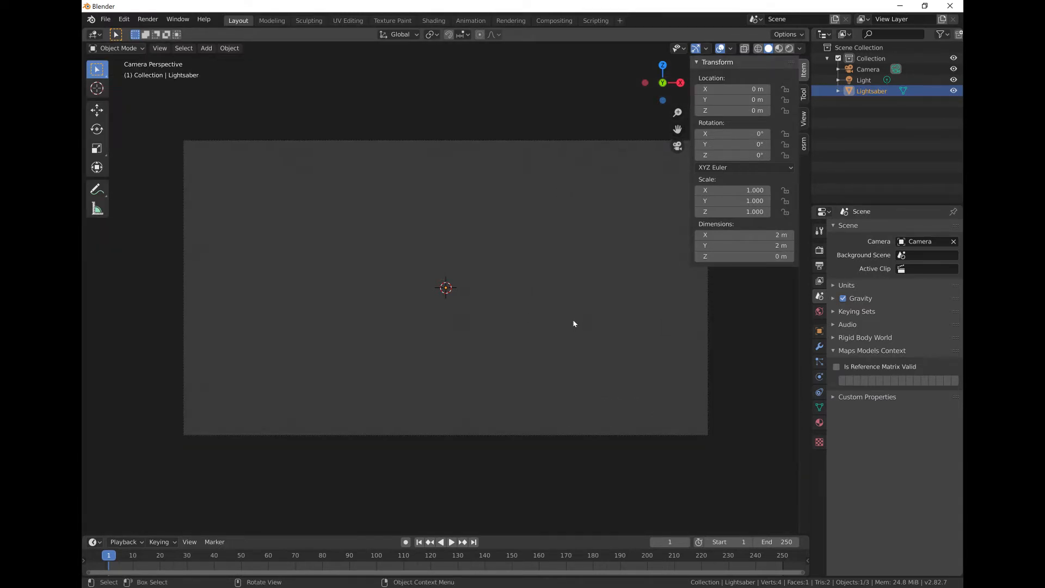
Step: Rotate the Lightsaber plane 90 degrees about the X axis
key("r")
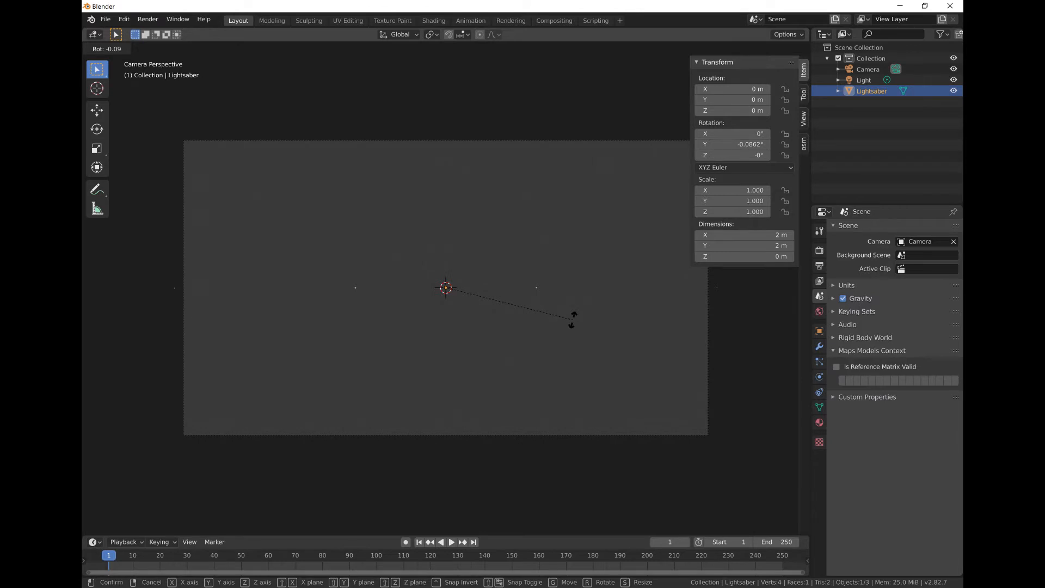
key("x")
type("90")
key("Return")
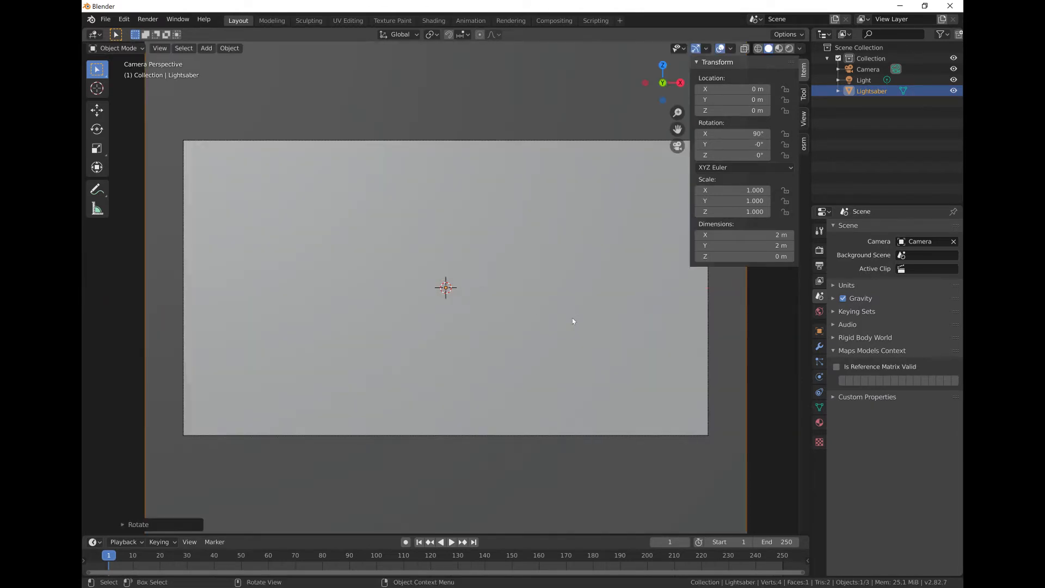
Step: Shrink the plane uniformly to about 0.07 m wide and stretch it along Z to about 0.475 m tall
key("s")
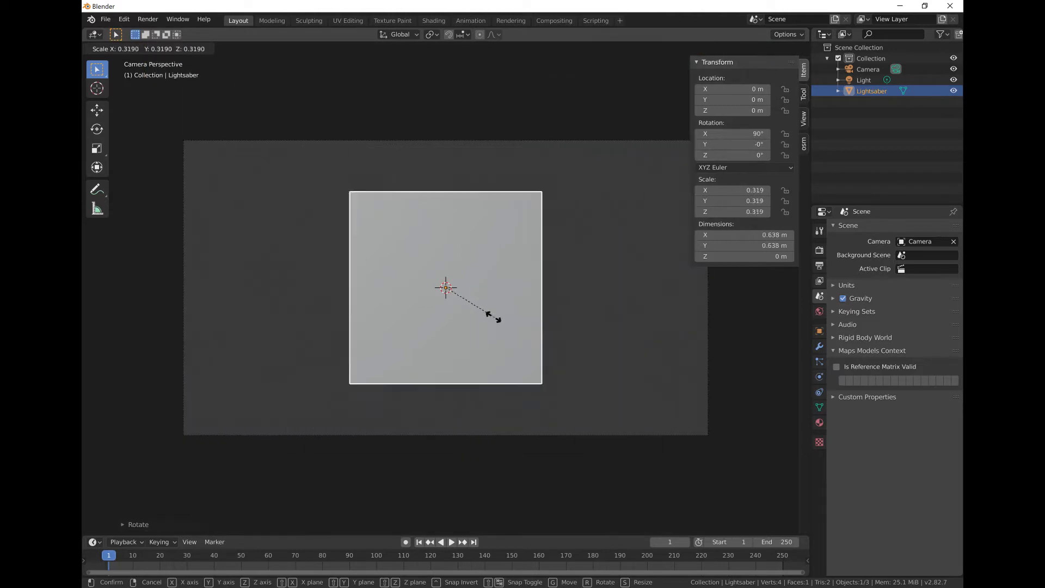
left_click(450, 292)
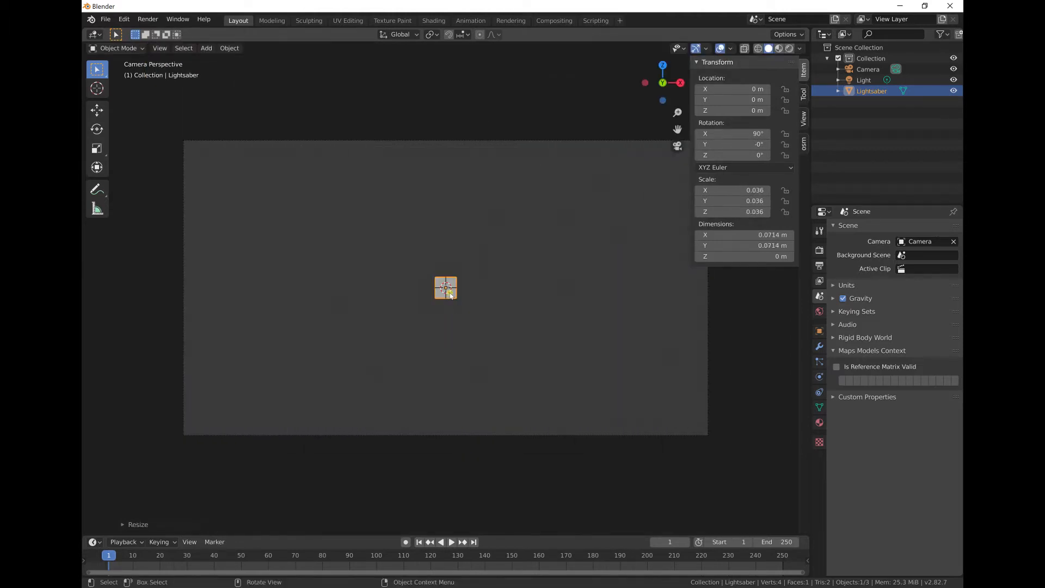
key("s")
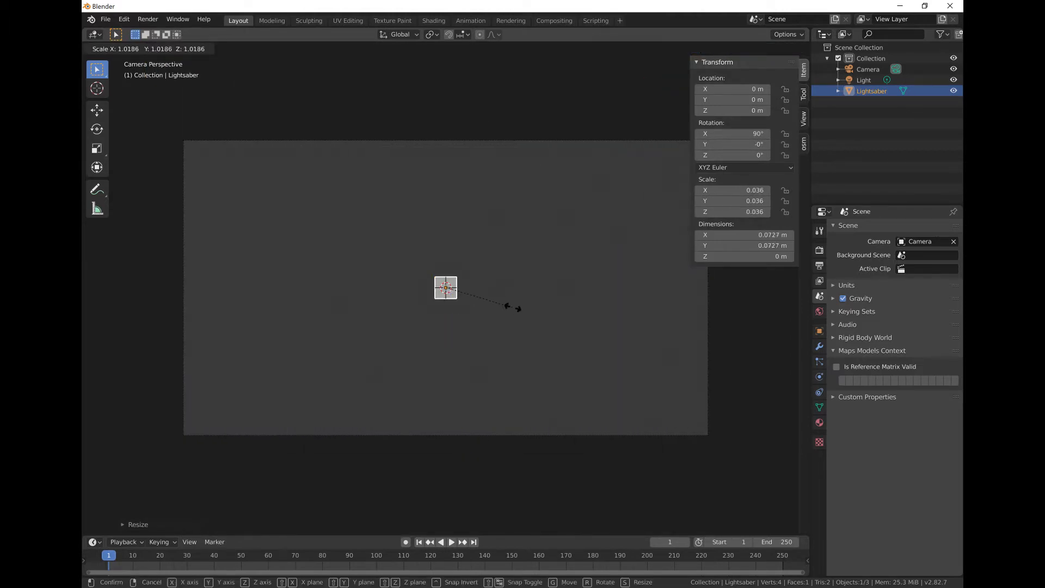
right_click(561, 325)
key("s")
key("z")
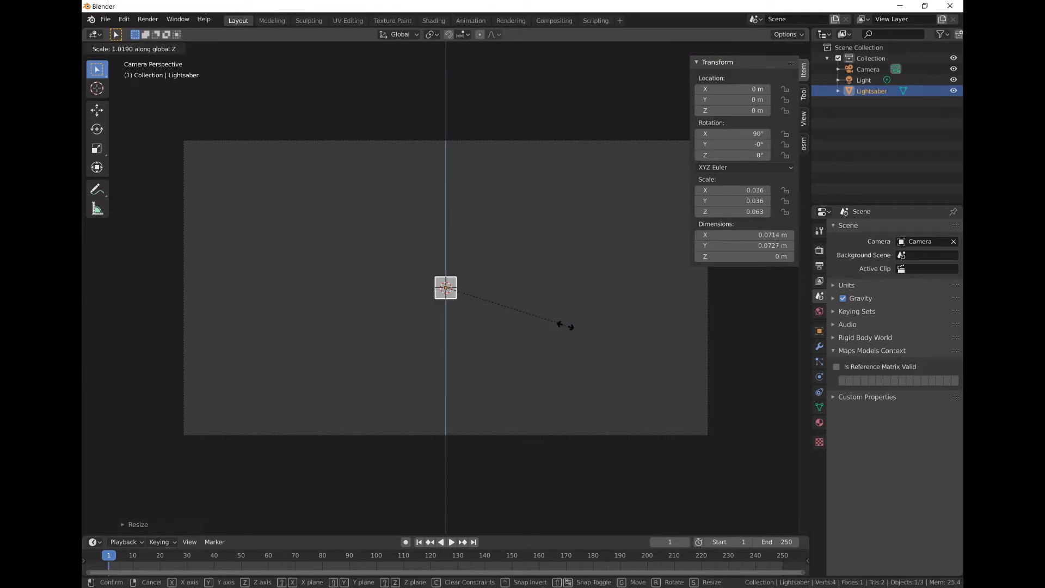
left_click(504, 504)
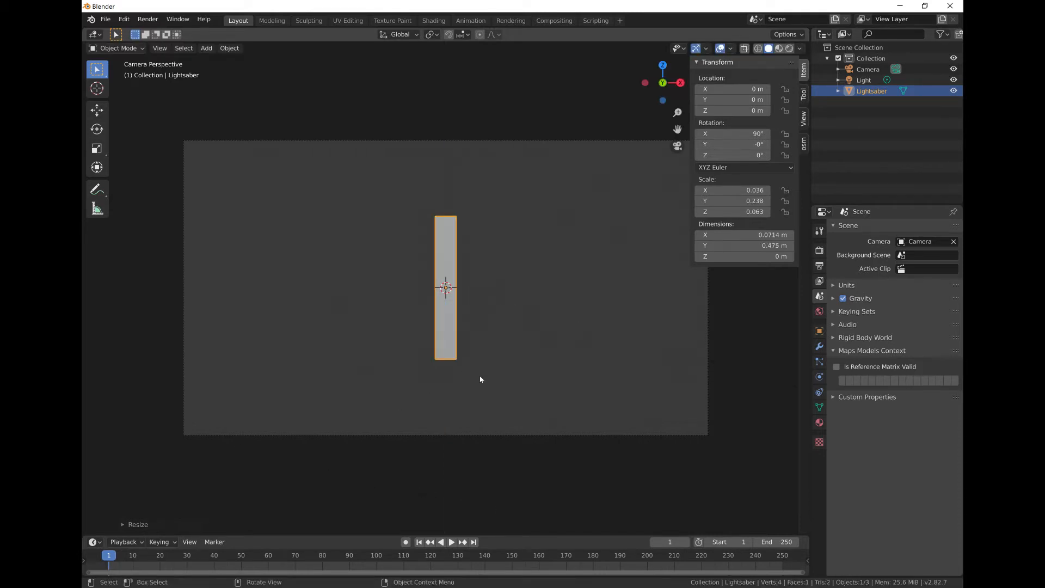
Step: Scale the strip down to about 0.19 m tall and narrow it along X to about 0.01 m wide
key("s")
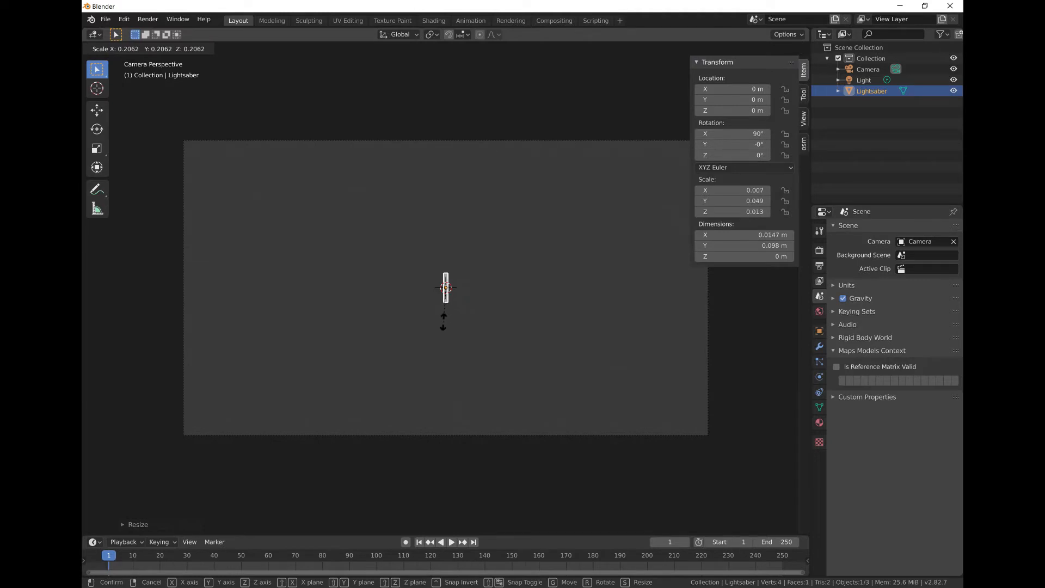
left_click(446, 302)
scroll(468, 293, "up", 5)
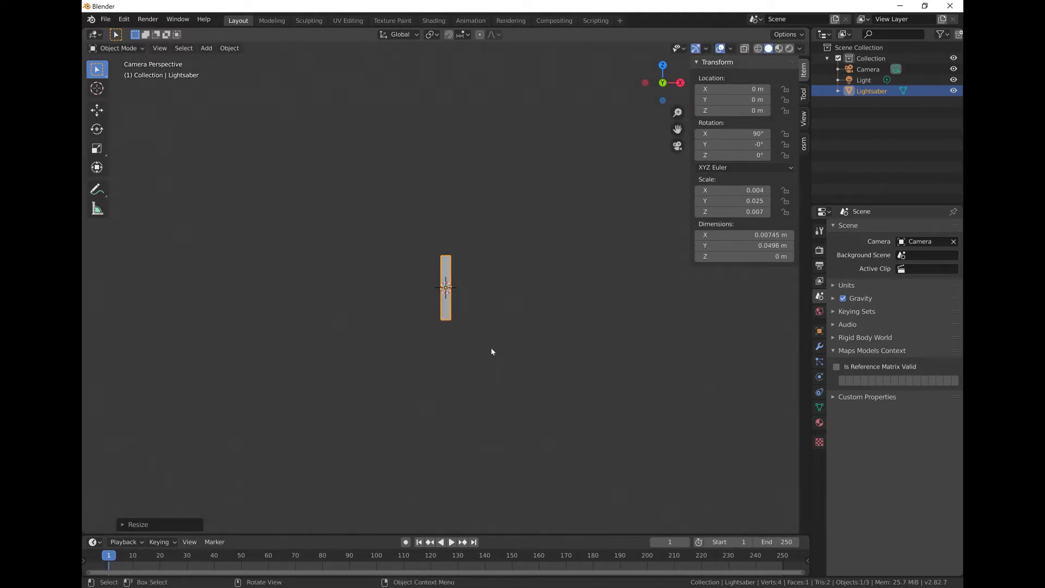
key("s")
left_click(692, 441)
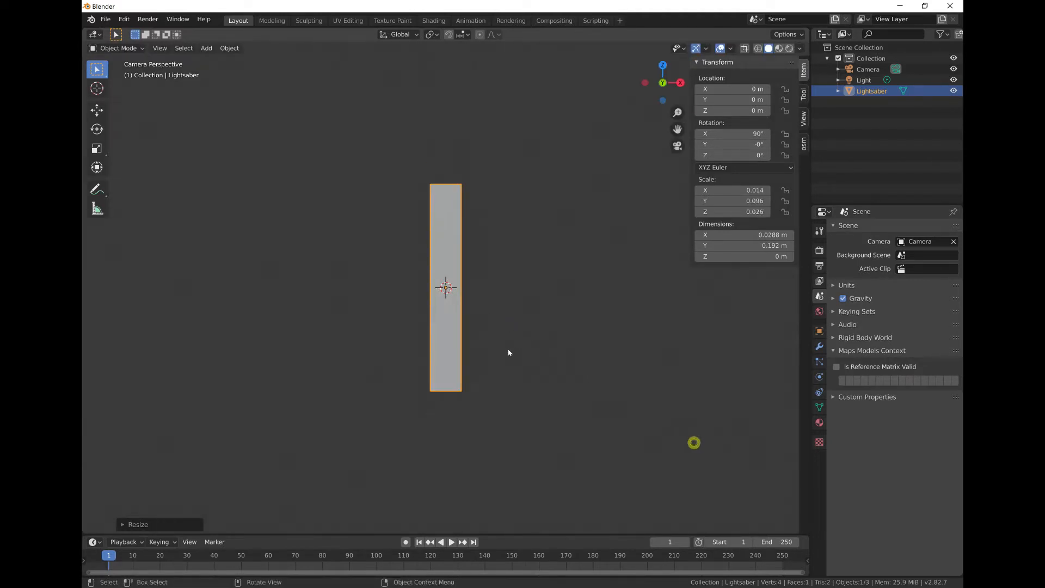
scroll(449, 353, "down", 3)
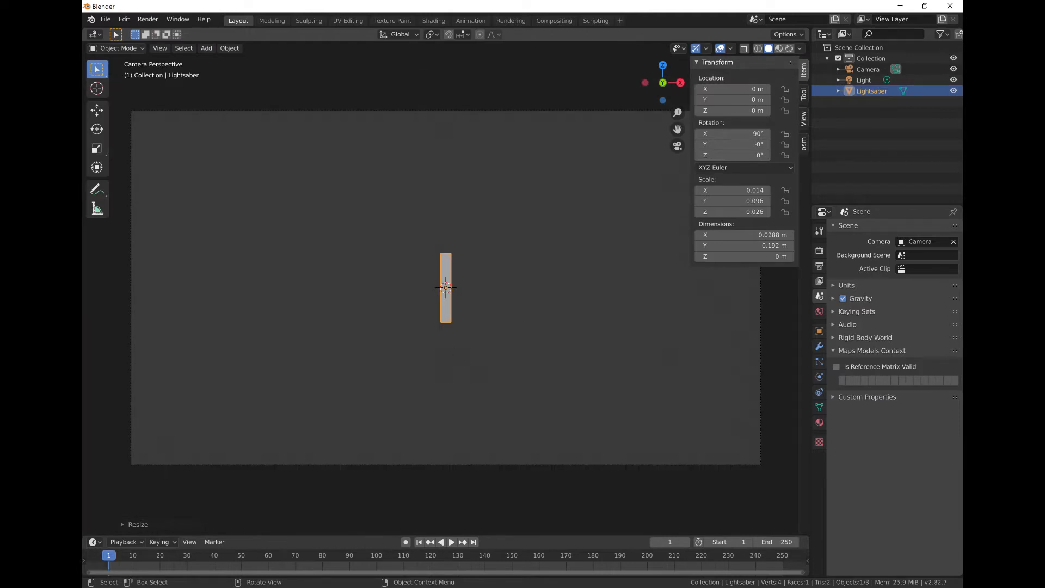
key("s")
key("x")
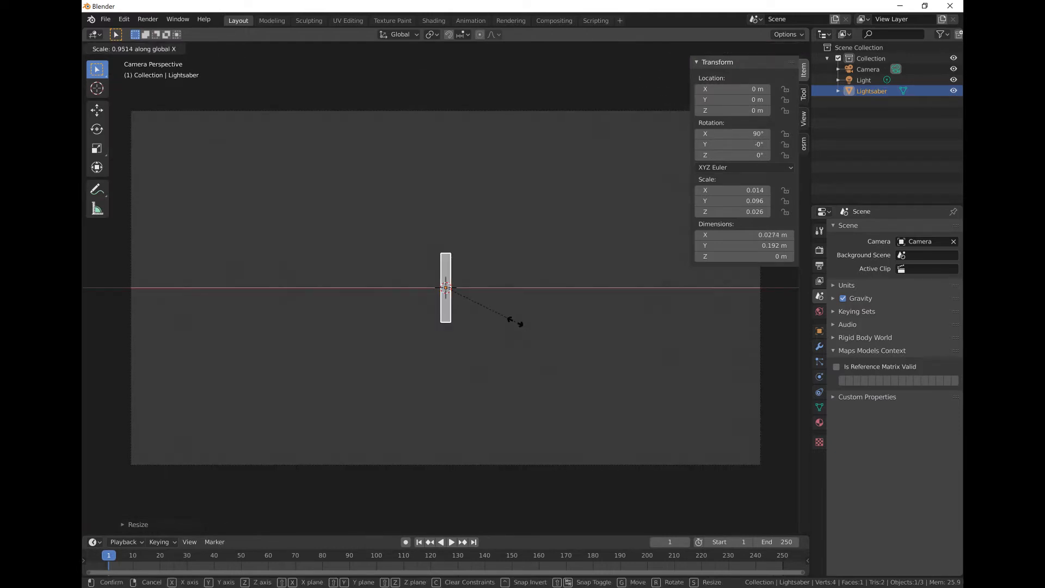
left_click(471, 302)
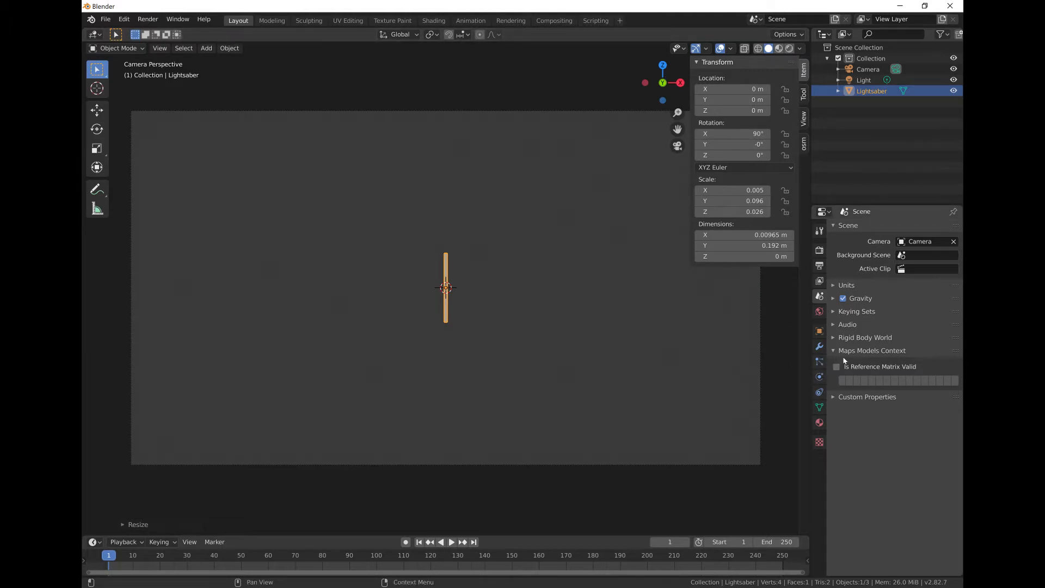
Step: Create a new material on the plane and name it Lightsaber
left_click(820, 421)
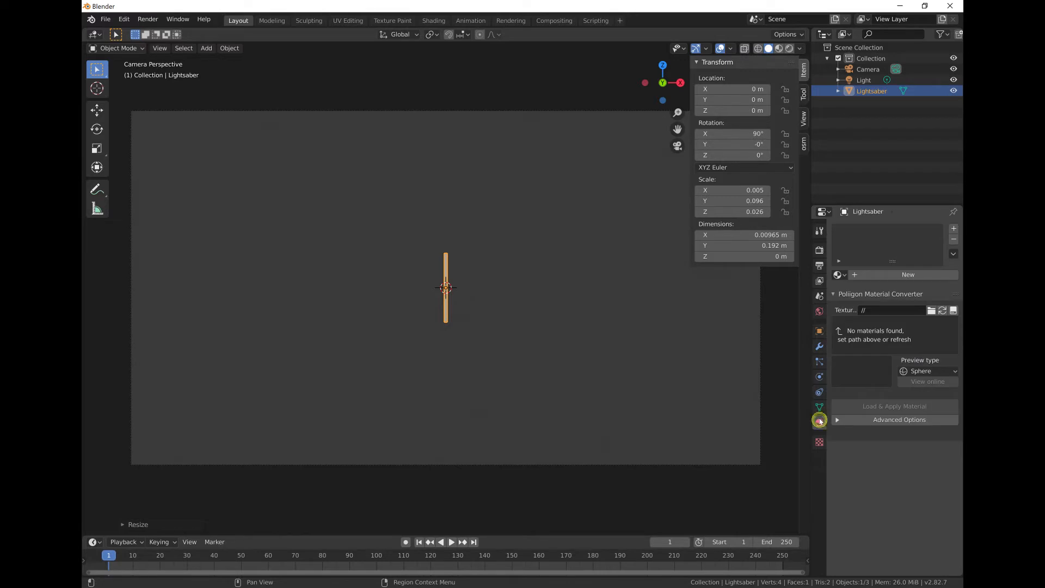
left_click(870, 275)
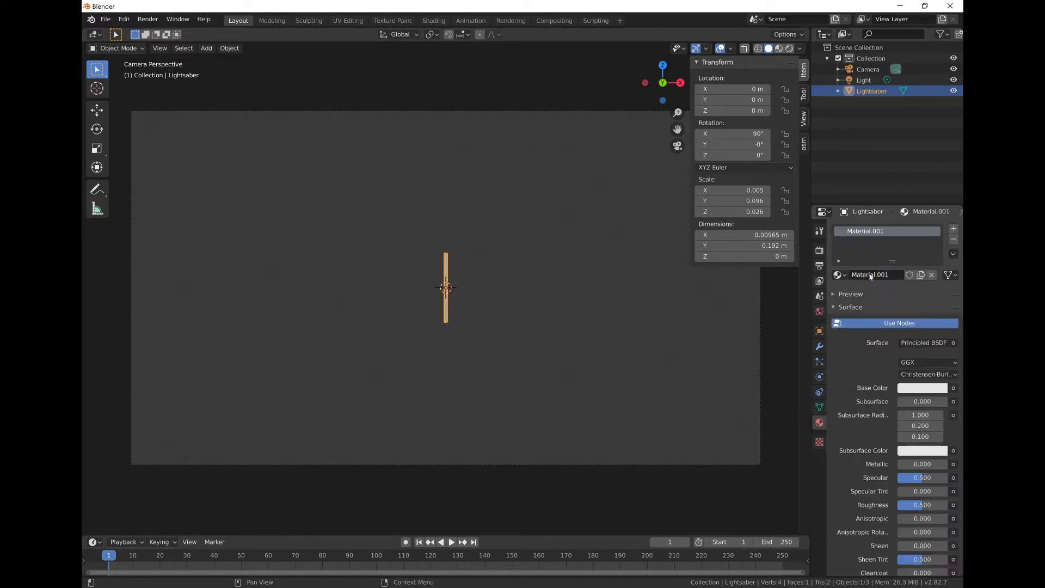
double_click(867, 231)
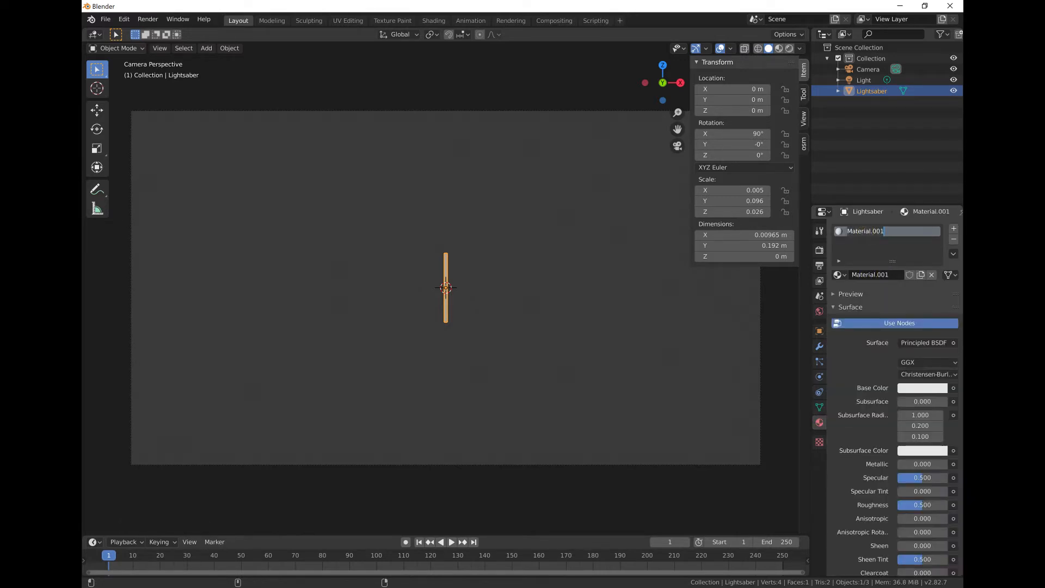
type("Lightsaber")
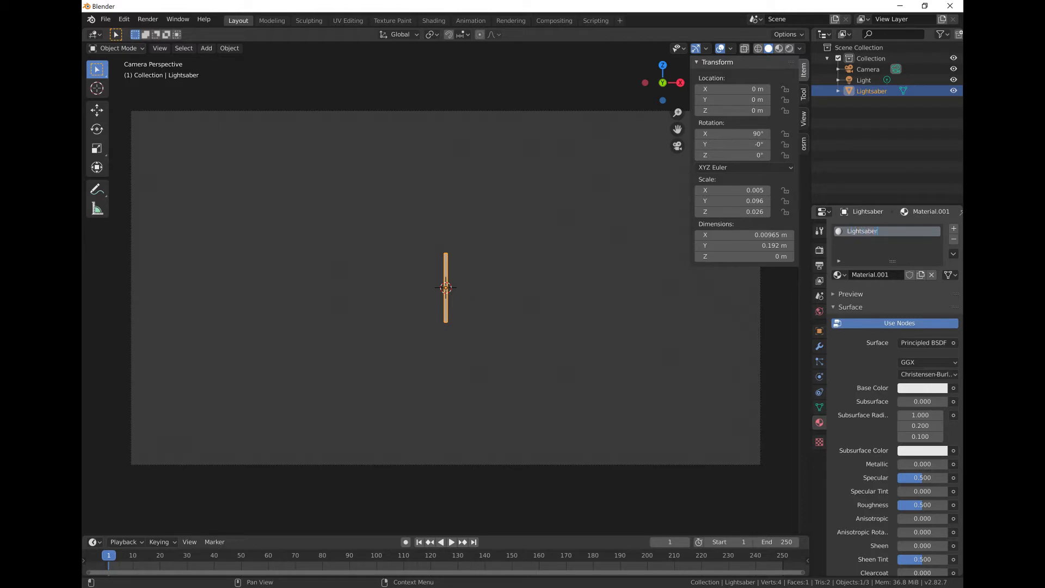
key("Return")
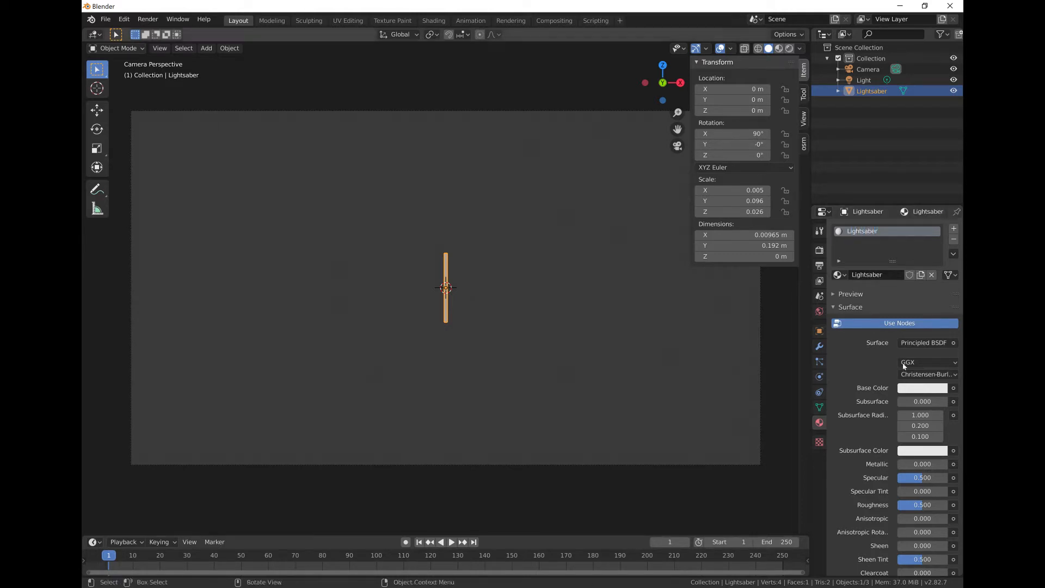
Step: Change the Lightsaber material's surface shader to Emission and set its color to bright green
left_click(922, 347)
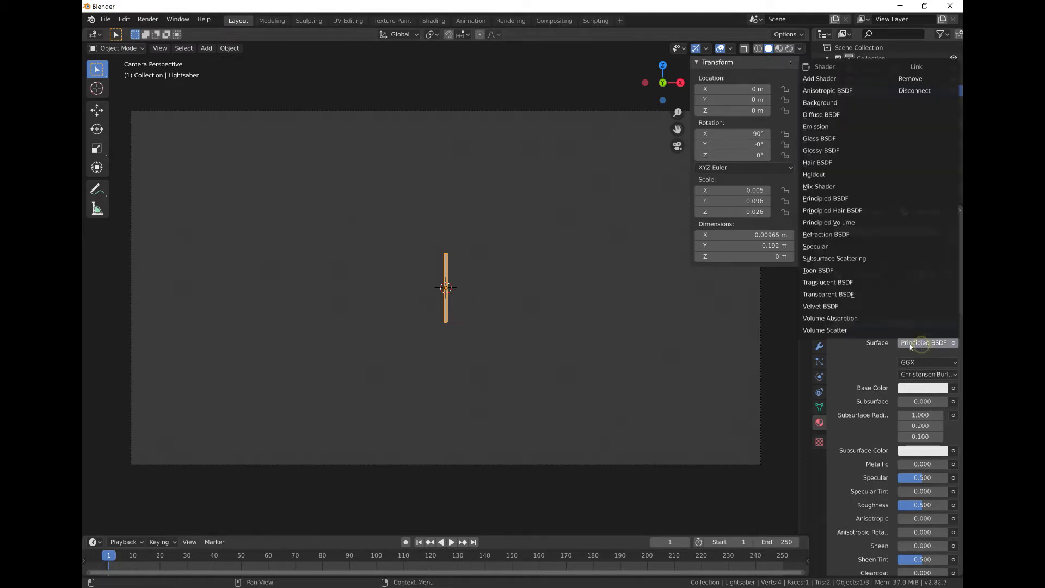
left_click(902, 345)
left_click(825, 127)
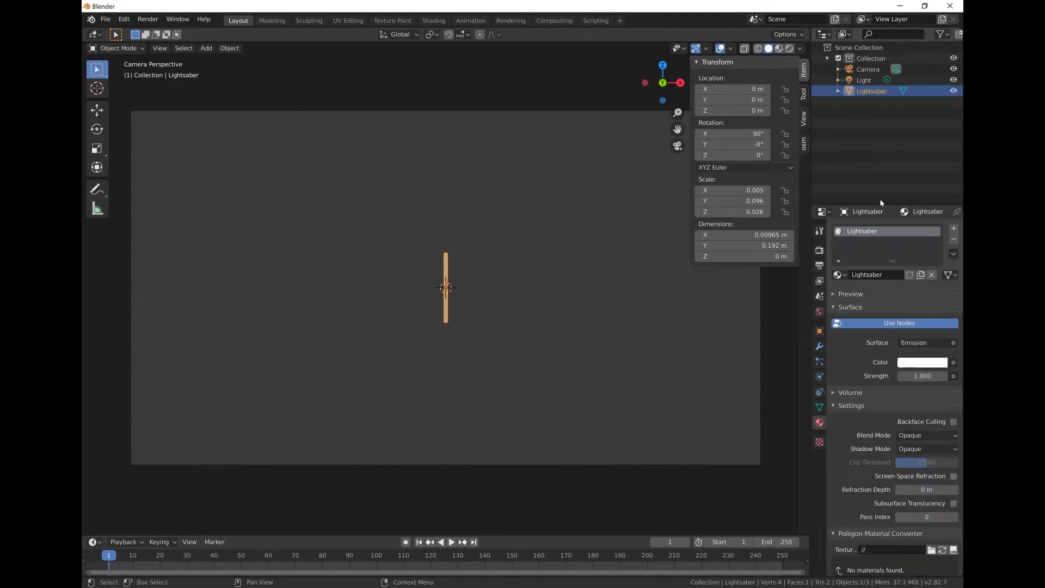
left_click(918, 363)
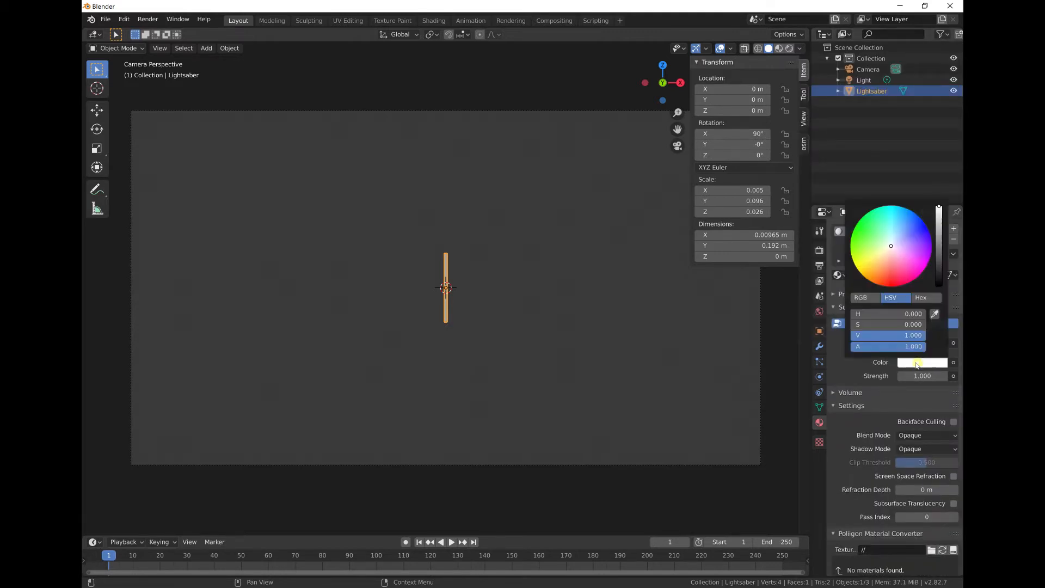
left_click(858, 230)
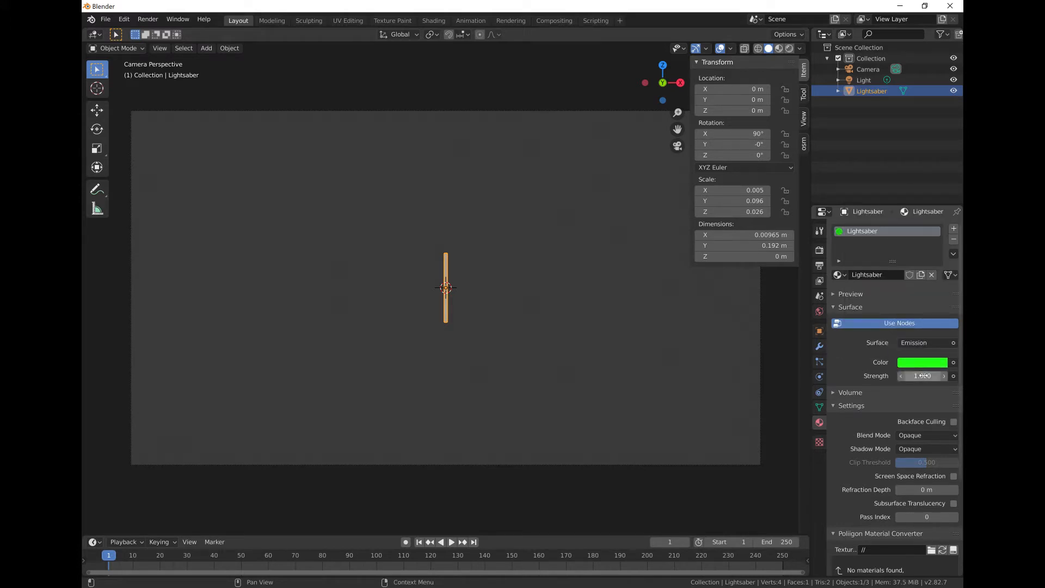
Step: Switch the viewport to rendered shading to preview the green emissive blade
scroll(468, 276, "up", 3)
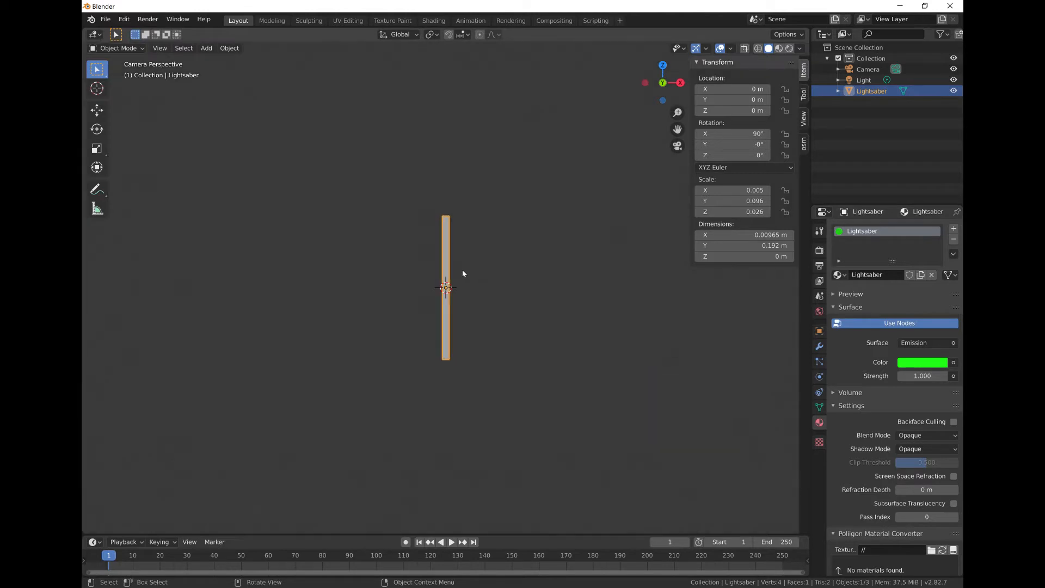
left_click(790, 49)
scroll(449, 261, "down", 2)
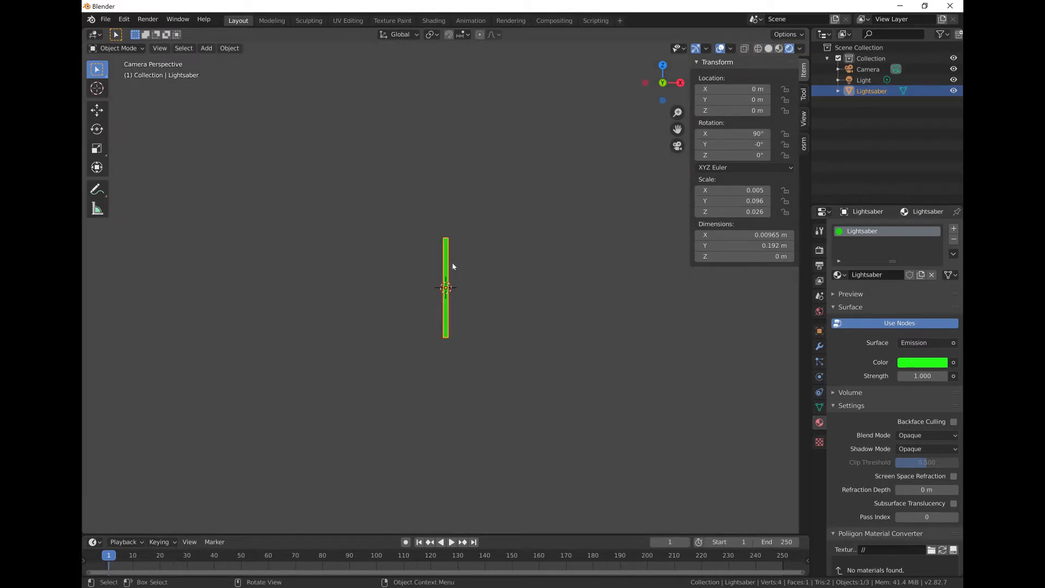
Step: Raise the Lightsaber material's emission strength to about 39.7 while viewing the blade through the active camera
scroll(452, 266, "down", 1)
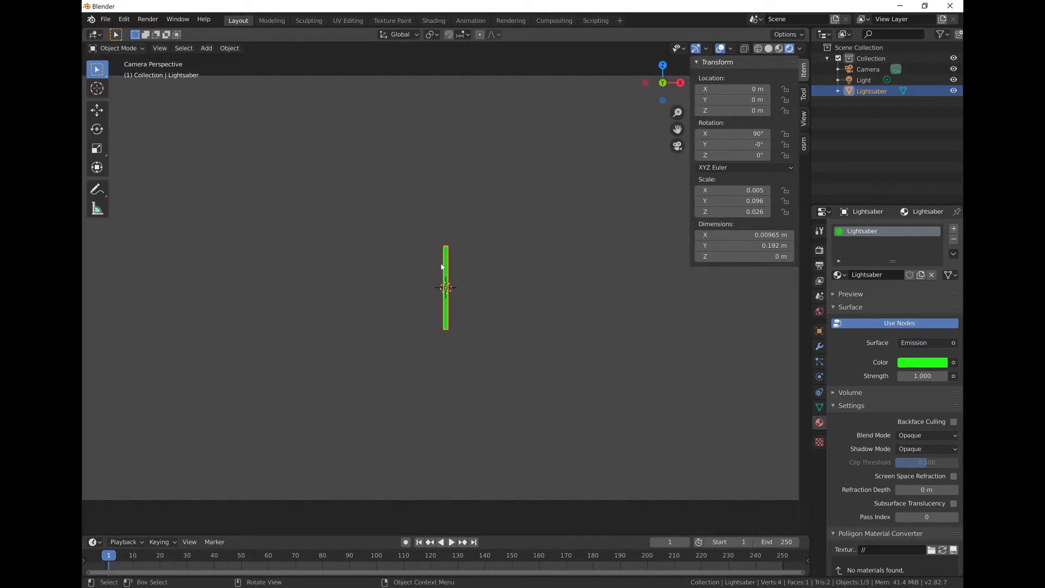
scroll(466, 298, "up", 5)
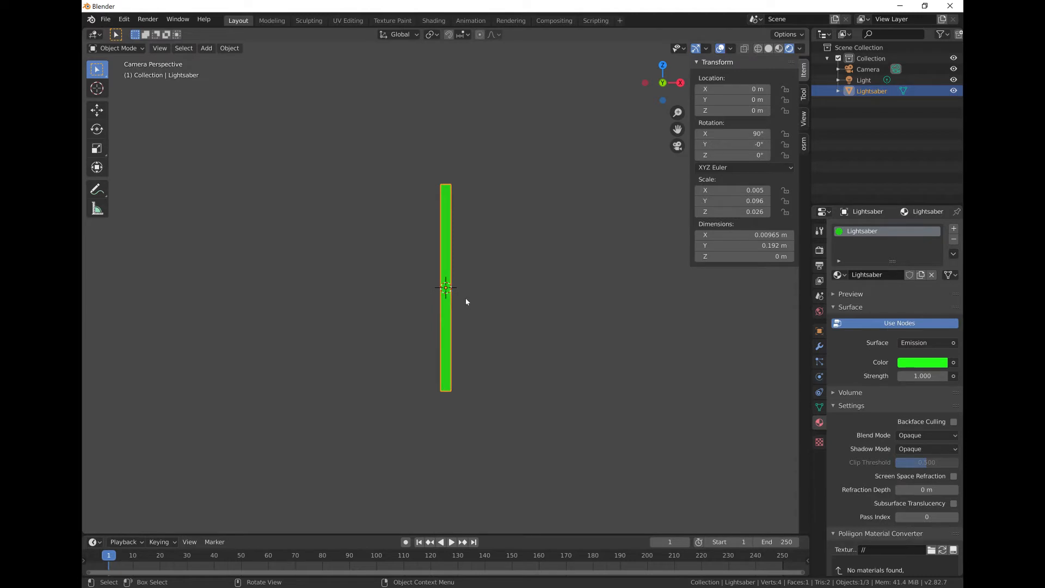
scroll(493, 310, "down", 2)
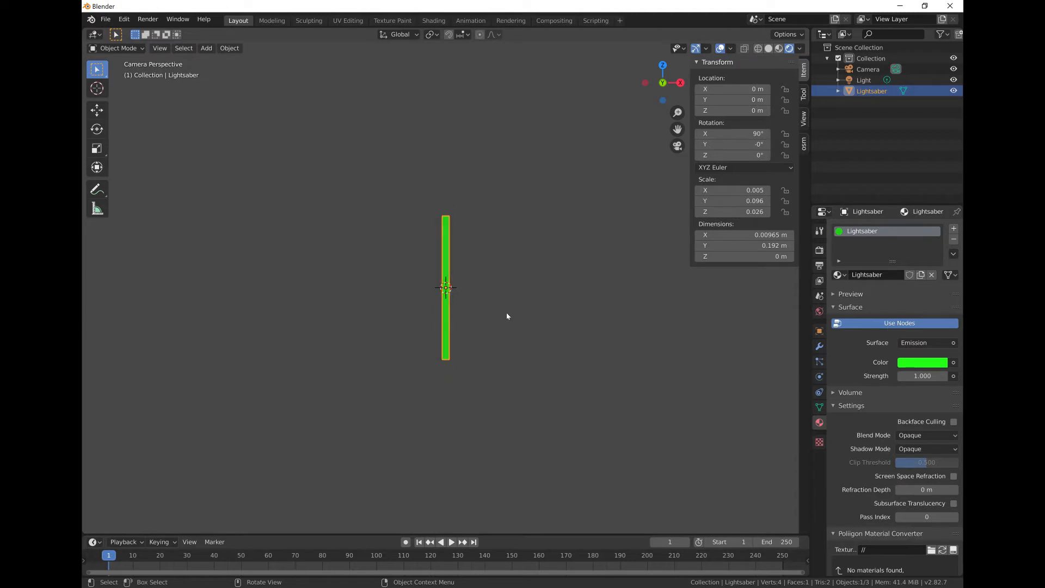
left_click_drag(923, 375, 1029, 376)
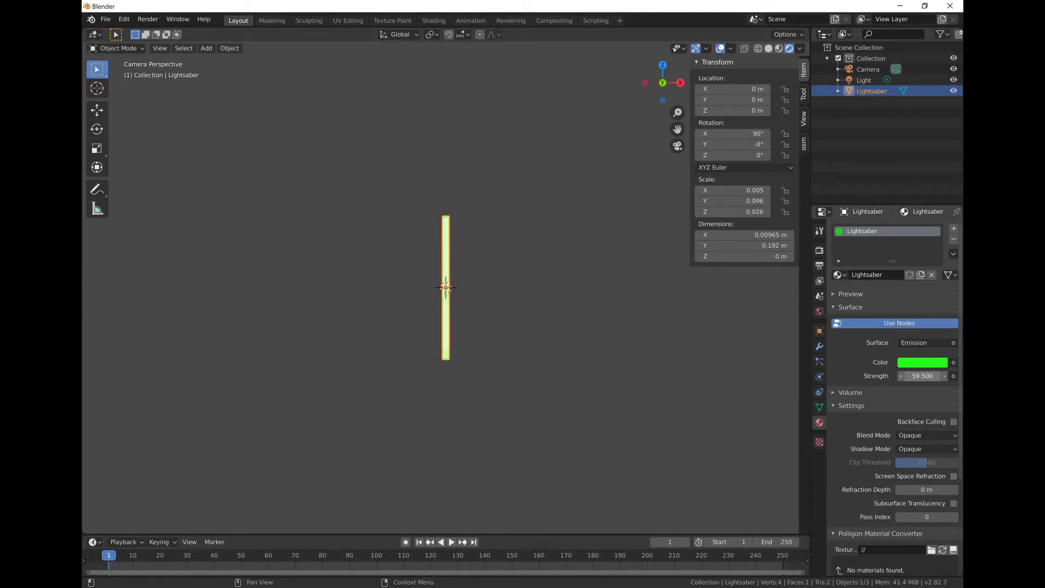
left_click_drag(923, 375, 972, 375)
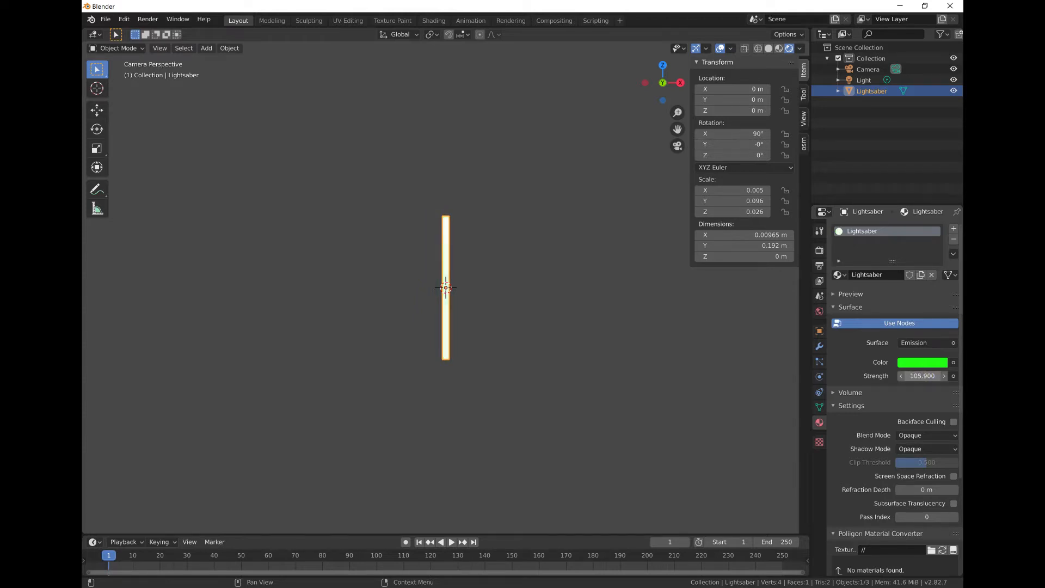
left_click(473, 298)
middle_click_drag(473, 298, 438, 292)
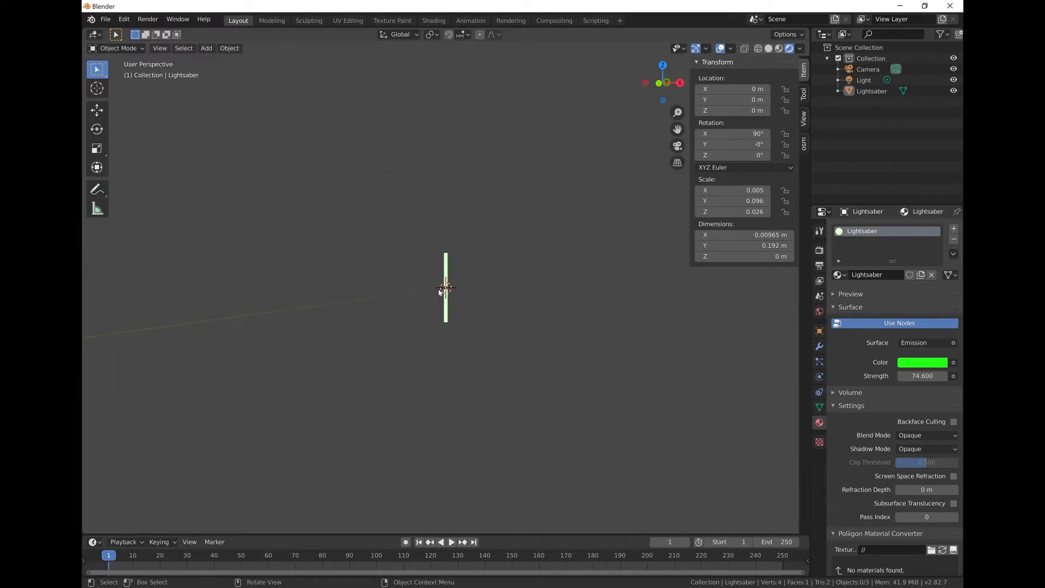
left_click(160, 48)
mouse_move(185, 158)
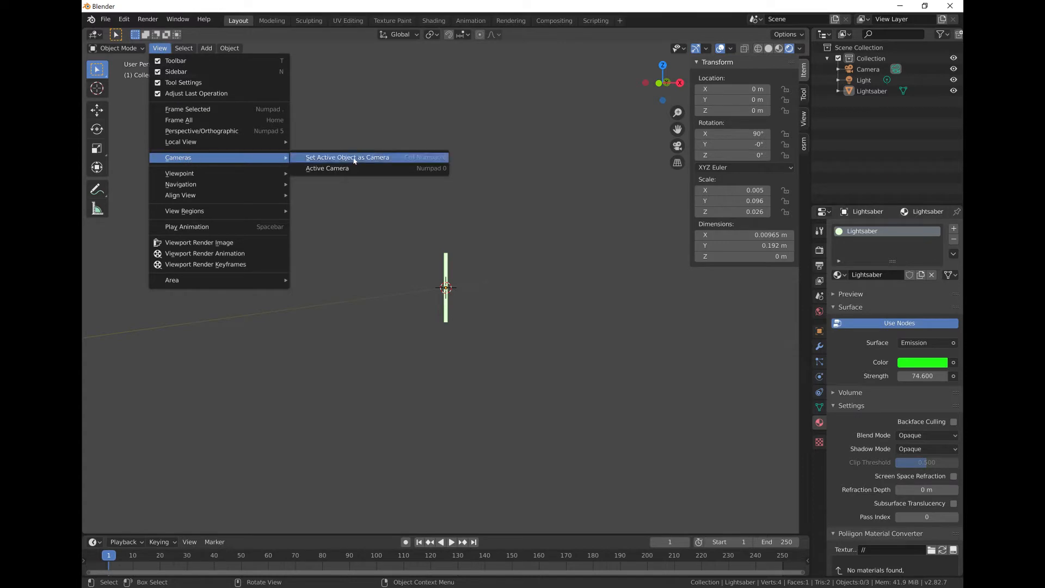
left_click(356, 169)
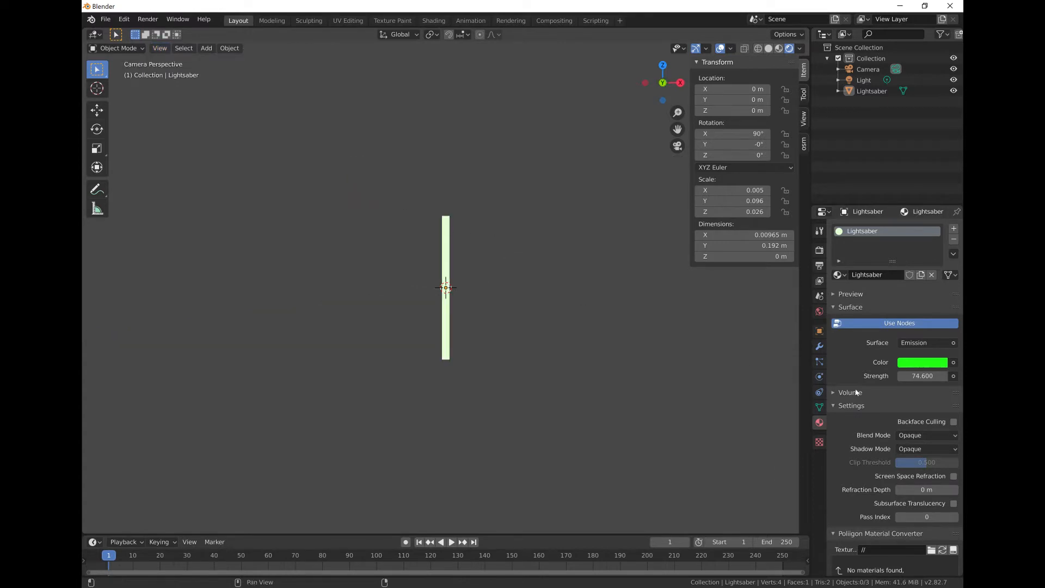
left_click_drag(923, 375, 901, 376)
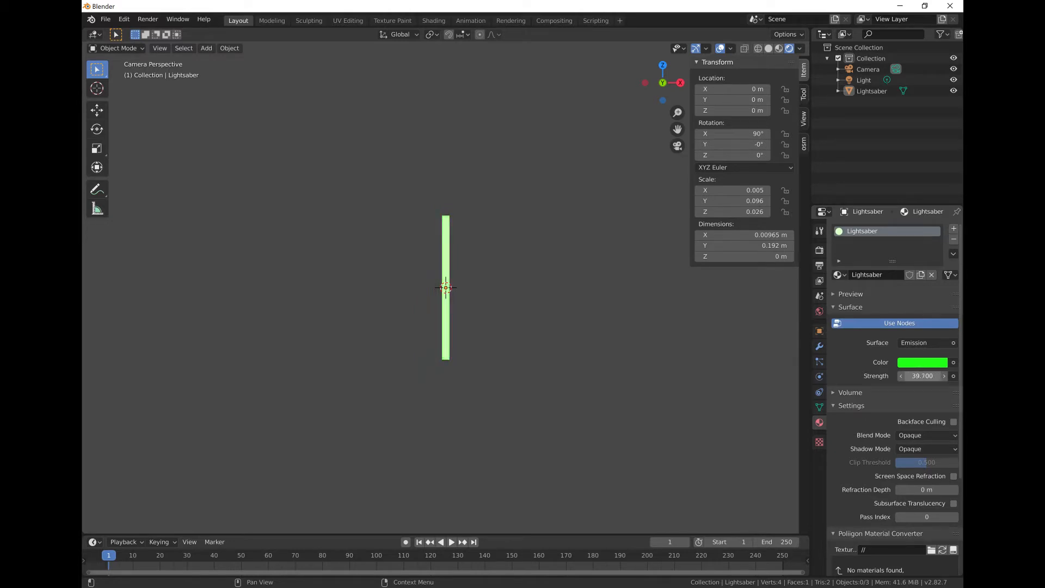
Step: Enable Bloom in the Eevee render settings and inspect the glow around the blade up close
left_click(820, 250)
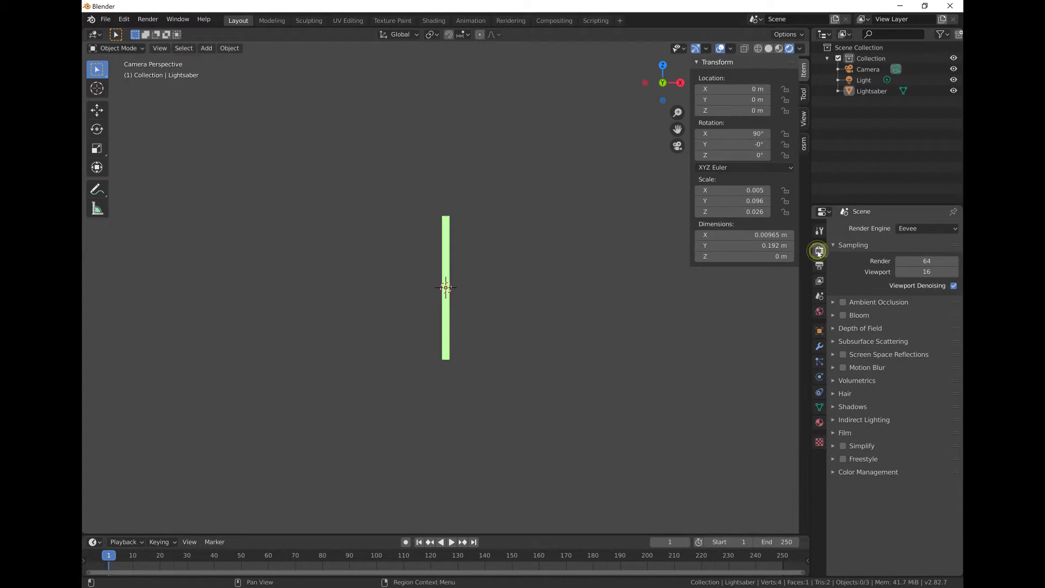
left_click(843, 316)
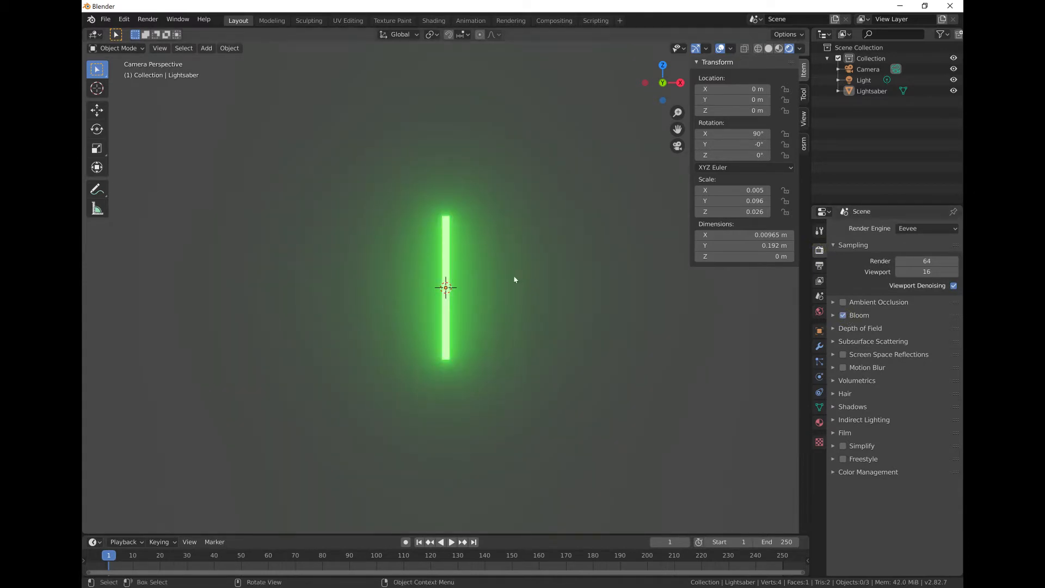
scroll(435, 243, "up", 5)
scroll(437, 244, "down", 1)
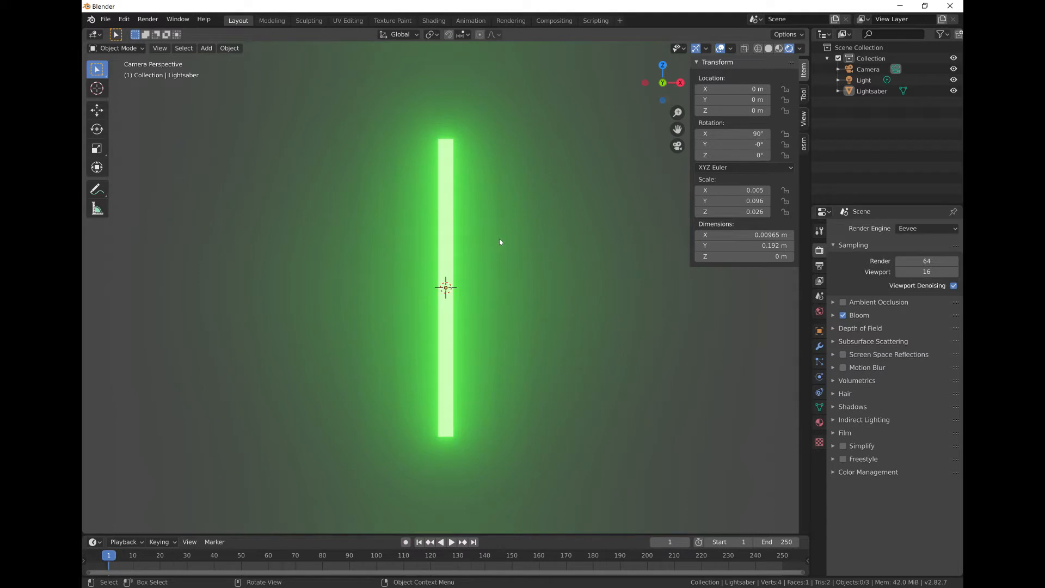
scroll(496, 246, "down", 1)
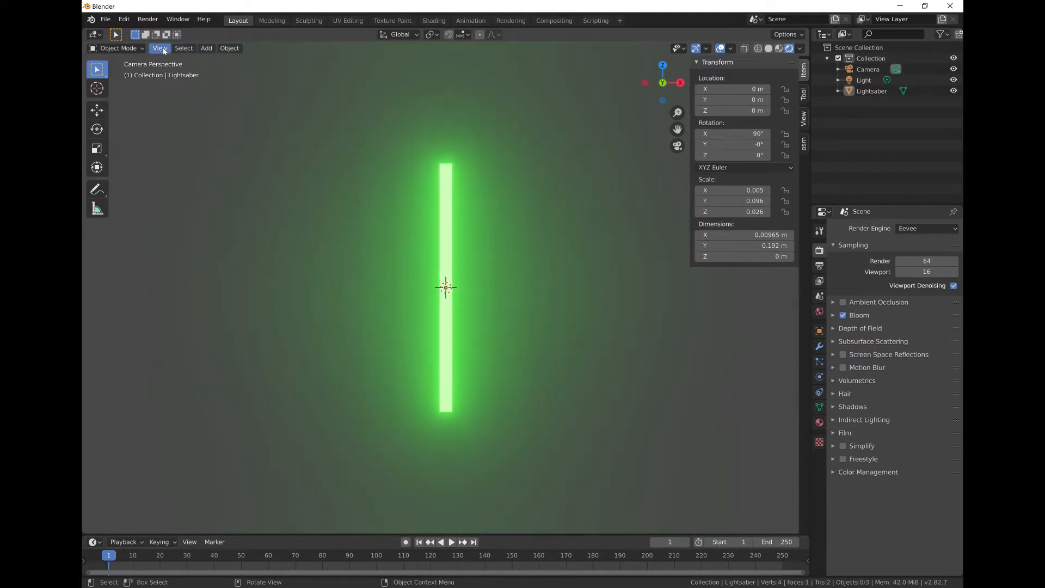
Step: Switch out of the active camera view to see the glowing blade in perspective, and return to the camera view
left_click(163, 50)
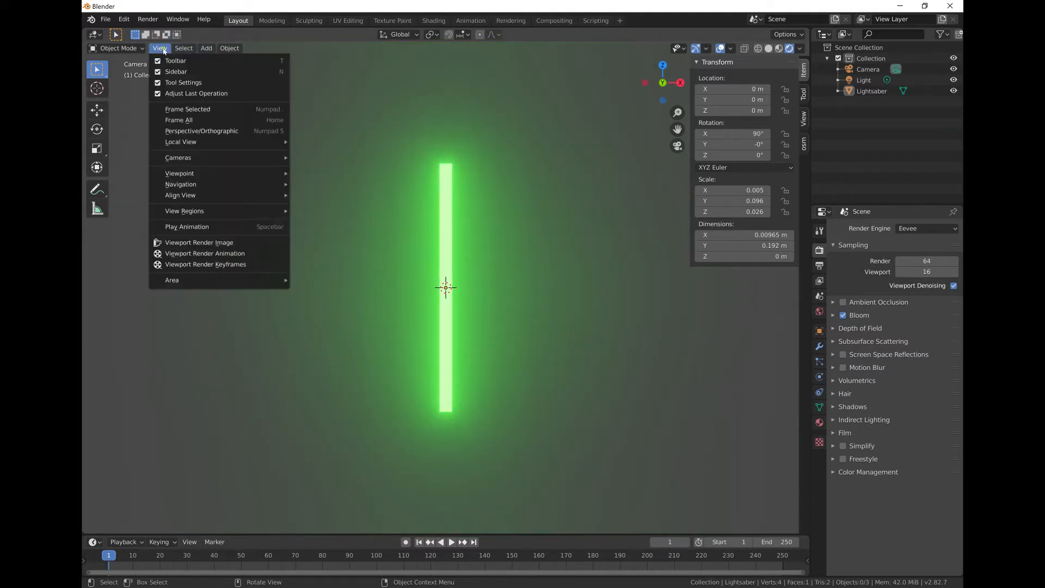
mouse_move(262, 157)
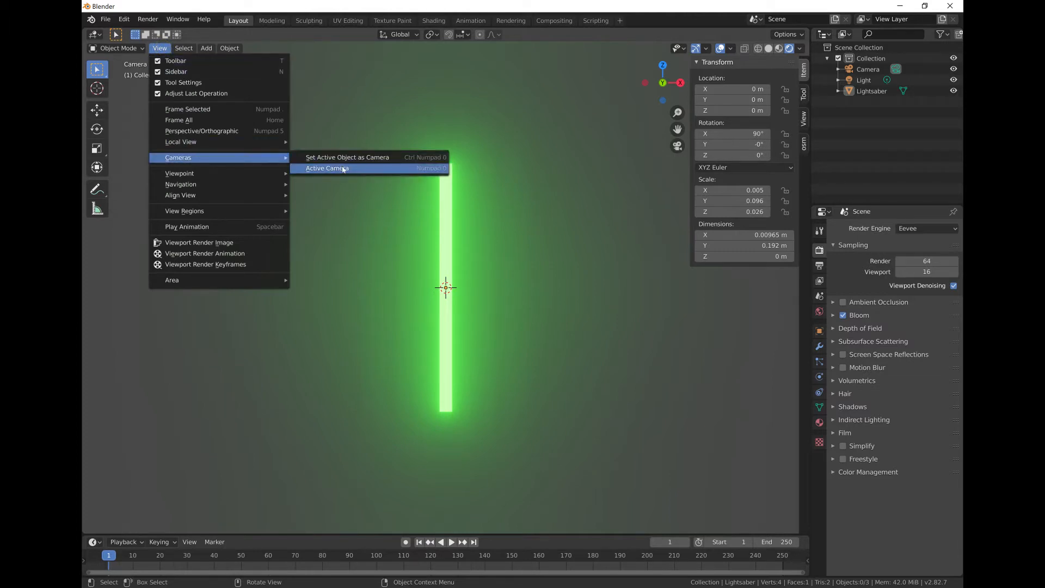
left_click(334, 168)
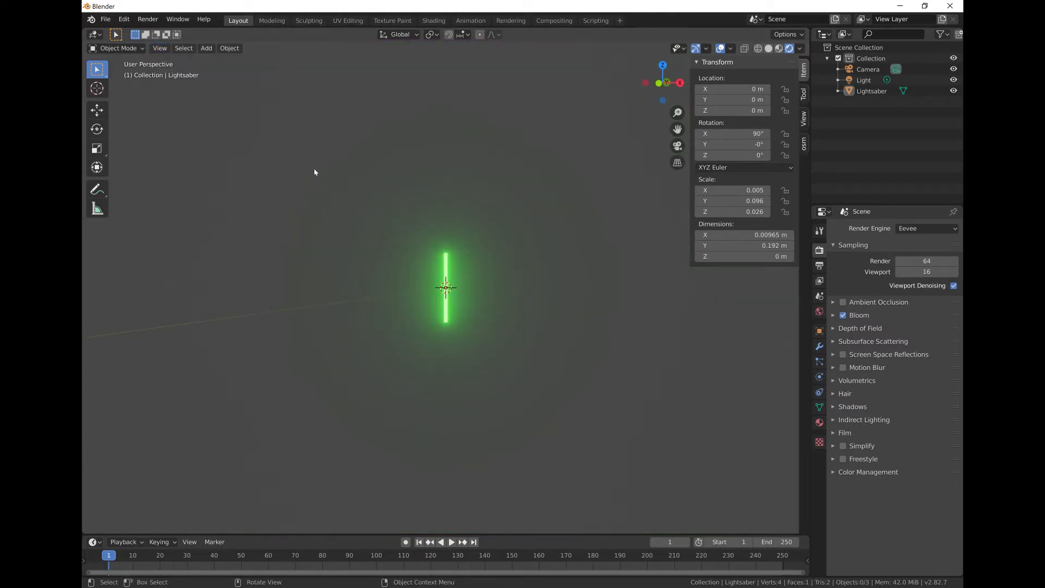
left_click(161, 51)
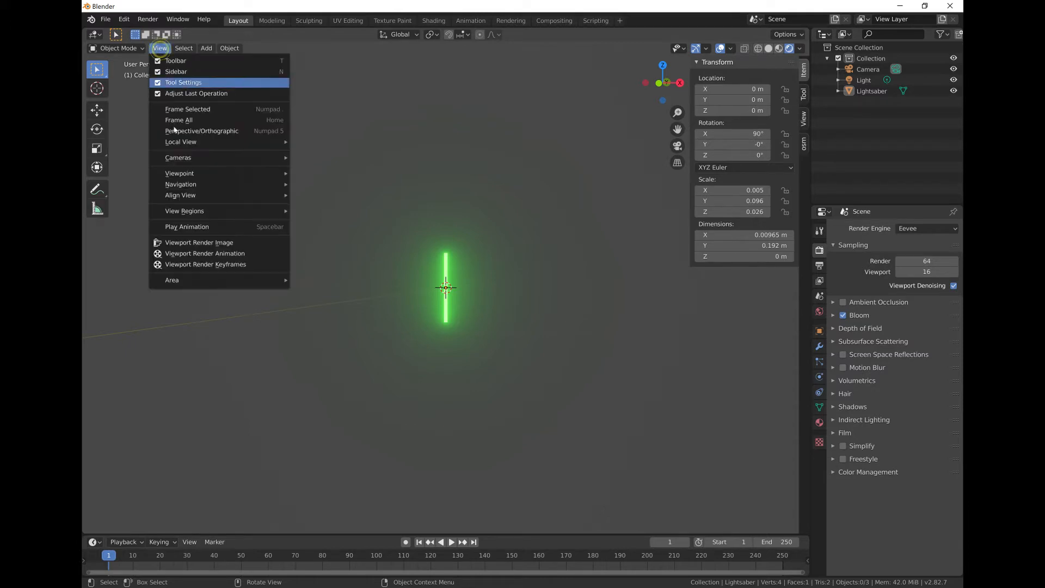
mouse_move(262, 158)
left_click(313, 168)
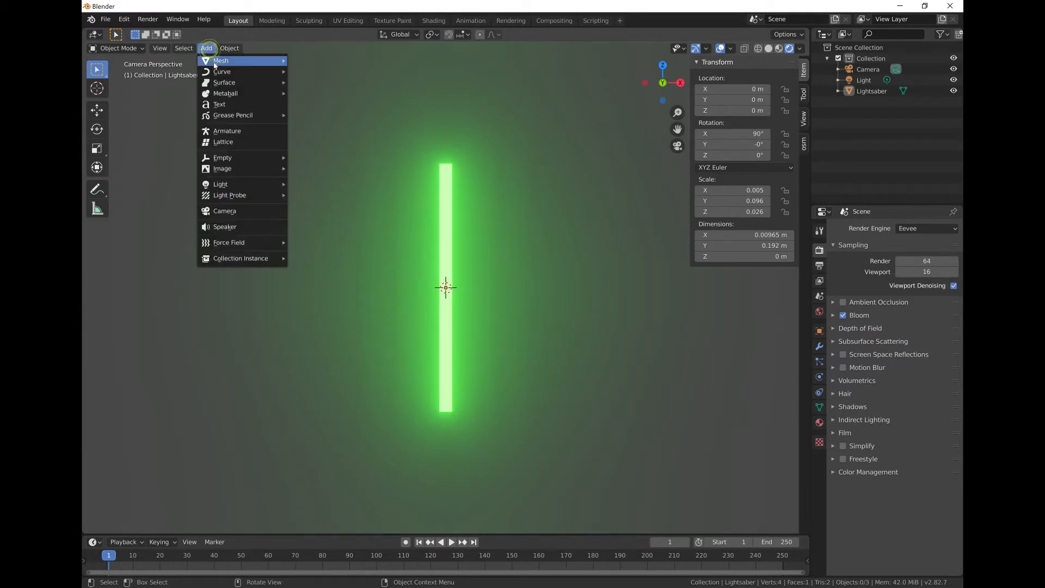
Step: Add a mesh plane to the scene and rename it Footage
mouse_move(218, 63)
left_click(333, 64)
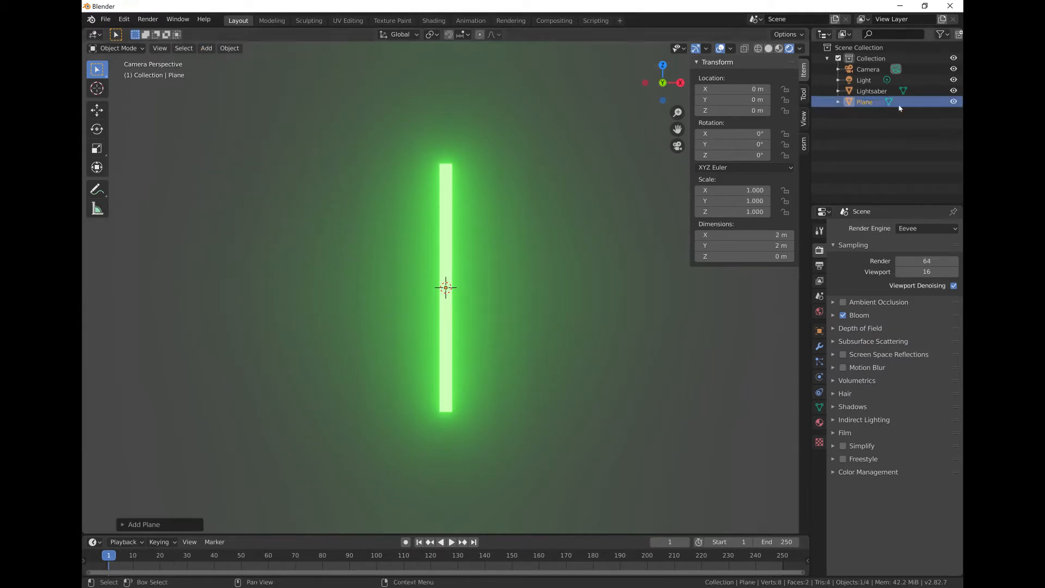
double_click(869, 103)
type("F")
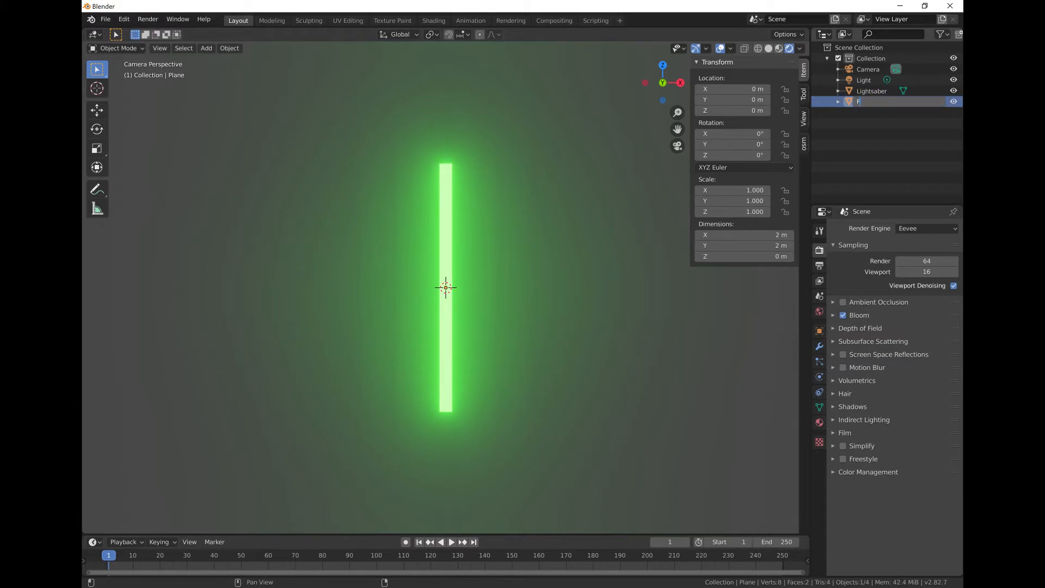
type("ootage")
key("Return")
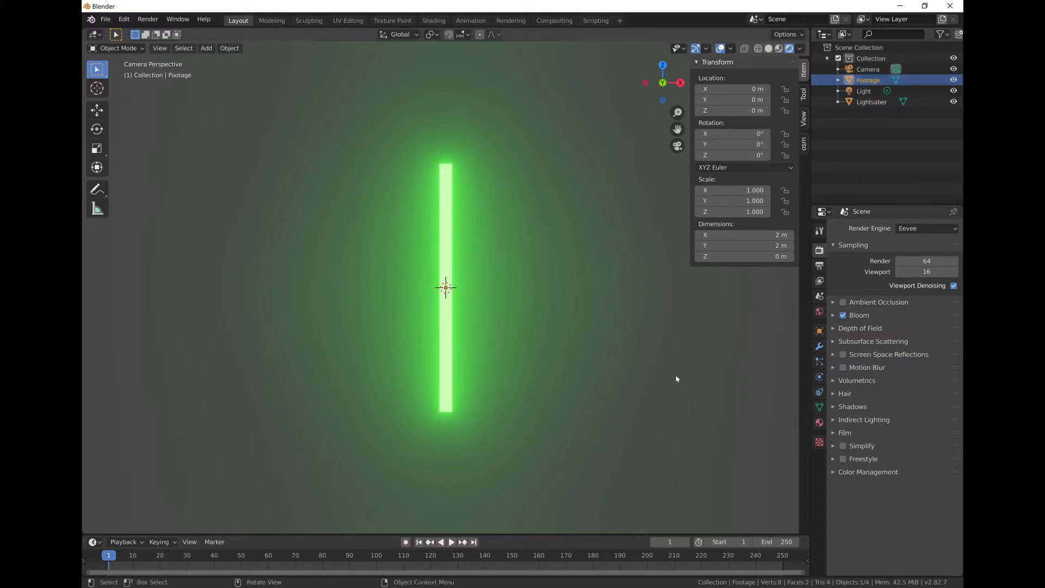
Step: Rotate the Footage plane 90° about X and scale it to a widescreen rectangle of about 1.48 m by 0.889 m
type("rx90")
key("Return")
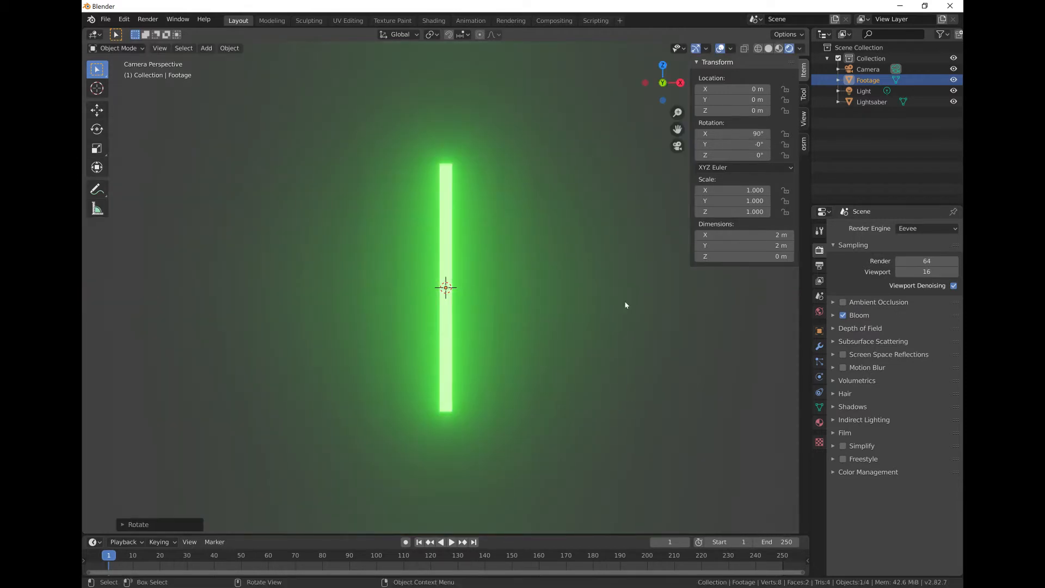
scroll(618, 310, "down", 4)
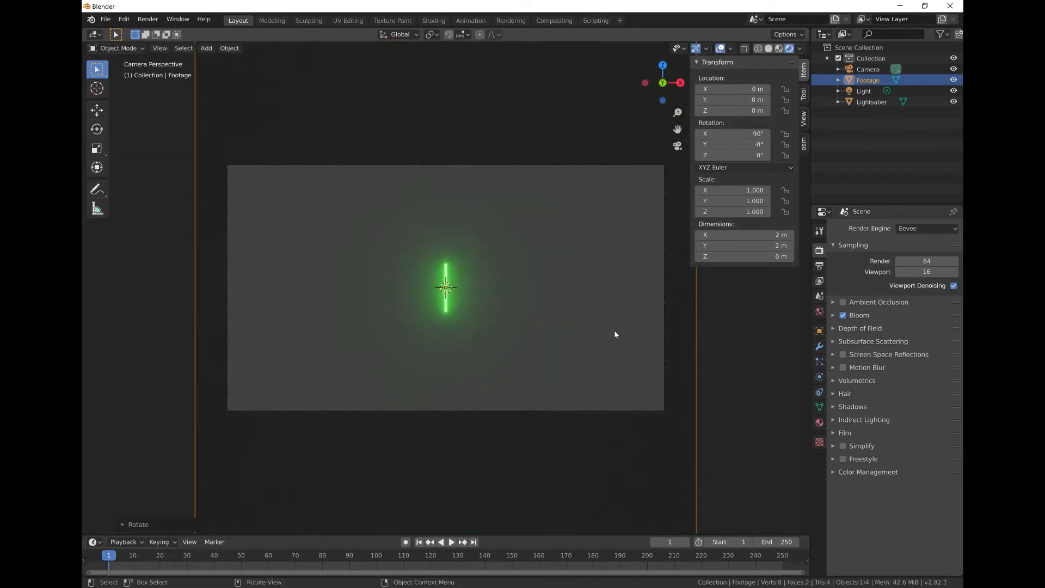
key("s")
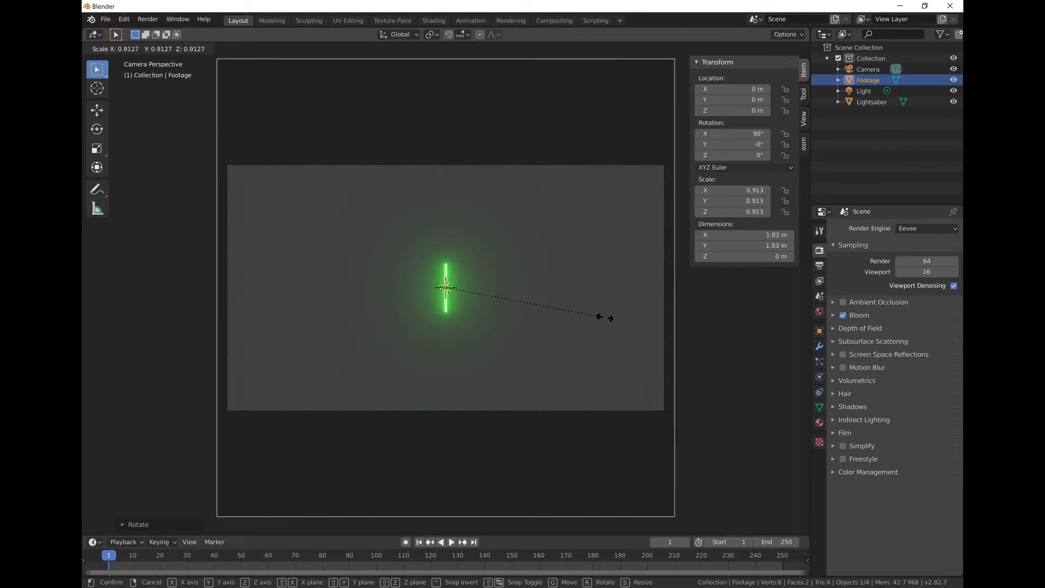
left_click(605, 318)
key("s")
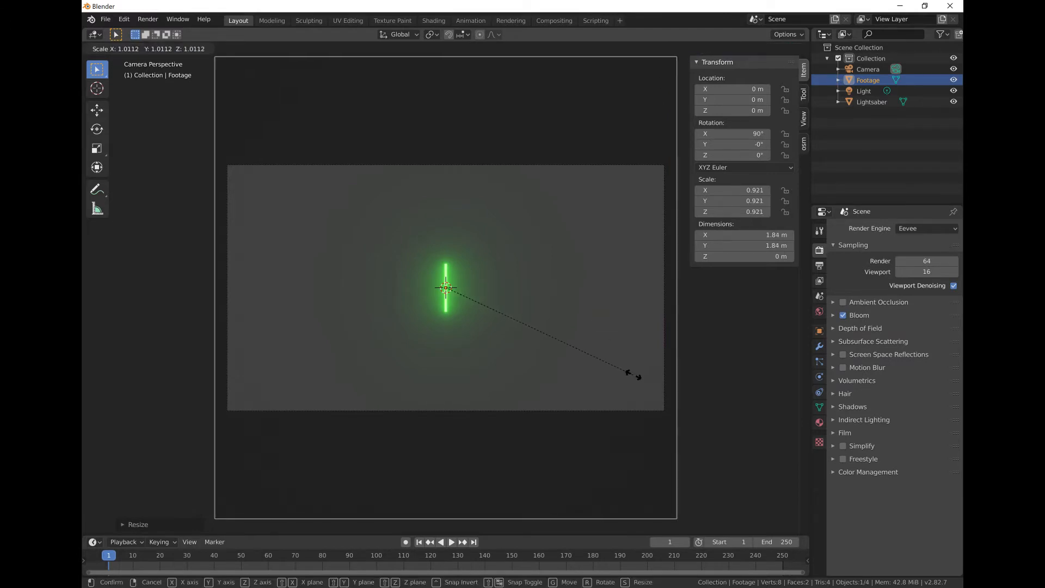
key("z")
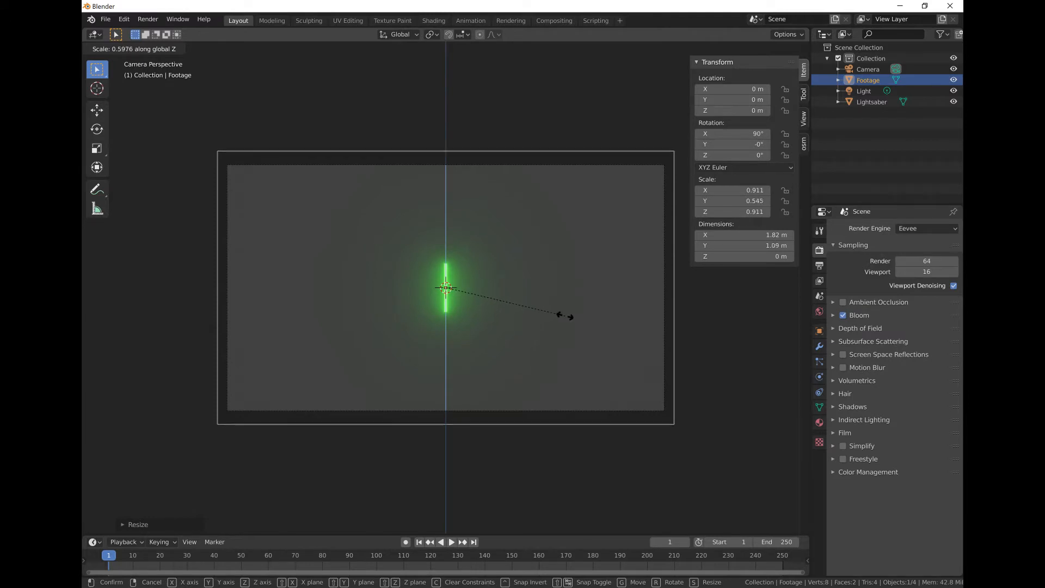
left_click(567, 315)
key("s")
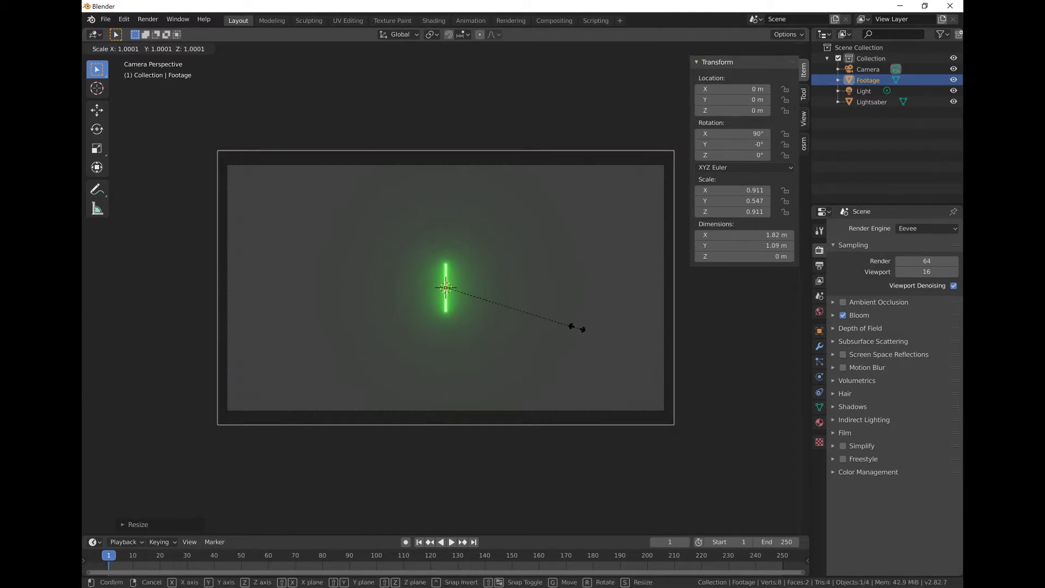
left_click(557, 317)
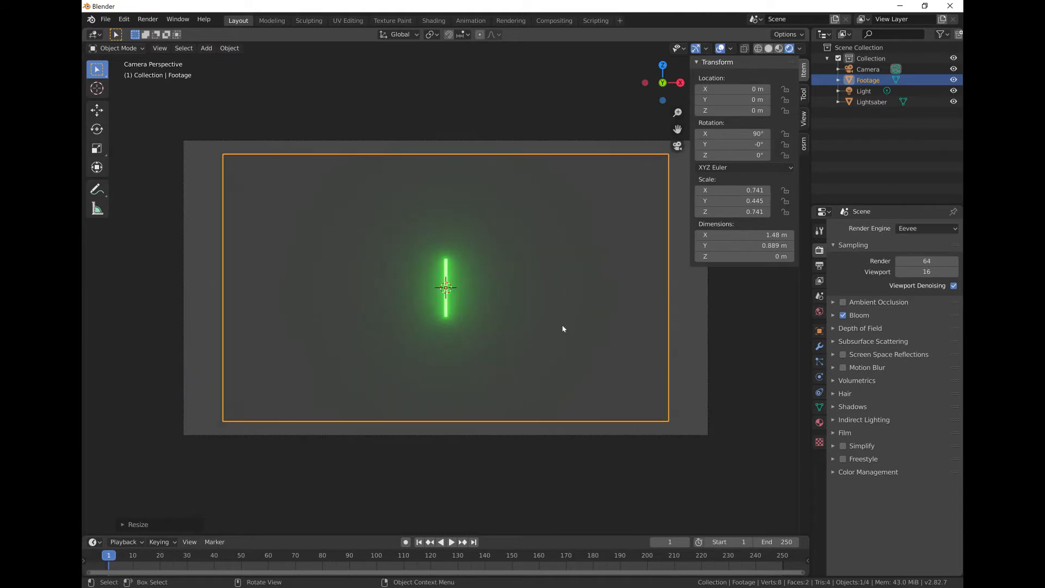
Step: Apply the rotation and scale of the Footage plane
left_click(236, 51)
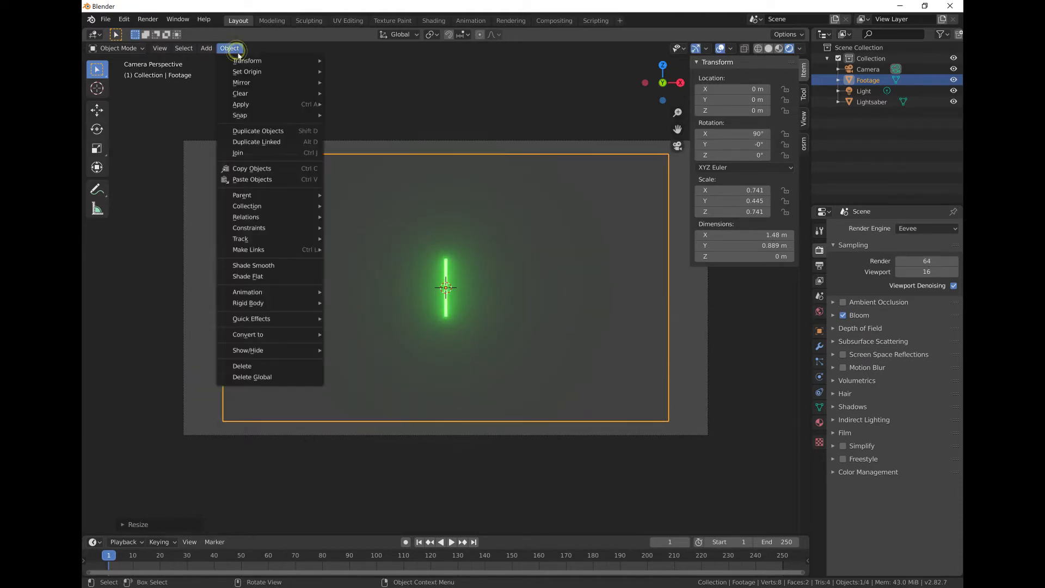
mouse_move(254, 104)
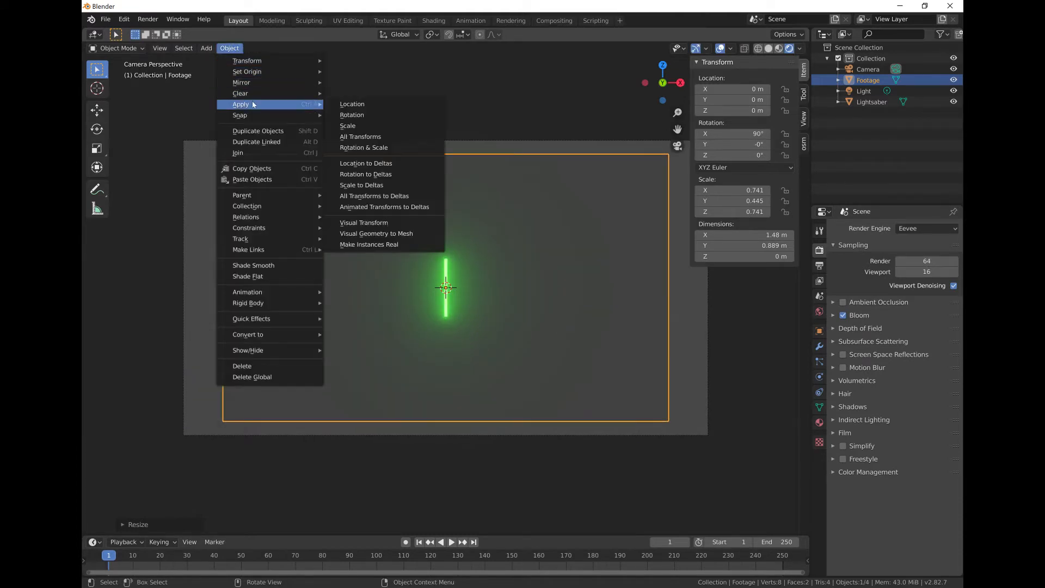
left_click(357, 147)
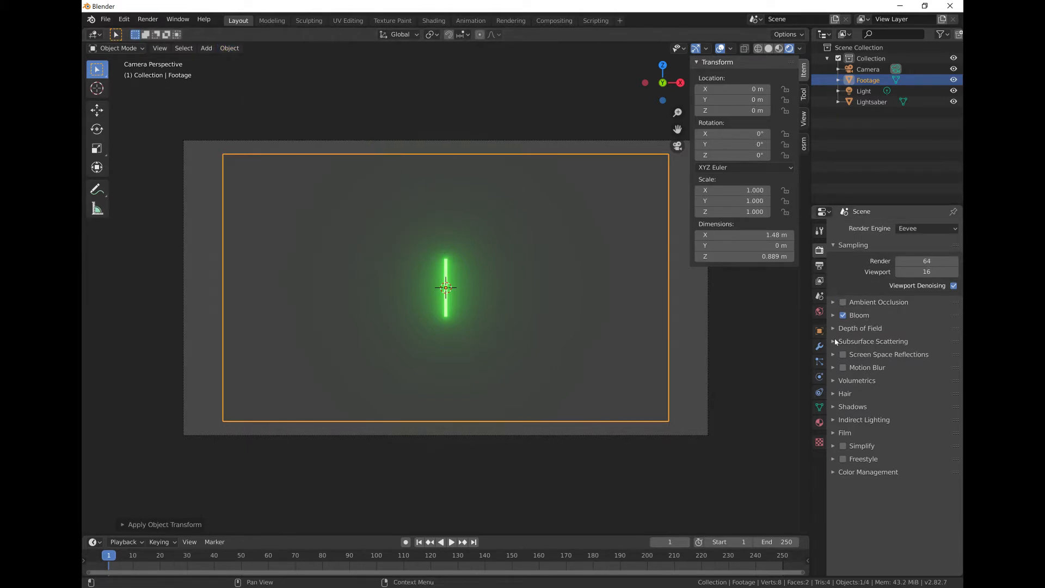
Step: Create a new material named Footage on the plane and set its surface shader to Emission
left_click(820, 423)
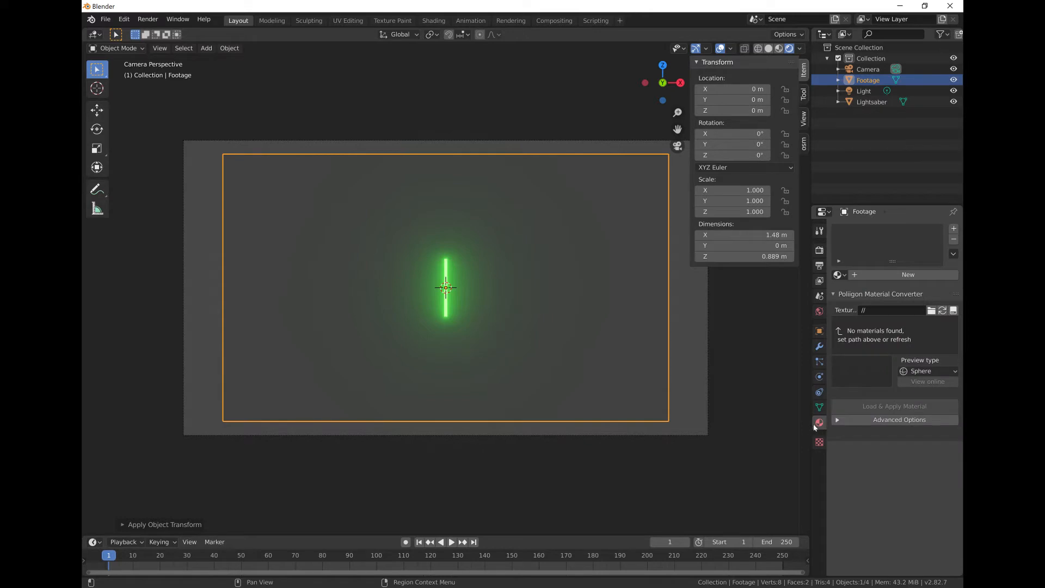
left_click(908, 275)
double_click(861, 231)
type("Footage")
key("Return")
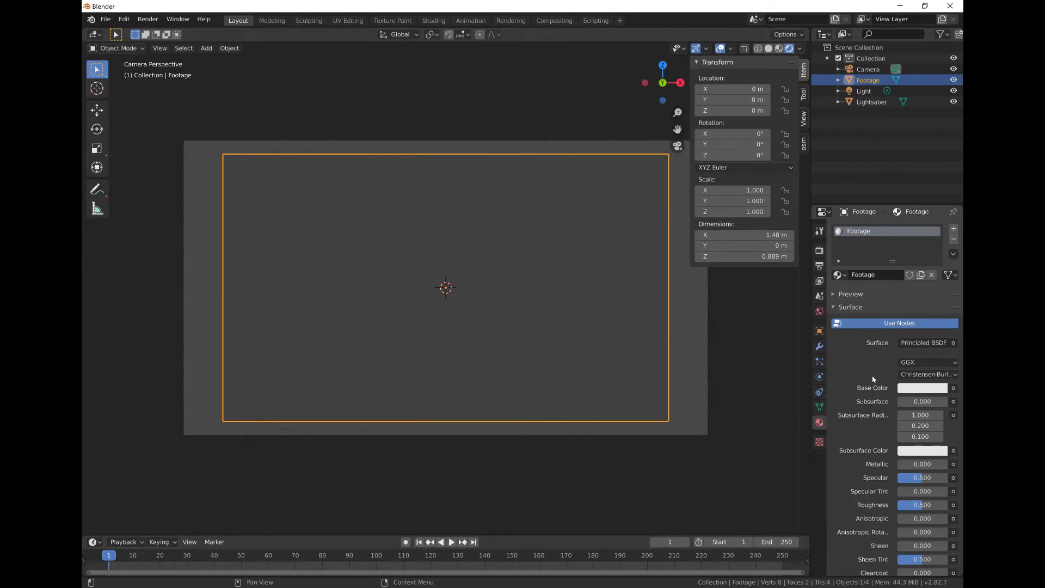
left_click(929, 342)
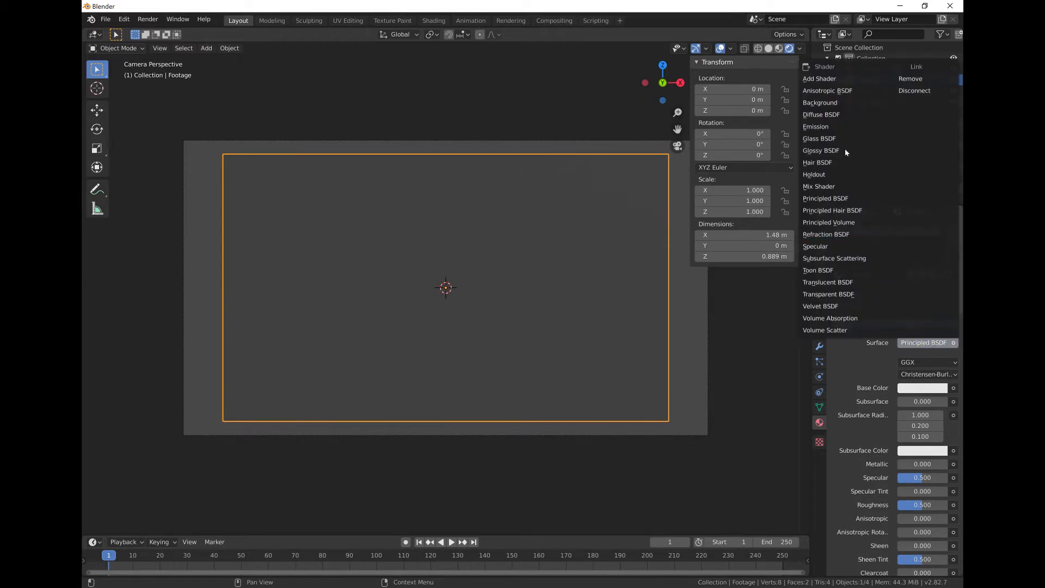
left_click(849, 126)
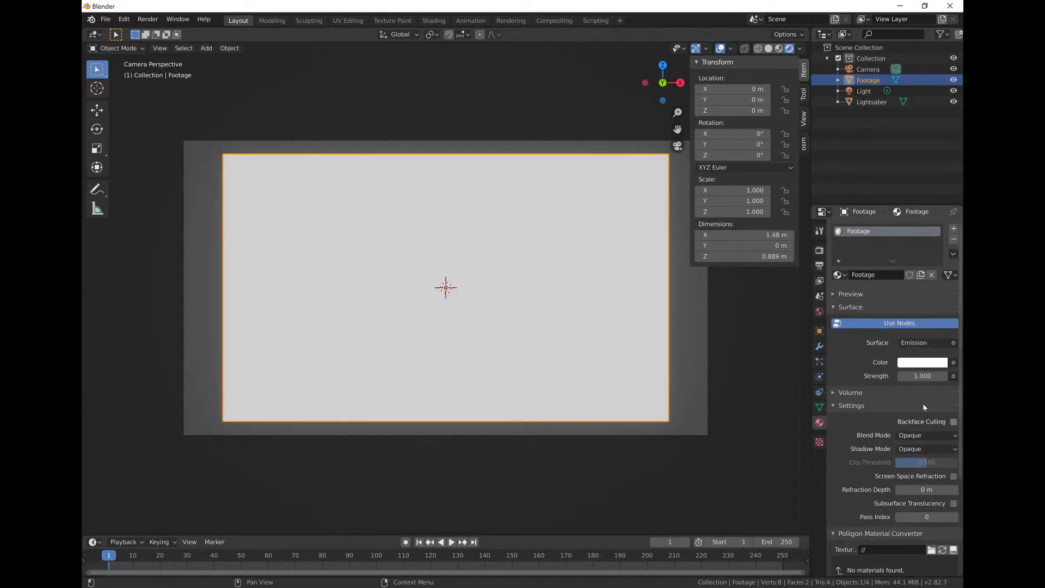
Step: Drive the Footage material's emission color with an Image Texture loading VID-20200408-WA0001.mp4 from the Original Footage folder
left_click(953, 363)
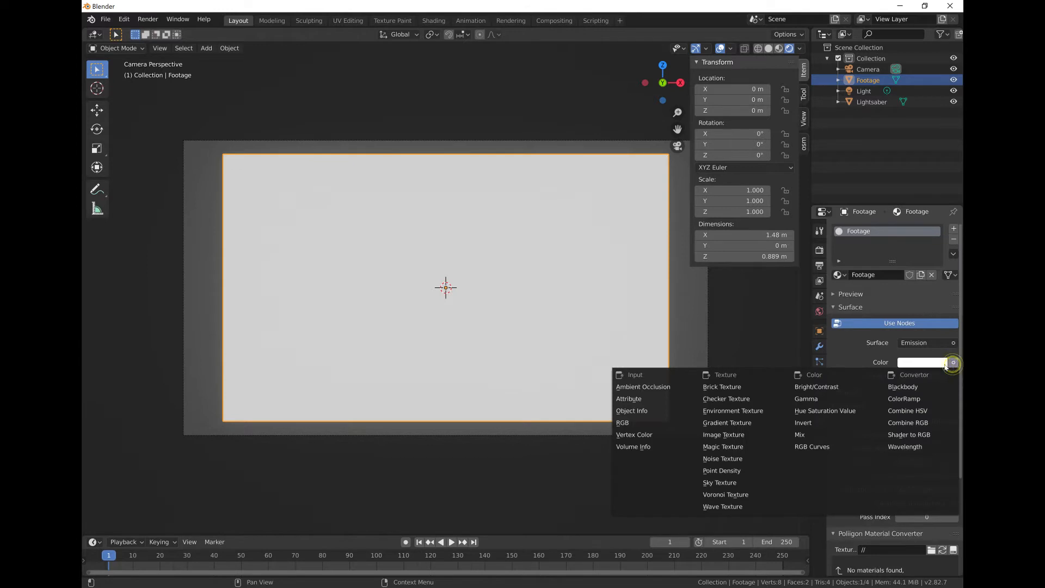
left_click(953, 363)
left_click(727, 434)
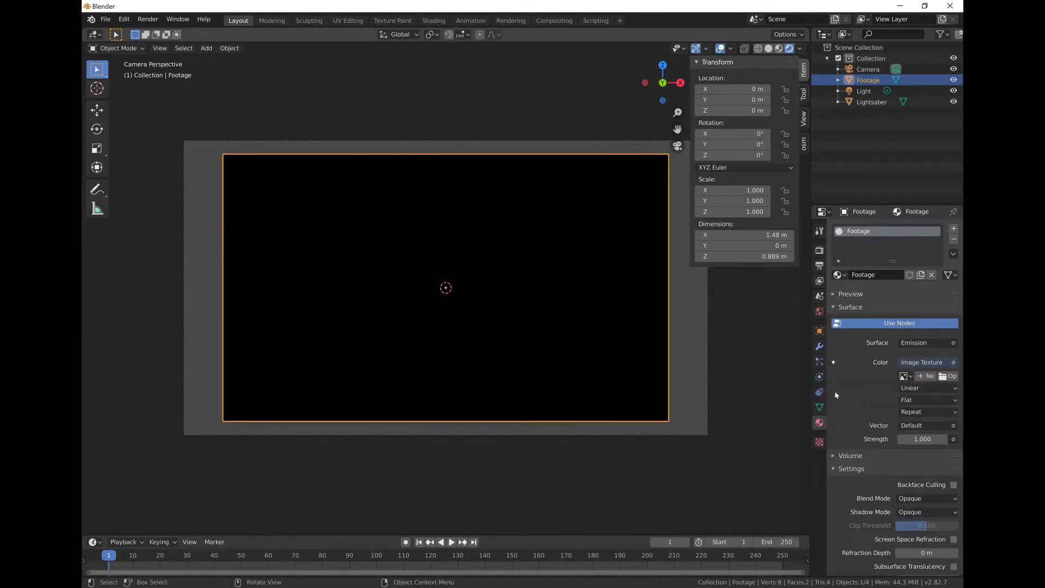
left_click(947, 376)
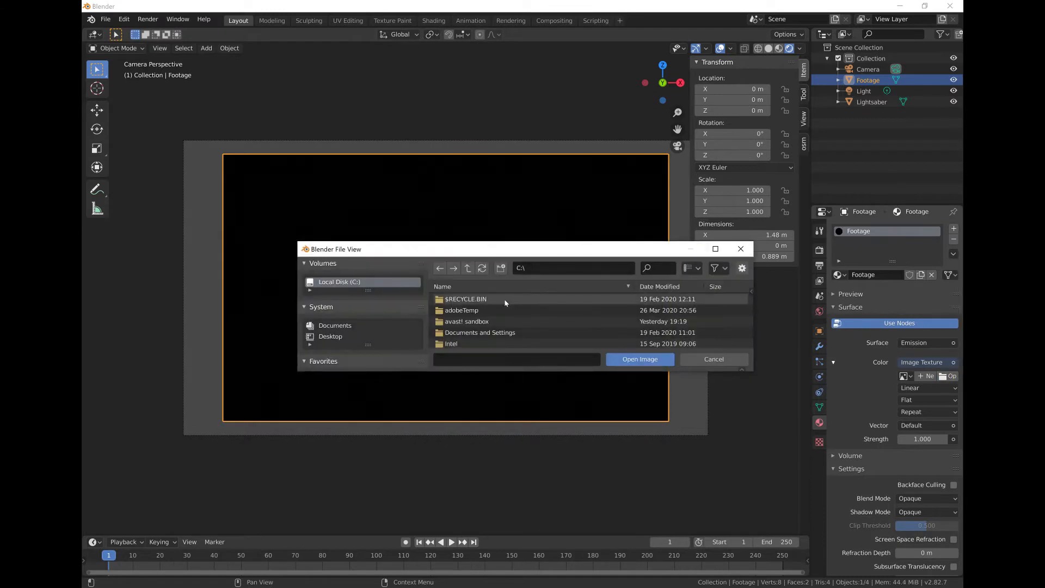
scroll(351, 334, "down", 5)
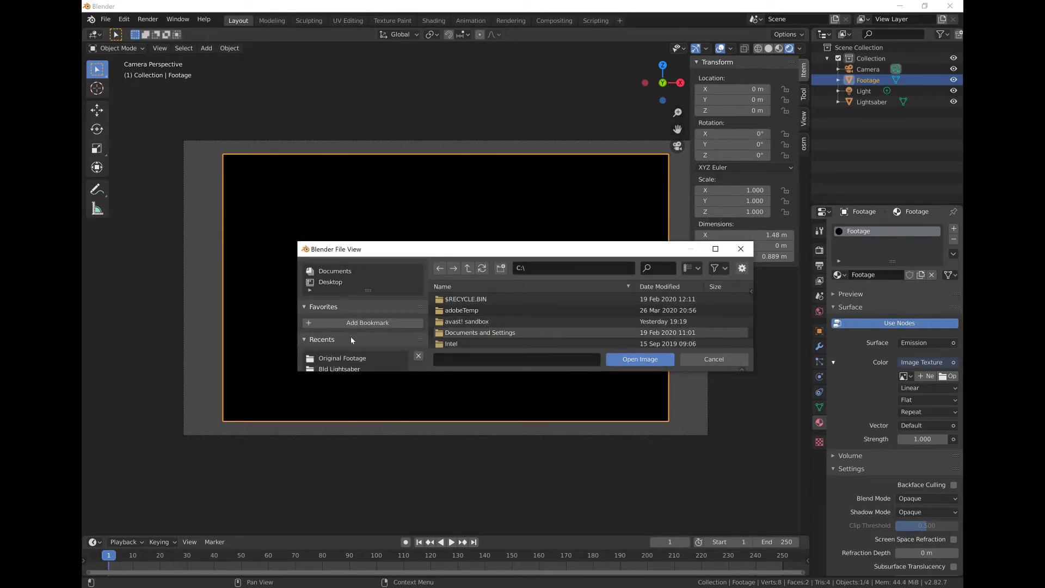
left_click(347, 325)
left_click(541, 310)
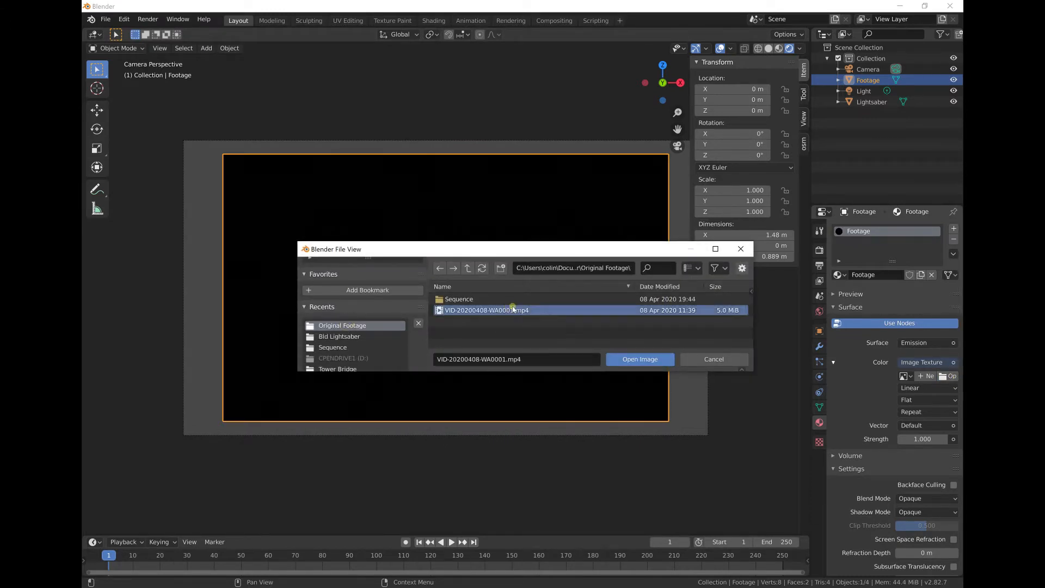
left_click(634, 360)
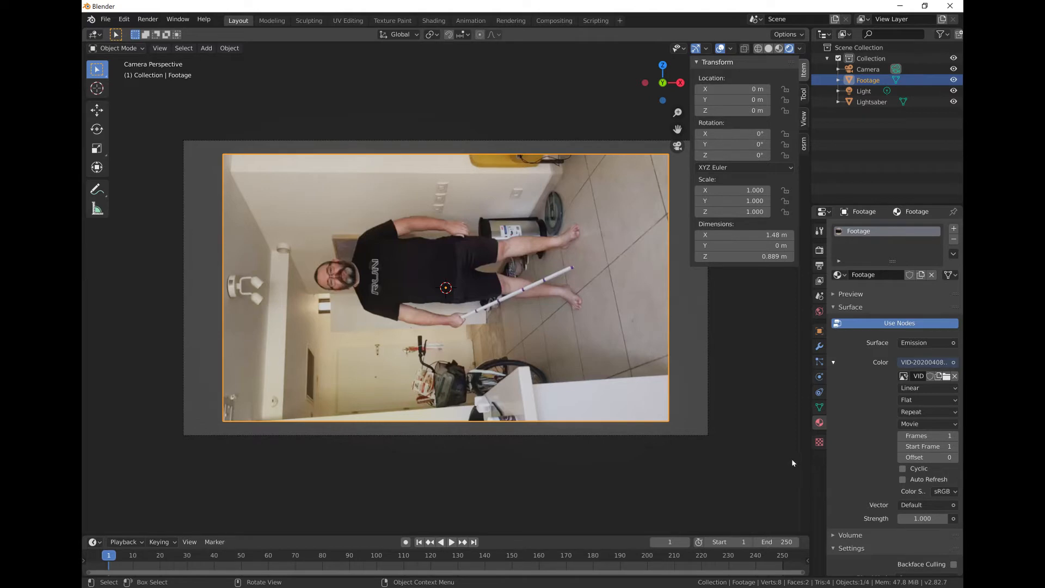
Step: Keep Linear interpolation and Flat projection on the movie texture and set its extension to Clip
left_click(958, 388)
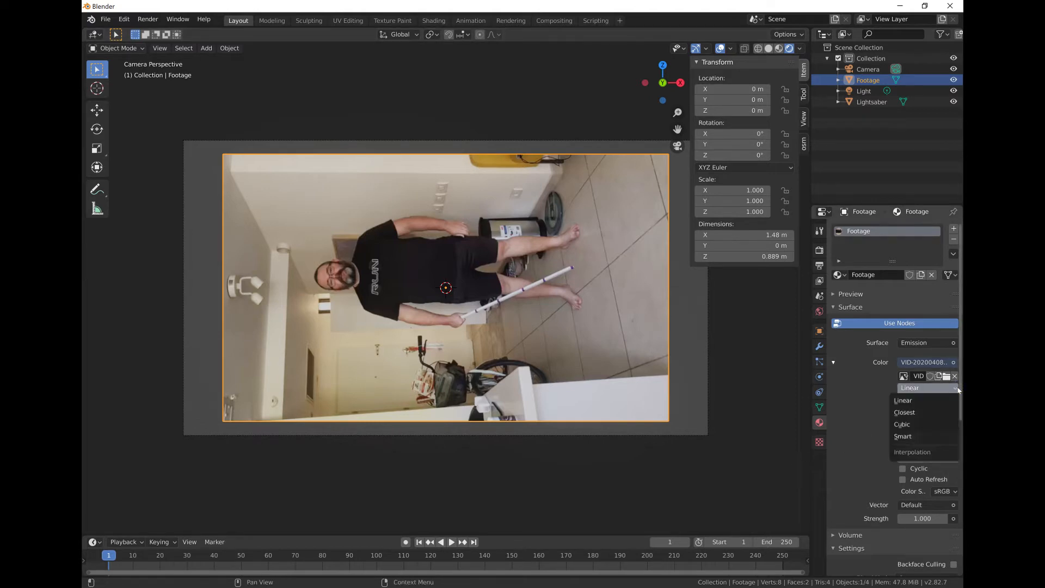
left_click(957, 400)
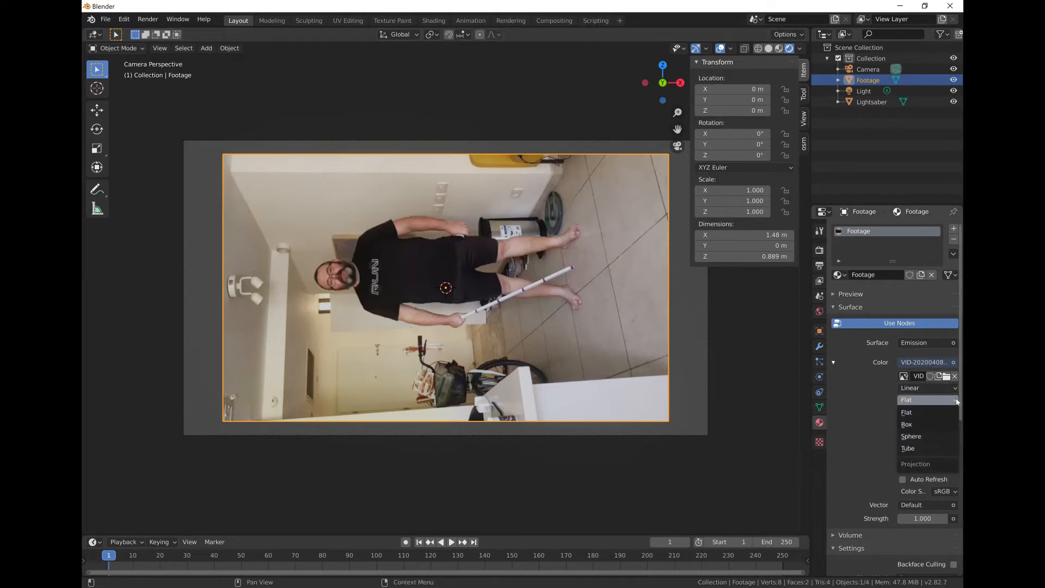
left_click(957, 401)
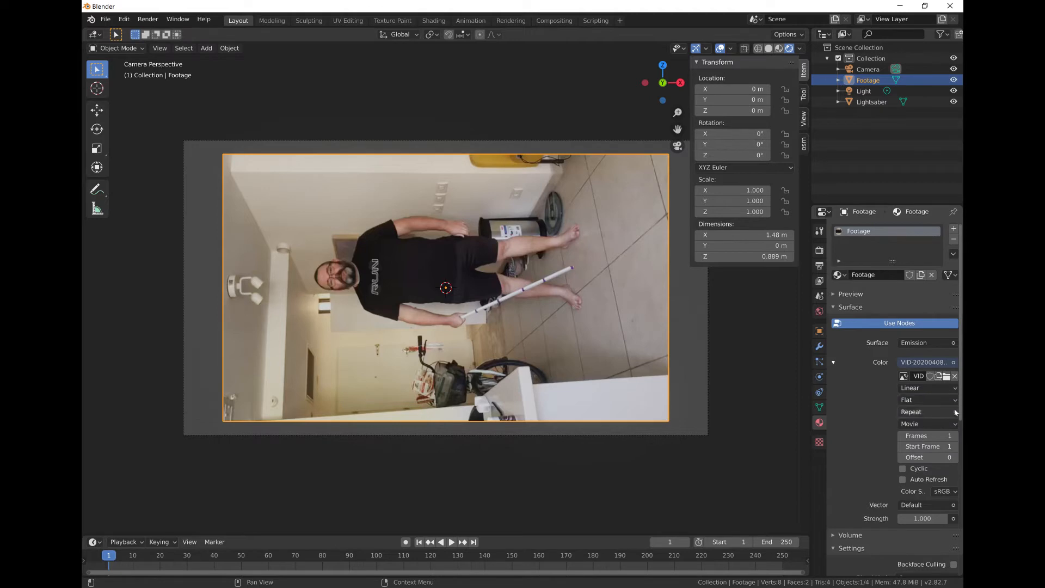
left_click(956, 412)
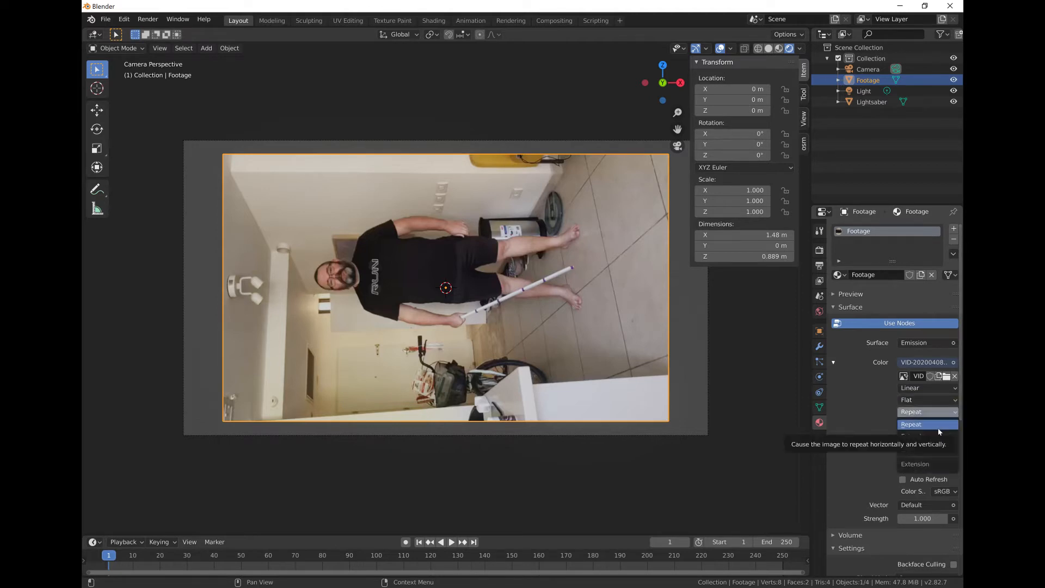
left_click(917, 450)
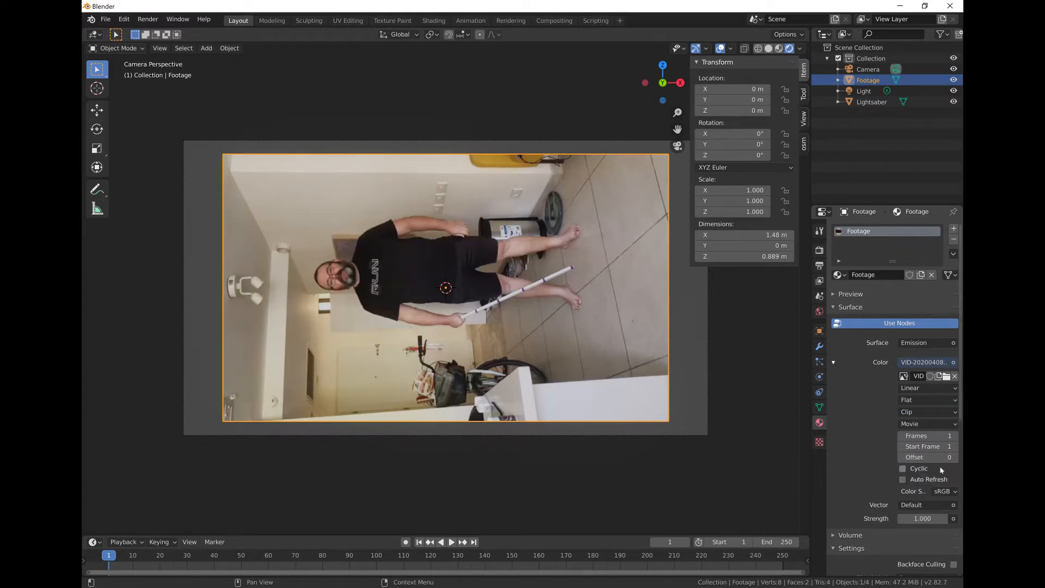
Step: Enable Cyclic and Auto Refresh for the movie texture and set its frame count to 821
left_click(910, 469)
left_click(937, 439)
key("Return")
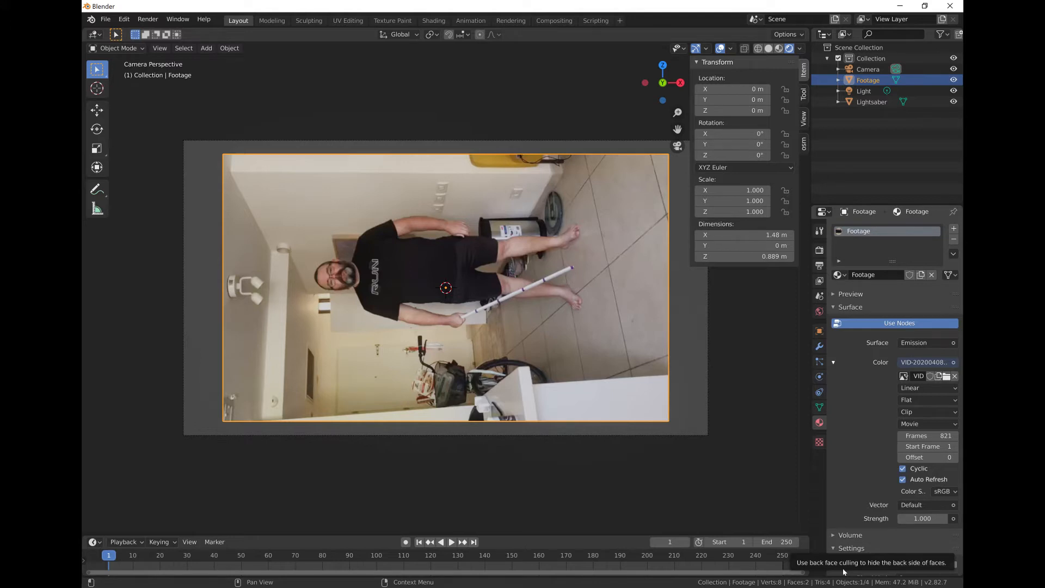
Step: Map the movie texture with Window texture coordinates, play the animation to check it, and return to frame 1
left_click(914, 506)
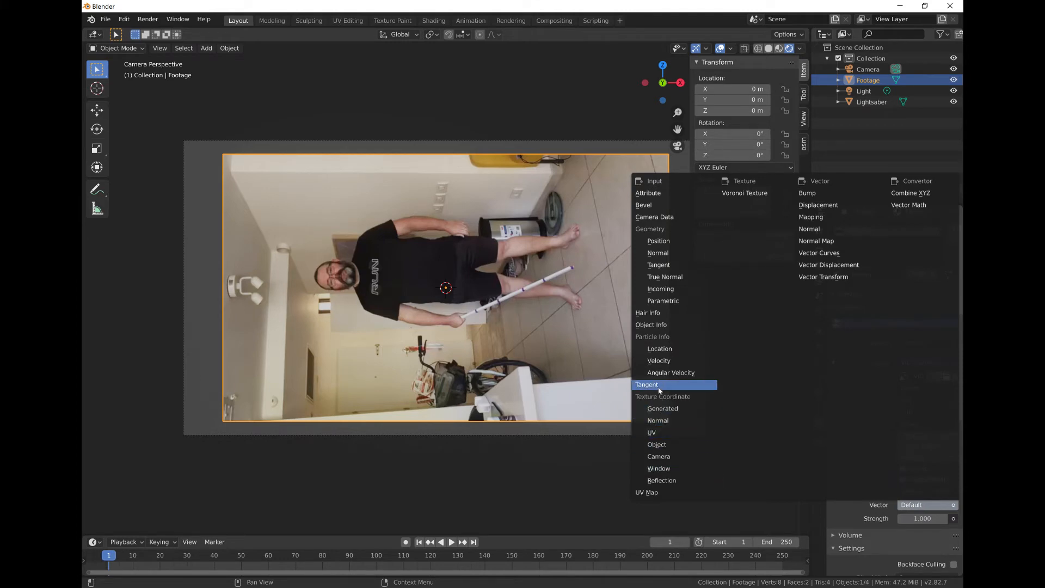
left_click(677, 470)
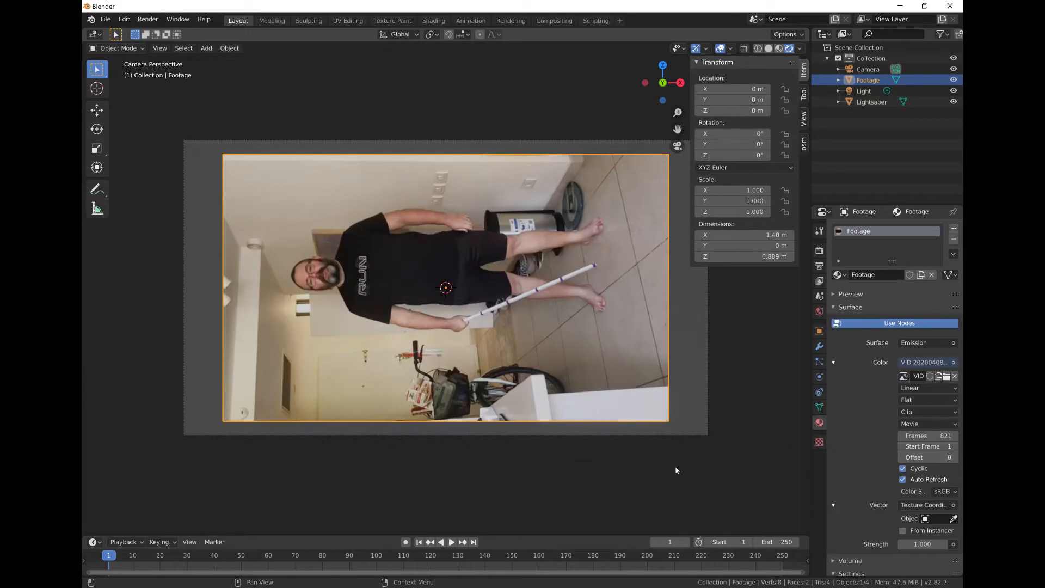
left_click(452, 542)
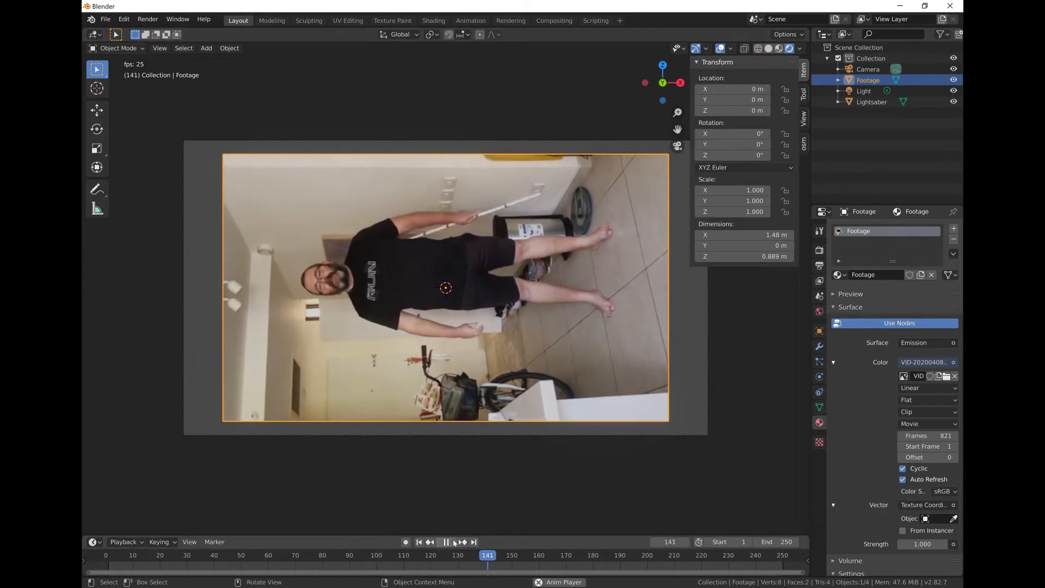
left_click(447, 542)
left_click(419, 542)
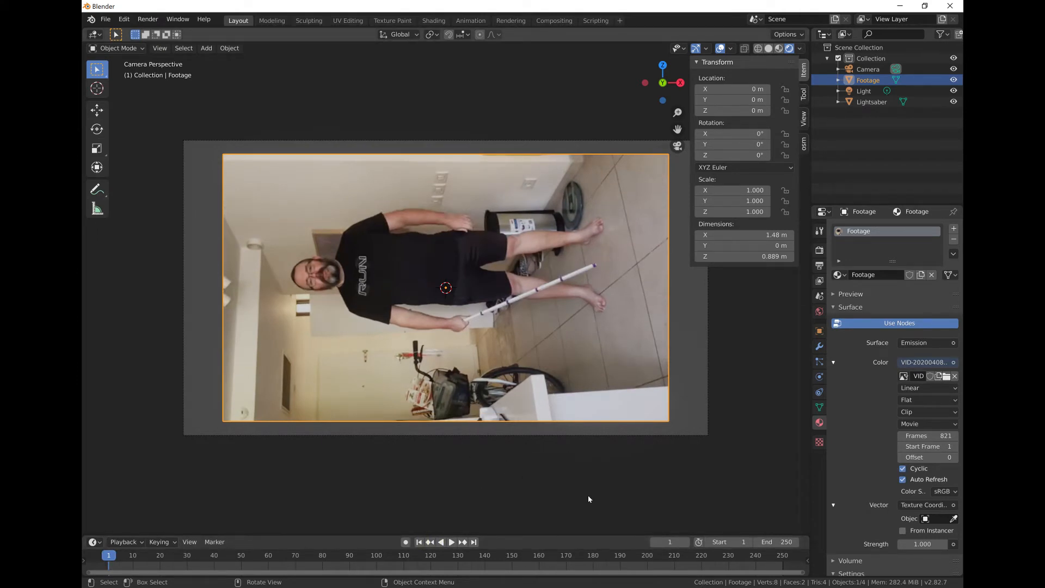
Step: Scale the Footage plane up to about 1.77 m by 1.06 m to cover the camera frame, and apply its rotation and scale
key("s")
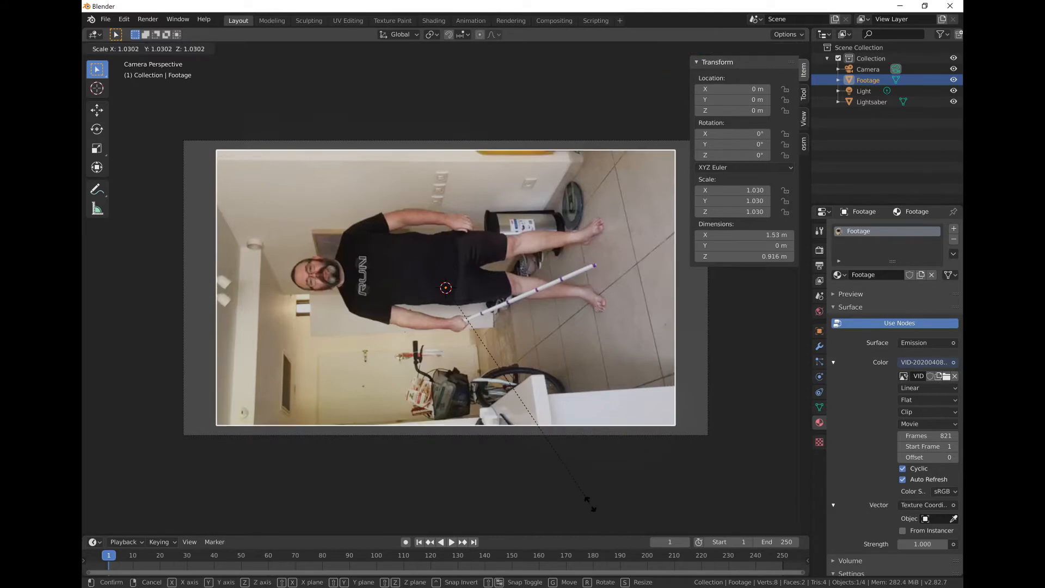
left_click(631, 527)
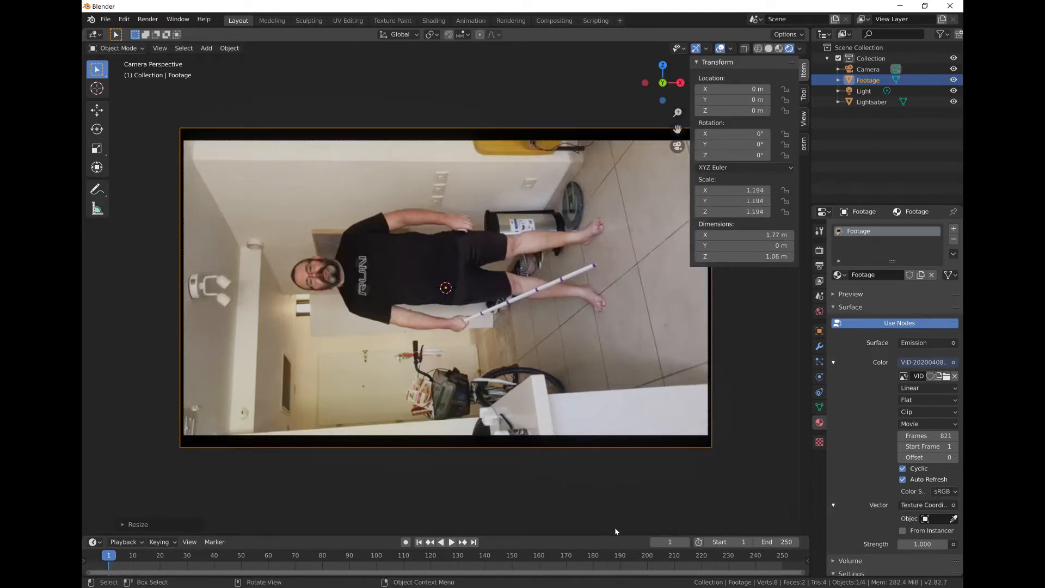
left_click(229, 48)
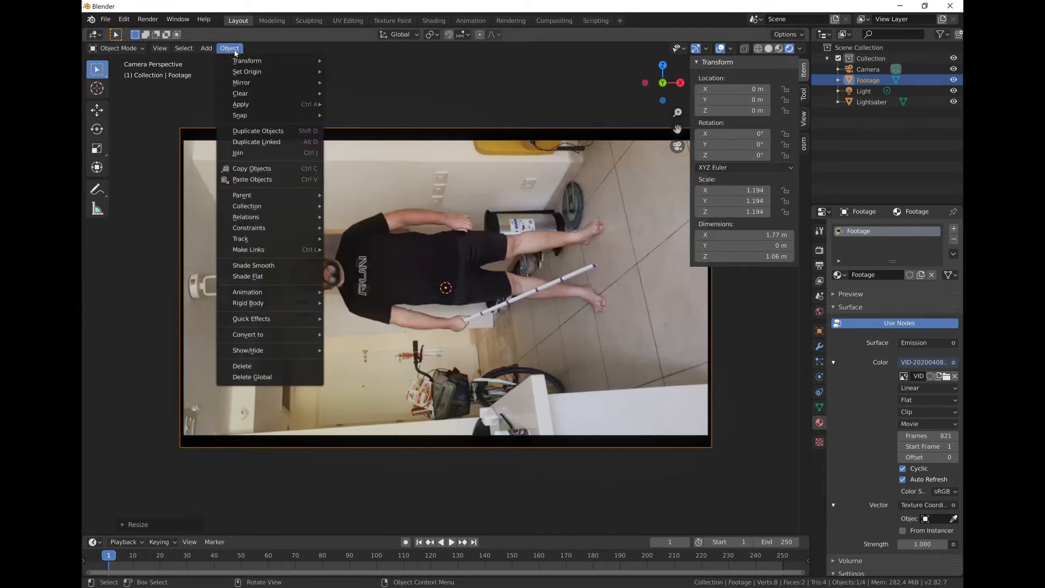
mouse_move(272, 104)
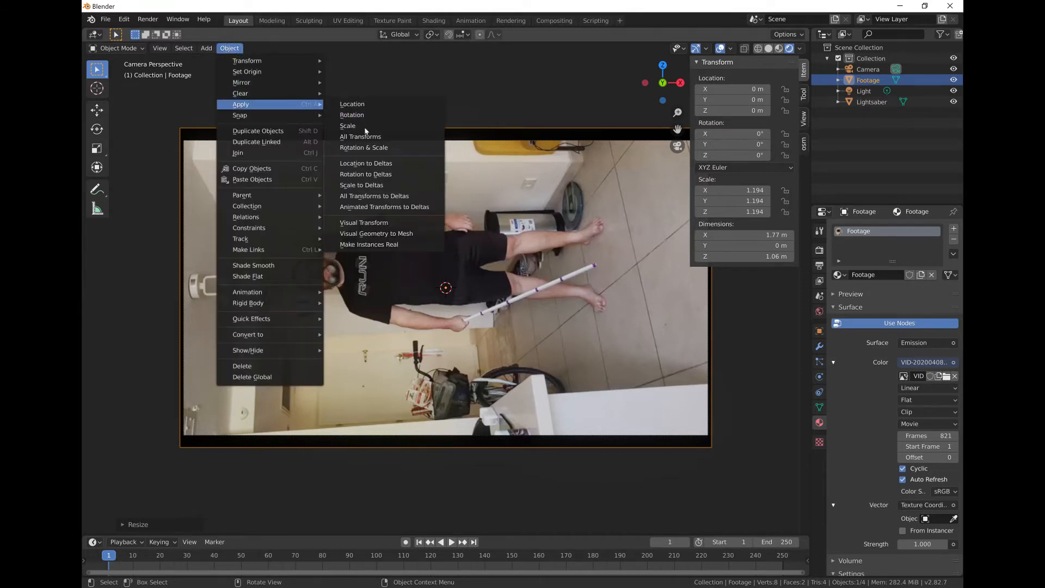
left_click(370, 147)
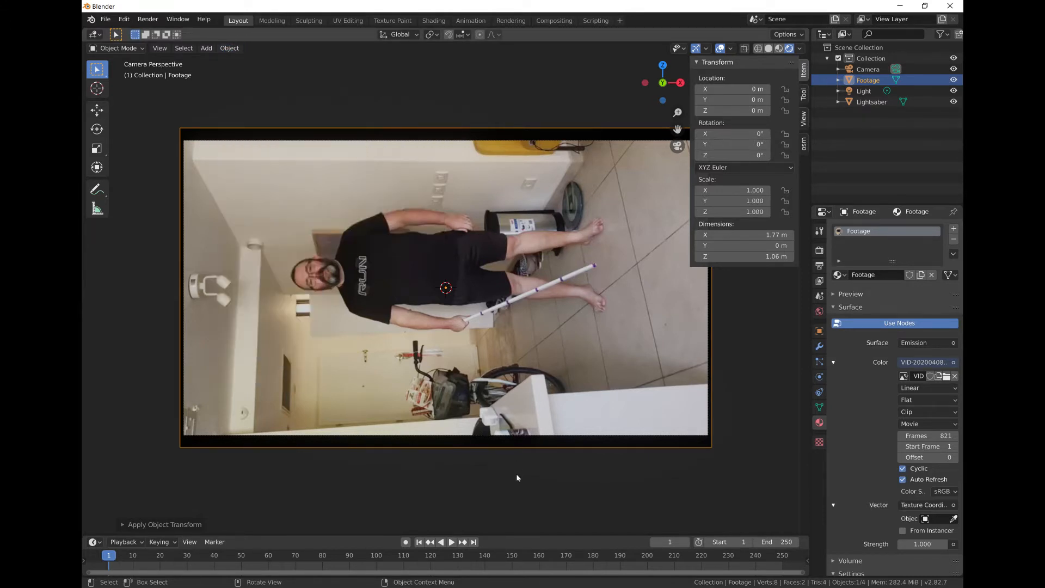
Step: Play part of the footage and set the timeline's end frame to 821
left_click(451, 542)
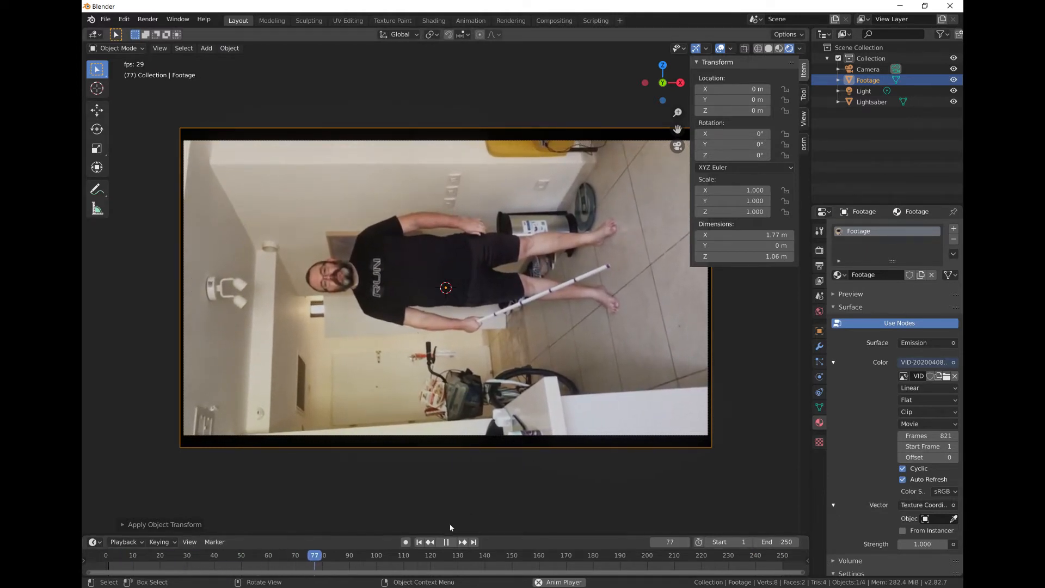
left_click(447, 542)
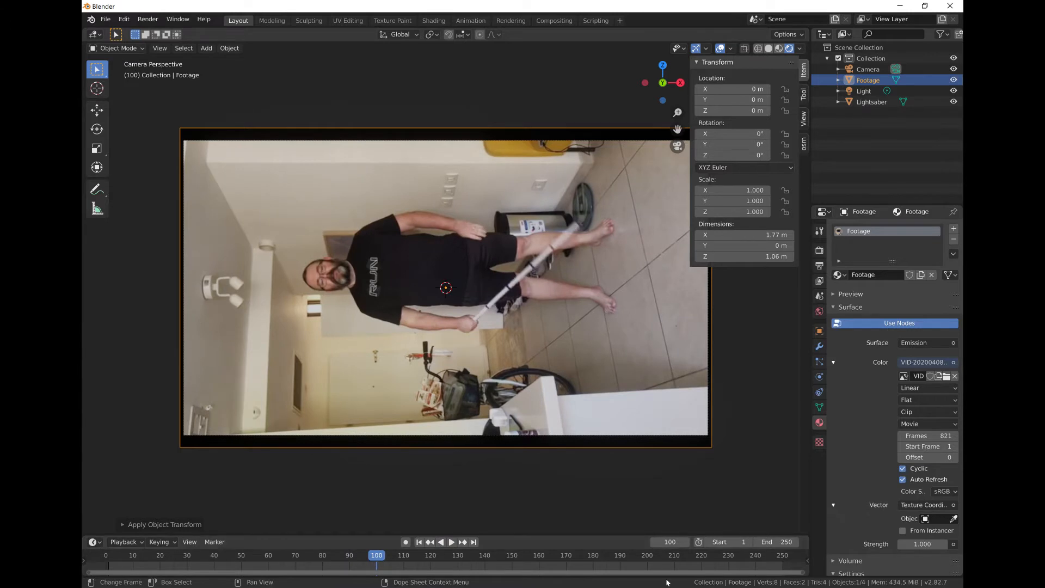
left_click(779, 543)
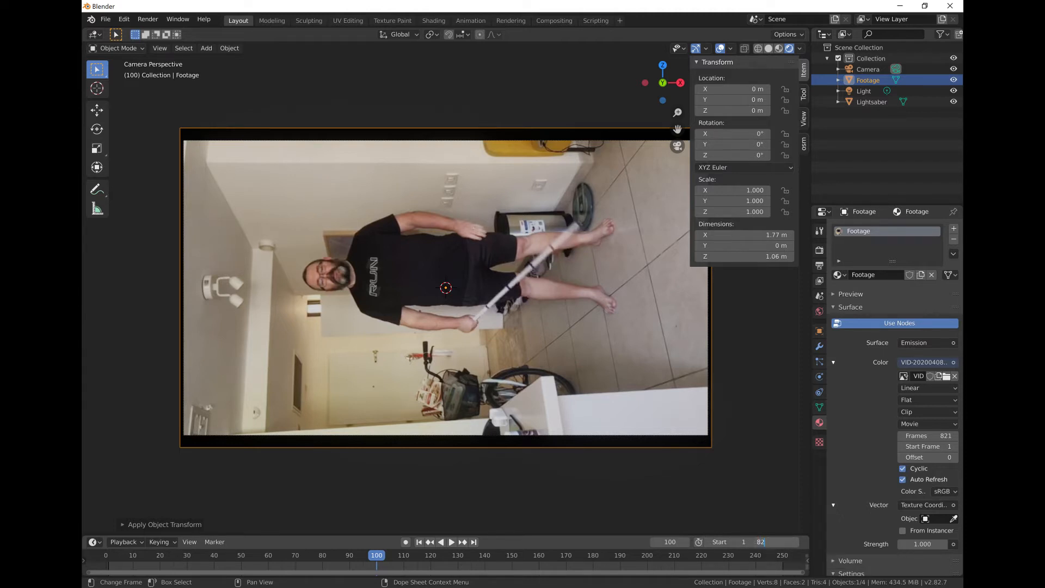
key("Return")
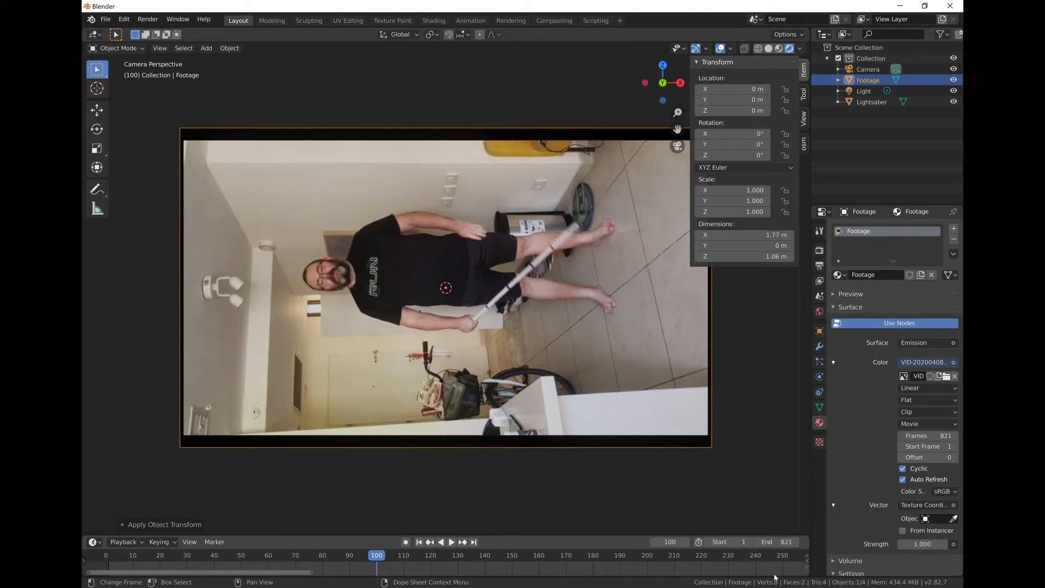
Step: Scrub through the footage, go to frame 329 and play from there, and return to the first frame
left_click_drag(378, 559, 516, 567)
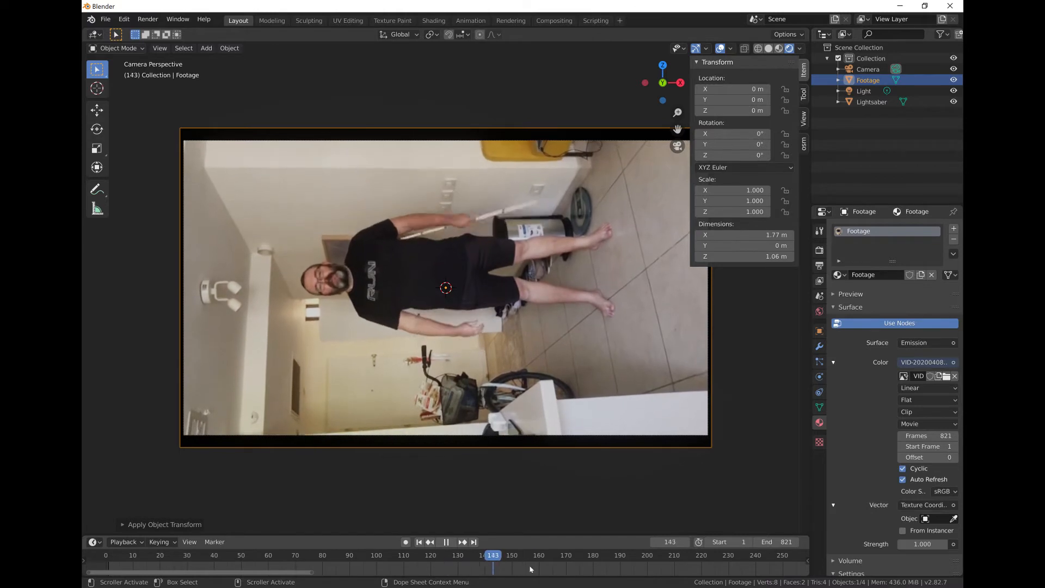
left_click_drag(565, 581, 637, 579)
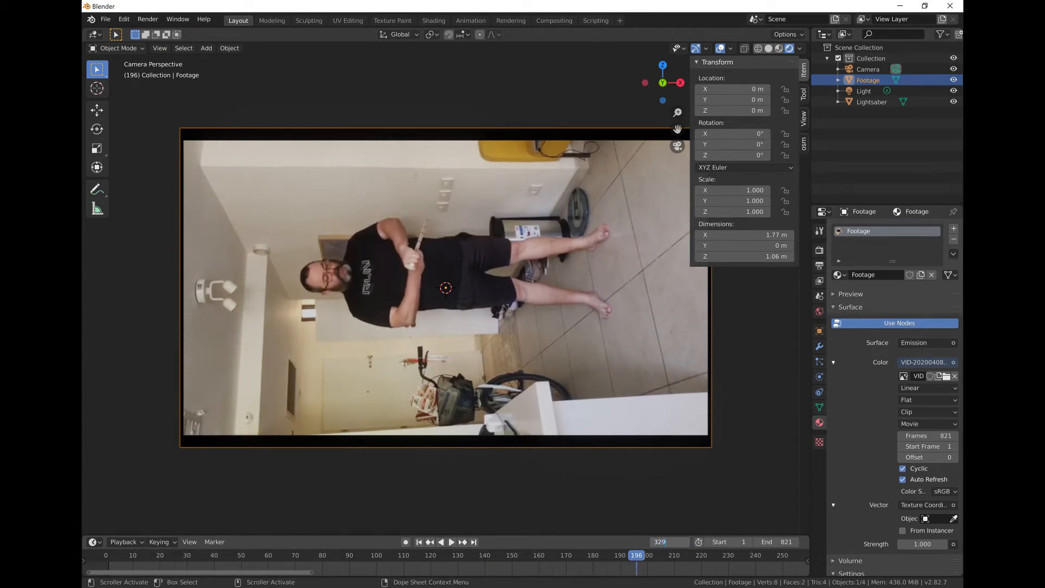
key("Return")
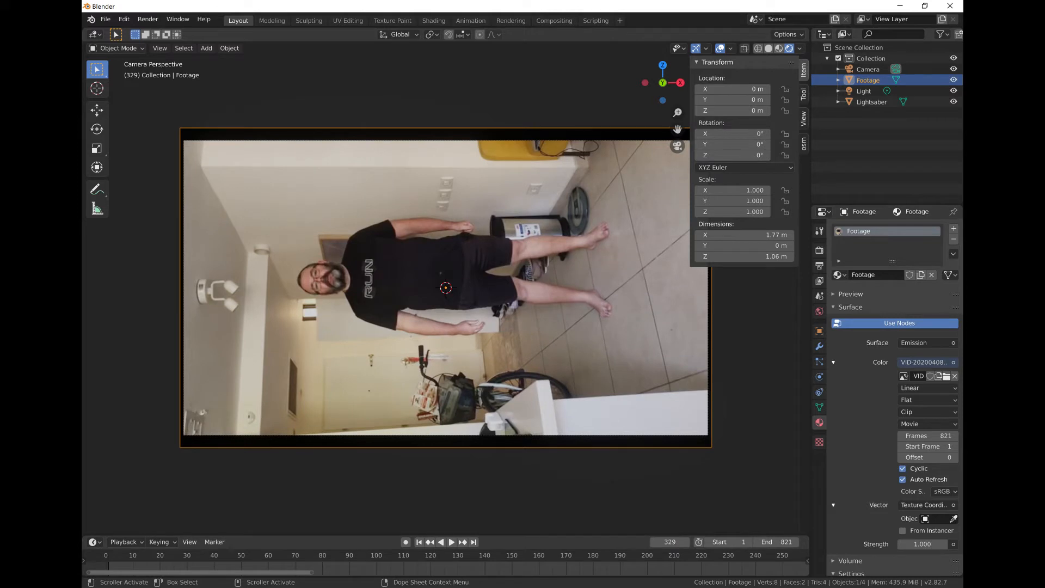
left_click(454, 542)
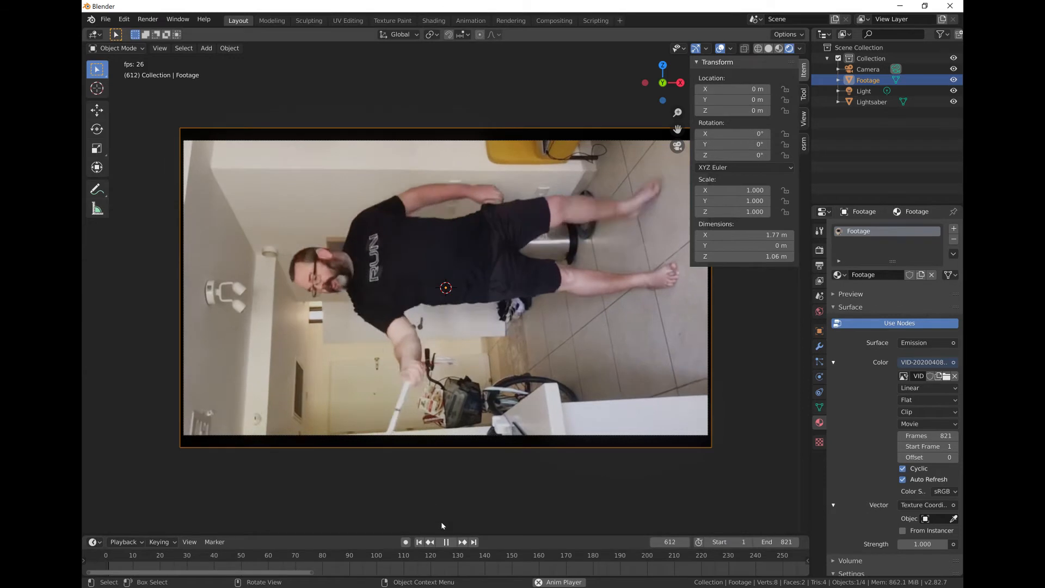
left_click(445, 543)
left_click(419, 542)
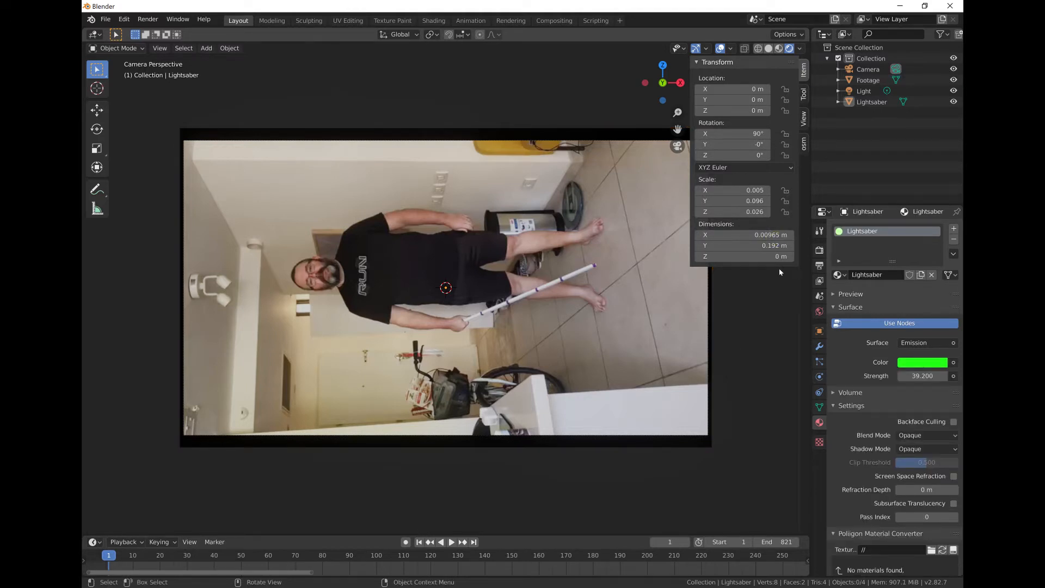
Step: Move the Lightsaber along the Y axis to about -0.07 m, in front of the Footage plane
left_click(873, 102)
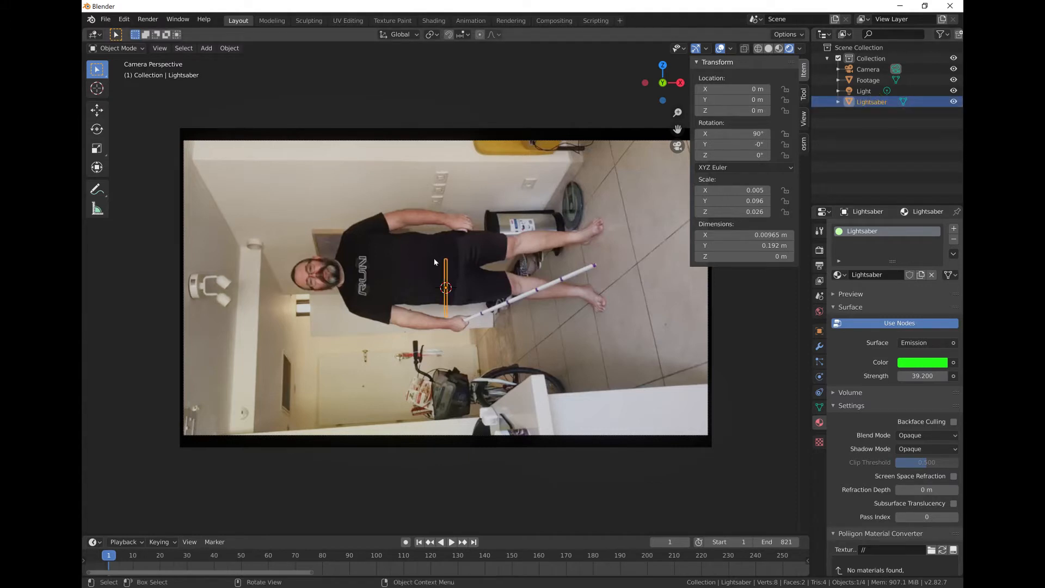
left_click(413, 276)
middle_click_drag(412, 276, 480, 286)
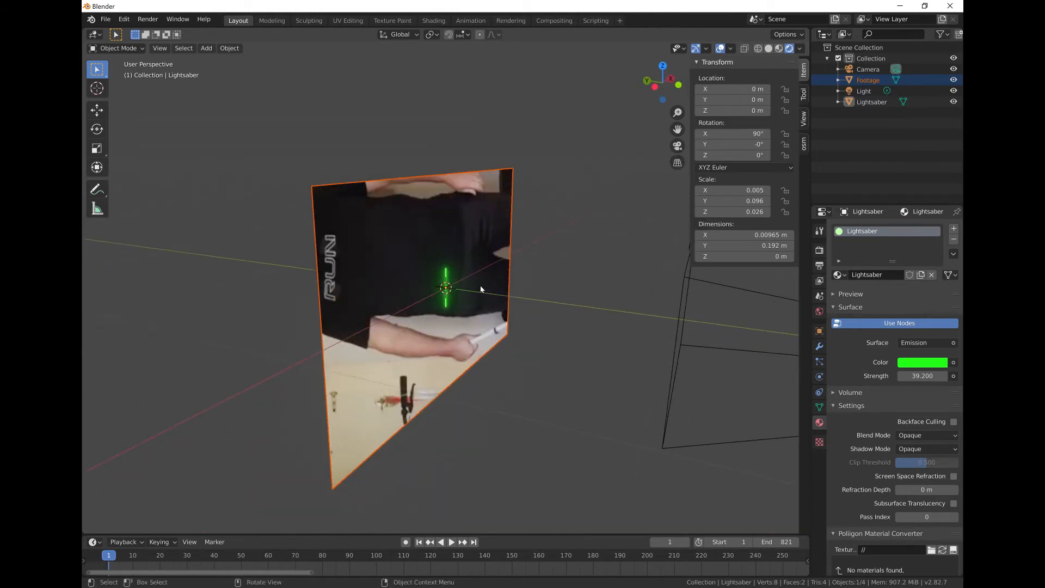
scroll(479, 286, "up", 3)
scroll(479, 286, "up", 2)
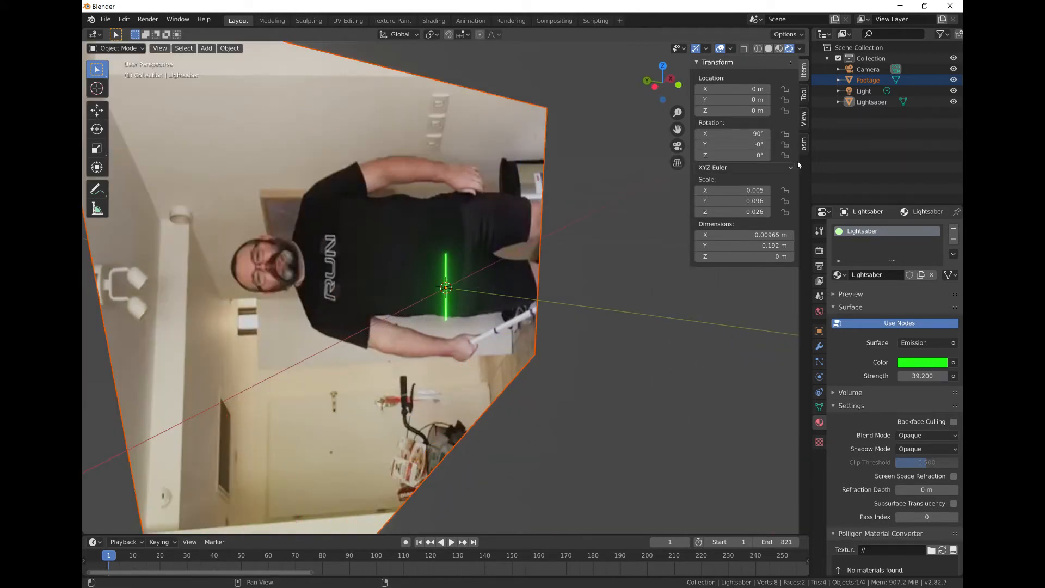
left_click(870, 103)
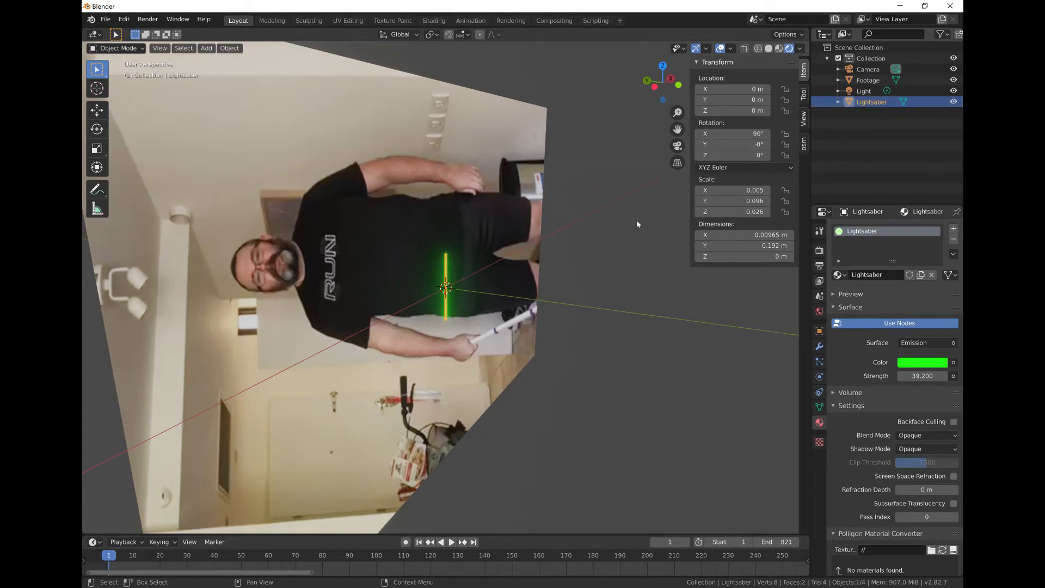
left_click(862, 103)
key("g")
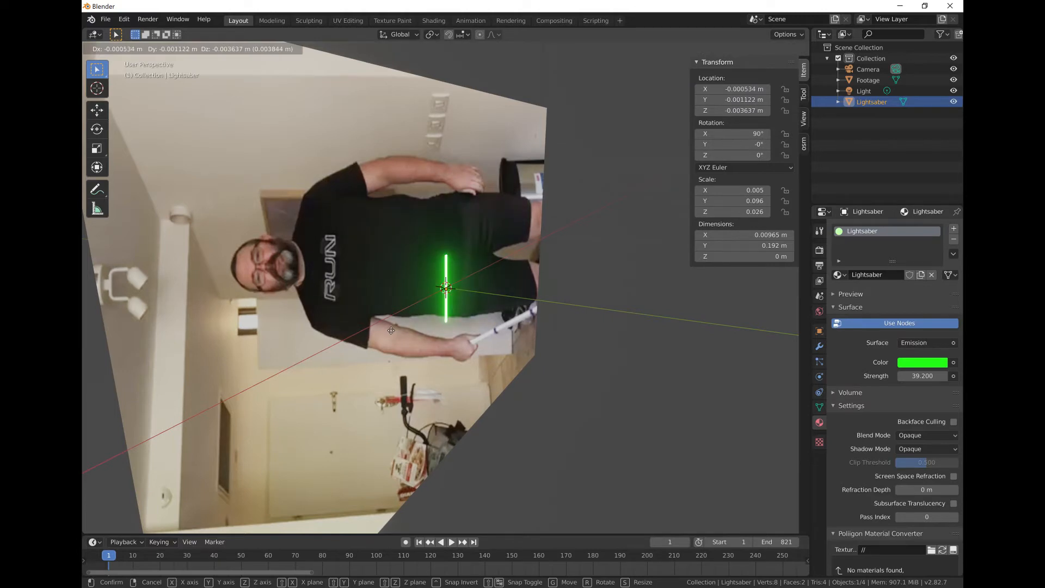
key("z")
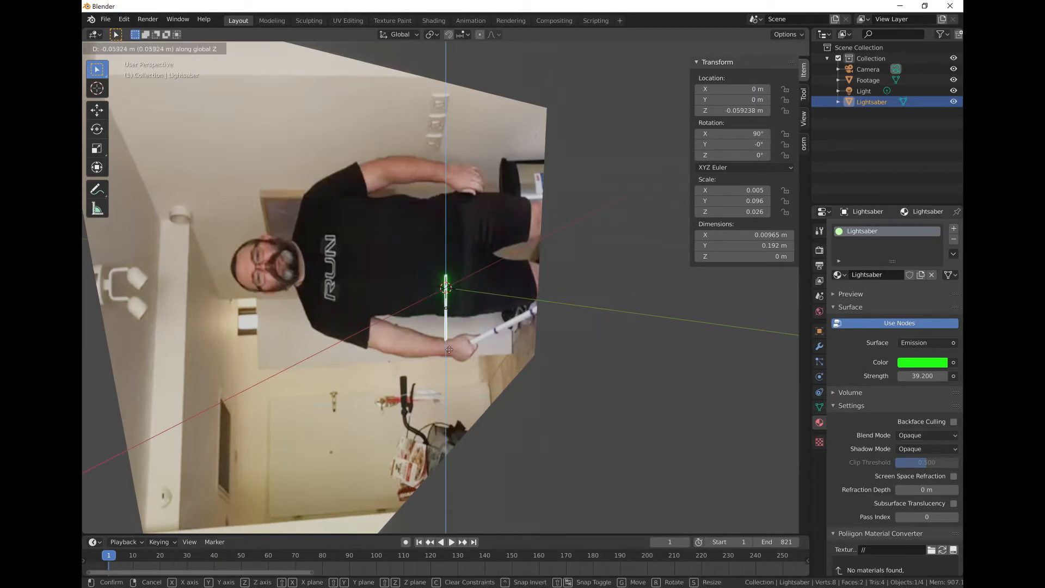
right_click(449, 349)
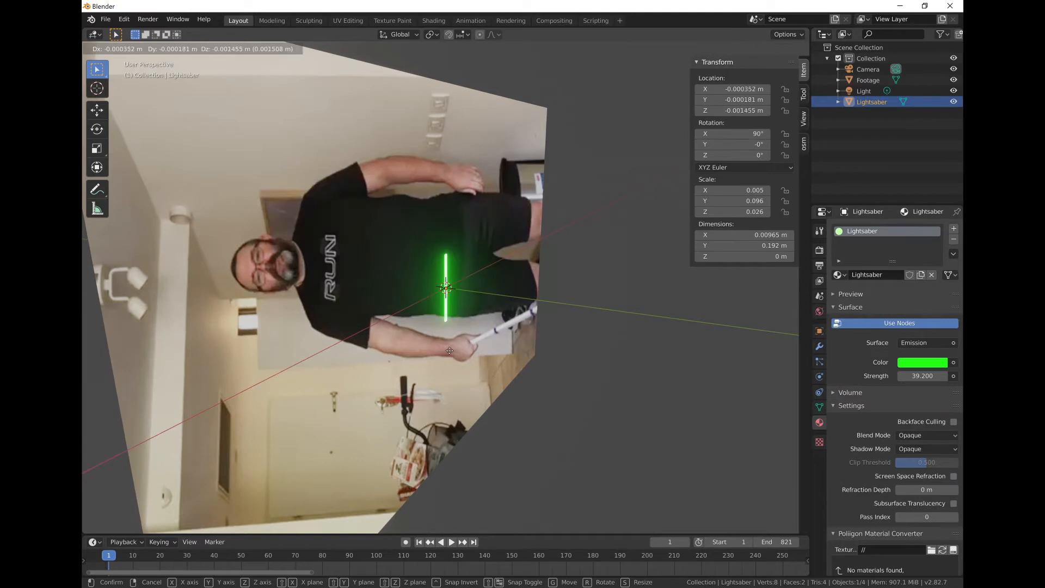
key("y")
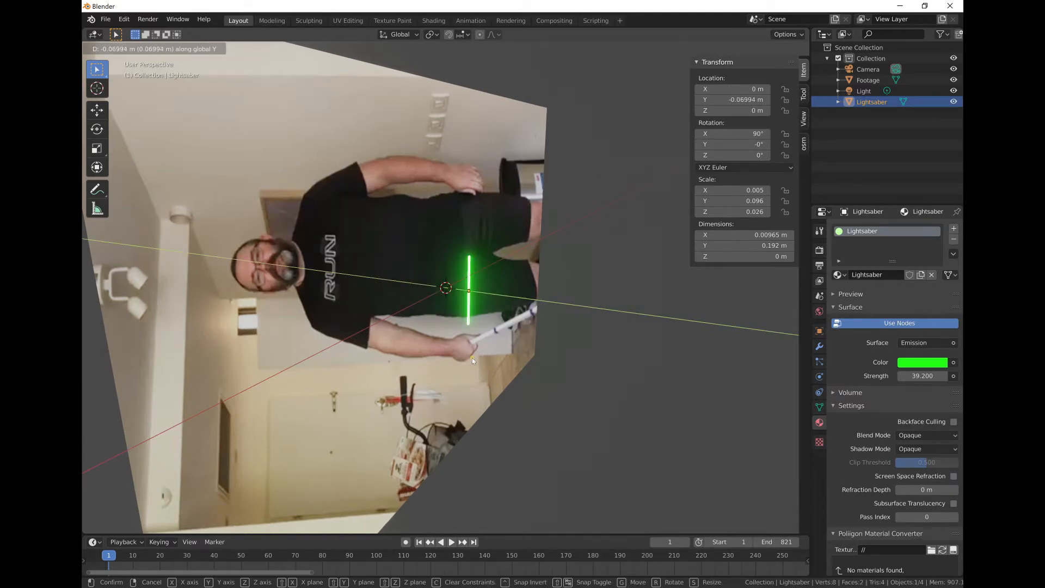
left_click(473, 359)
Step: From the top view, move the Lightsaber along Y to about -0.004 m, just in front of the footage, and return to the active camera view
middle_click_drag(541, 382, 576, 386)
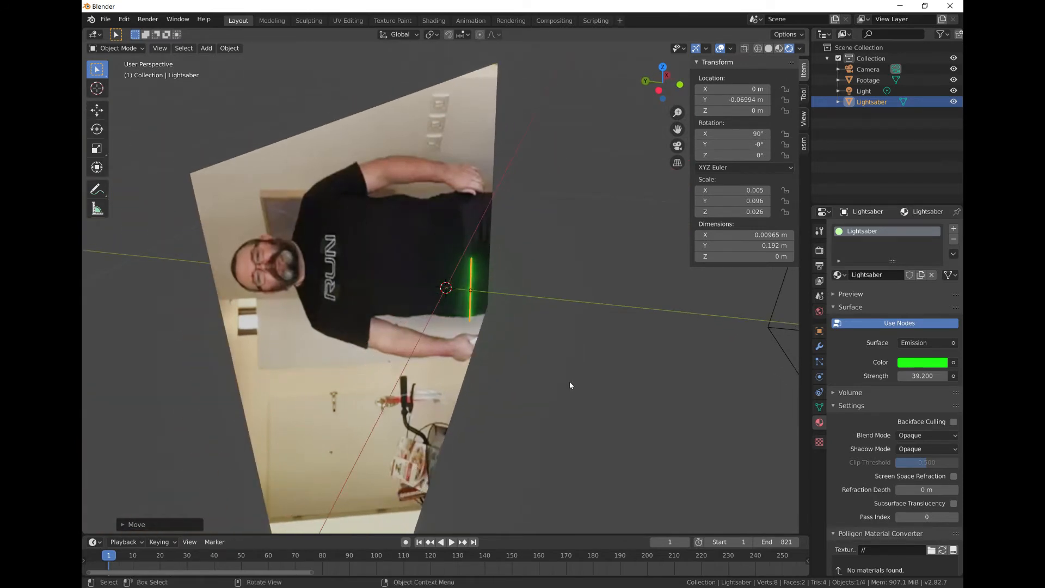
key("KP_7")
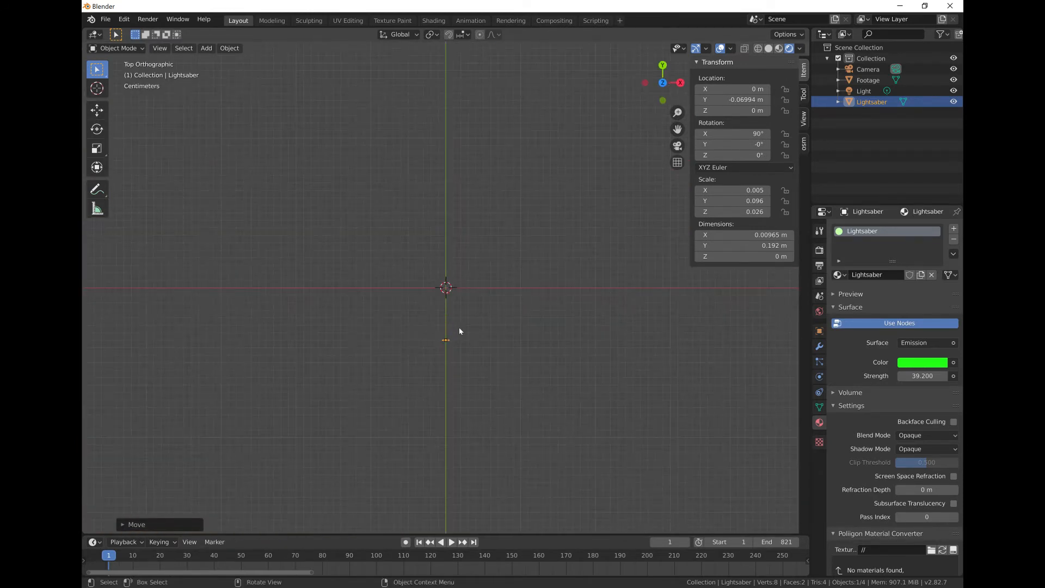
key("g")
key("y")
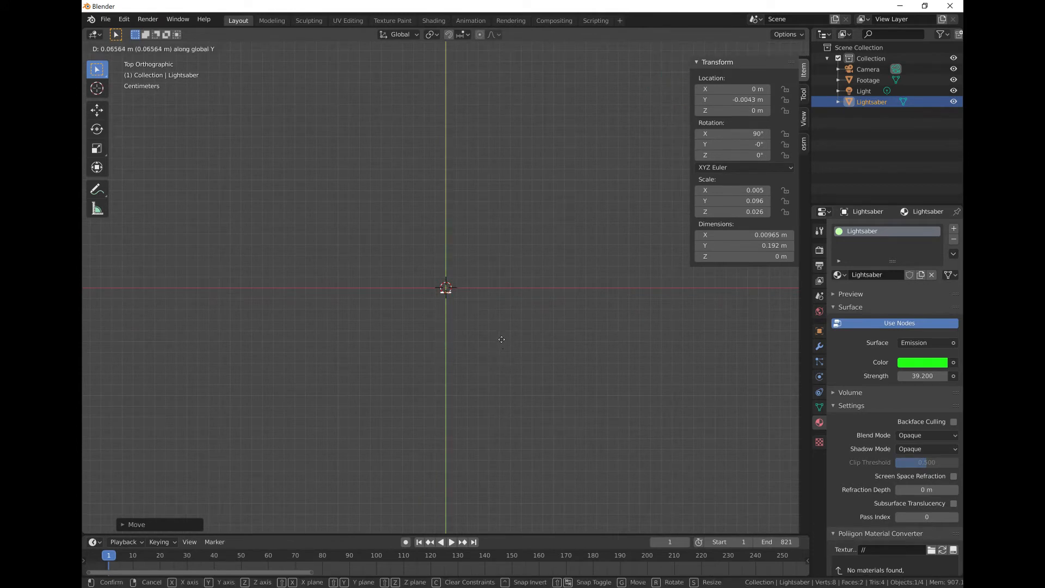
left_click(502, 342)
middle_click_drag(508, 407, 464, 331)
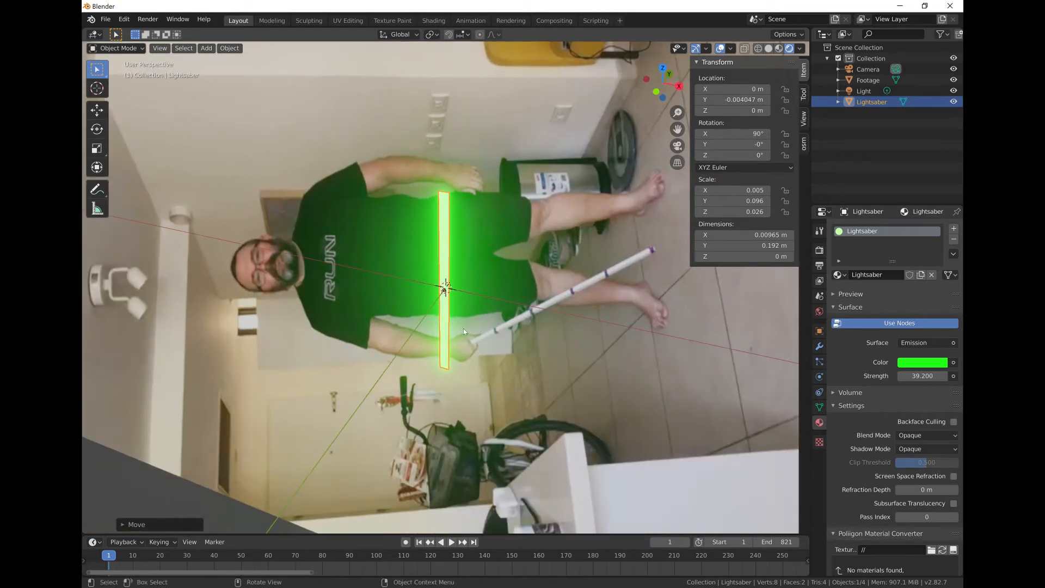
left_click(160, 48)
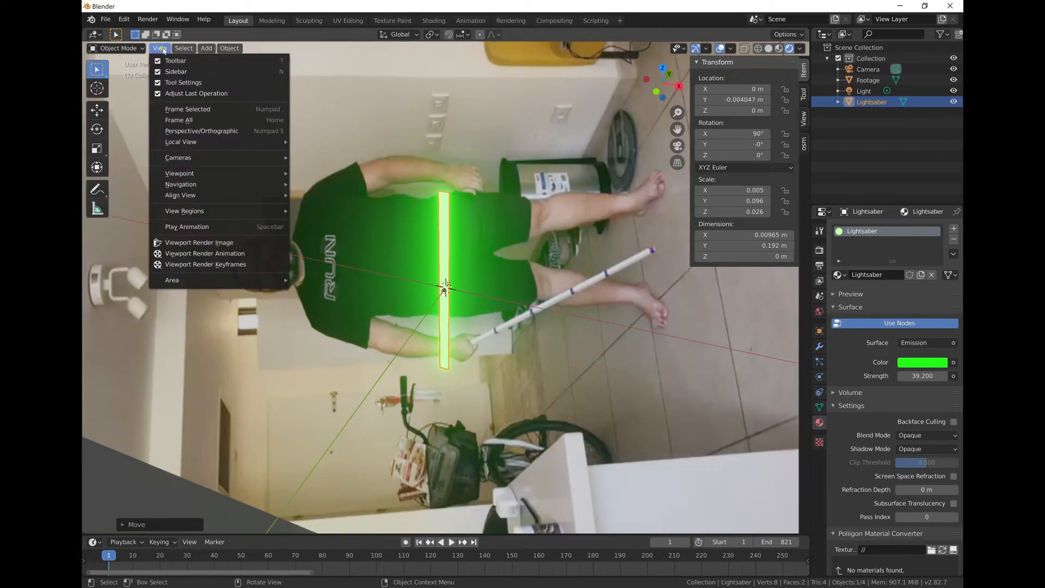
mouse_move(189, 159)
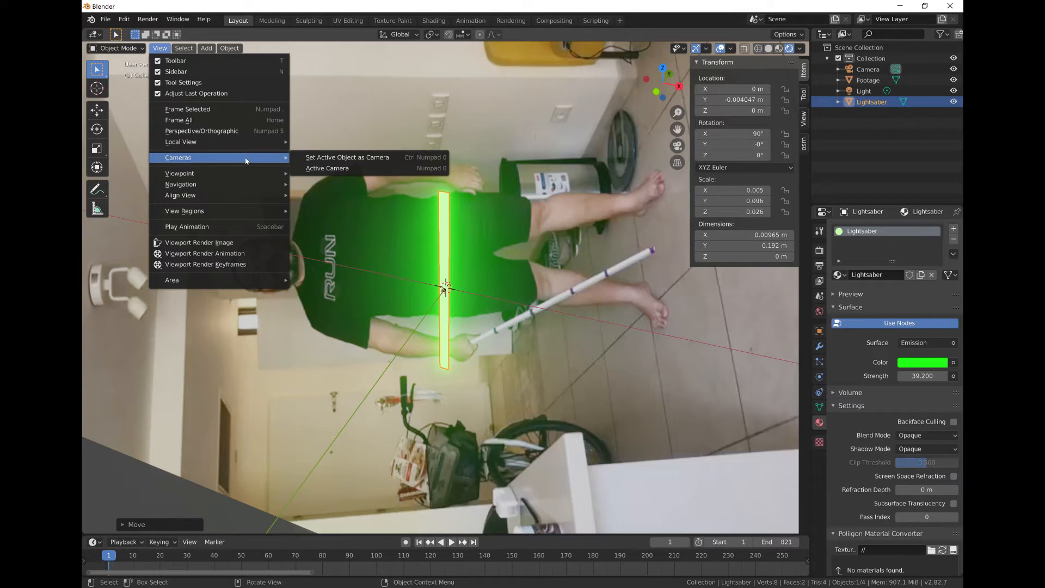
left_click(320, 170)
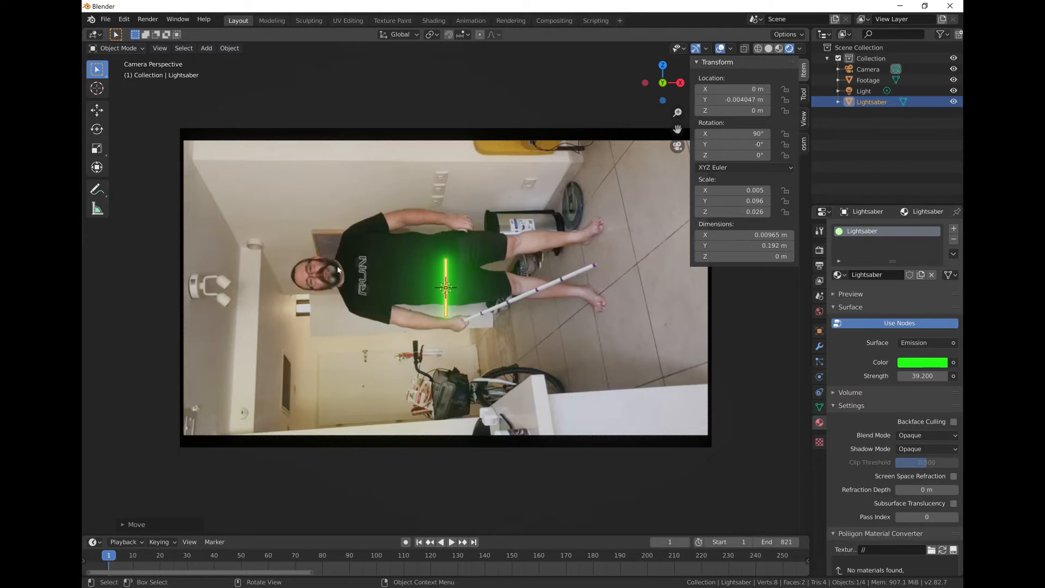
Step: Show the outliner's selectable toggles, make the Footage plane unselectable, and test selecting it in the viewport
left_click(334, 242)
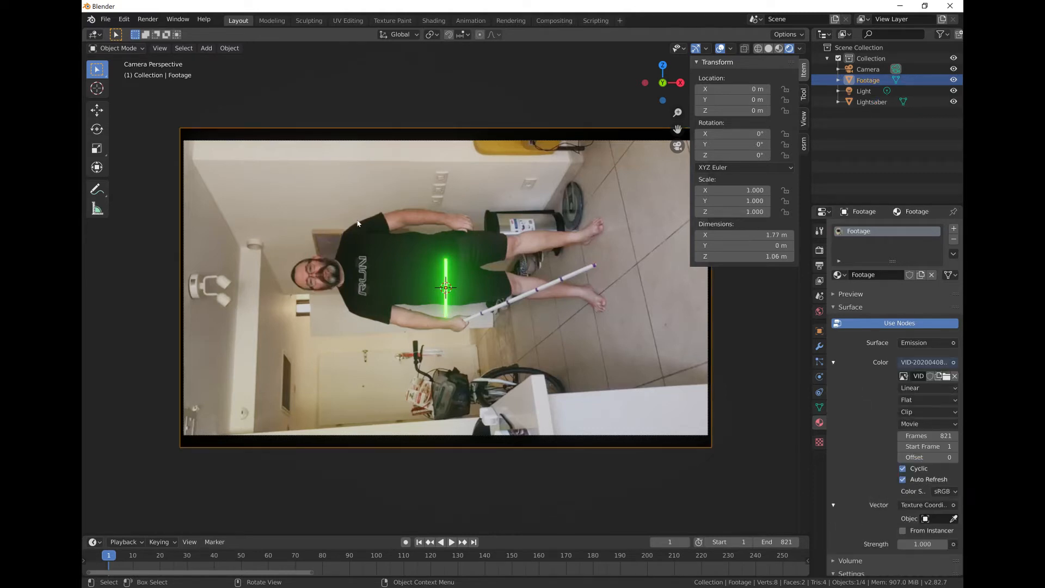
left_click(448, 270)
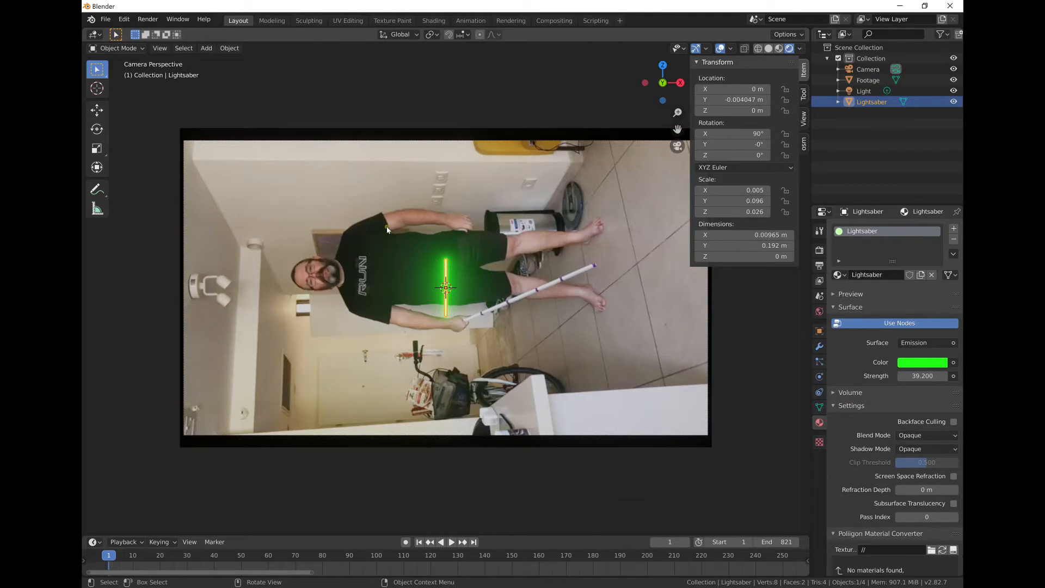
left_click(363, 183)
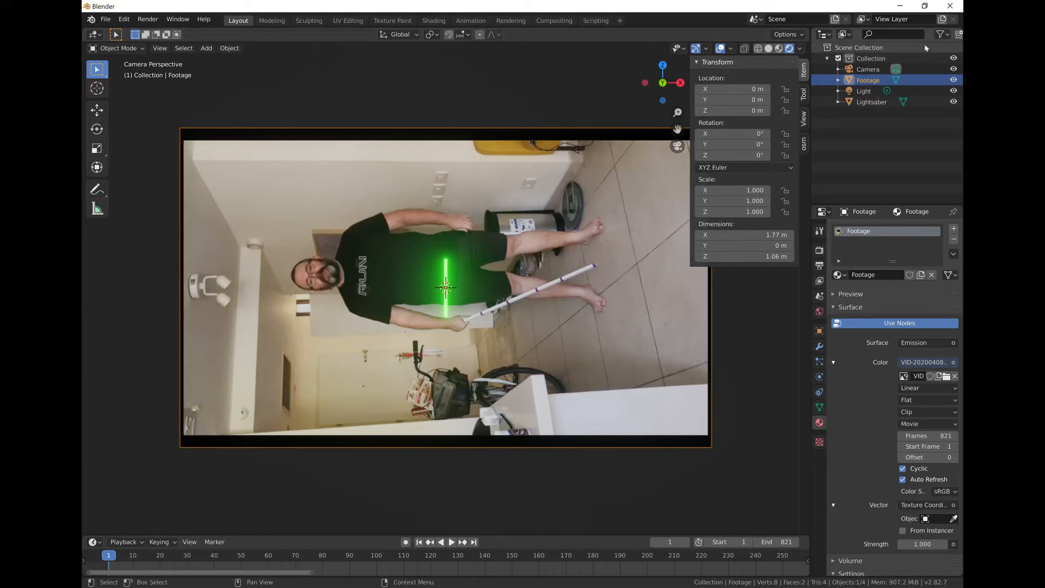
left_click(947, 34)
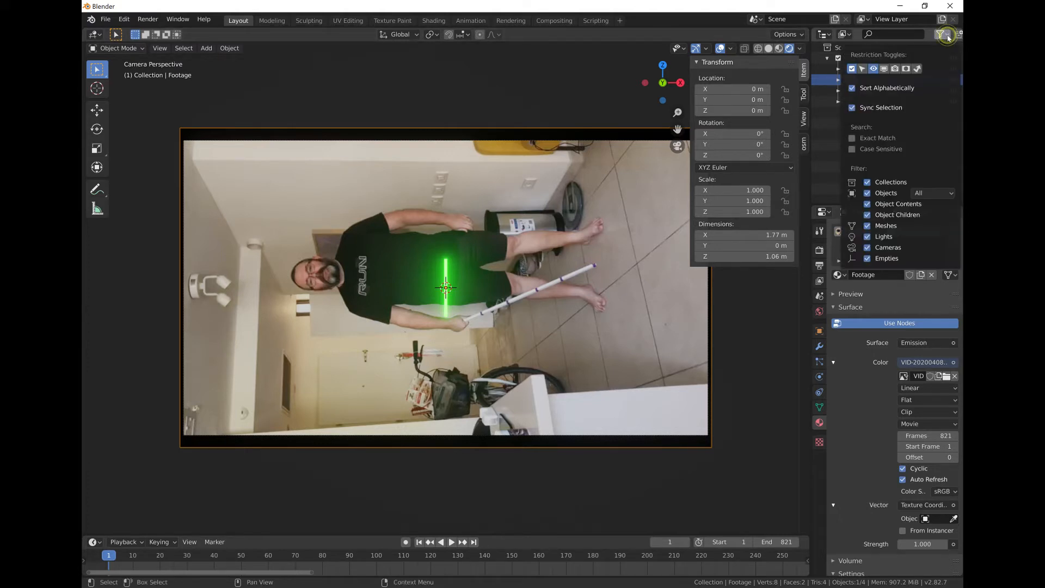
left_click(863, 69)
left_click(918, 34)
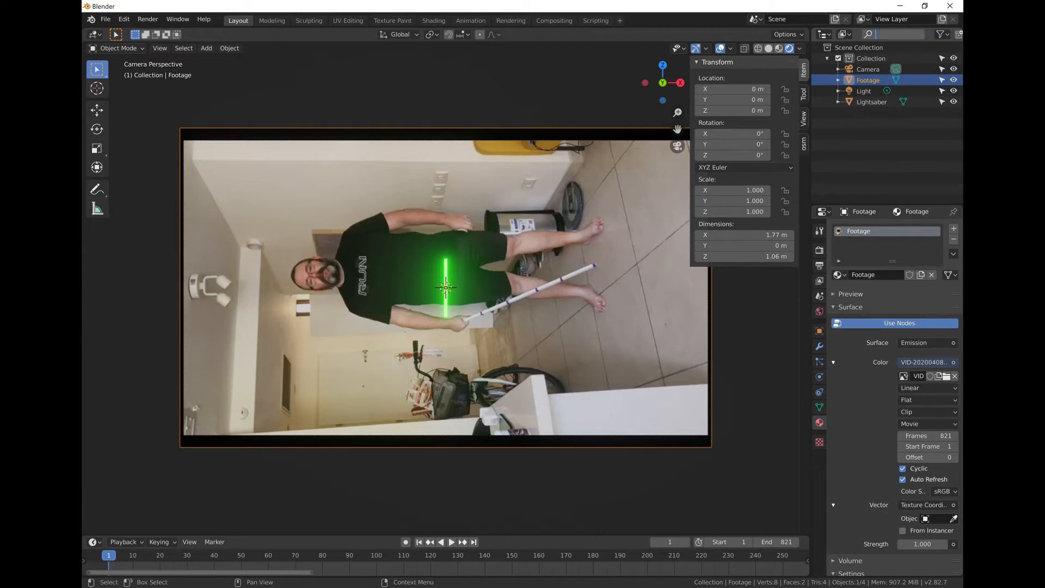
left_click(942, 80)
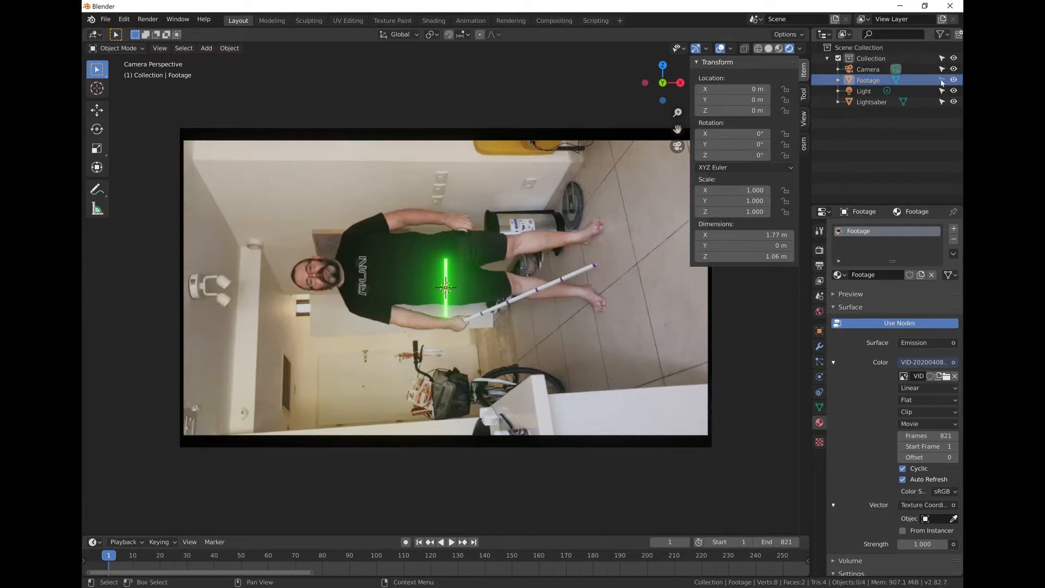
left_click(316, 173)
left_click(269, 196)
left_click(281, 253)
left_click(327, 205)
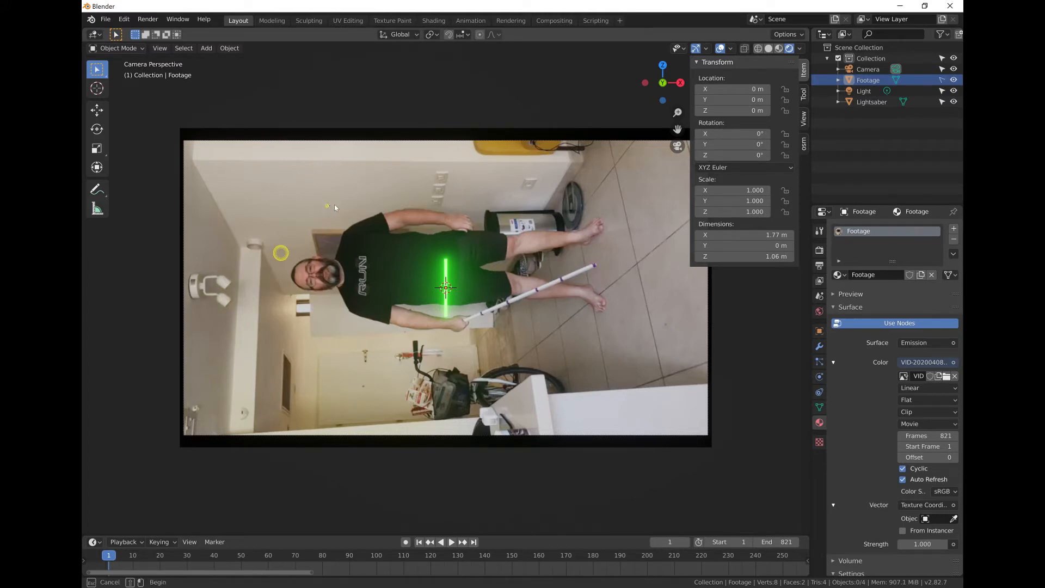
left_click(375, 198)
left_click(472, 200)
Step: Set the Lightsaber material's emission strength to 0.4 and deselect the blade
scroll(470, 291, "up", 4)
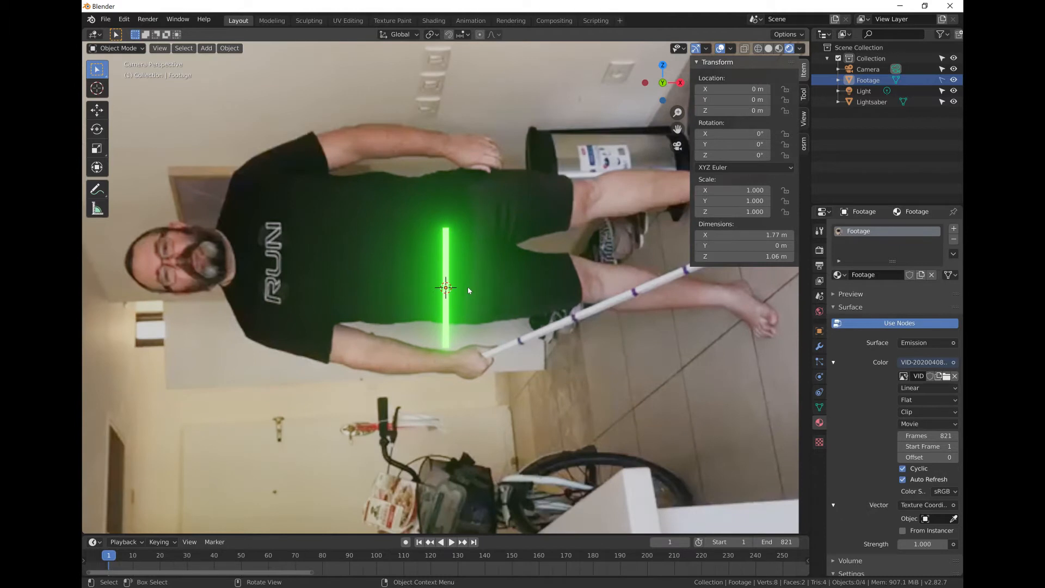
scroll(468, 290, "down", 2)
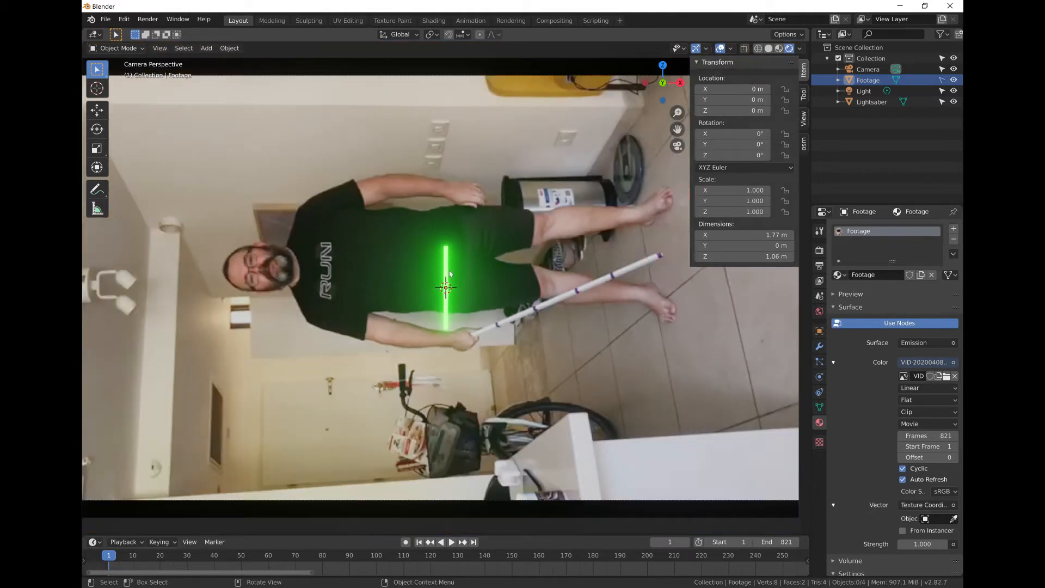
left_click(446, 269)
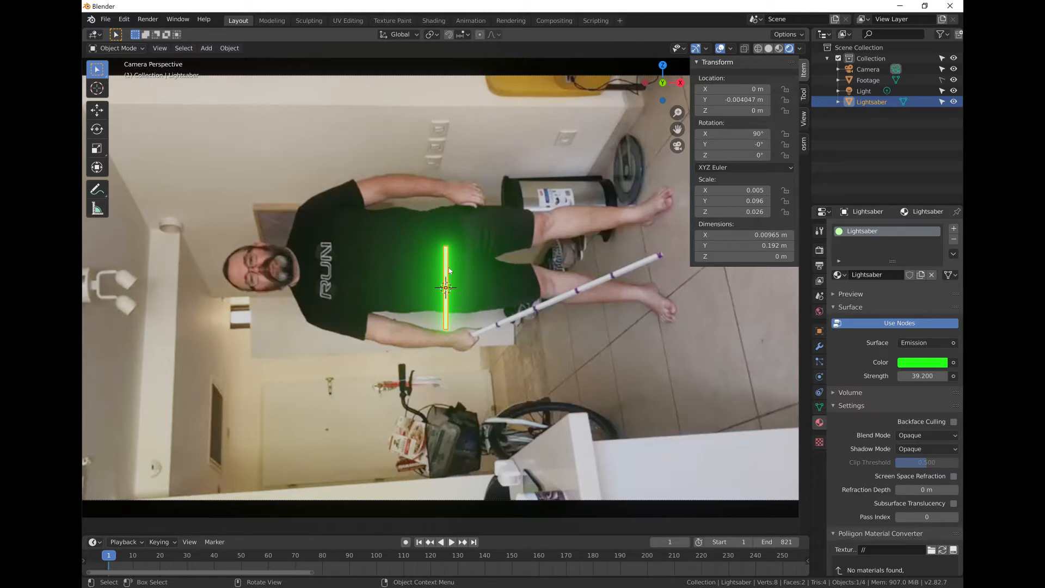
mouse_move(926, 376)
left_mouse_down()
mouse_move(884, 376)
mouse_move(936, 379)
left_mouse_up()
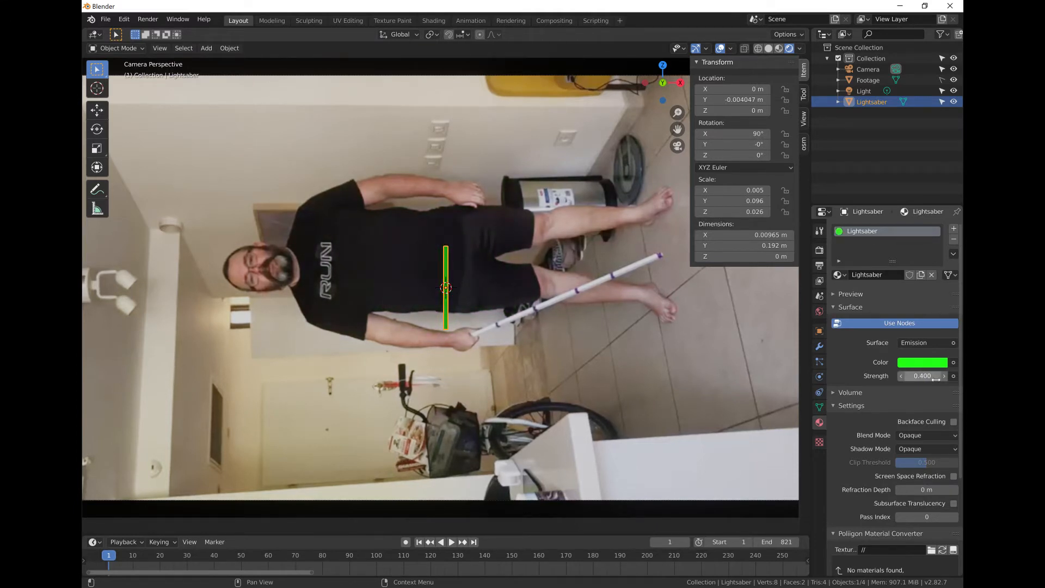
left_click(483, 289)
Step: Edit the Lightsaber mesh and hook its upper-right corner vertex to a new object
scroll(444, 246, "up", 5)
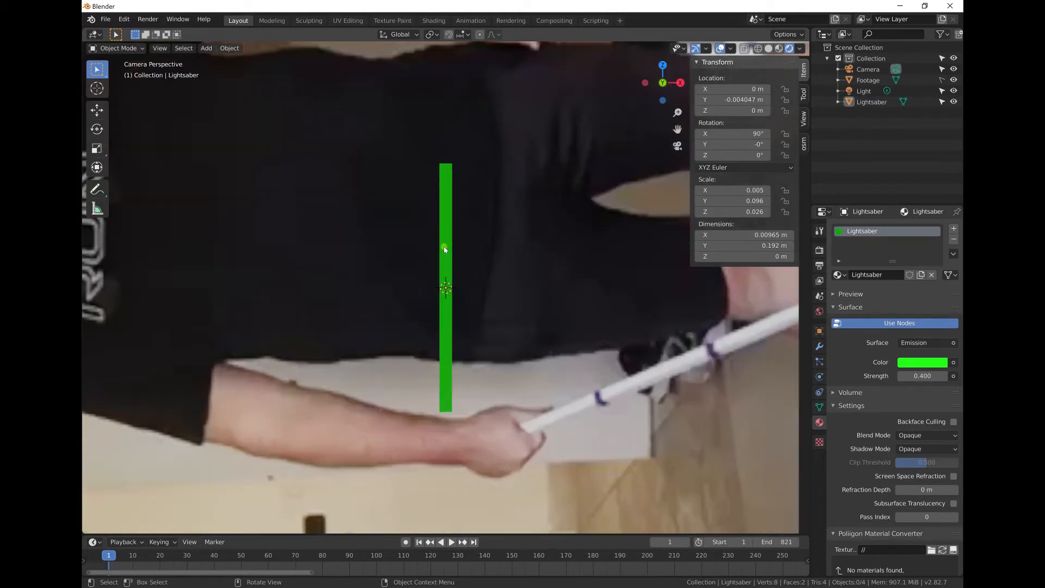
left_click(444, 250)
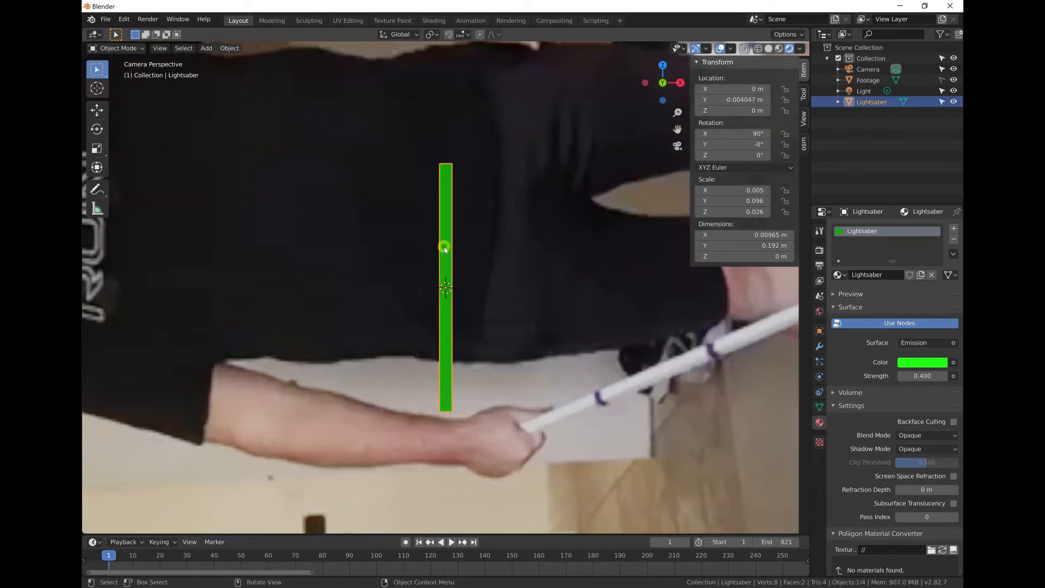
key("Tab")
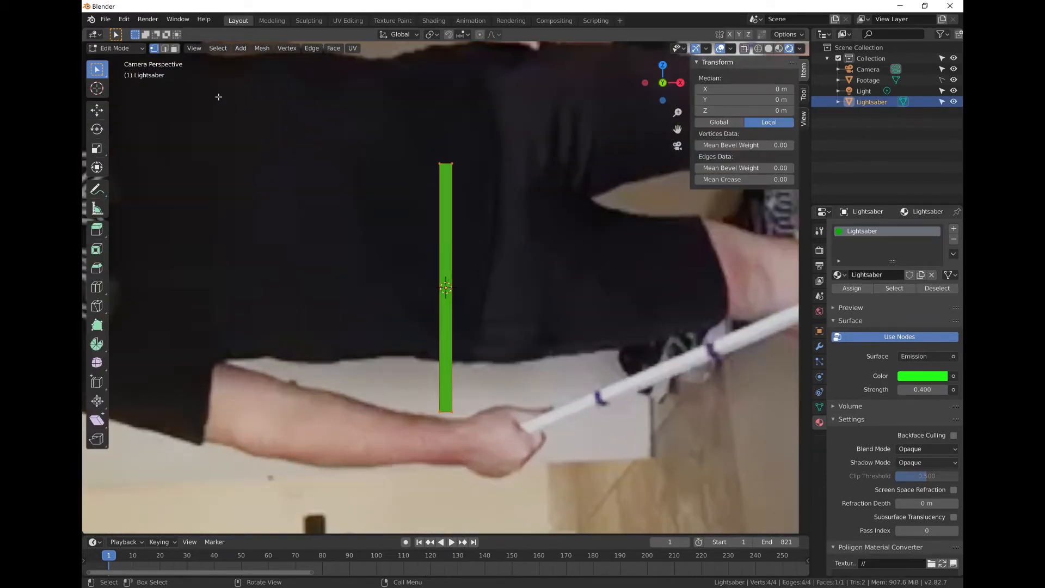
left_click(453, 163)
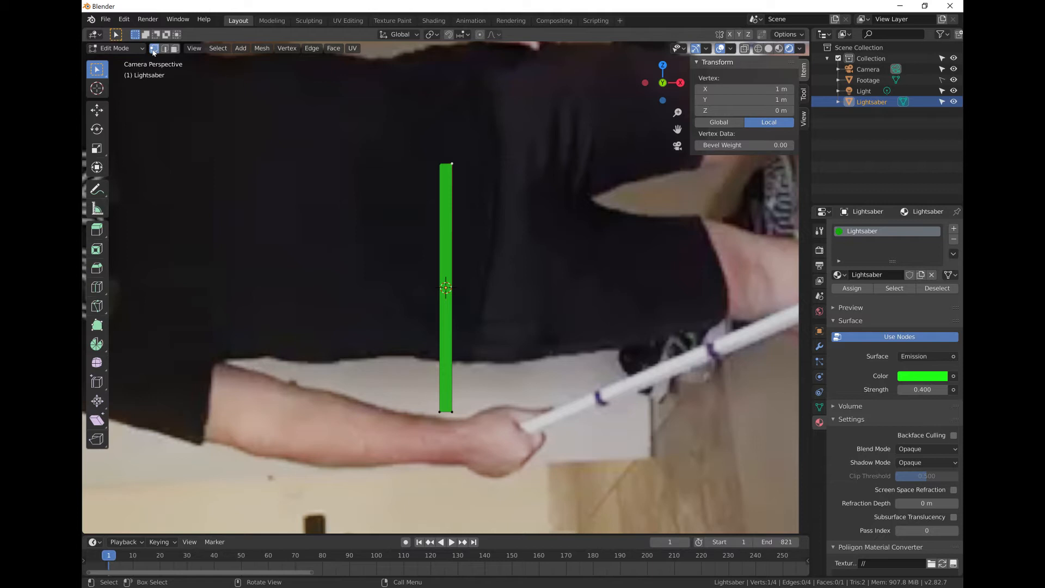
left_click(452, 164)
key("F3")
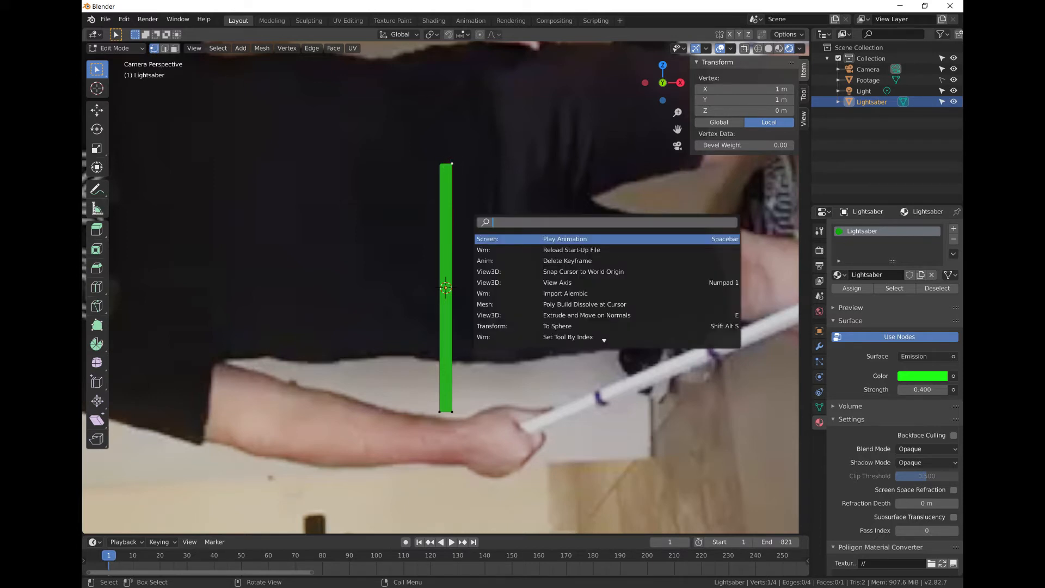
type("hoo")
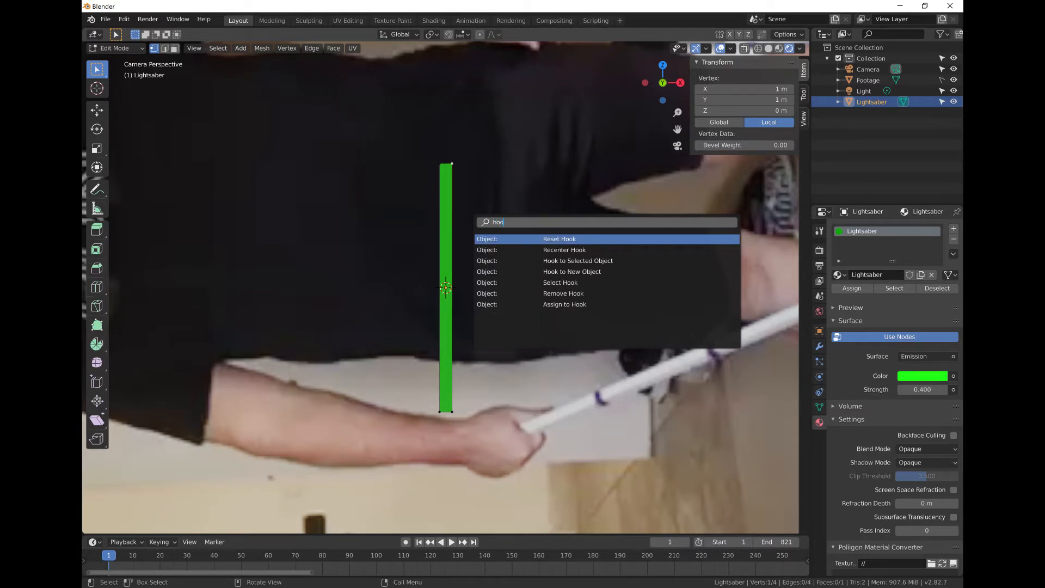
key("Down")
key("Down")
key("Down")
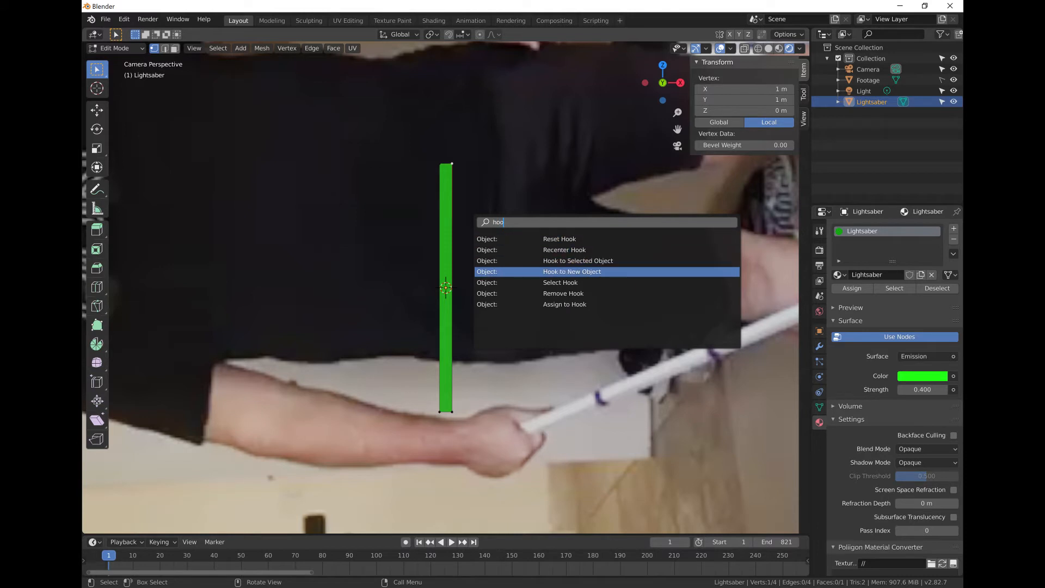
key("Return")
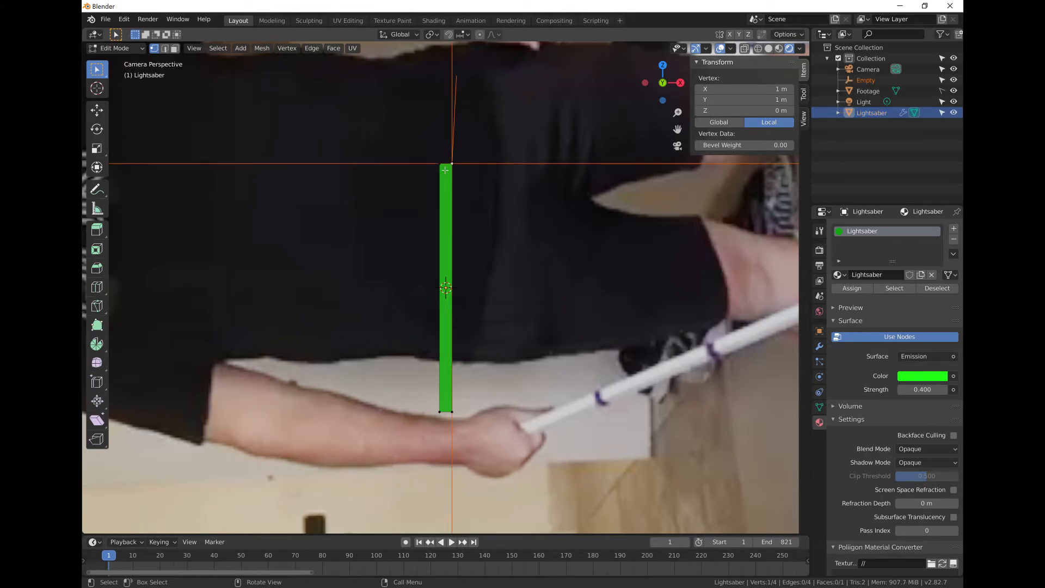
Step: Hook the blade's upper-left, lower-right and lower-left corner vertices each to its own new empty
left_click(440, 164)
key("shift+r")
left_click(453, 411)
key("shift+r")
left_click(440, 412)
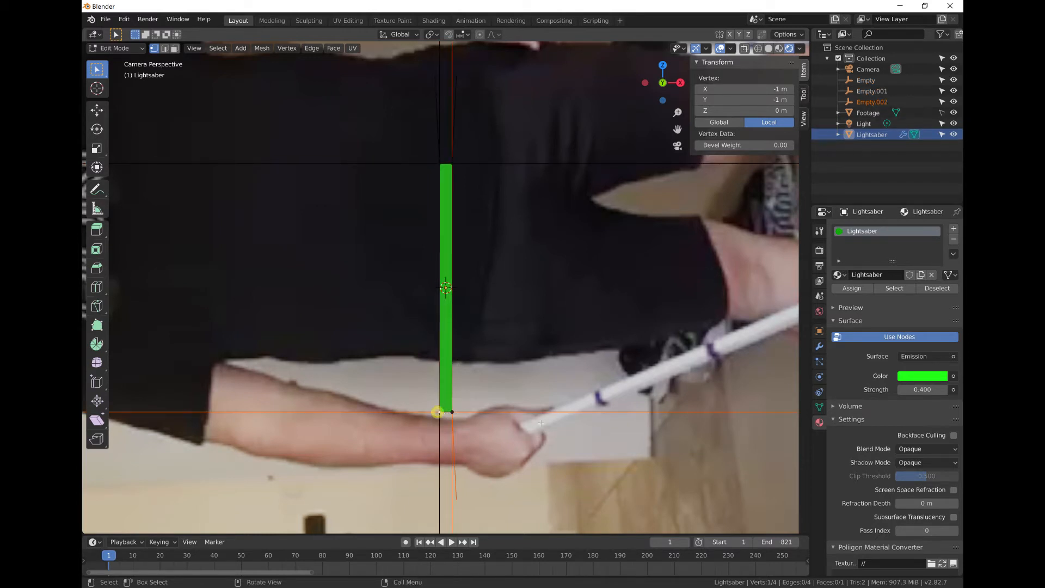
key("shift+r")
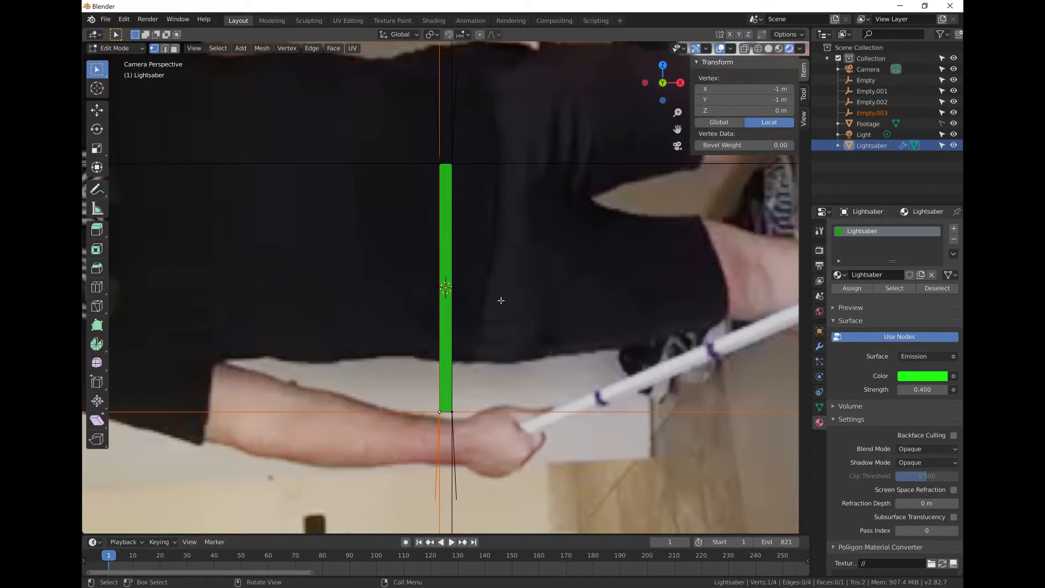
Step: Leave mesh editing and scale the lower-left and lower-right corner empties down to about 0.012 and 0.011
middle_click_drag(484, 300, 550, 309)
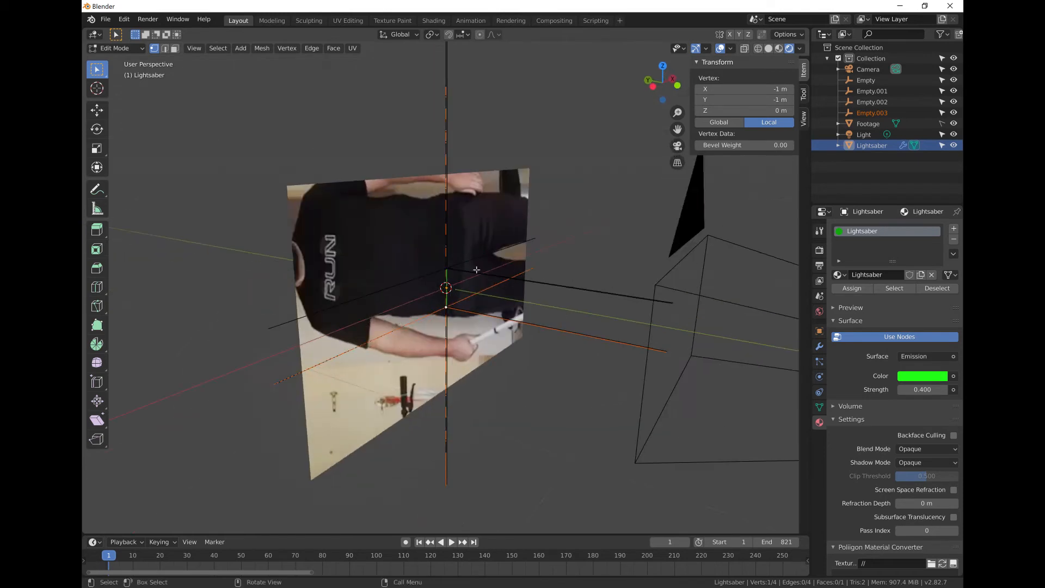
scroll(469, 273, "up", 4)
middle_click_drag(501, 269, 459, 214)
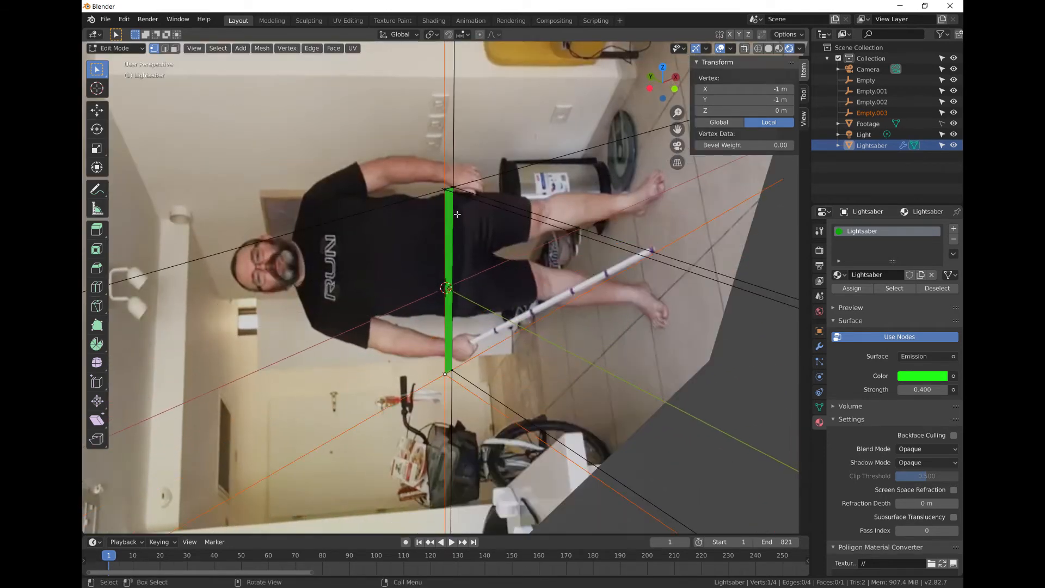
left_click(445, 189)
key("Tab")
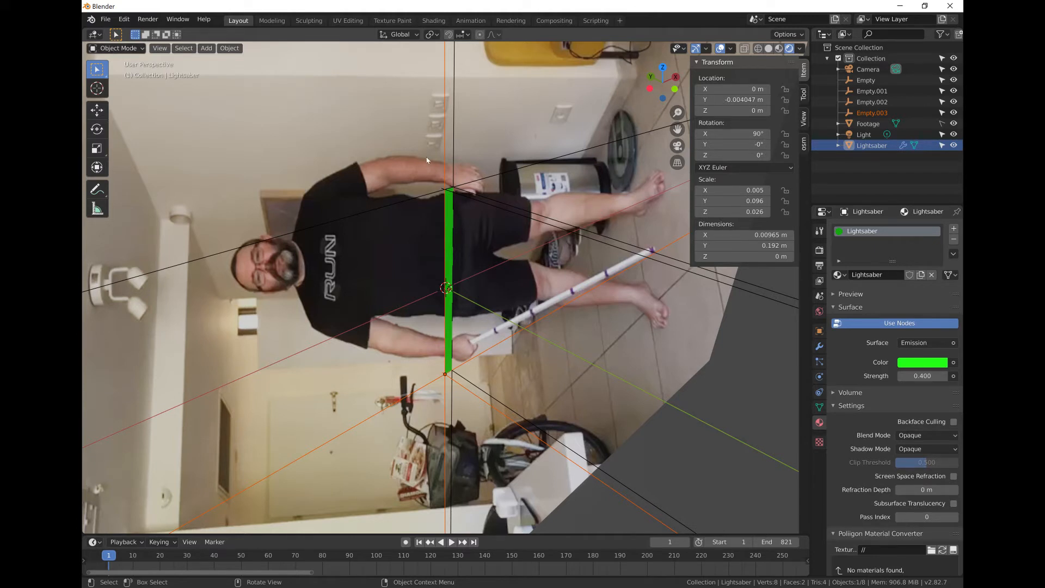
left_click(445, 190)
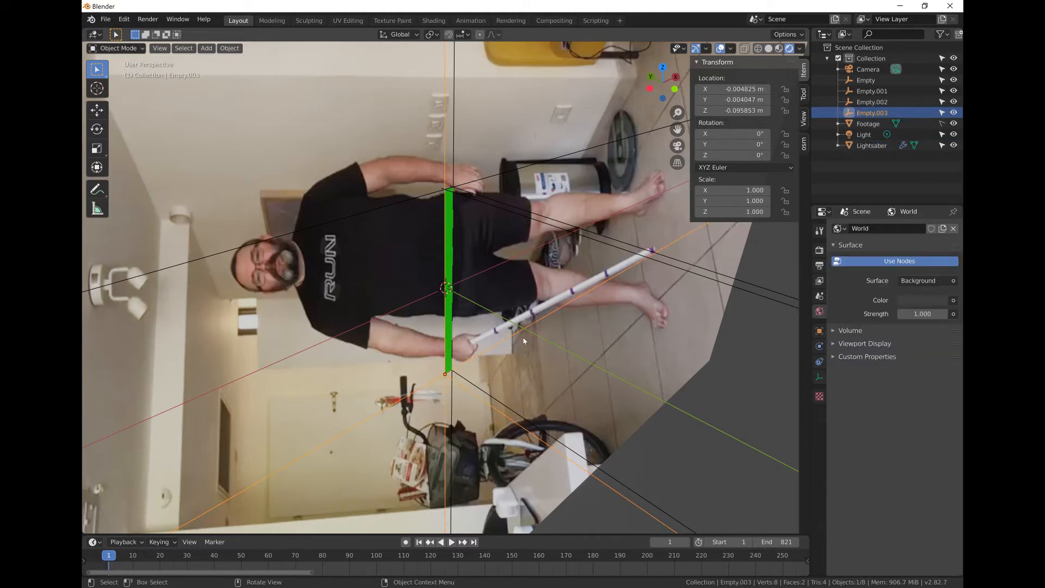
key("s")
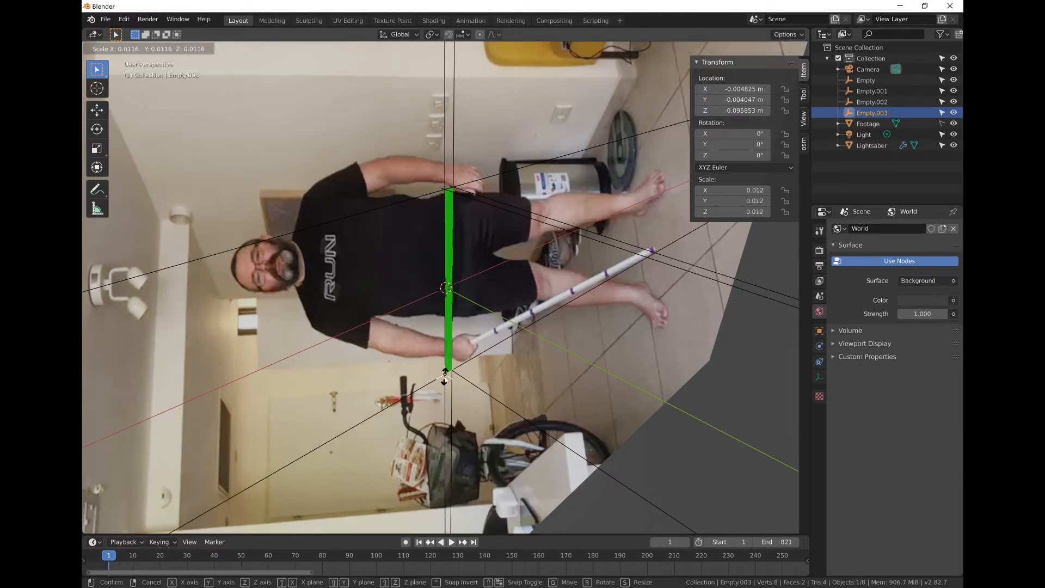
left_click(445, 375)
left_click(484, 391)
key("s")
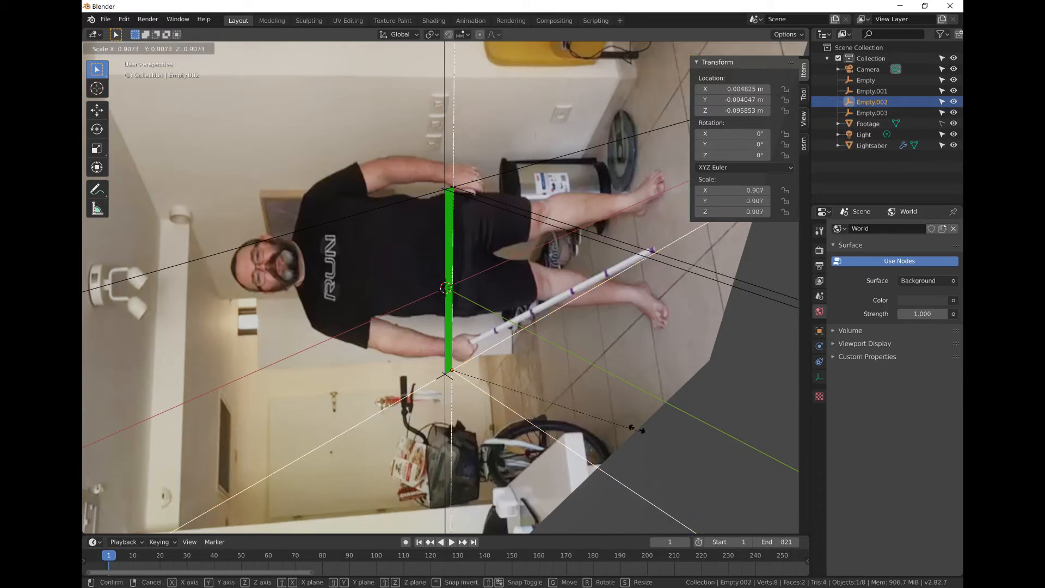
left_click(453, 369)
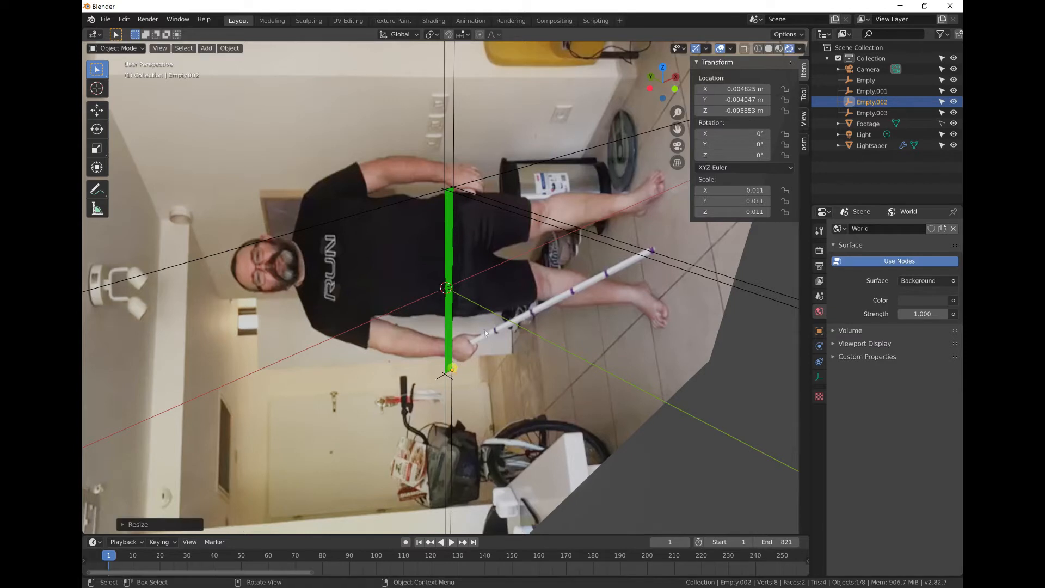
Step: Scale the upper-right corner empty to about -0.008 and the upper-left corner empty to about 0.005
left_click(464, 186)
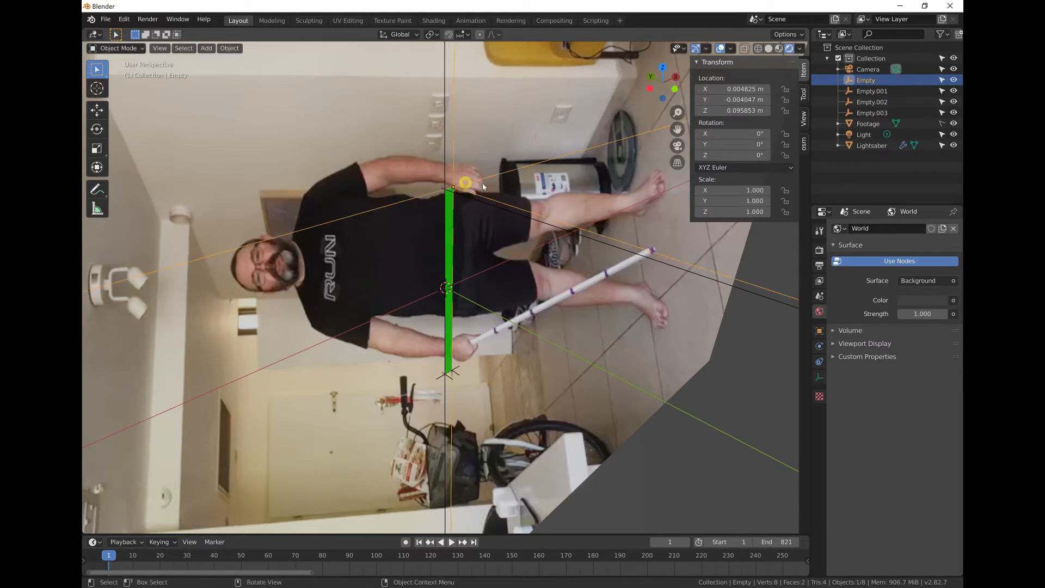
key("s")
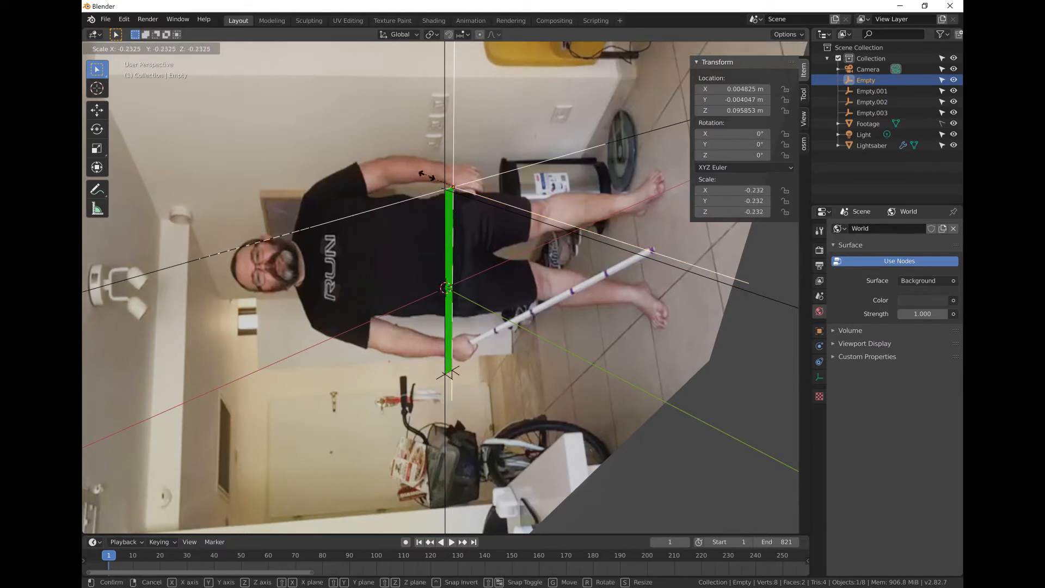
left_click(458, 188)
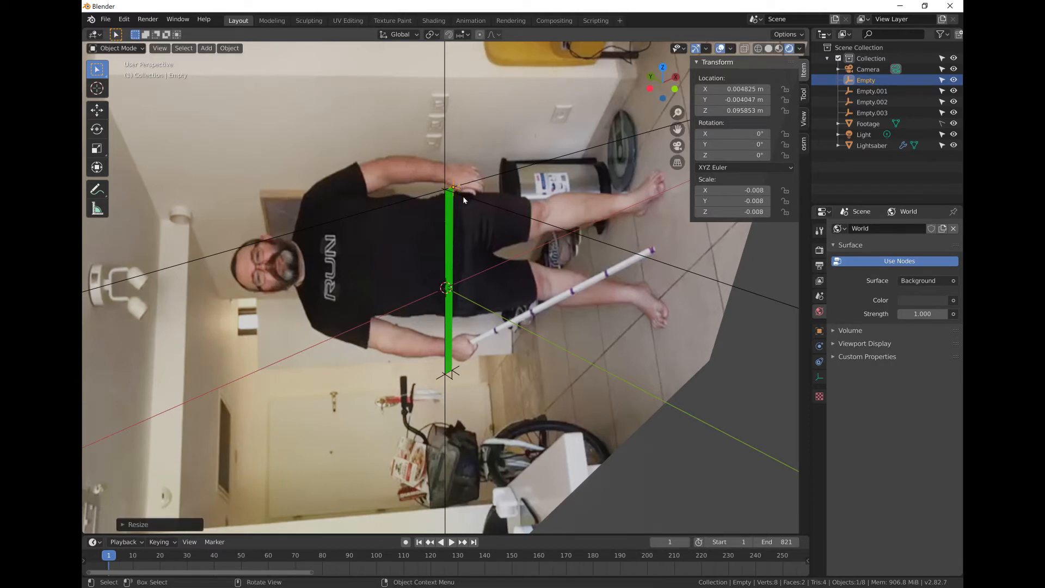
left_click(462, 195)
key("s")
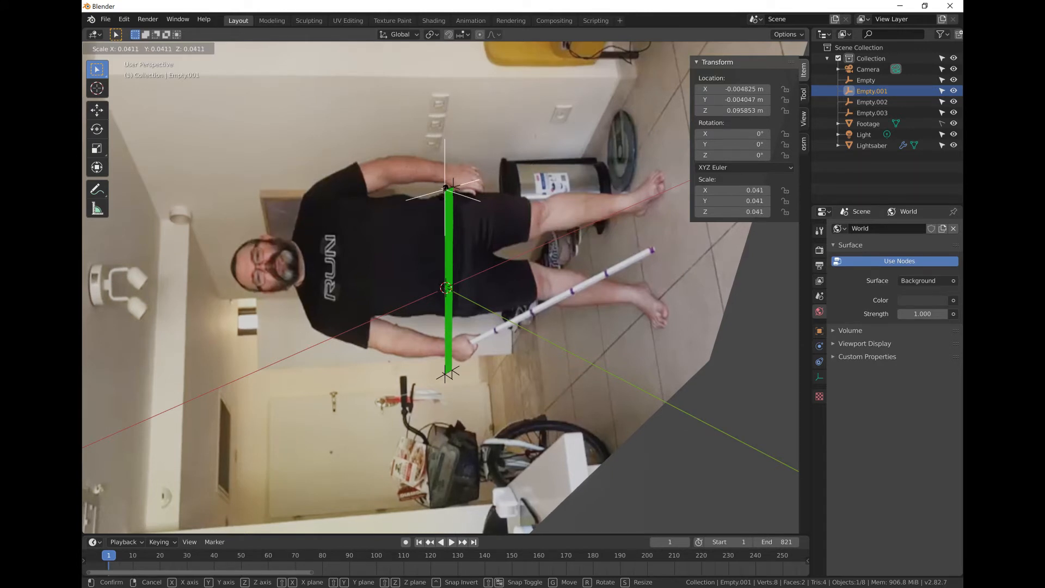
left_click(446, 189)
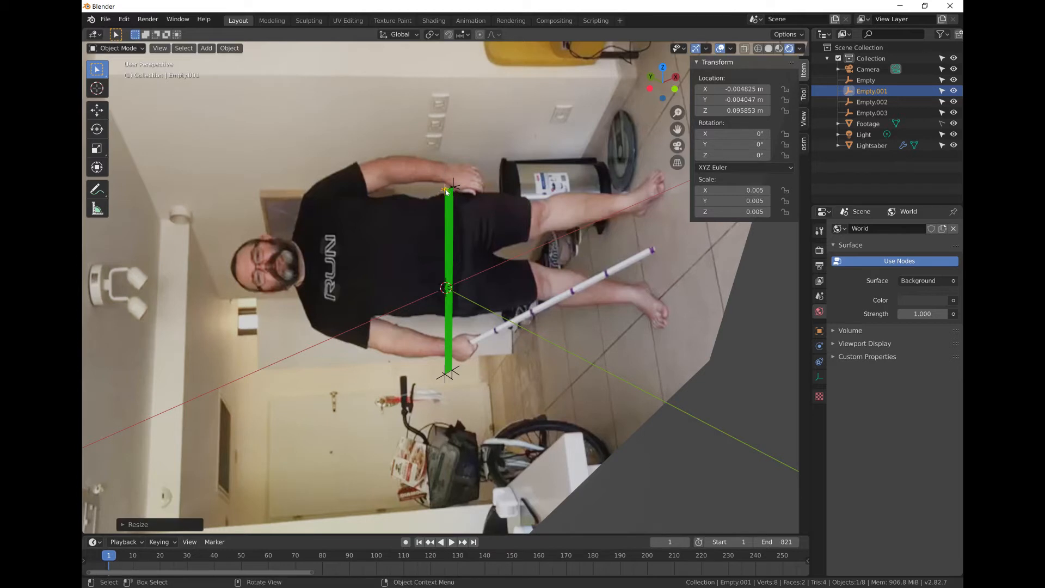
Step: Make the Lightsaber unselectable in the viewport and return to the active camera view
left_click(451, 251)
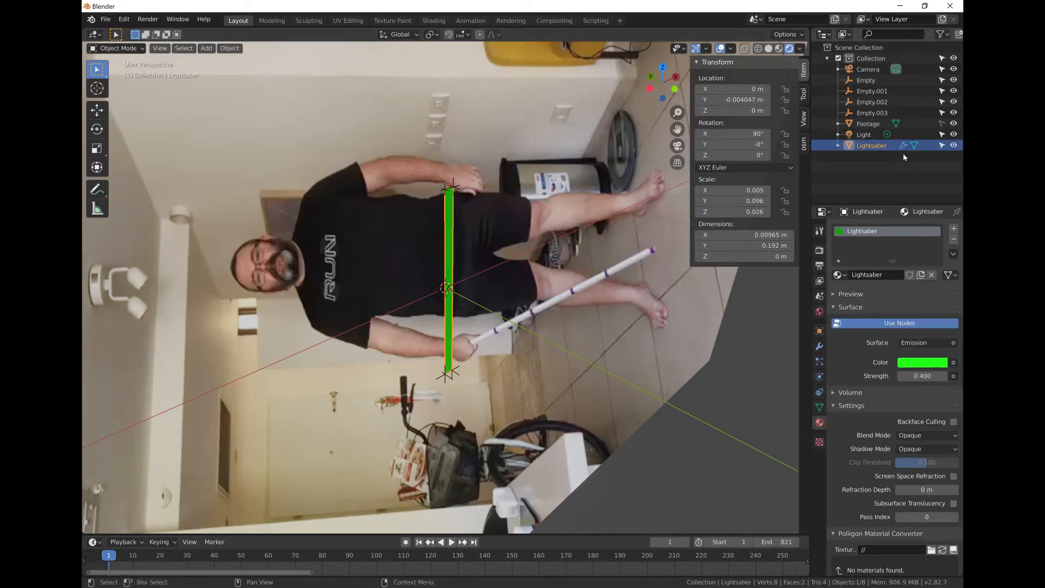
left_click(941, 145)
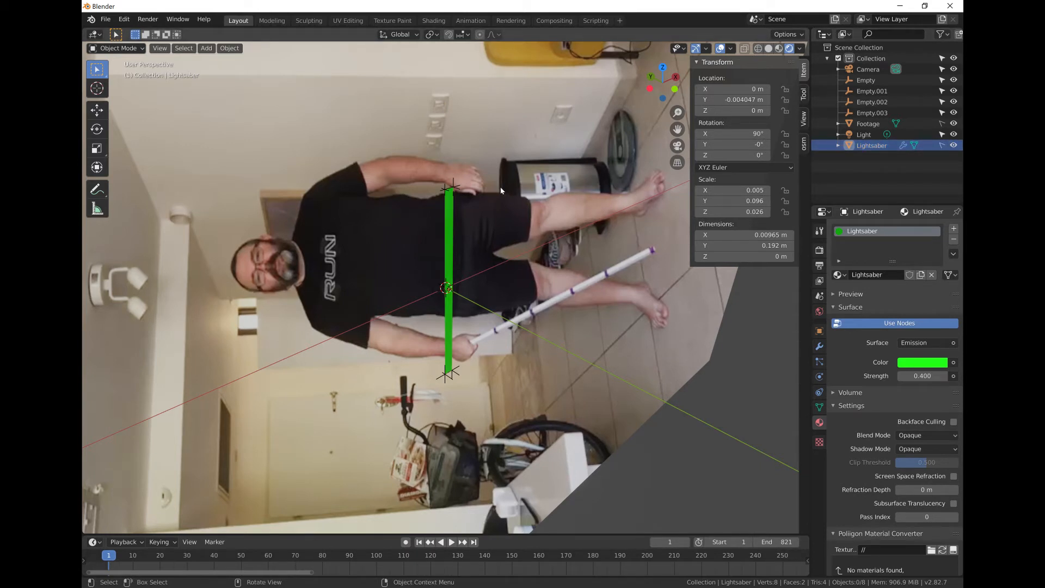
left_click(160, 48)
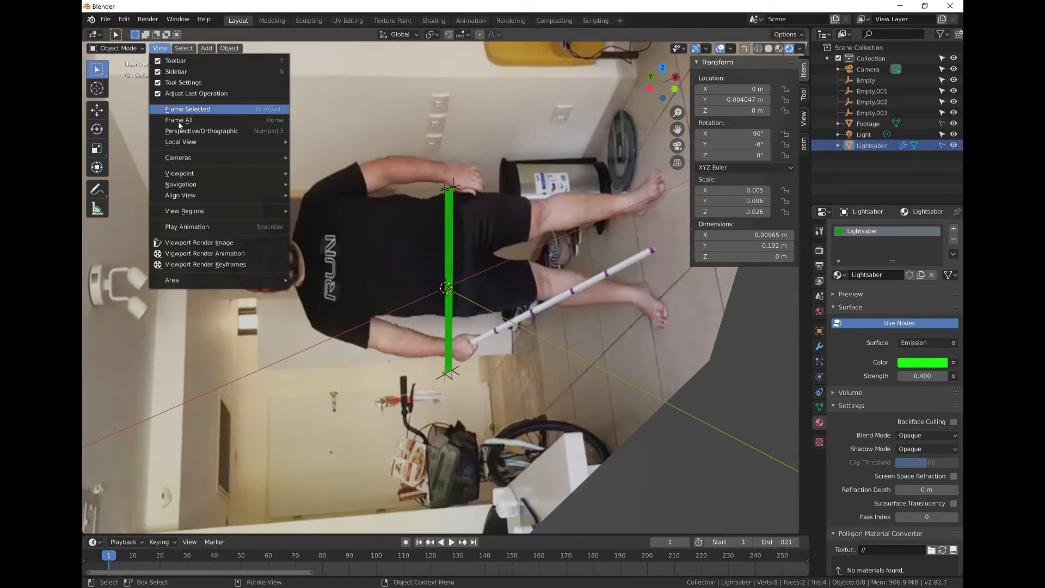
mouse_move(185, 159)
left_click(328, 168)
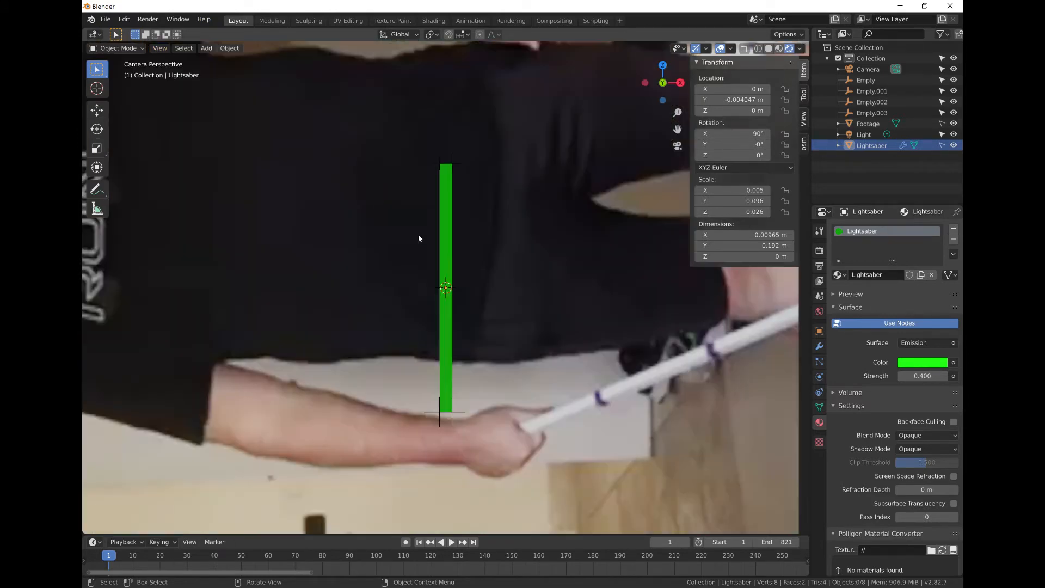
Step: Move the blade's lower-right and upper-right corner empties up and outward to stretch its right side
left_click(442, 413)
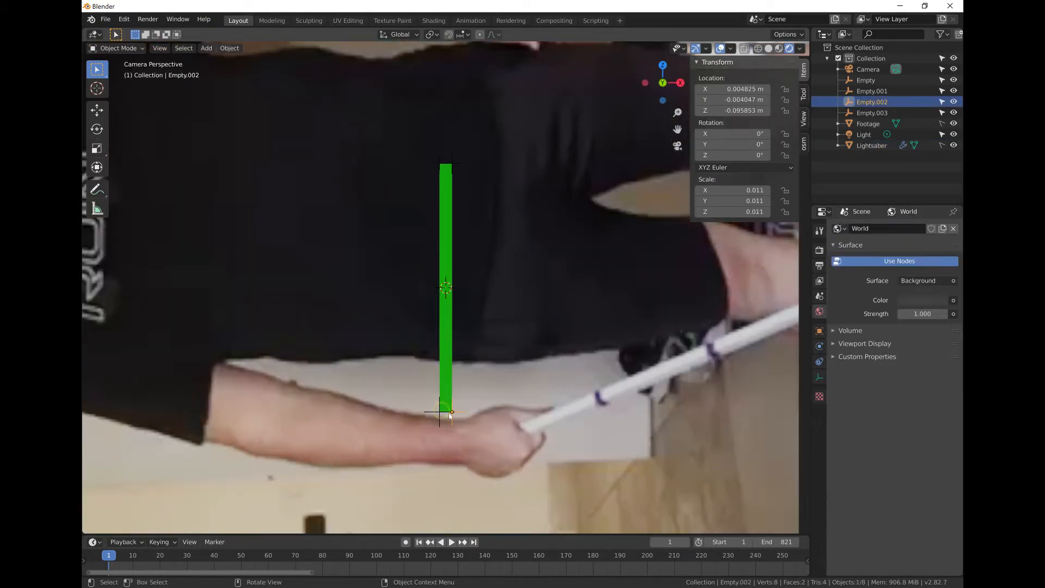
key("g")
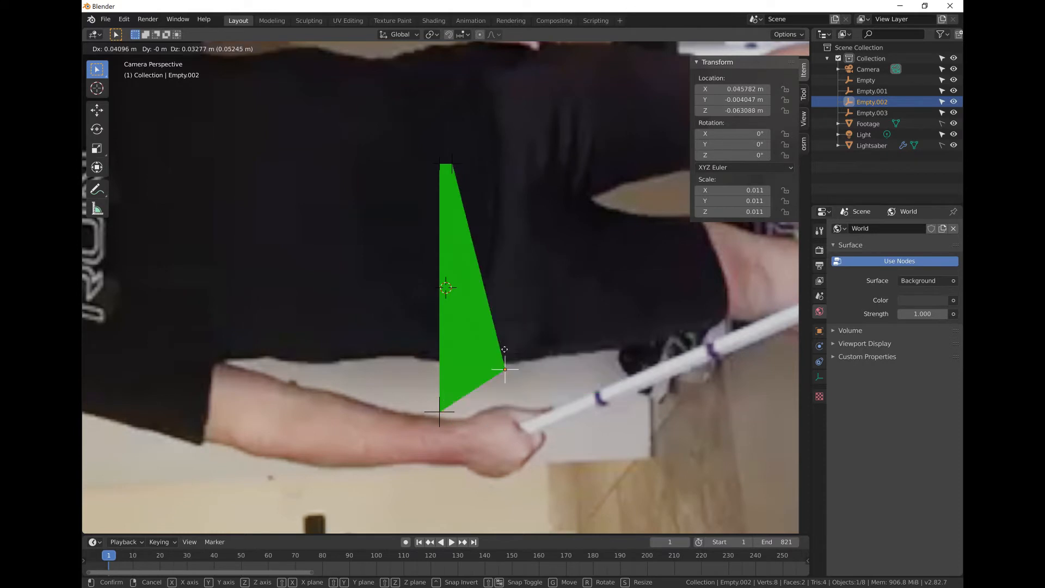
left_click(613, 344)
left_click(457, 163)
key("g")
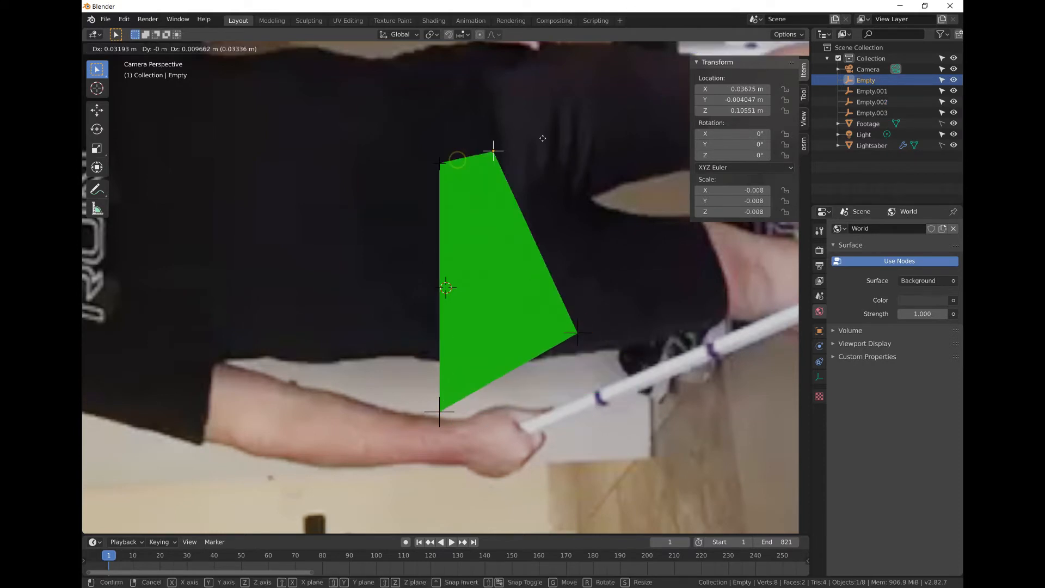
left_click(547, 98)
Step: Move the blade's upper-left corner empty outward to about X -0.099 m and Z 0.071 m
left_click(433, 169)
key("g")
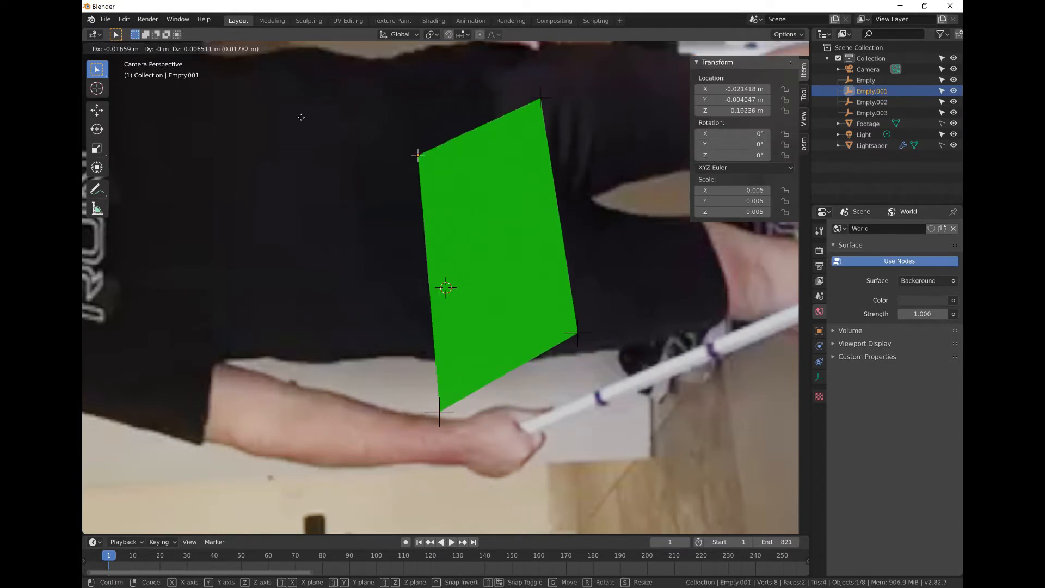
left_click(363, 152)
left_click(484, 193)
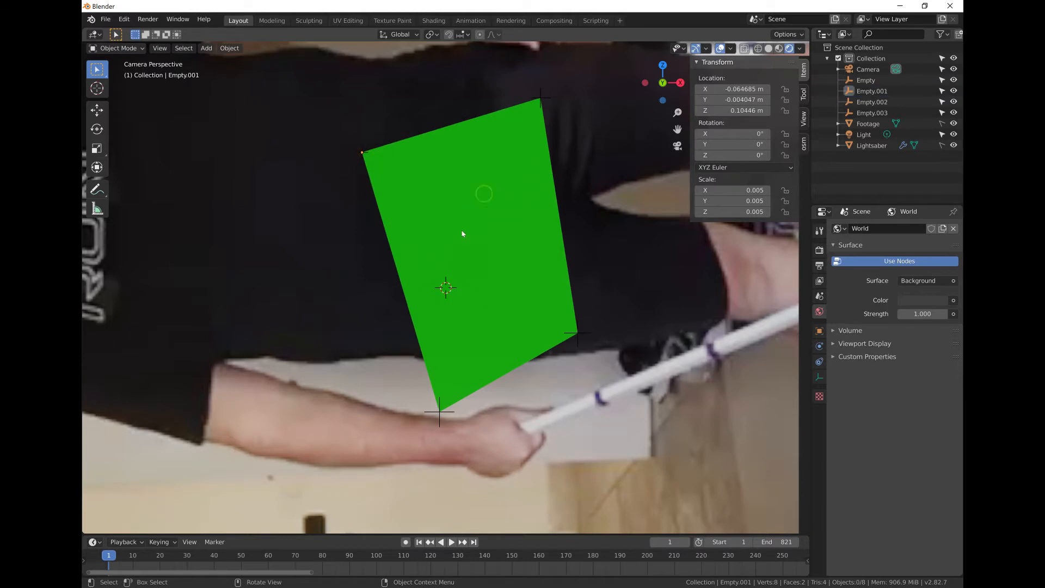
left_click(370, 151)
key("g")
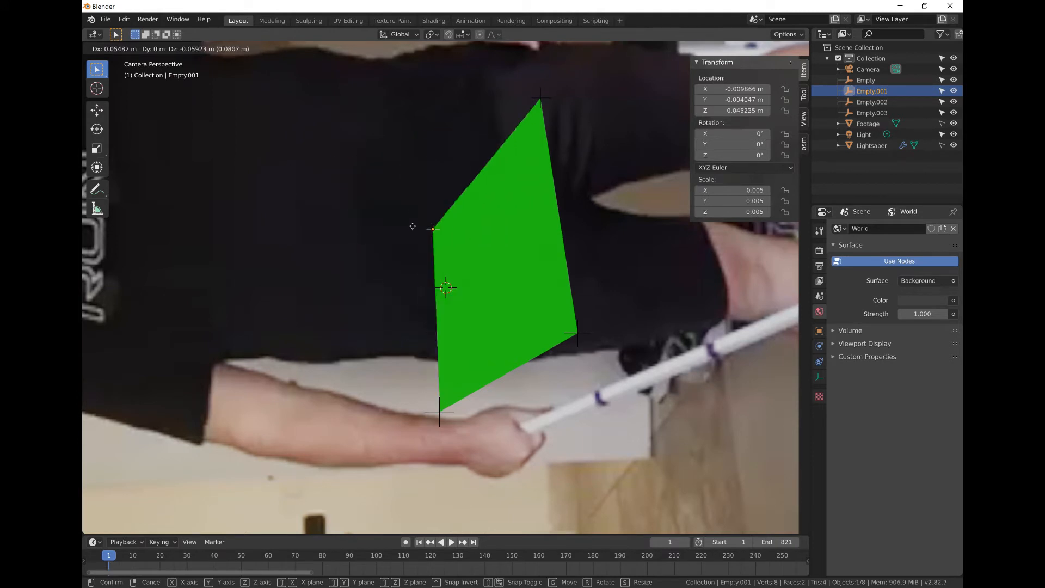
left_click(305, 195)
Step: Set the animation's start frame to 329
scroll(277, 217, "down", 3)
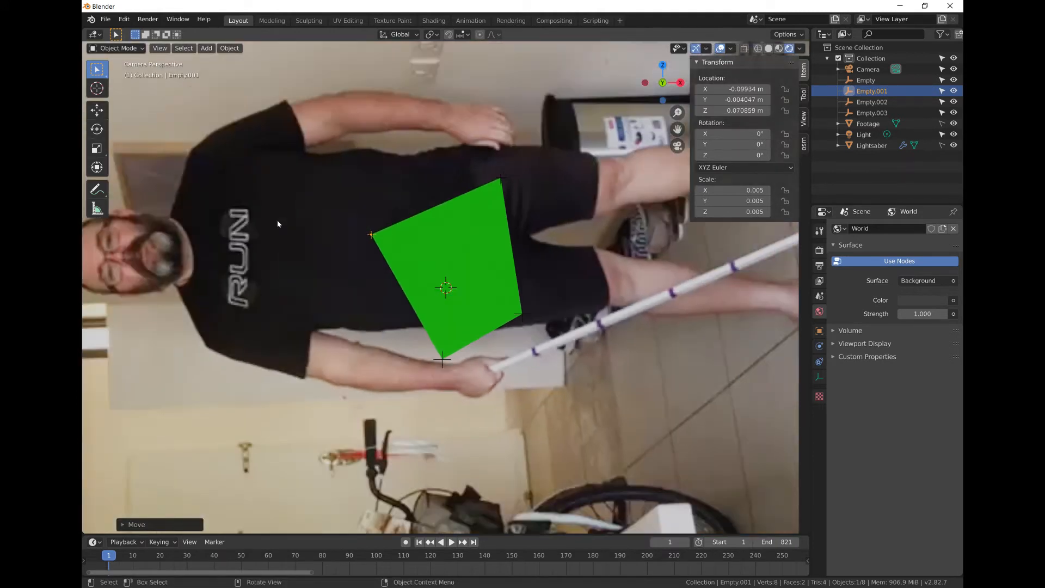
scroll(277, 221, "down", 3)
scroll(279, 222, "up", 2)
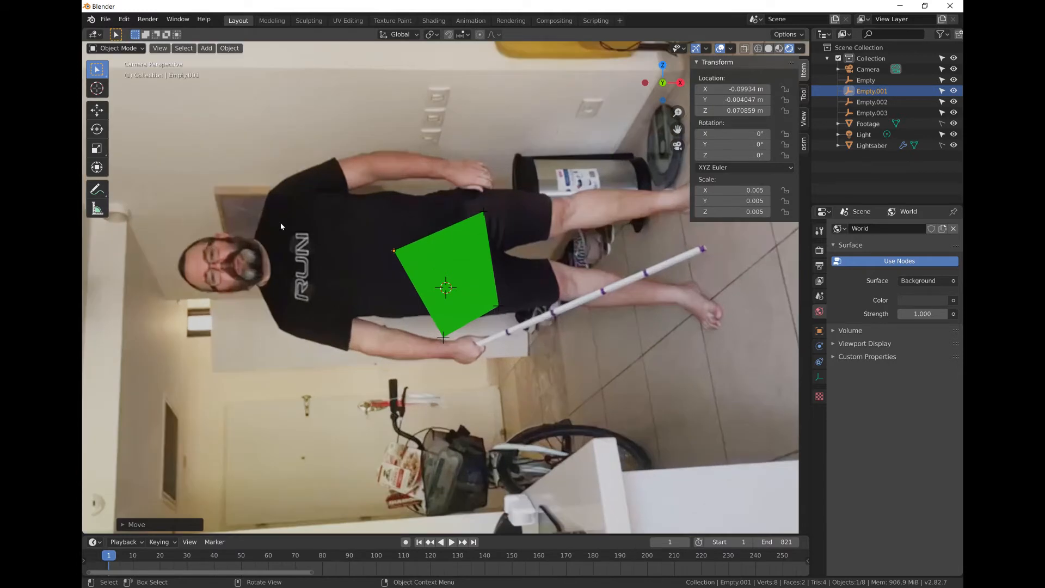
scroll(280, 222, "down", 2)
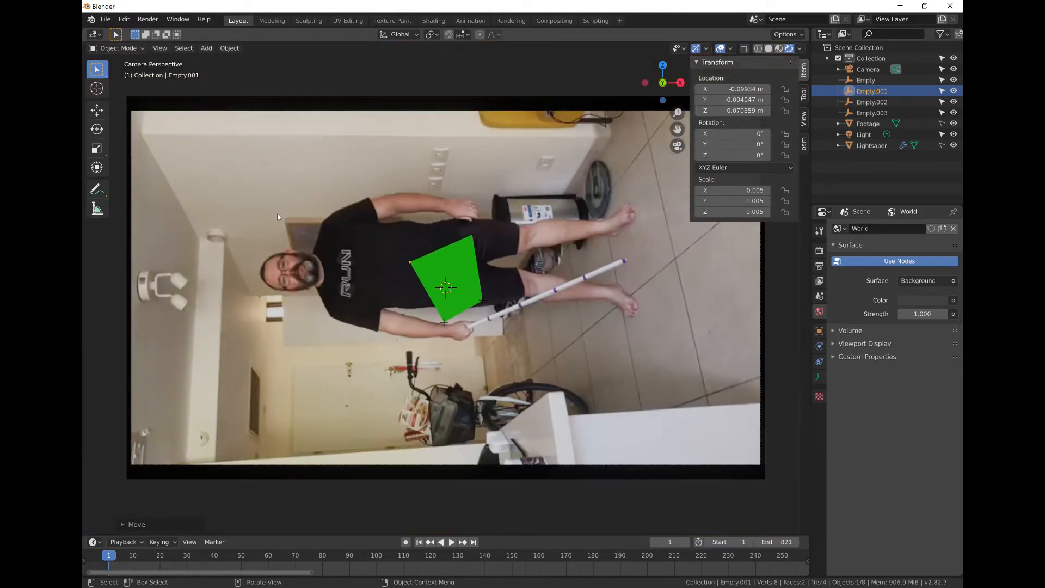
left_click(732, 543)
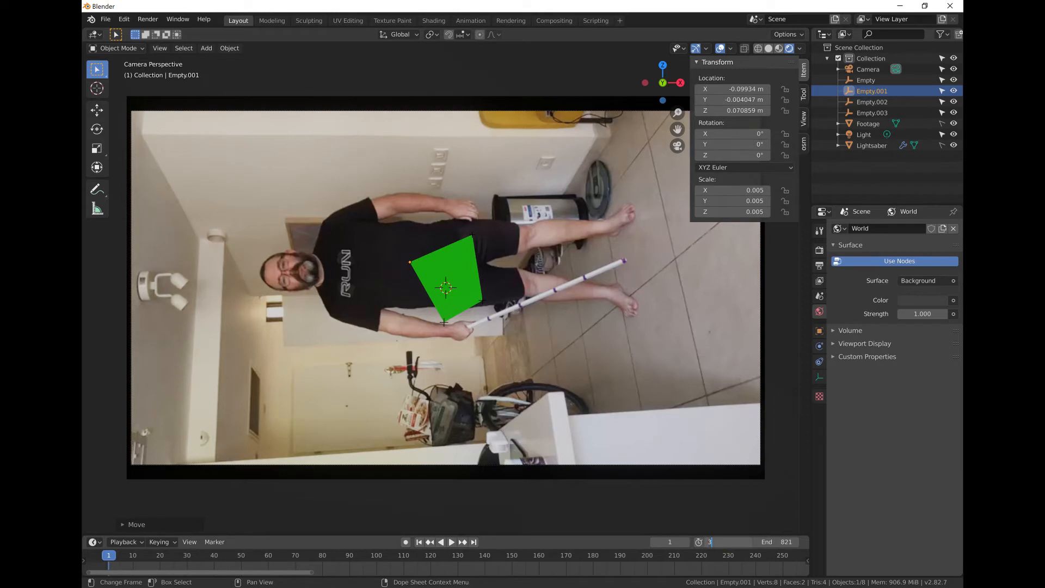
key("Return")
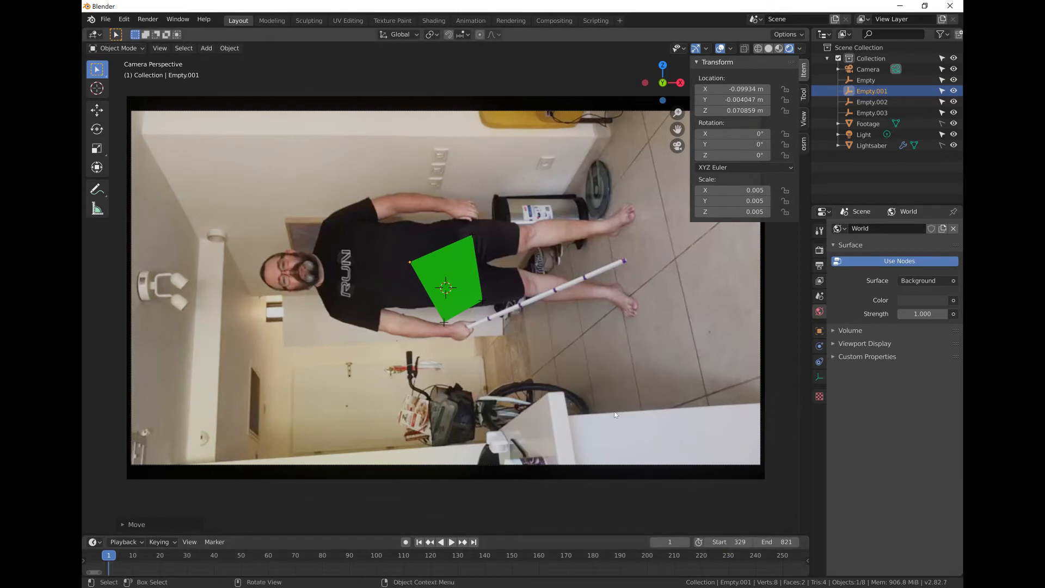
Step: Play the footage briefly, stop it, and return to start frame 329
scroll(513, 298, "up", 3)
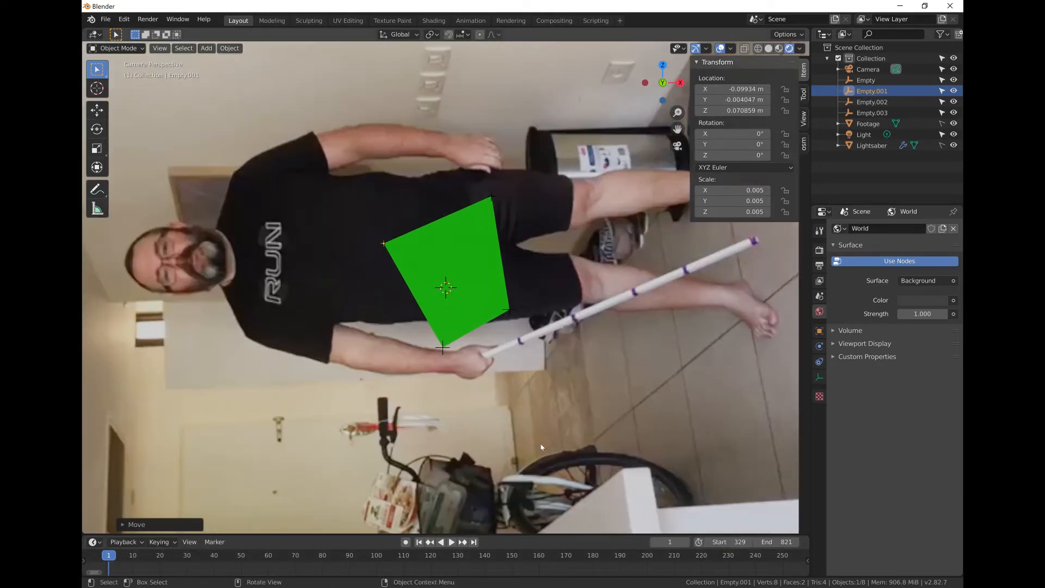
left_click(452, 542)
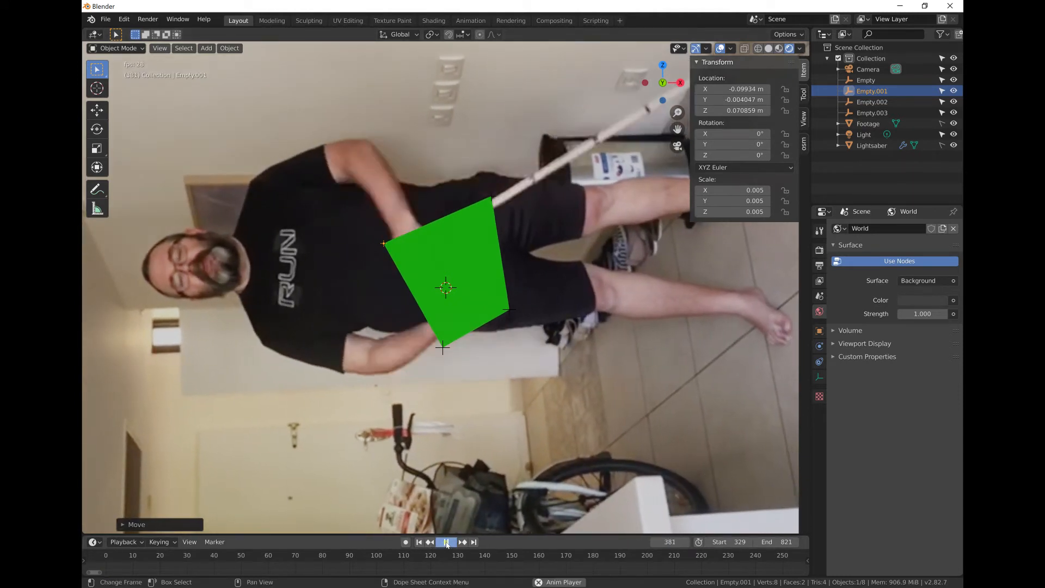
left_click(447, 542)
left_click(420, 543)
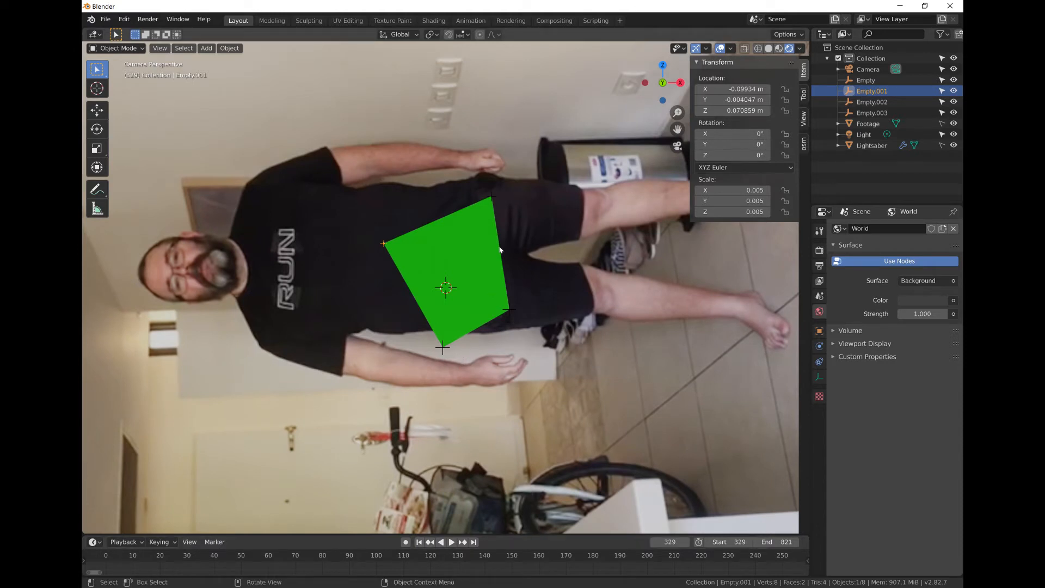
Step: At frame 329, move the upper-left corner empty to about X -0.108 m and Z 0.095 m
scroll(495, 224, "down", 3)
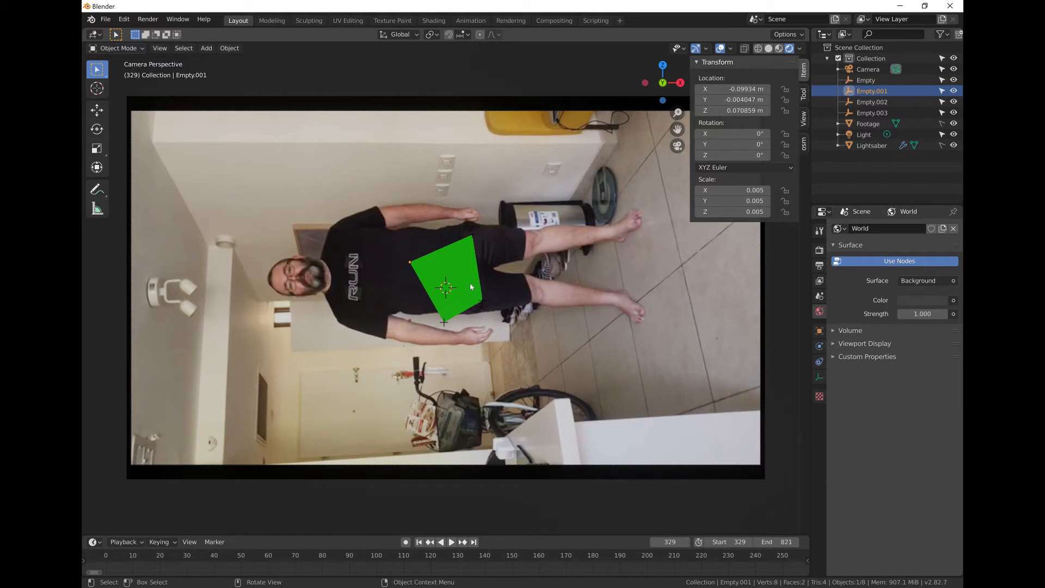
key("g")
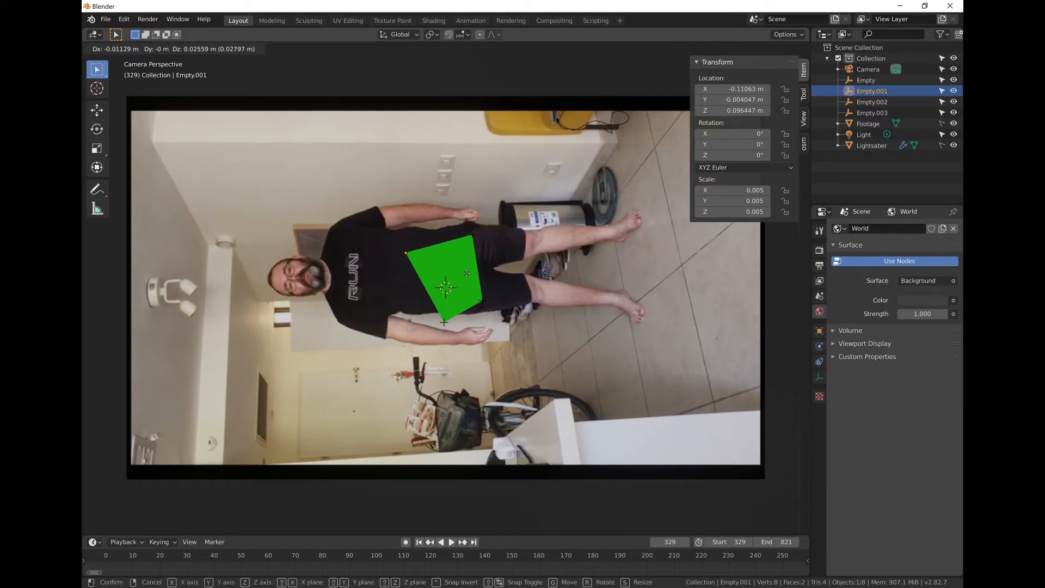
left_click(468, 279)
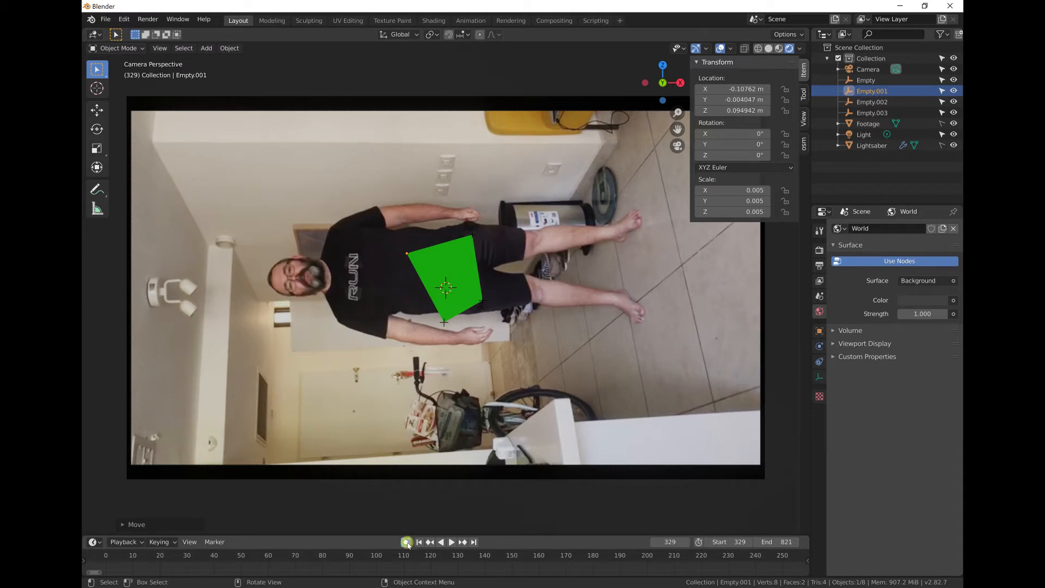
Step: At frame 329, move all four corner empties together beyond the footage's left edge, with Empty.001 at about X -1.16 m and Z 0.088 m
key("b")
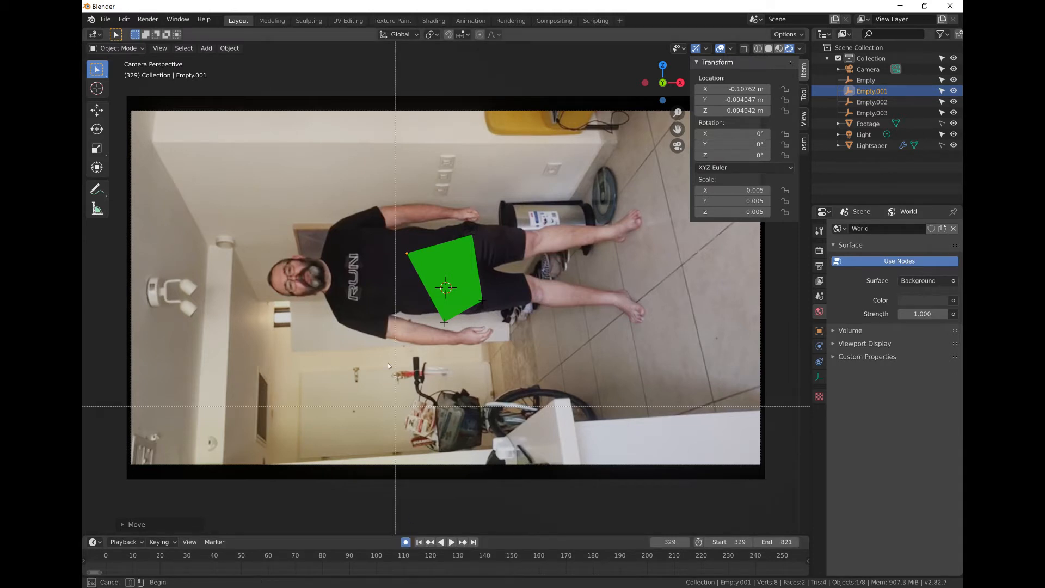
left_click_drag(406, 200, 565, 396)
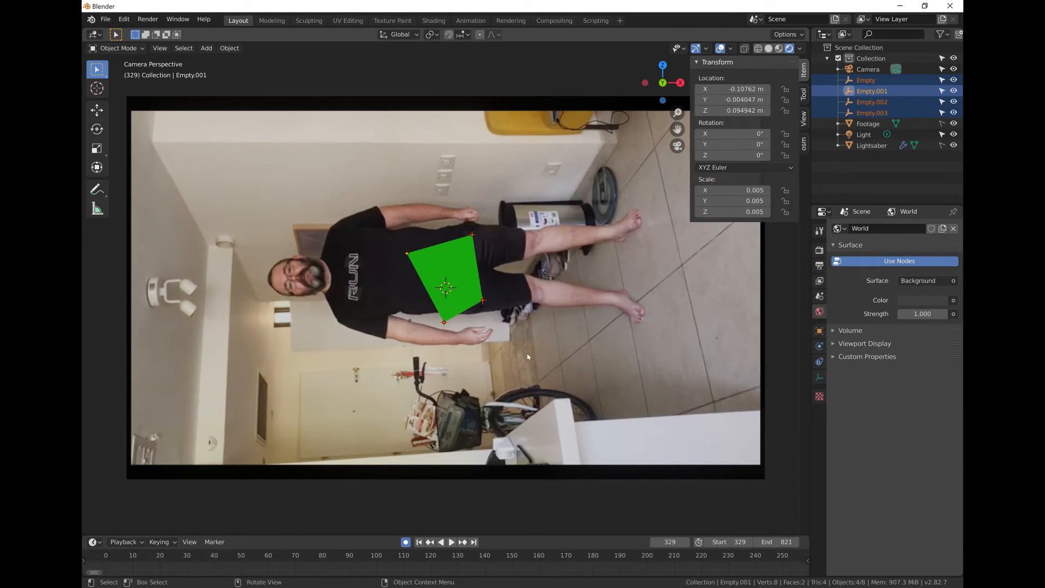
key("g")
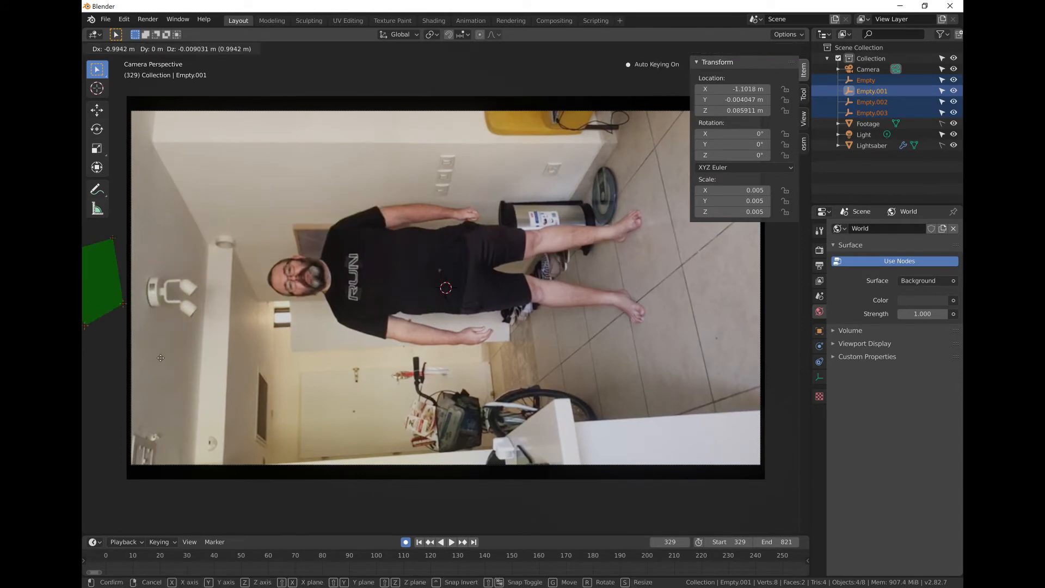
left_click(149, 357)
scroll(289, 375, "down", 2)
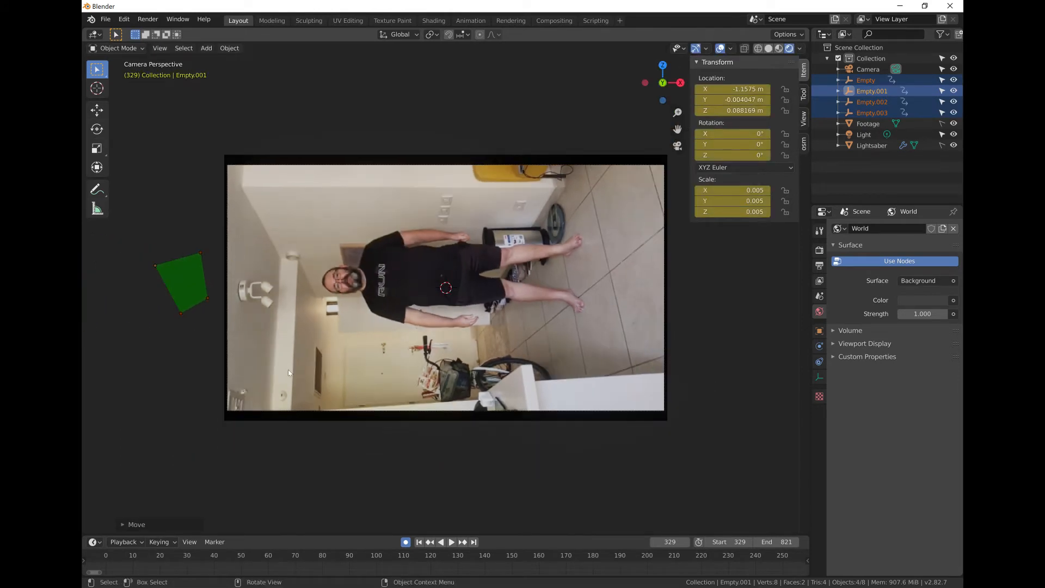
scroll(289, 374, "up", 1)
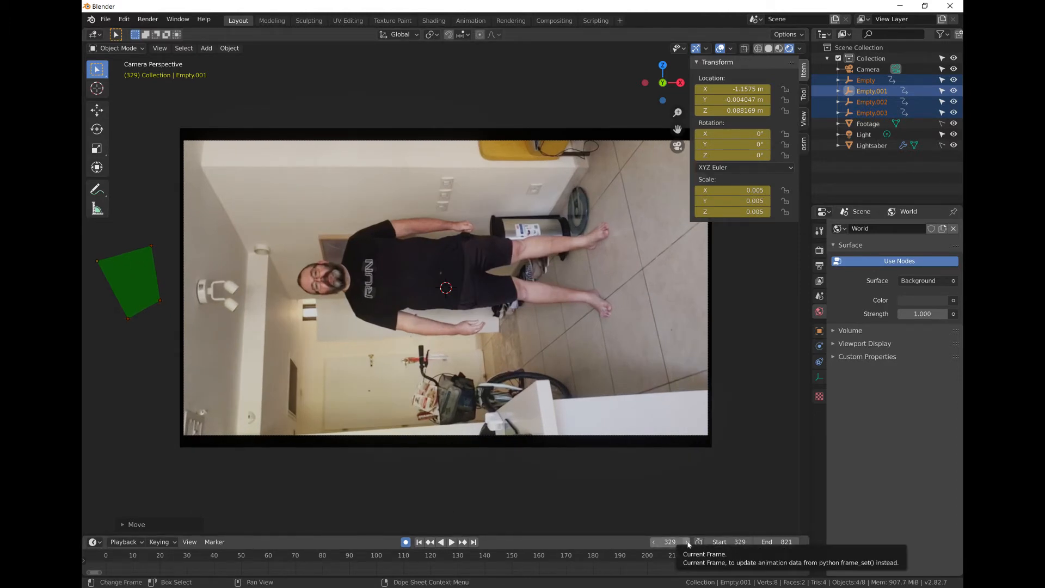
Step: Advance the animation frame by frame to frame 370
left_click(688, 542)
left_click(688, 543)
left_click(687, 542)
left_click(687, 543)
left_click(688, 542)
left_click(687, 543)
left_click(687, 542)
left_click(687, 542)
left_click(687, 542)
left_click(688, 542)
left_click(687, 543)
left_click(687, 543)
left_click(687, 542)
left_click(687, 542)
left_click(687, 542)
left_click(687, 542)
left_click(687, 542)
left_click(687, 542)
left_click(687, 543)
left_click(687, 542)
left_click(687, 542)
left_click(687, 542)
left_click(688, 542)
left_click(687, 542)
left_click(687, 542)
left_click(688, 542)
left_click(688, 542)
left_click(687, 542)
left_click(687, 542)
left_click(687, 542)
left_click(687, 543)
left_click(687, 542)
left_click(688, 542)
left_click(687, 543)
left_click(687, 542)
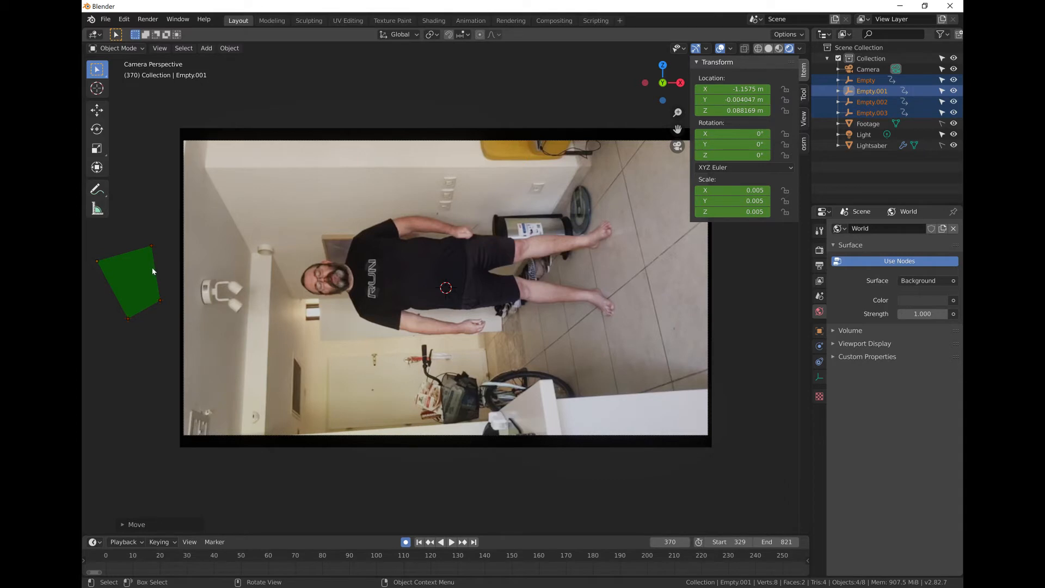
left_click(149, 250)
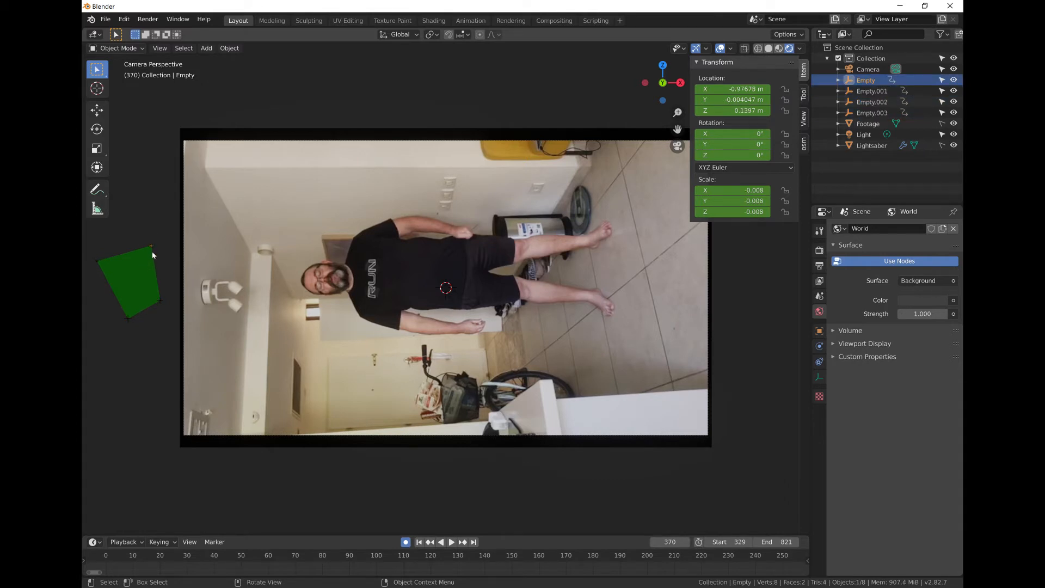
key("b")
left_click_drag(89, 234, 184, 355)
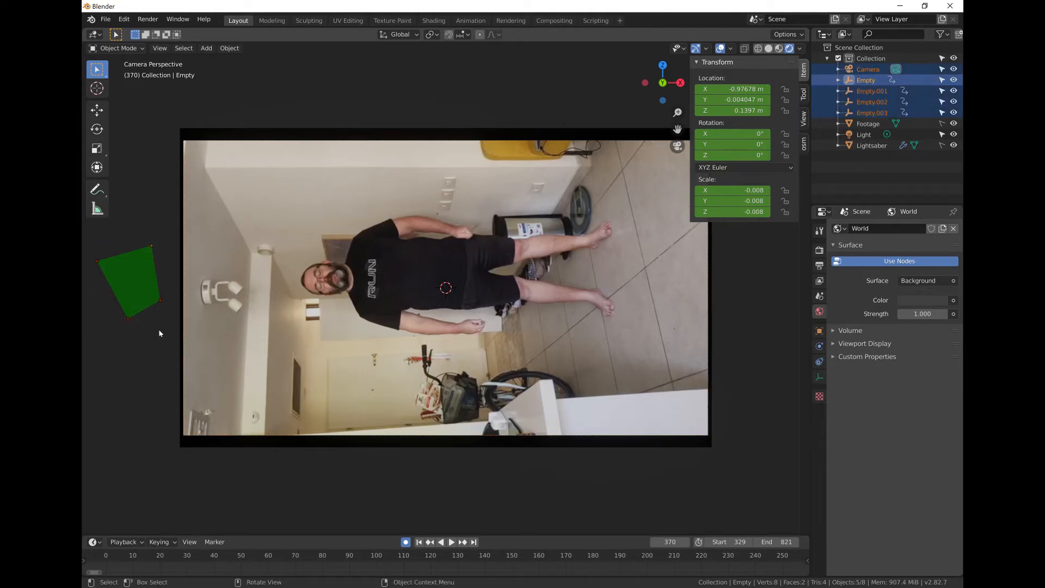
key("g")
right_click(328, 339)
key("alt+a")
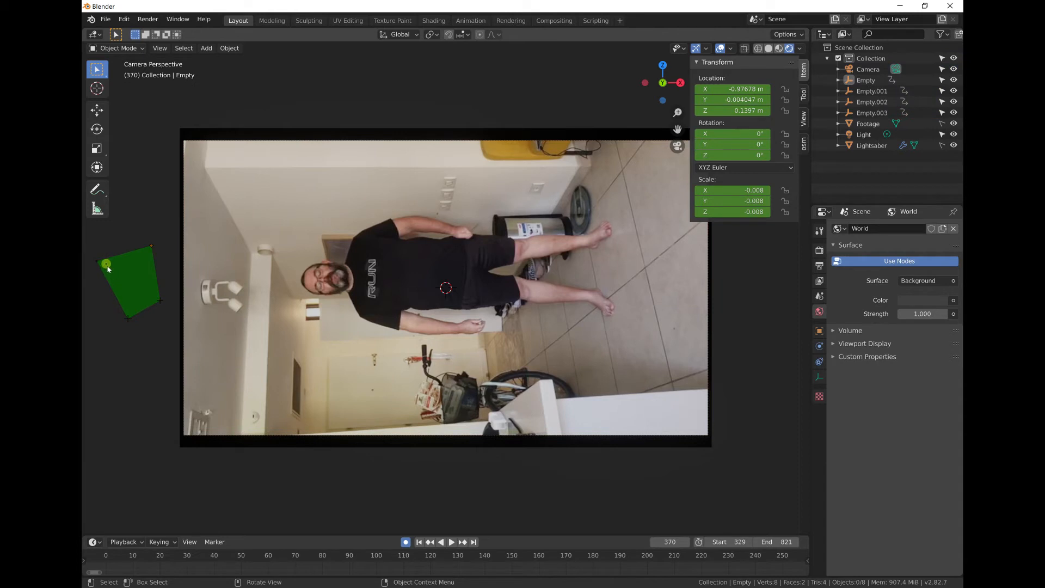
Step: At frame 370, move only the four corner empties back over the footage beside the hand, with Empty at about X 0.167 m and Z 0.188 m
left_click(98, 265)
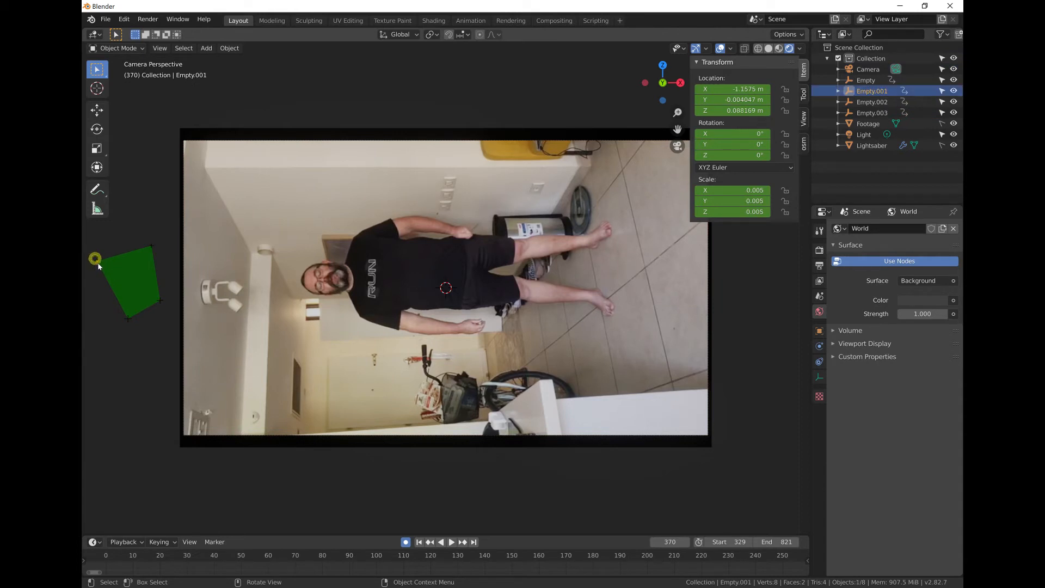
left_click(128, 318, "shift")
left_click(156, 300, "shift")
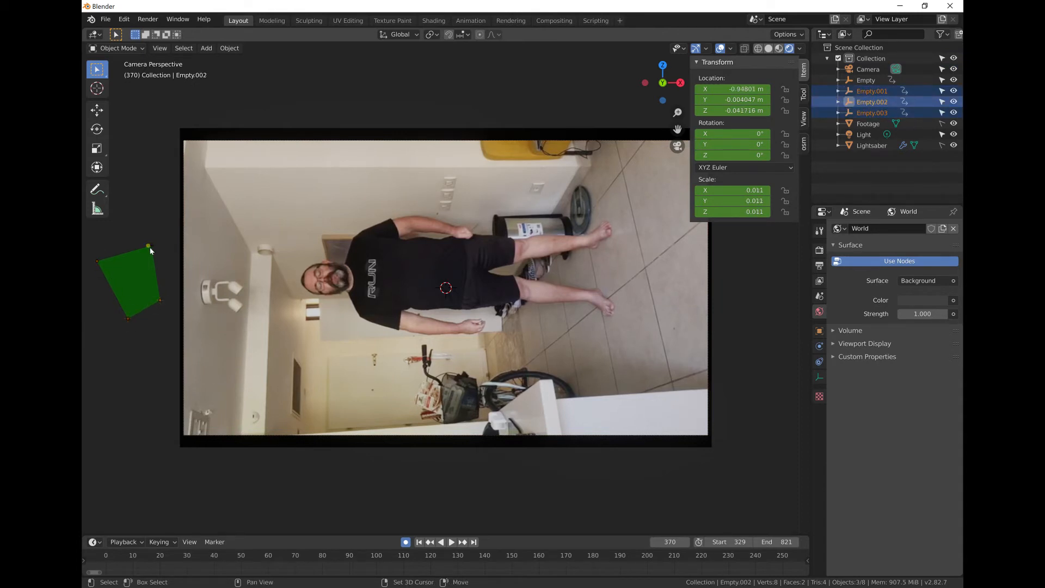
left_click(149, 249, "shift")
key("g")
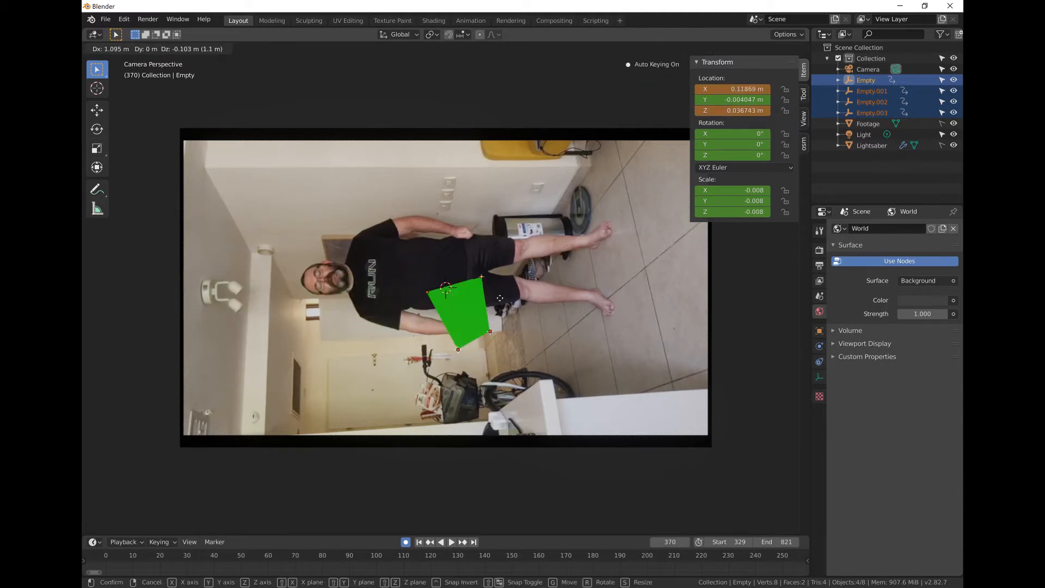
left_click(490, 255)
Step: Place the tip-end empties just past the hand: Empty at about X 0.102, Z 0.215 m and Empty.002 at about X 0.107, Z 0.211 m
scroll(509, 221, "up", 3)
scroll(510, 221, "up", 5)
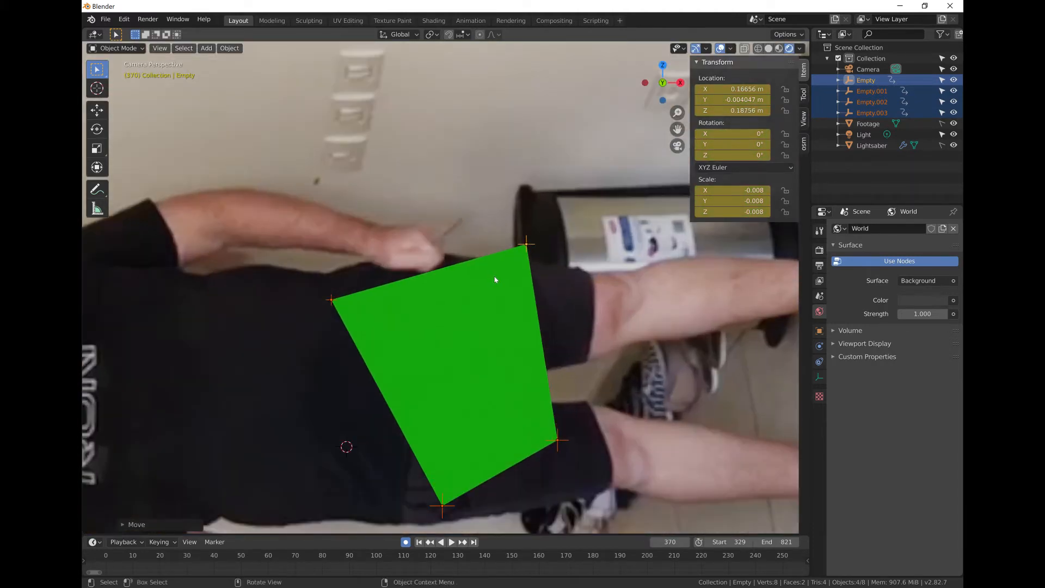
left_click(527, 246)
key("g")
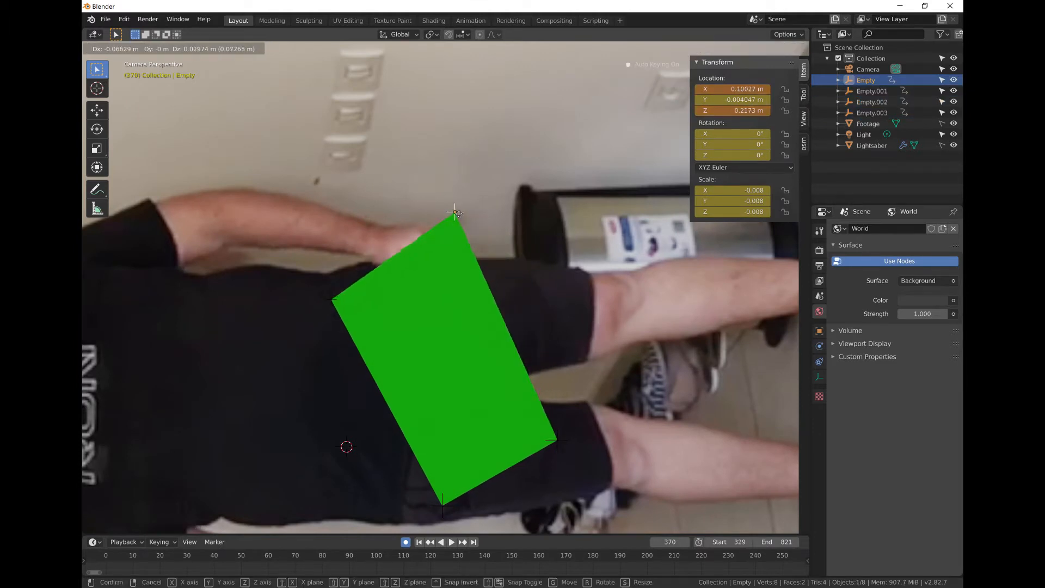
left_click(460, 216)
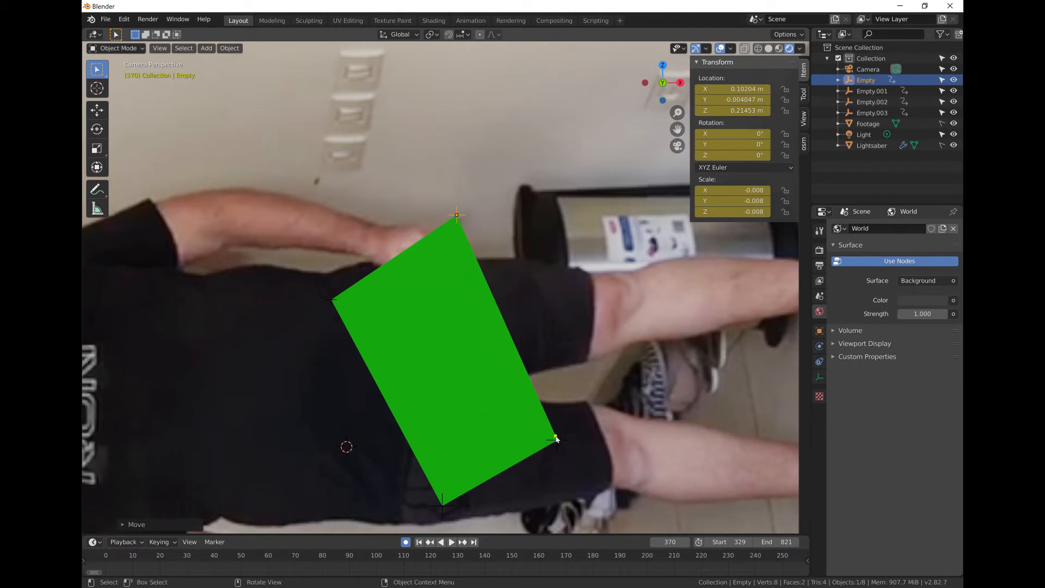
left_click(556, 437)
key("g")
left_click(461, 217)
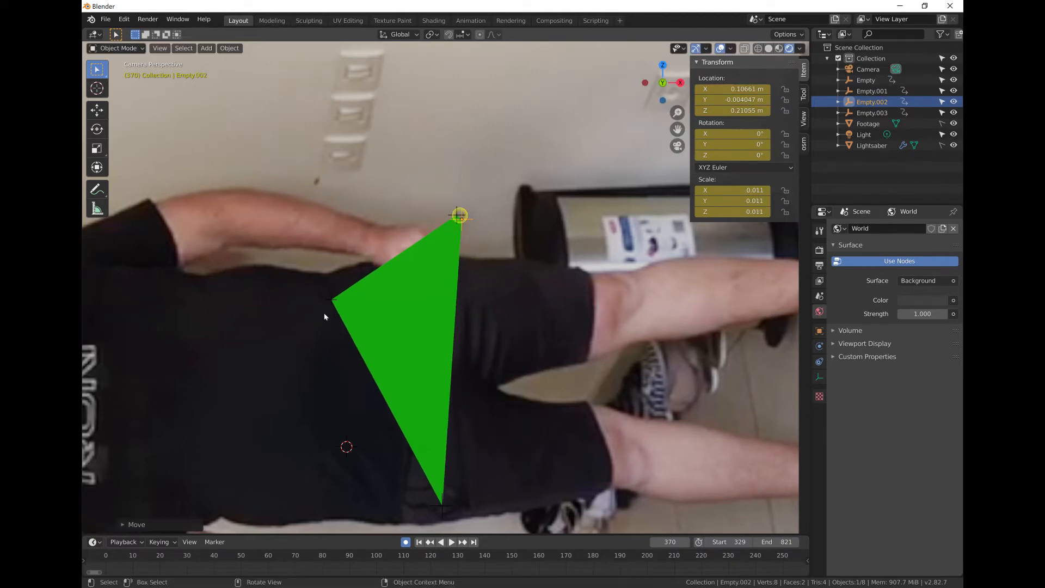
Step: Place the hilt-end empties at the hand: Empty.003 at about X 0.085, Z 0.189 m and Empty.001 at about X 0.078, Z 0.194 m
left_click(449, 506)
key("g")
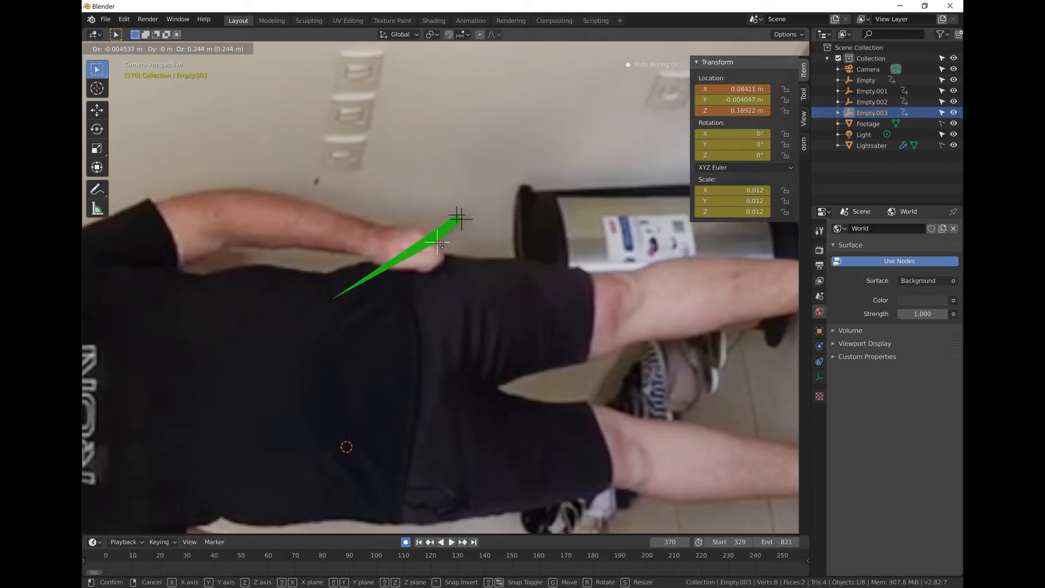
left_click(444, 244)
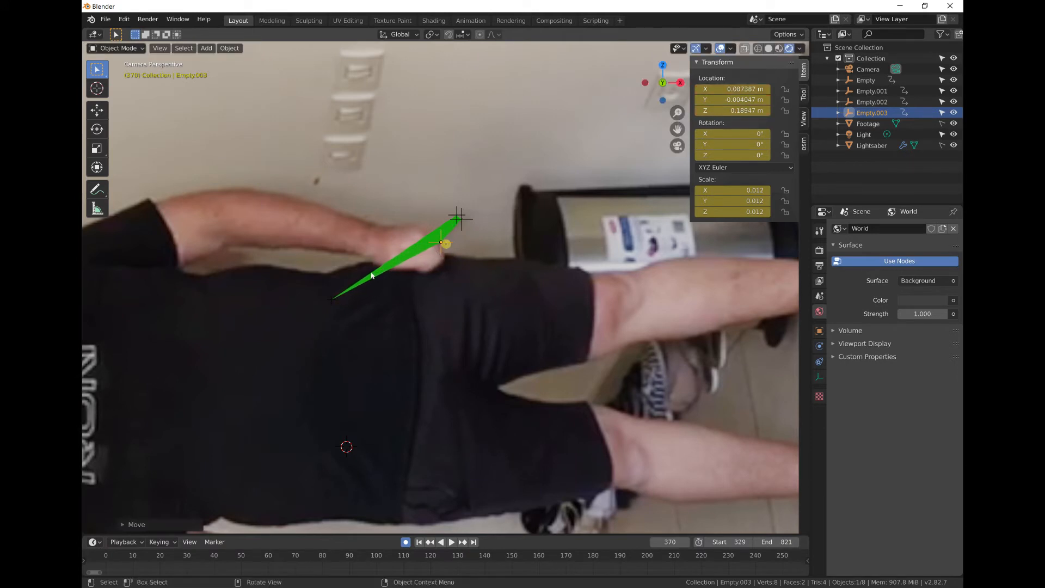
left_click(336, 300)
key("g")
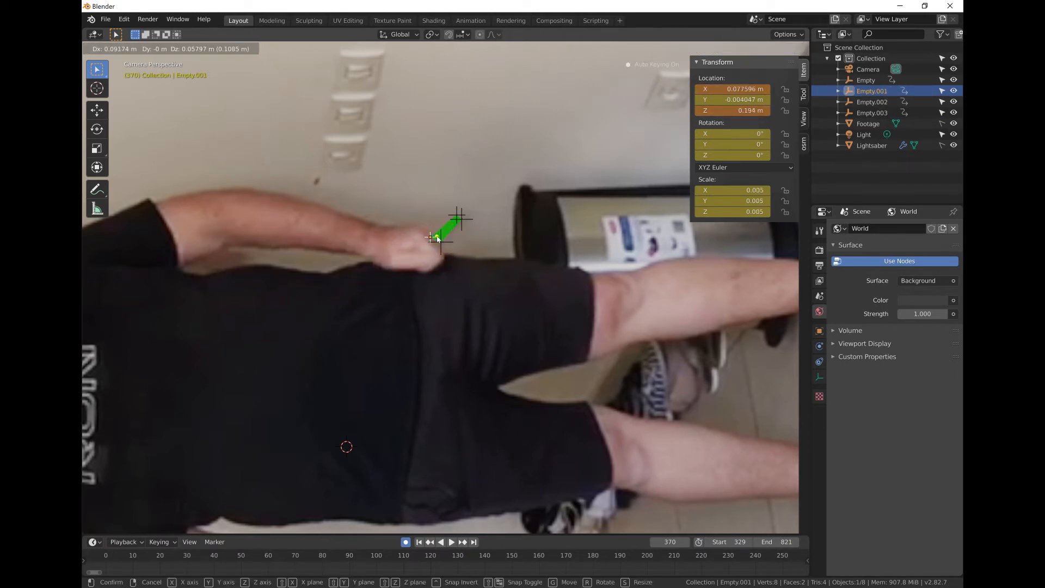
left_click(438, 238)
left_click(438, 240)
key("g")
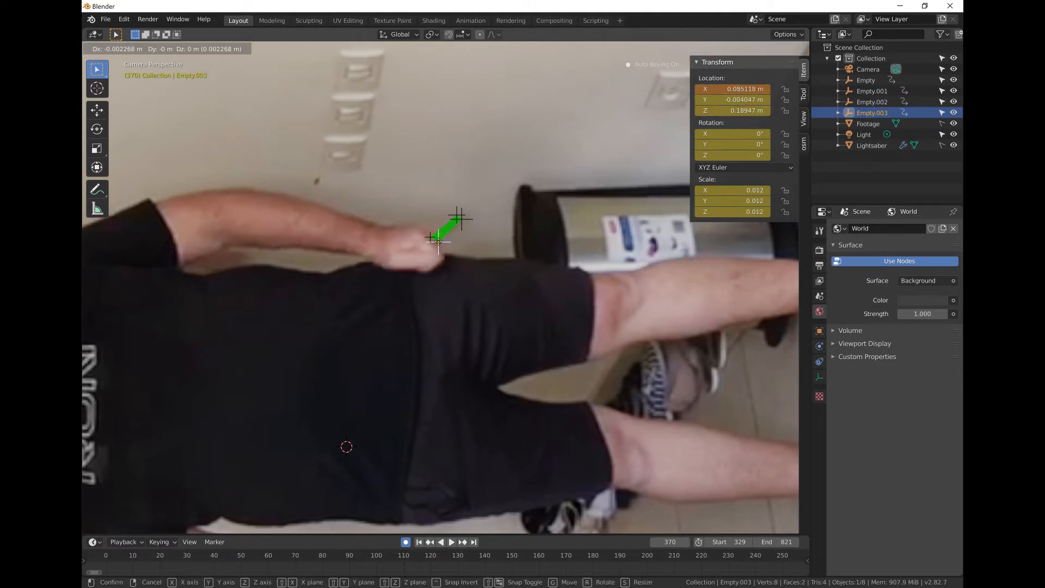
left_click(441, 240)
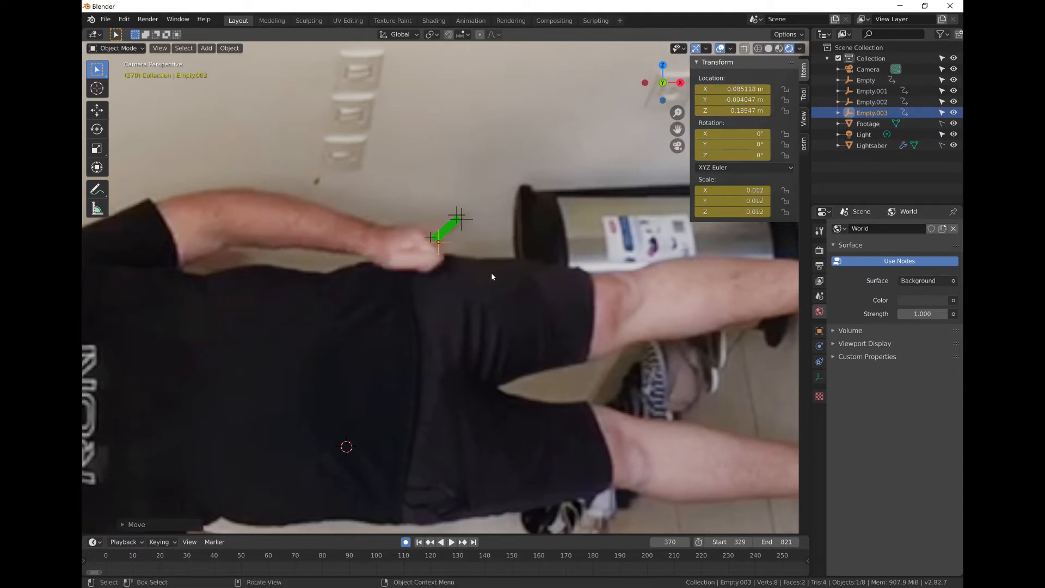
Step: Advance the animation frame by frame to frame 381
scroll(492, 274, "down", 6)
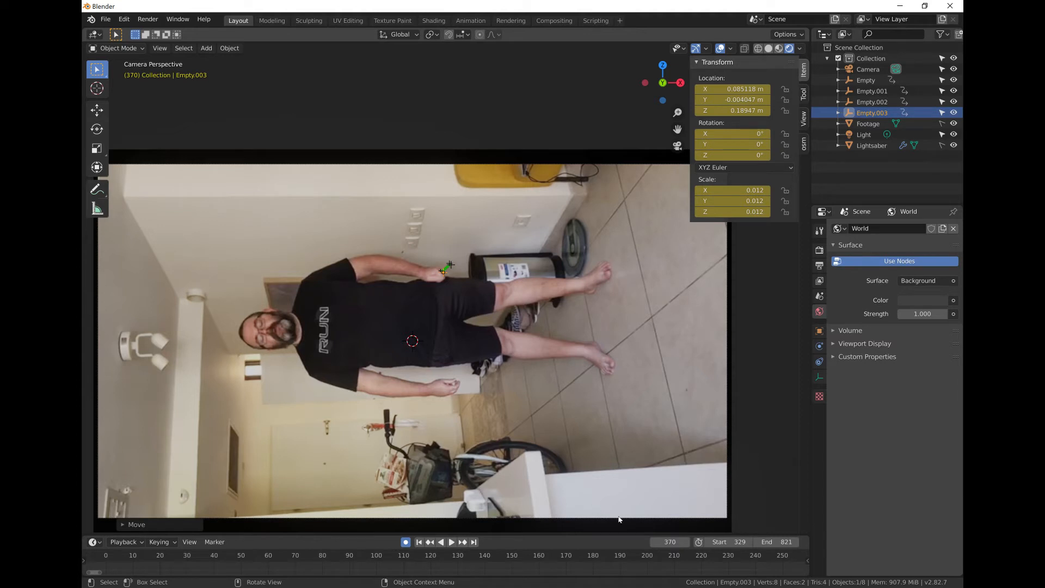
left_click(687, 542)
left_click(687, 542)
left_click(687, 543)
left_click(687, 542)
left_click(687, 543)
left_click(687, 542)
left_click(687, 542)
left_click(688, 543)
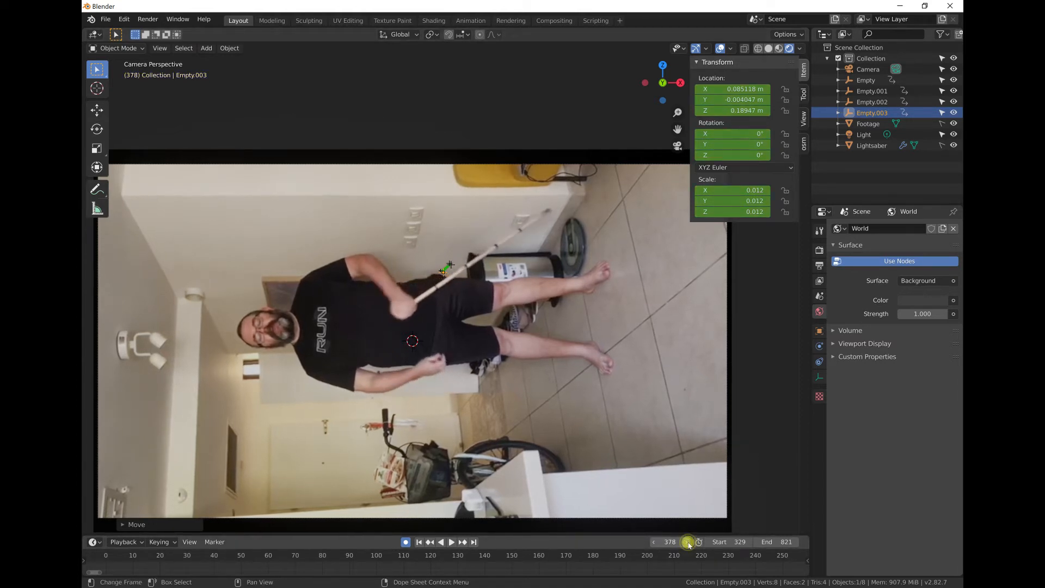
left_click(688, 543)
left_click(688, 543)
left_click(688, 543)
Step: At frame 381, move Empty.003 to about X -0.018, Z 0.068 m and Empty.001 to about X -0.024, Z 0.080 m, where the hand grips the stick
scroll(460, 285, "up", 4)
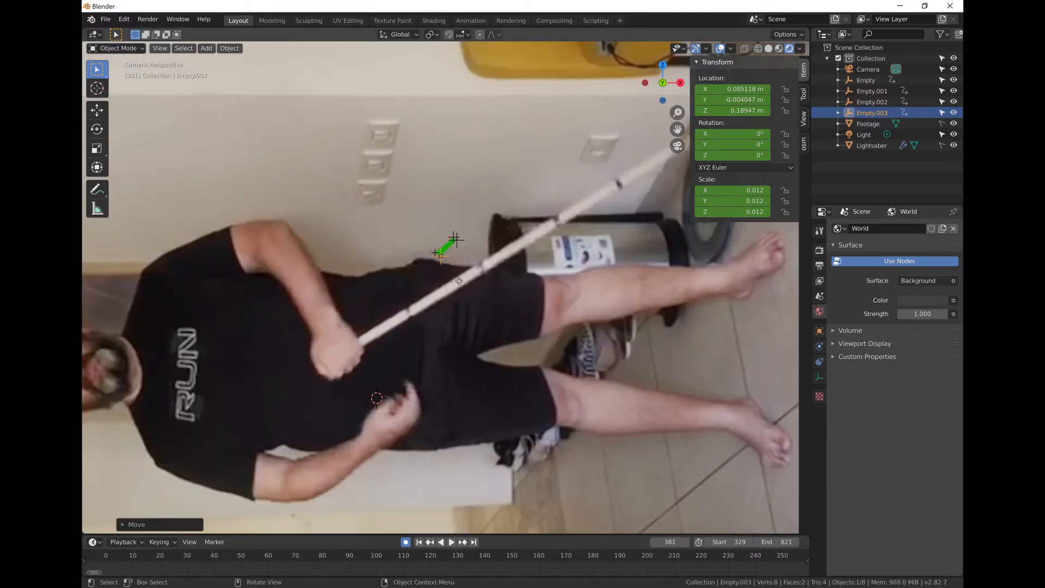
key("g")
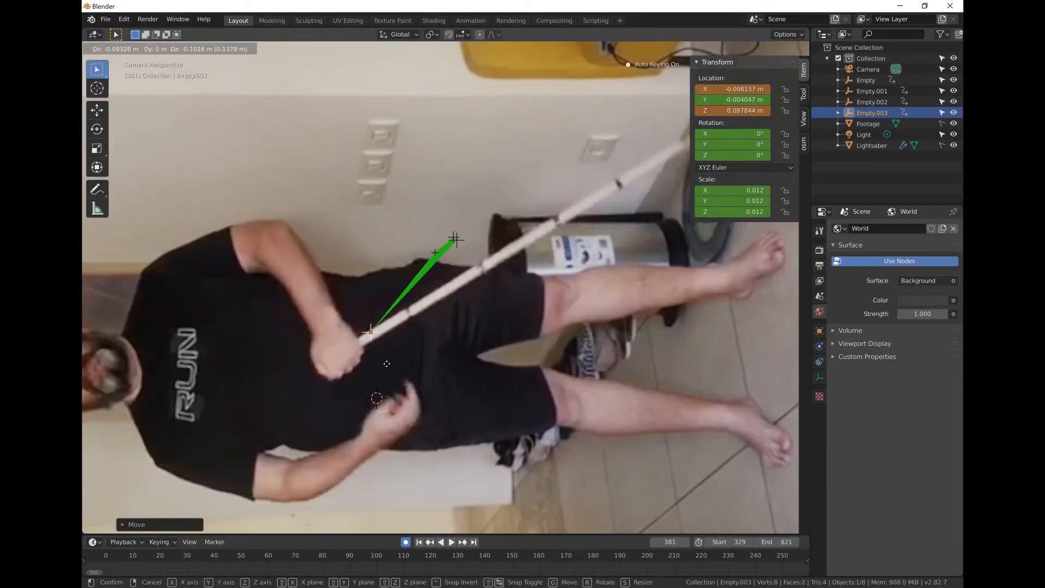
left_click(399, 336)
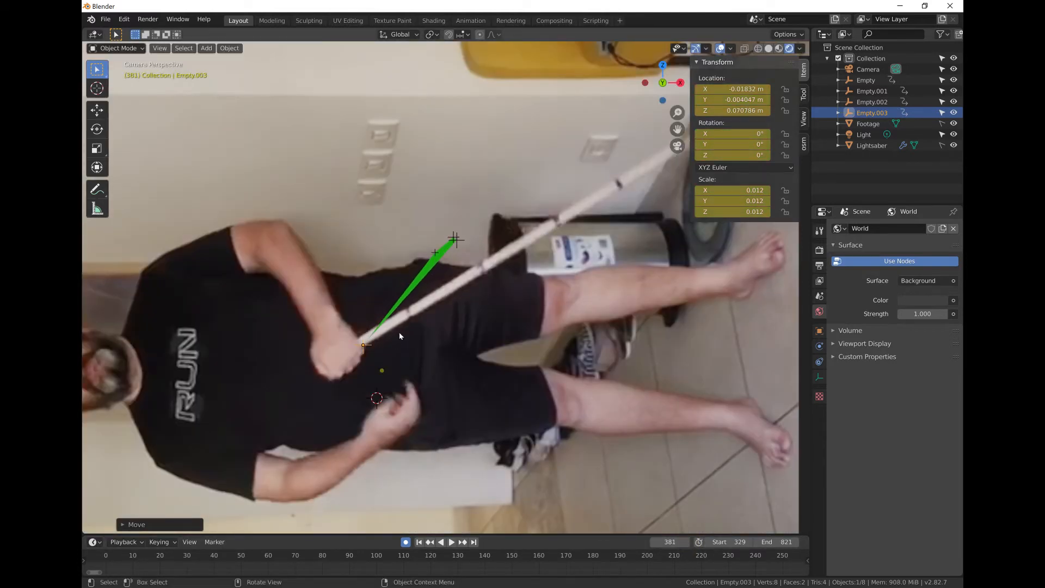
left_click(438, 259)
key("g")
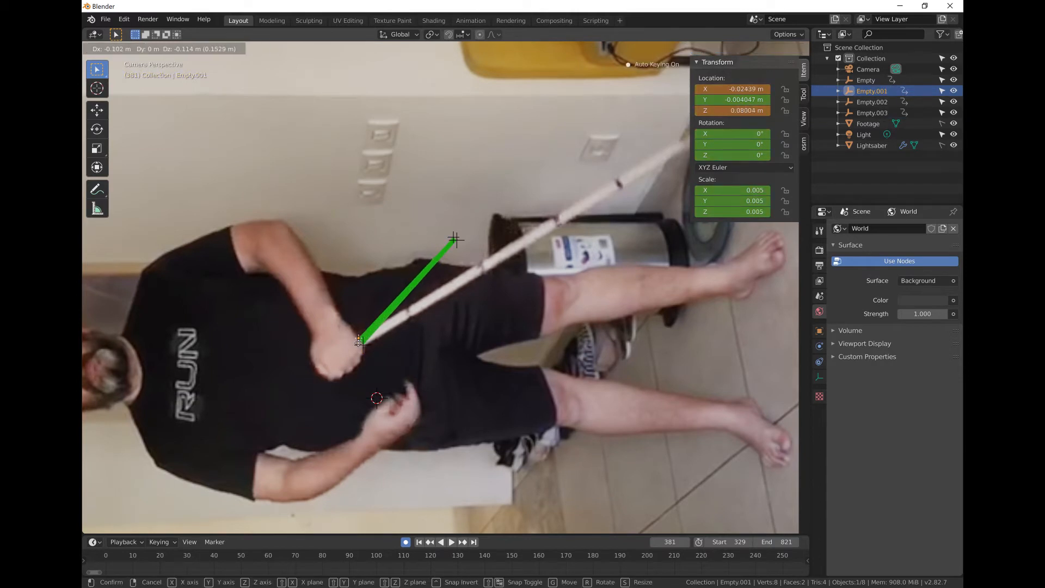
left_click(359, 344)
left_click(364, 347)
key("g")
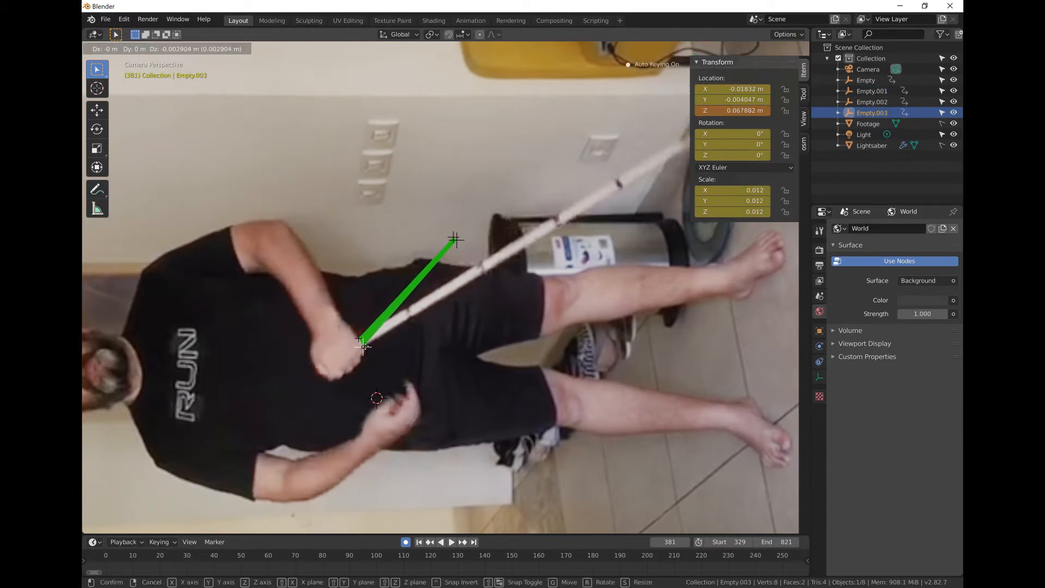
left_click(366, 349)
Step: At the stick's tip, place Empty.002 at about X 0.433, Z 0.343 m and Empty at about X 0.416, Z 0.355 m
left_click(461, 245)
key("g")
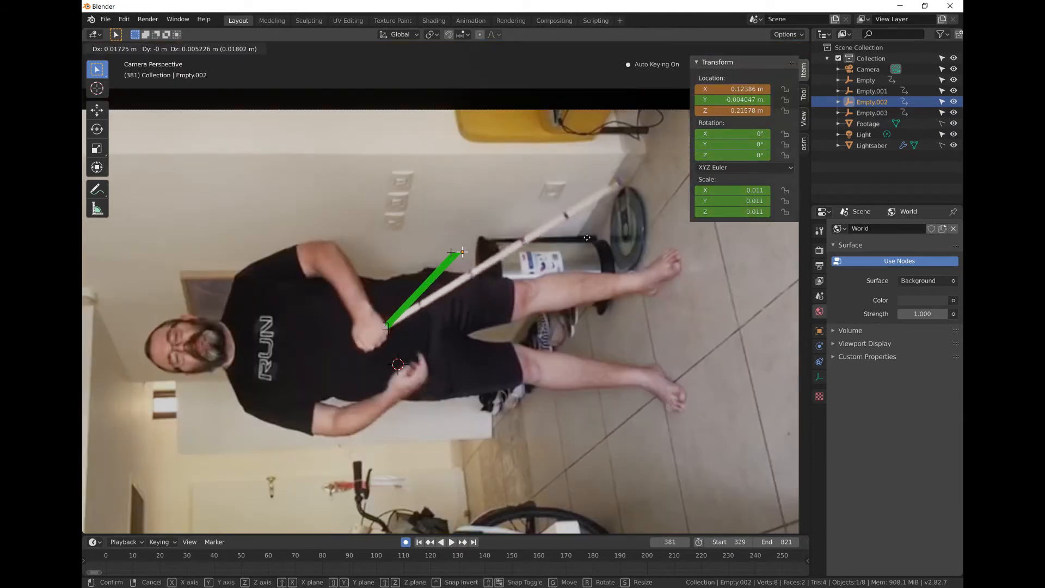
left_click(722, 186)
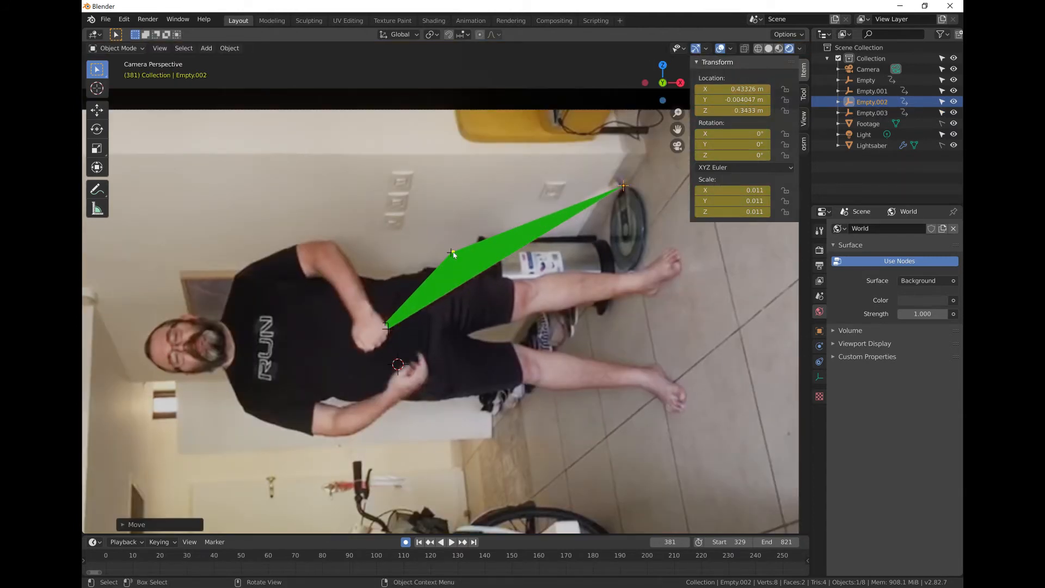
left_click(453, 253)
key("g")
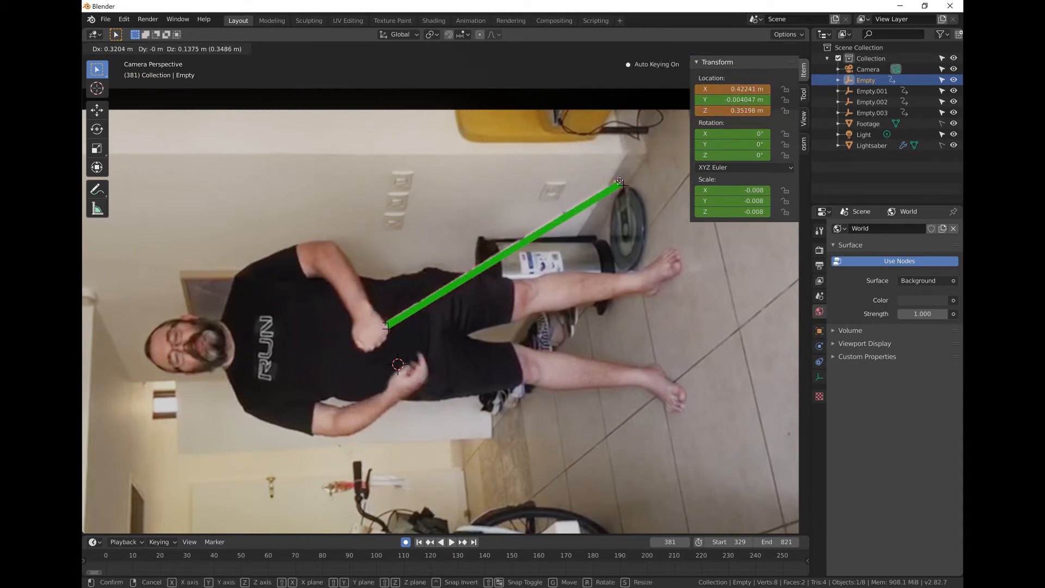
left_click(617, 180)
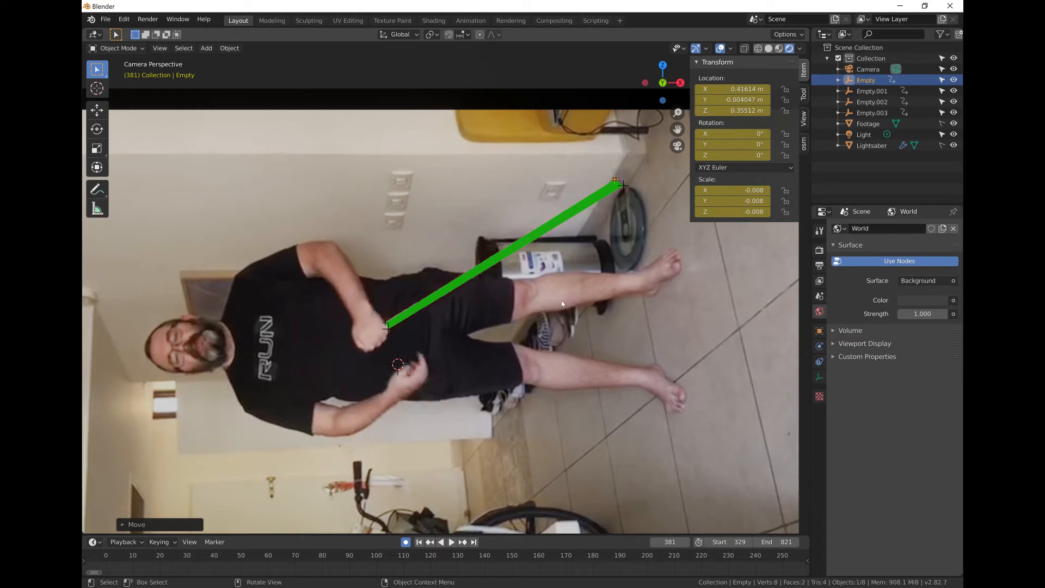
Step: Raise the world background strength to 39.4
left_click_drag(928, 317, 1040, 318)
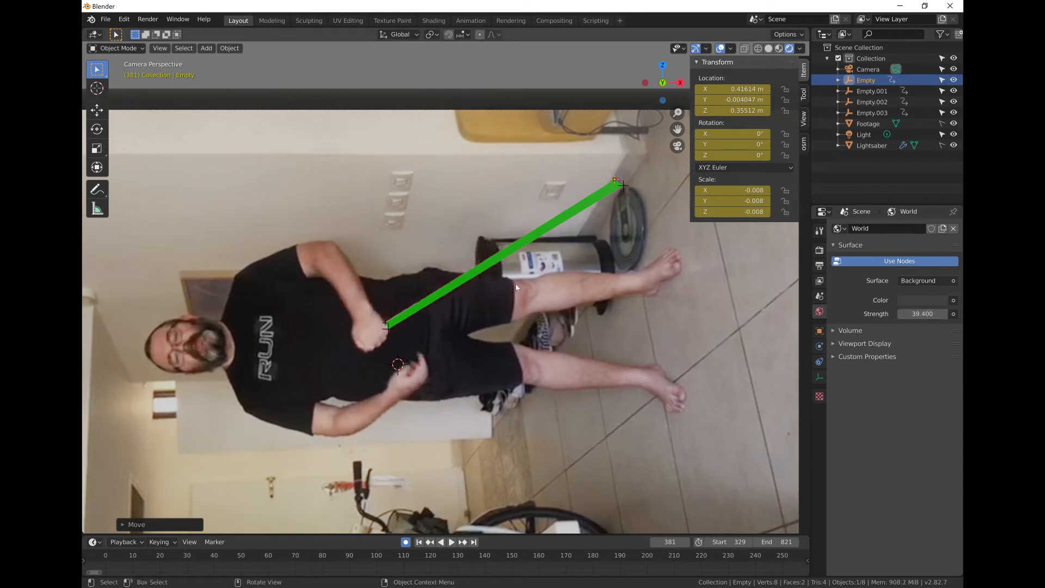
scroll(540, 293, "down", 4)
scroll(540, 293, "up", 2)
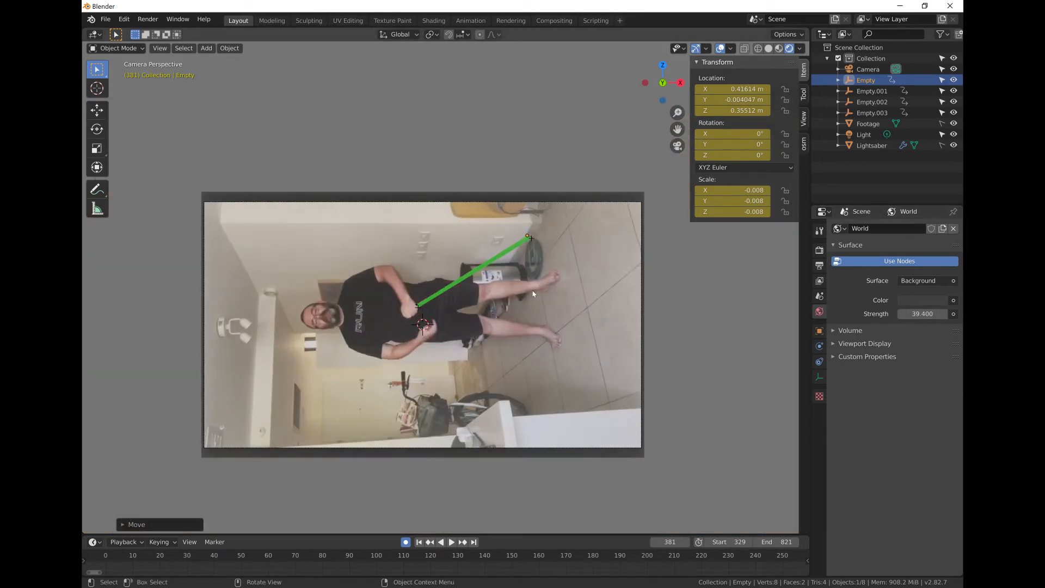
Step: Set the Lightsaber material's emission strength to 22.8 and the world background strength to 1
left_click(872, 146)
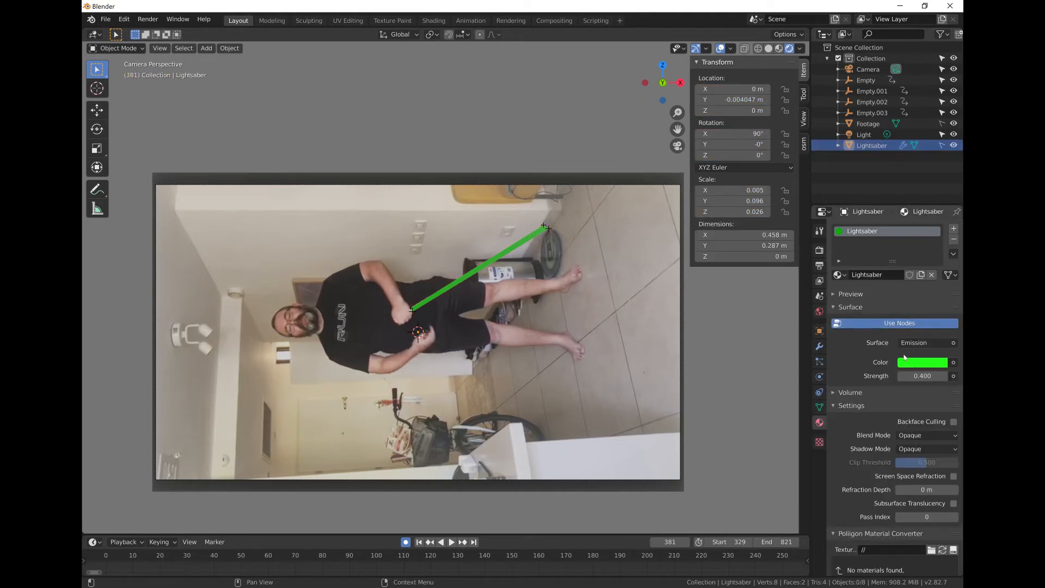
left_click_drag(915, 379, 962, 380)
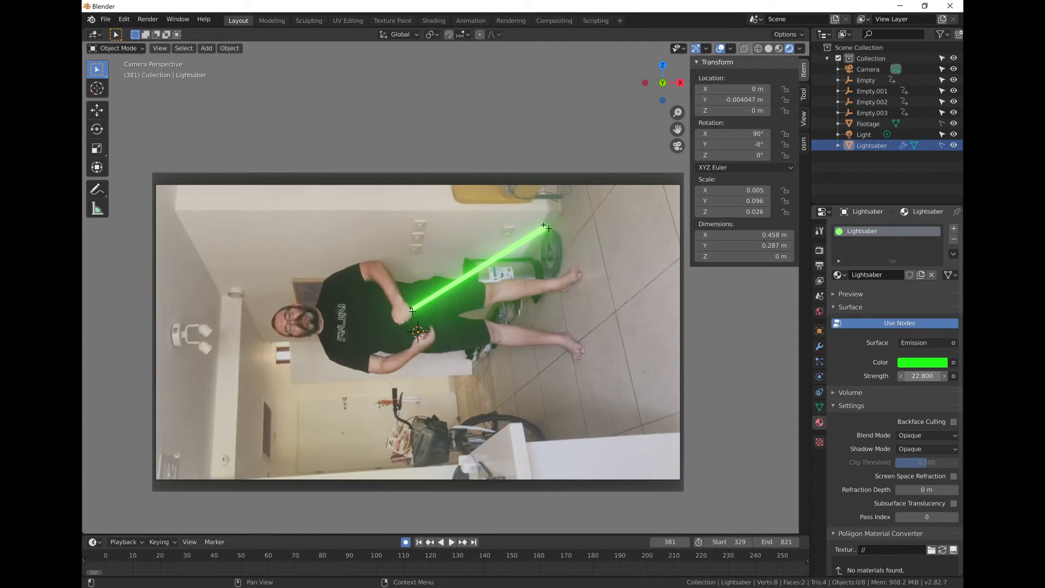
left_click(880, 92)
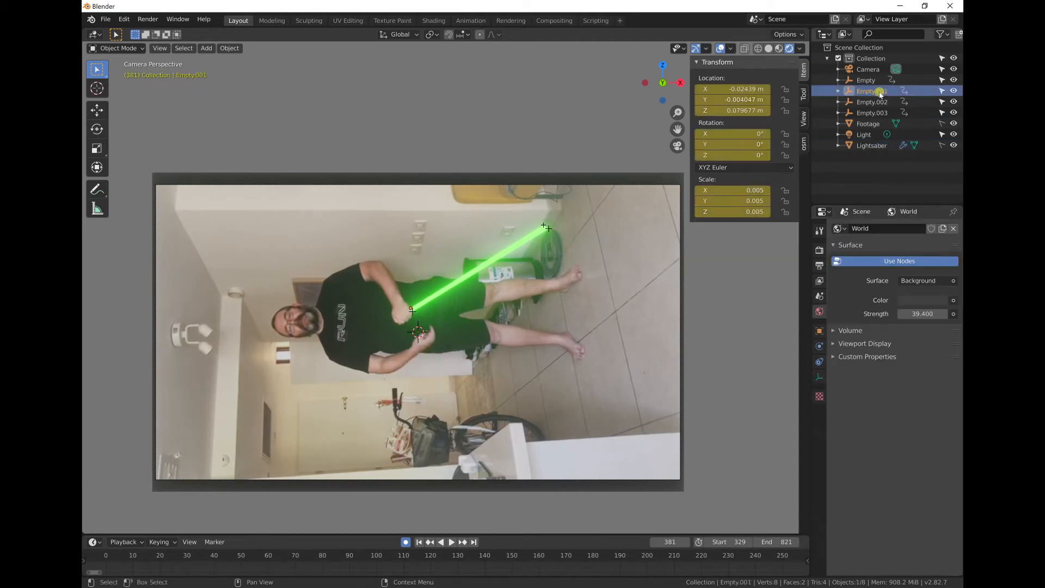
left_click(926, 313)
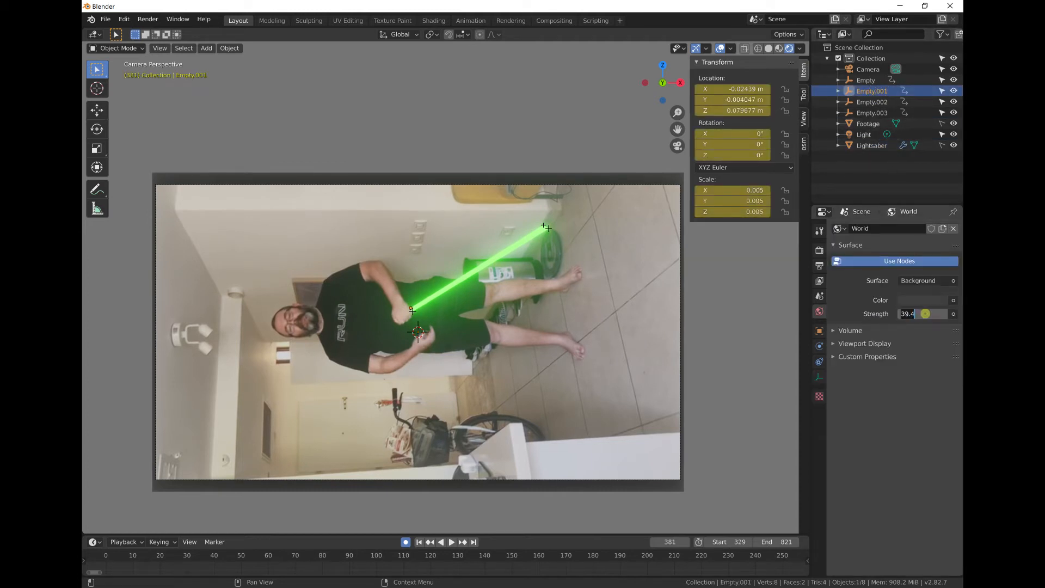
type("1")
key("Return")
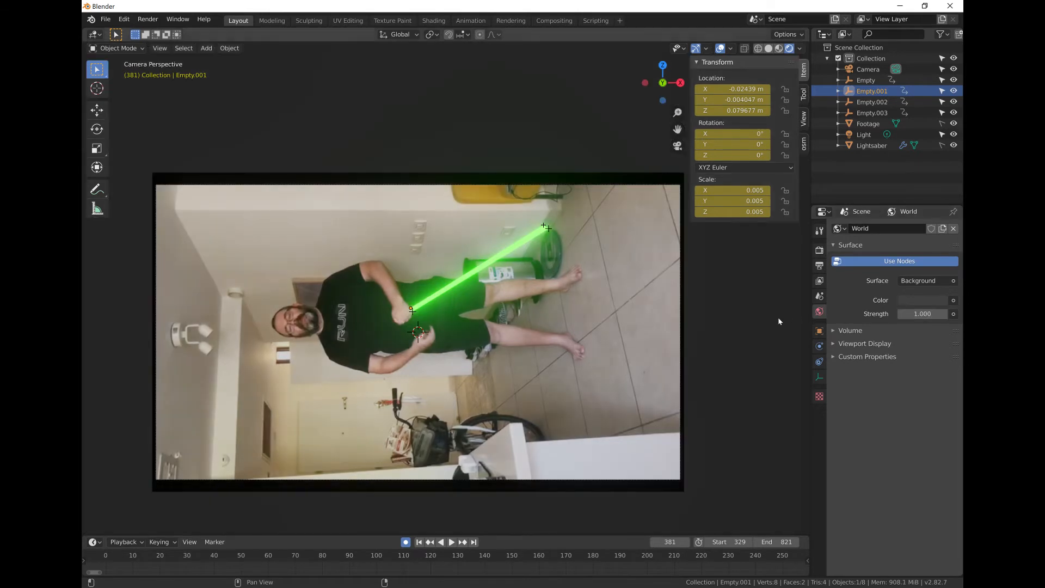
scroll(439, 307, "up", 2)
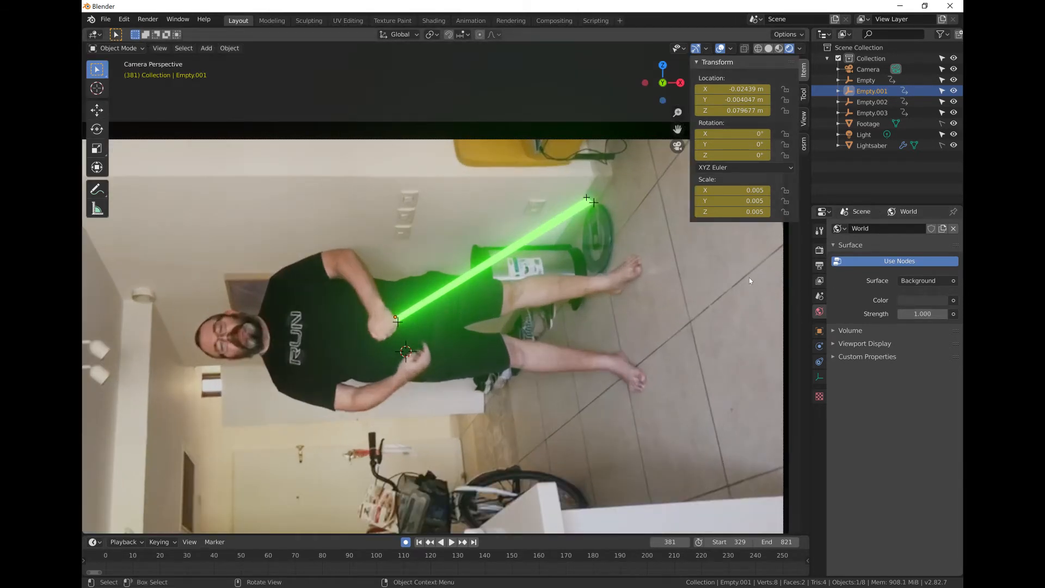
scroll(562, 304, "down", 2)
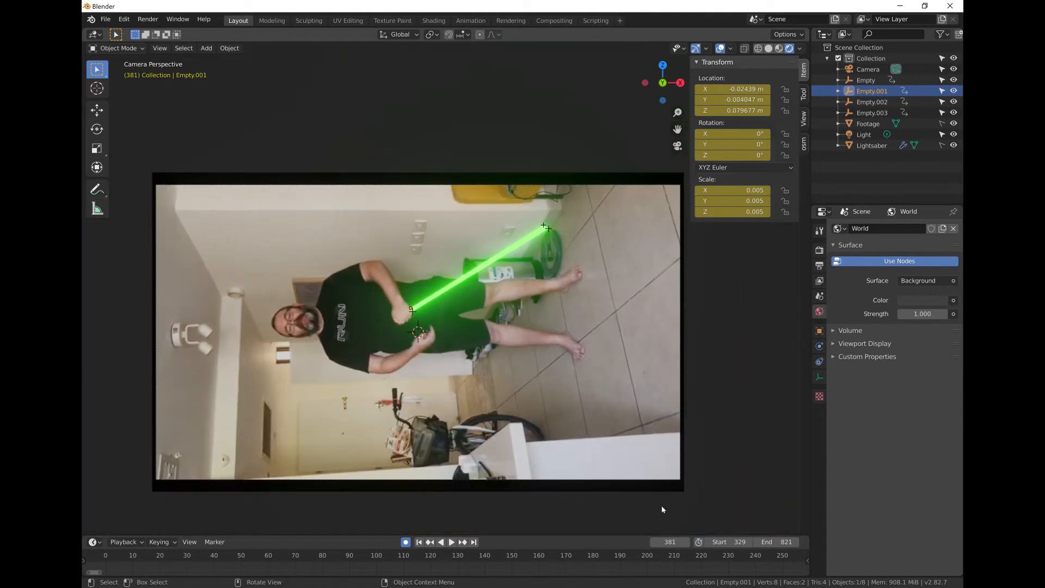
Step: Advance the animation frame by frame to frame 392
left_click(687, 541)
left_click(687, 542)
left_click(687, 542)
left_click(687, 542)
left_click(686, 542)
left_click(686, 542)
left_click(686, 542)
left_click(686, 542)
left_click(687, 542)
left_click(686, 542)
left_click(686, 542)
Step: At frame 392, move Empty.003 to about X -0.019, Z 0.010 m and Empty.001 just above it, where the hands grip the stick
scroll(395, 309, "up", 1)
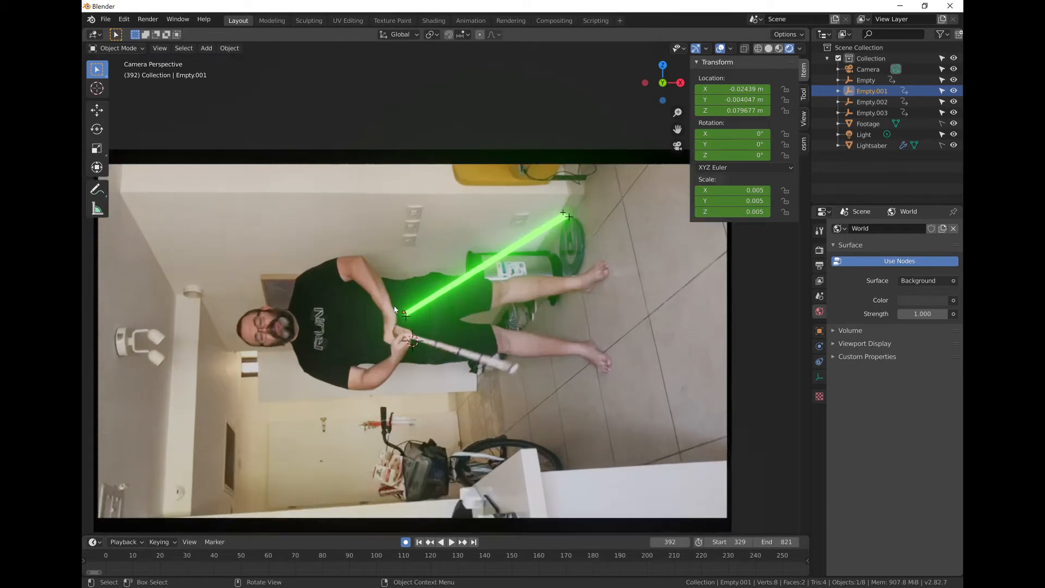
scroll(394, 309, "up", 1)
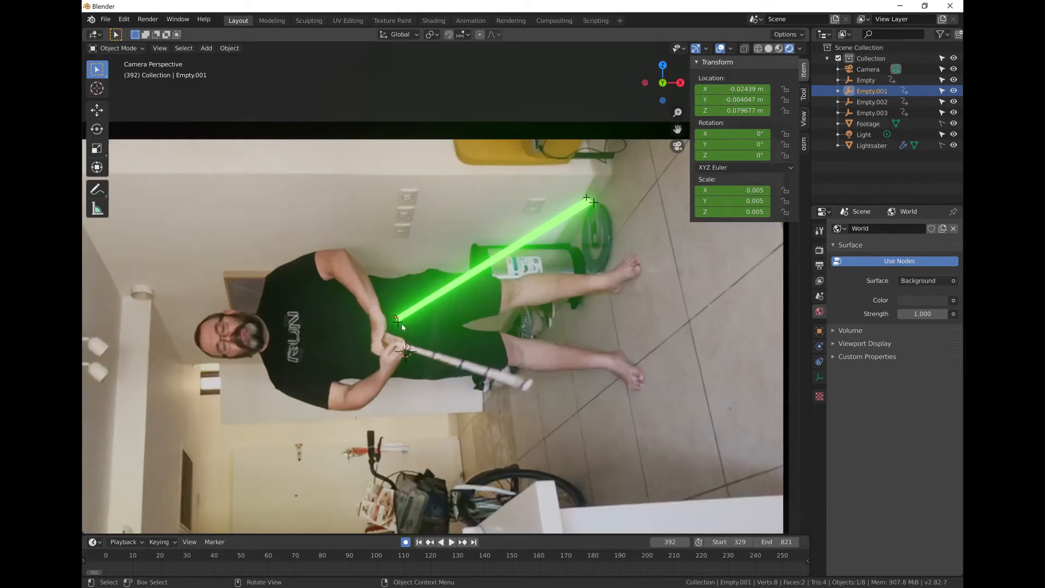
left_click(400, 322)
key("g")
left_click(400, 338)
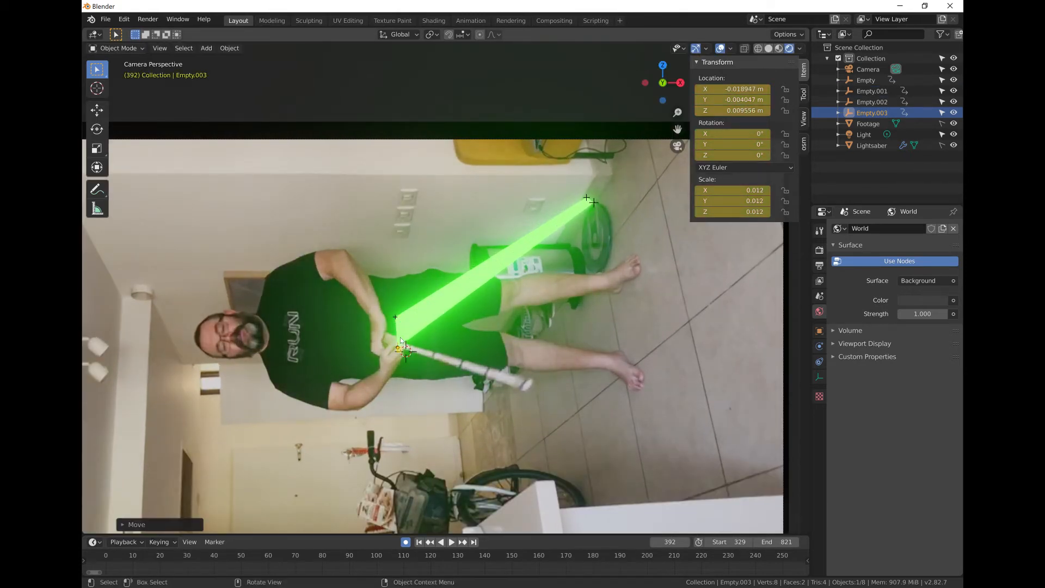
left_click(397, 320)
key("g")
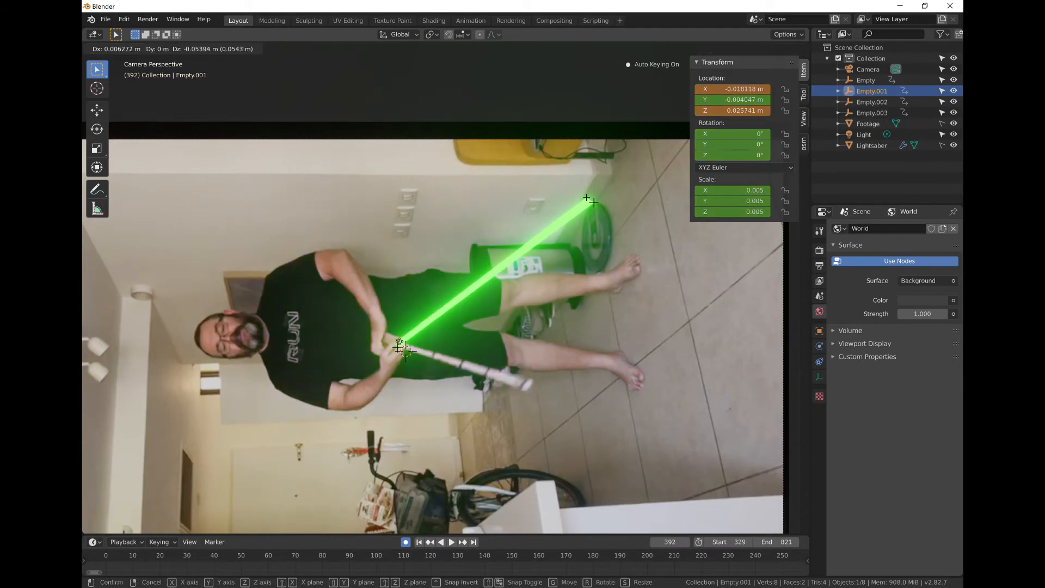
left_click(401, 341)
Step: At the stick's tip, place Empty.002 at about X 0.281, Z -0.089 m and Empty at about X 0.286, Z -0.064 m
left_click(594, 203)
key("g")
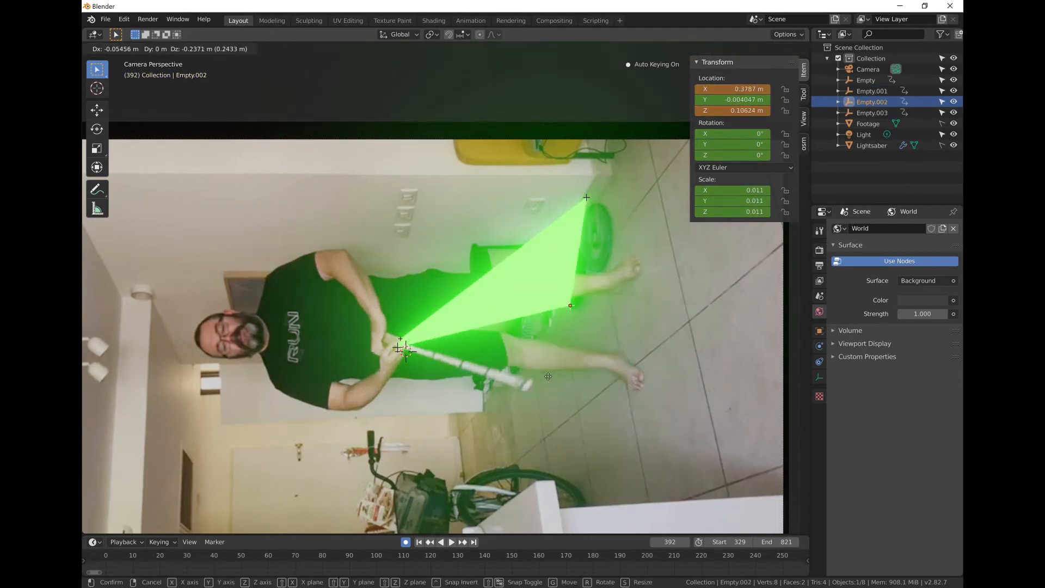
left_click(528, 391)
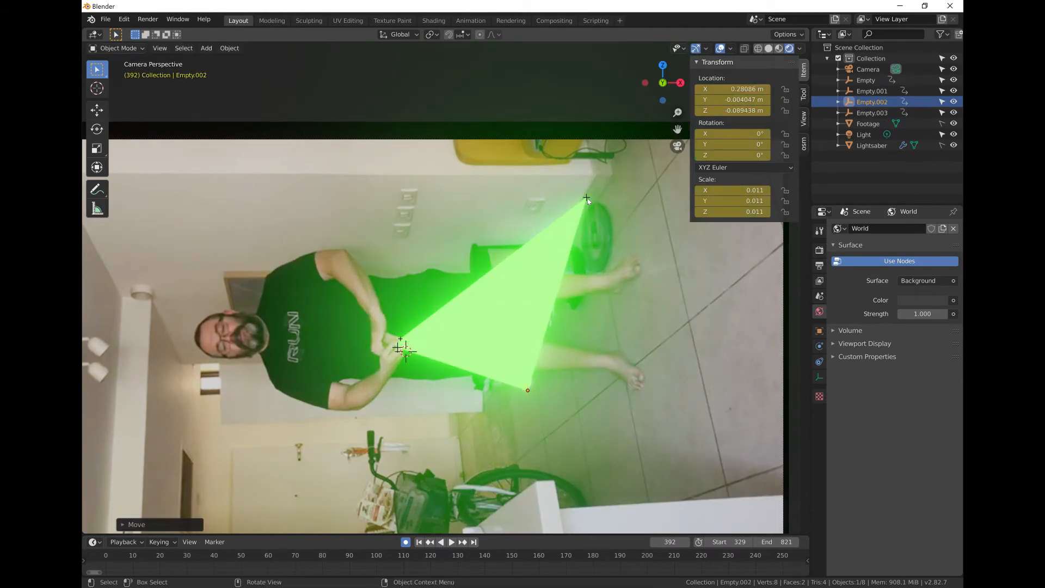
left_click(586, 199)
key("g")
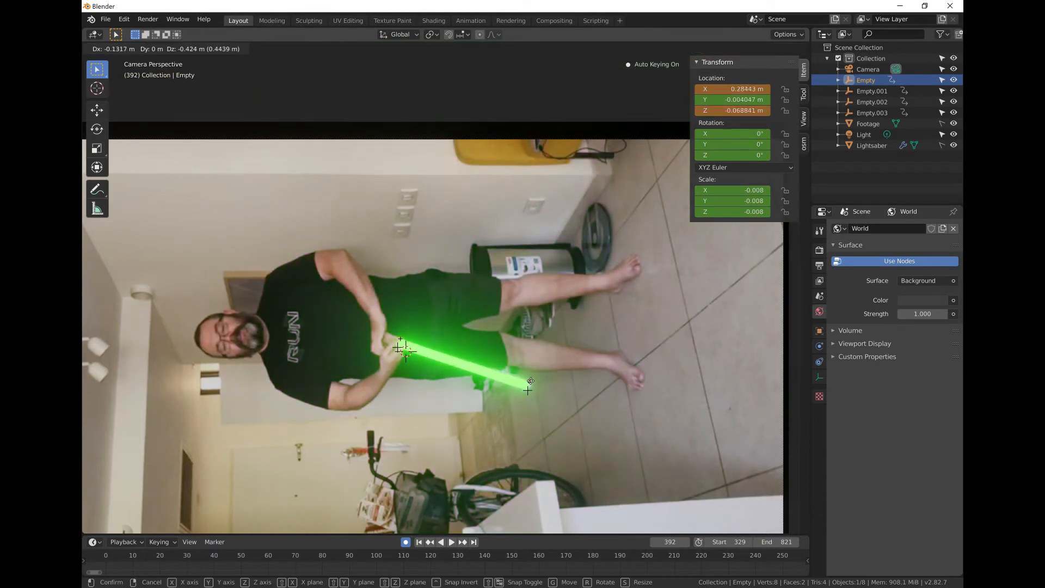
left_click(530, 380)
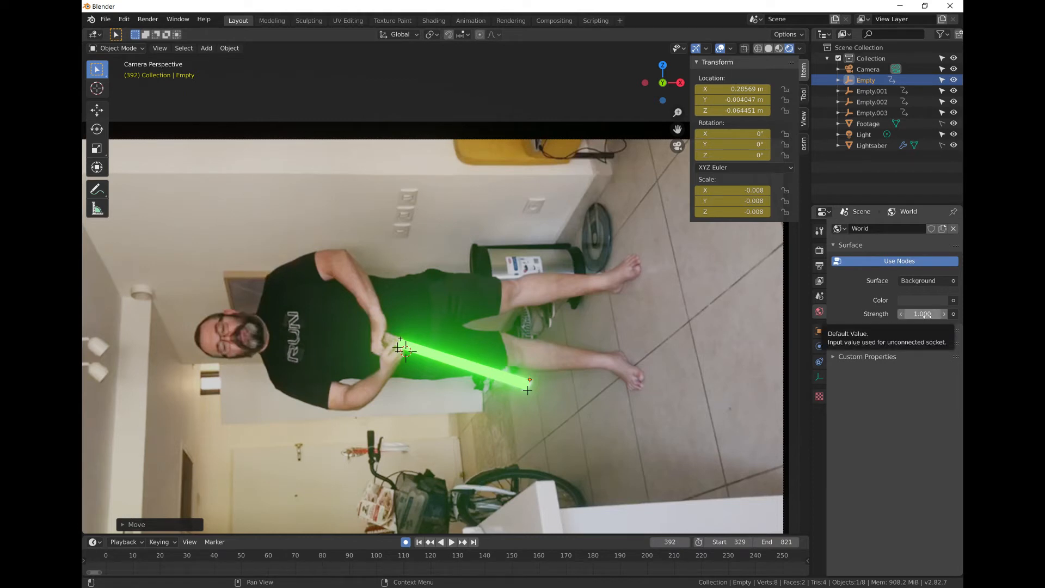
Step: Set the Lightsaber material's emission strength to 1
left_click(872, 146)
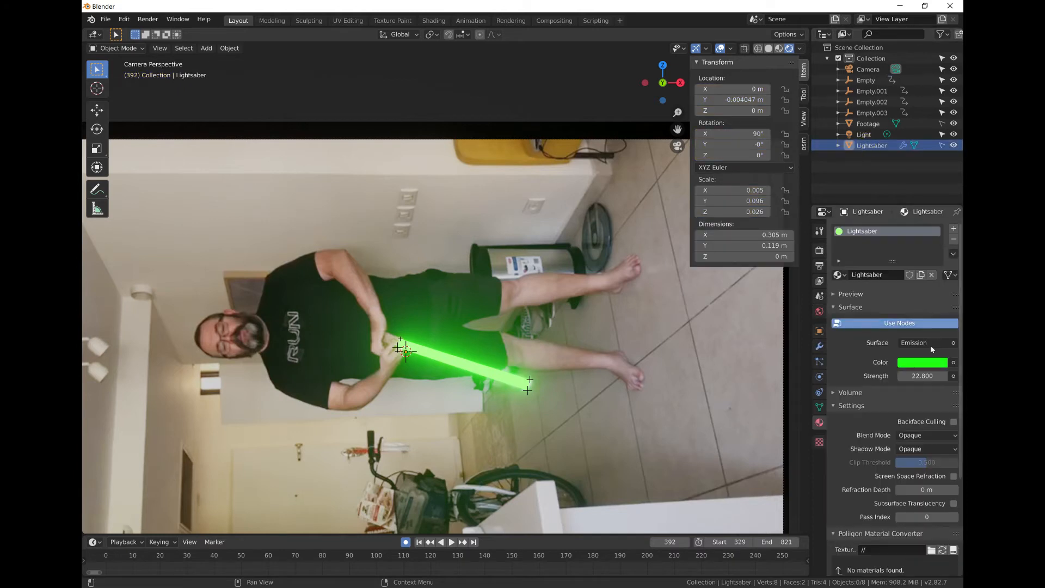
left_click(924, 376)
type("22.8")
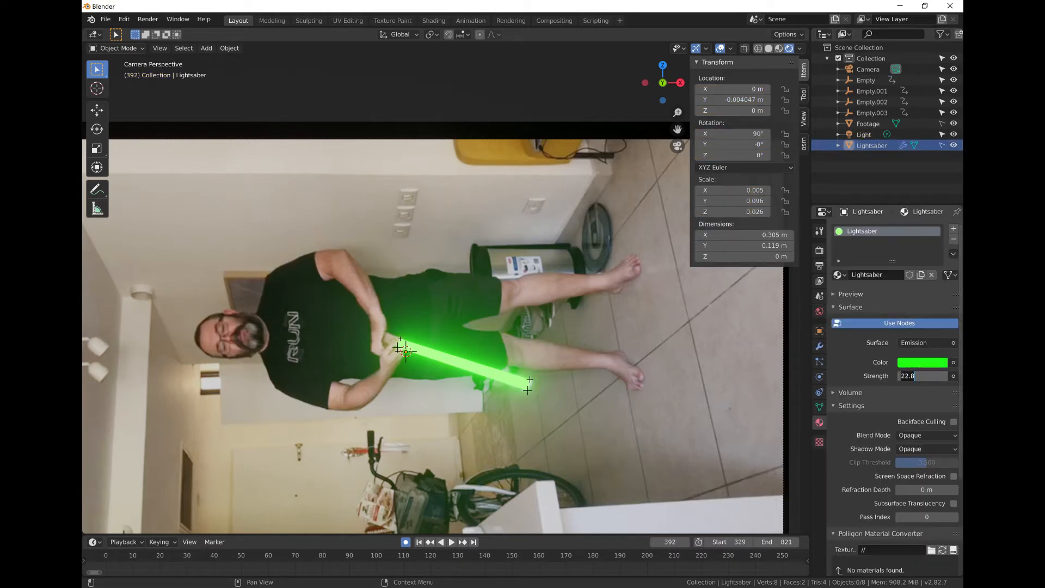
key("Return")
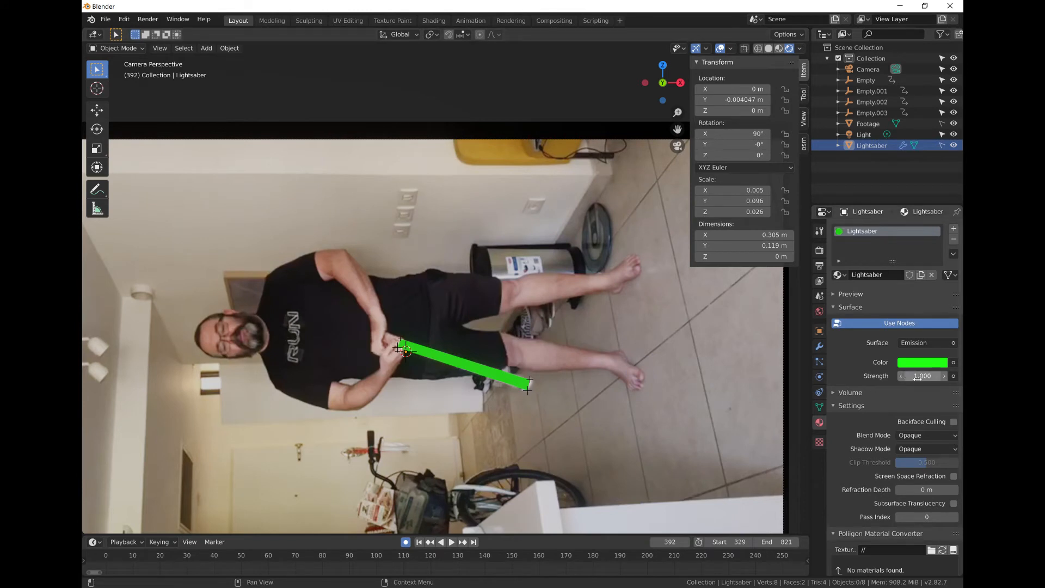
right_click(903, 377)
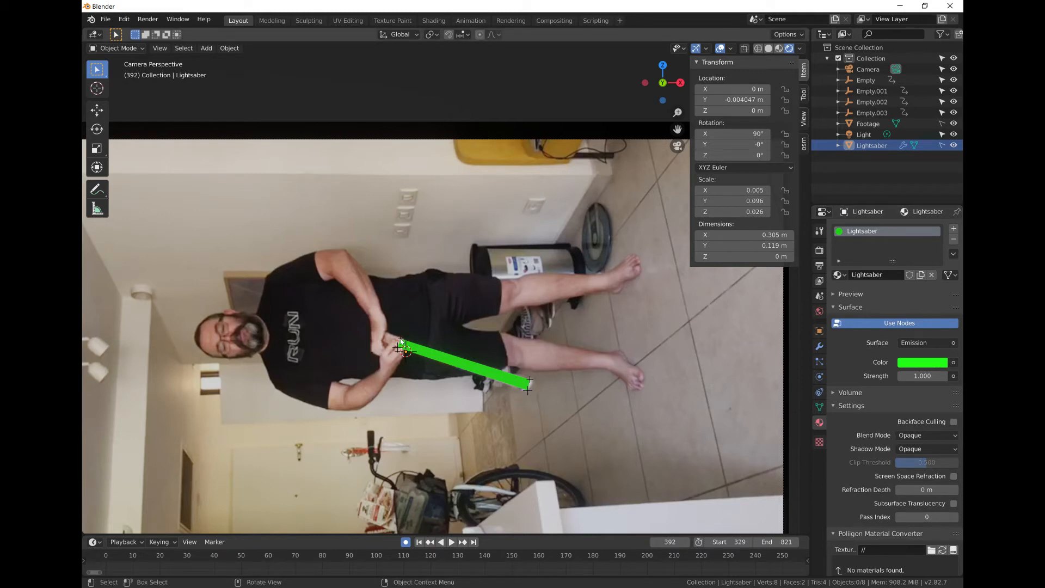
Step: Shift Empty.001 and Empty.003 along the stick further into the hands, with Empty.003 at about X -0.051, Z 0.025 m
left_click(401, 343)
key("g")
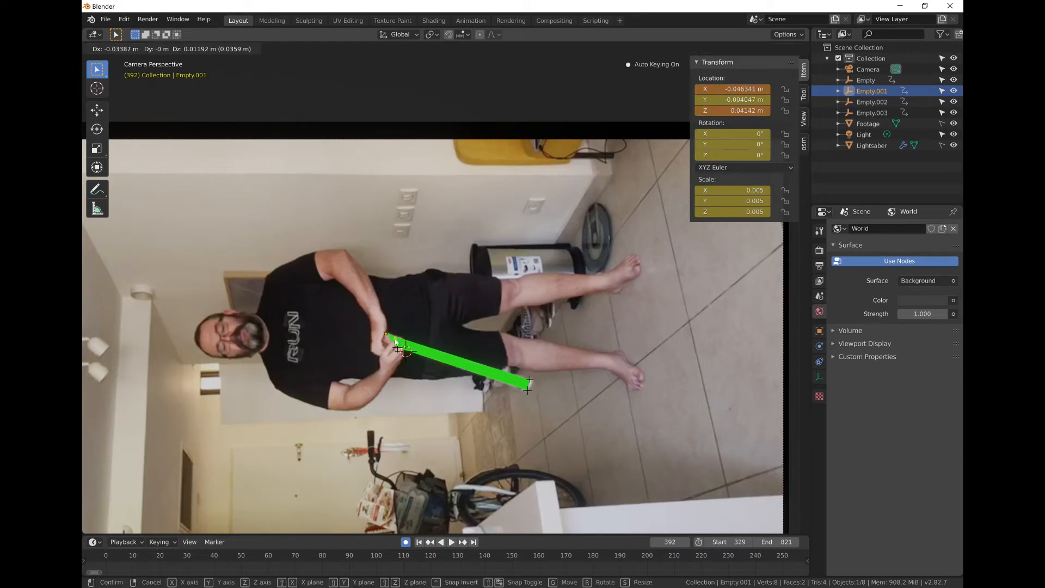
left_click(400, 350)
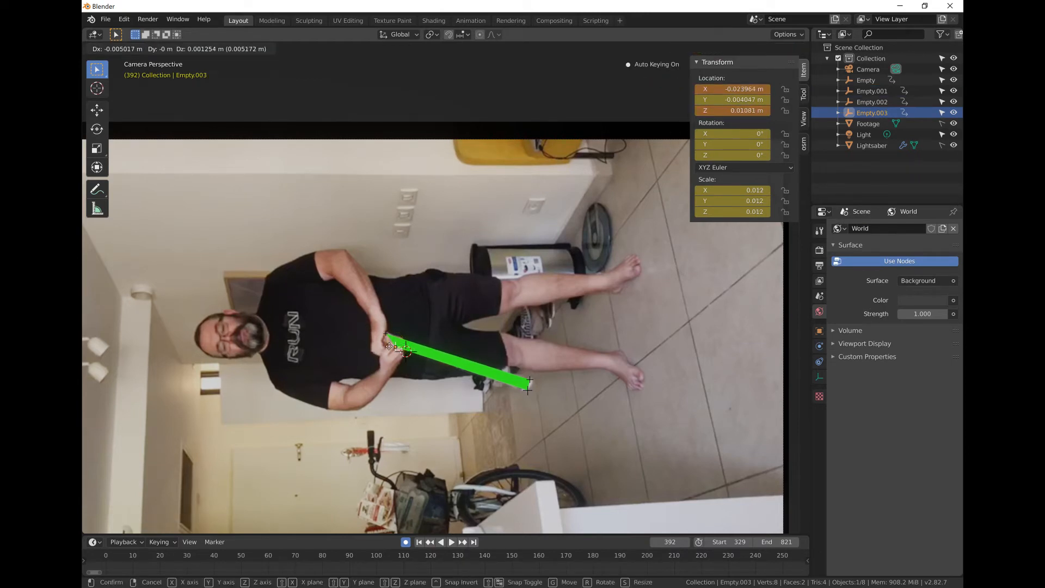
left_click(580, 384)
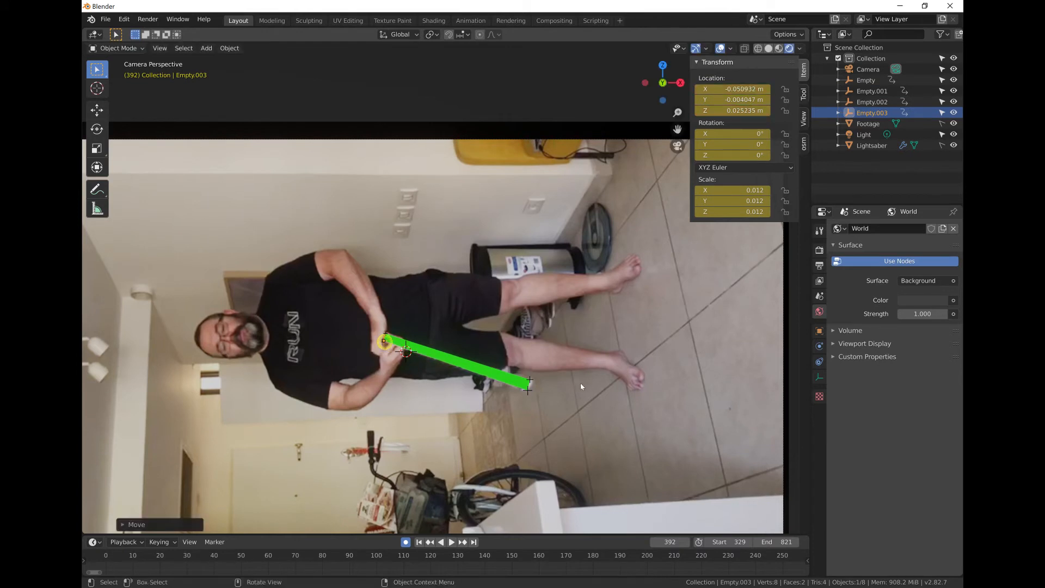
Step: Fine-tune the blade's tip by moving Empty to about X 0.292, Z -0.065 m and nudging Empty.002 onto the stick's end
left_click(530, 380)
key("g")
left_click(533, 380)
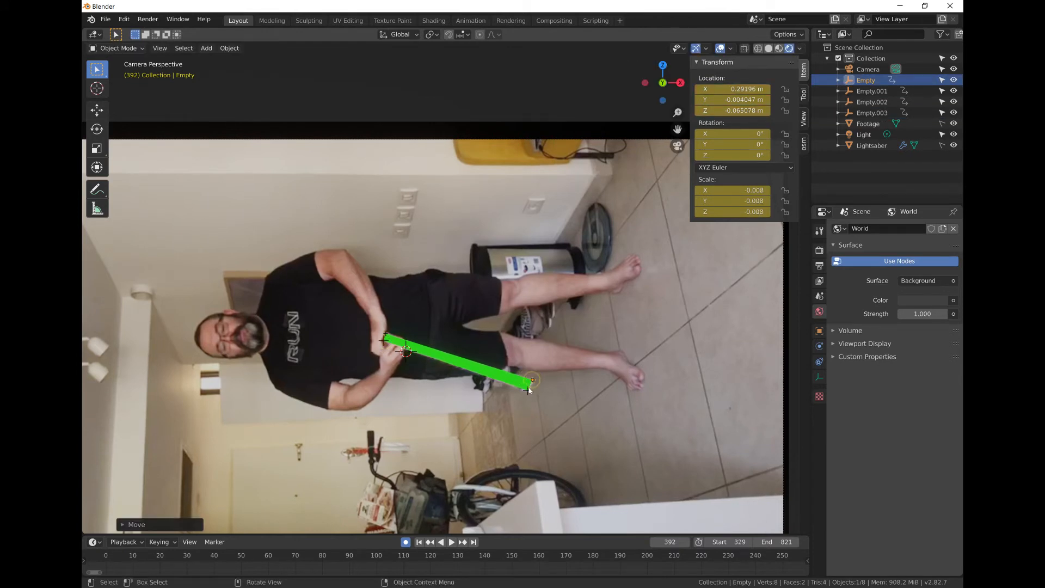
left_click(529, 390)
key("g")
left_click(528, 391)
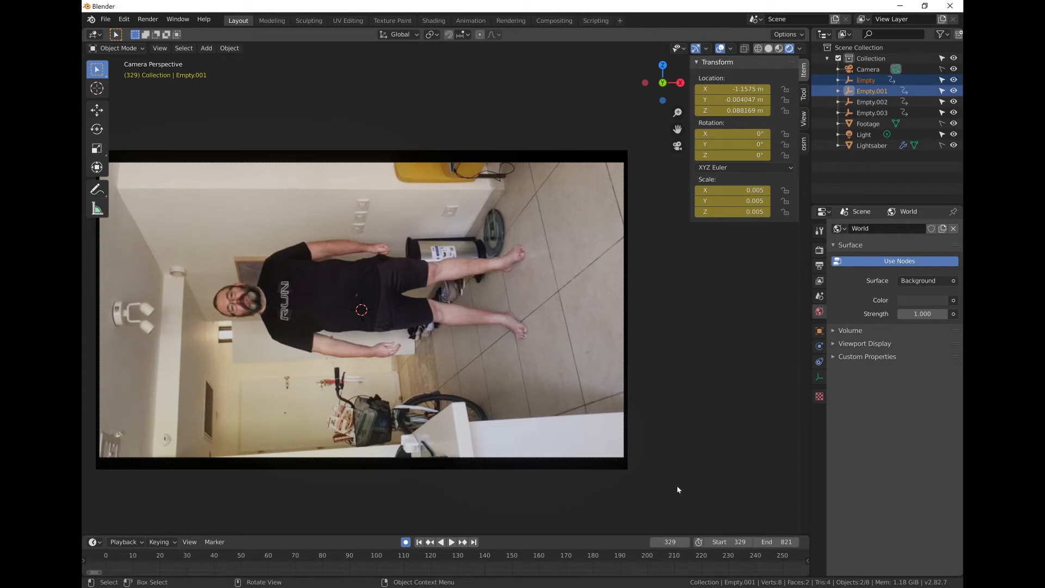
Step: Play back the animation from frame 329 to check how the blade follows the stick, and stop the playback
left_click(451, 542)
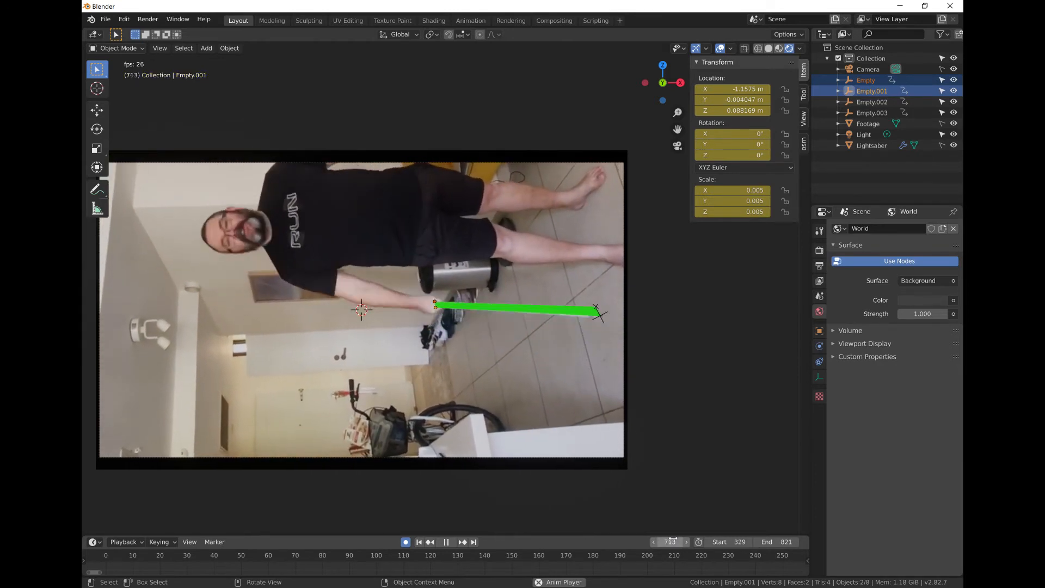
left_click(448, 542)
Step: Scrub back through the timeline and step through the frames around 598, stopping at frame 597
left_click_drag(677, 546, 610, 546)
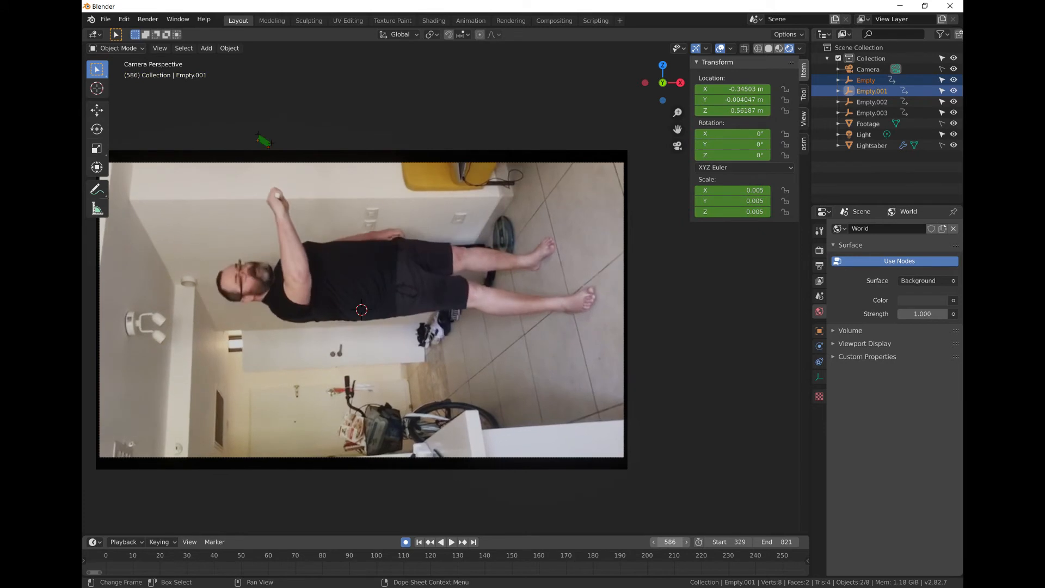
left_click_drag(610, 546, 625, 546)
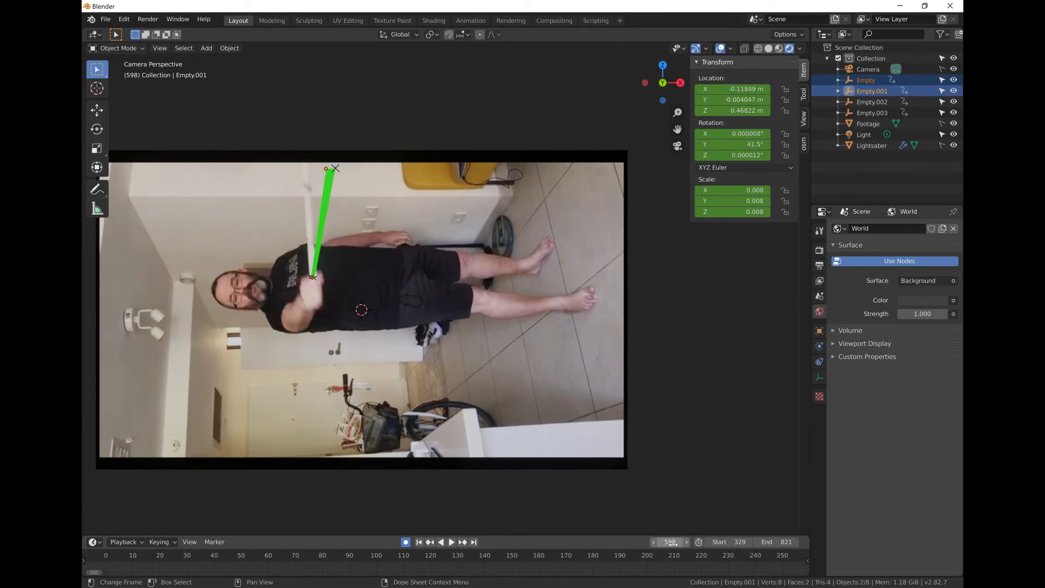
left_click(655, 542)
left_click(655, 542)
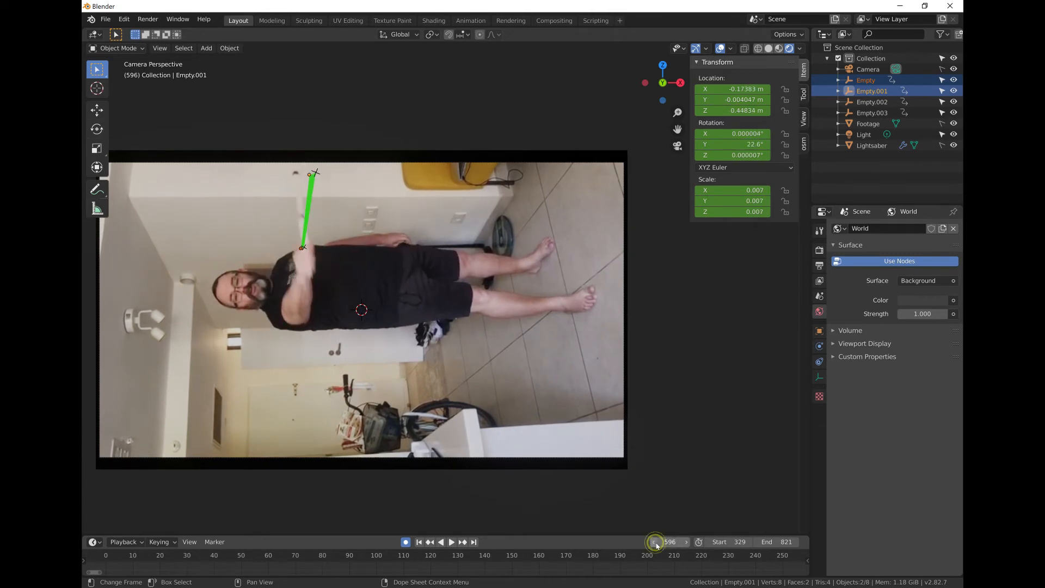
left_click(687, 542)
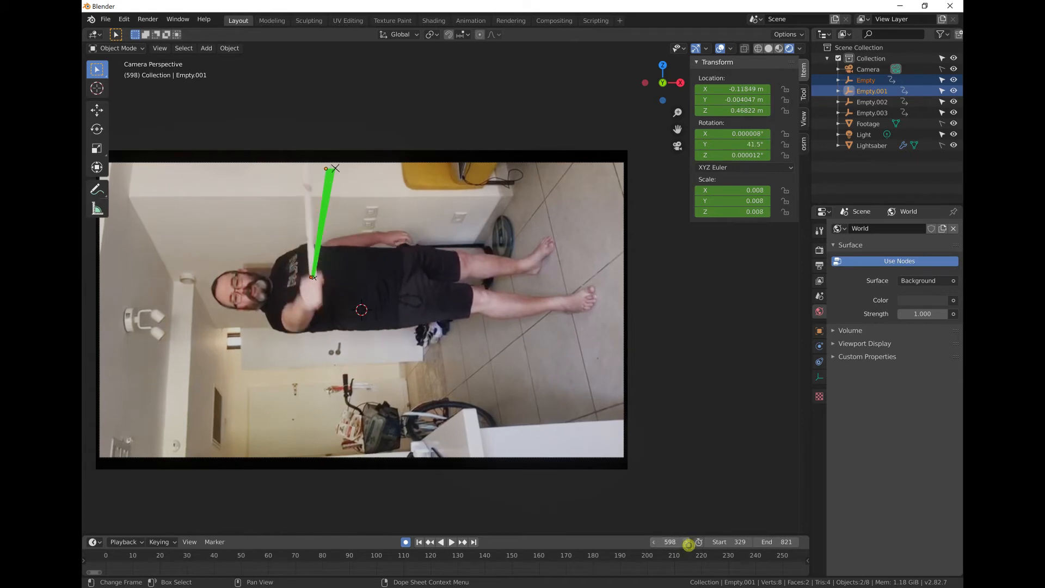
left_click(687, 542)
left_click(687, 542)
left_click(655, 543)
left_click(655, 543)
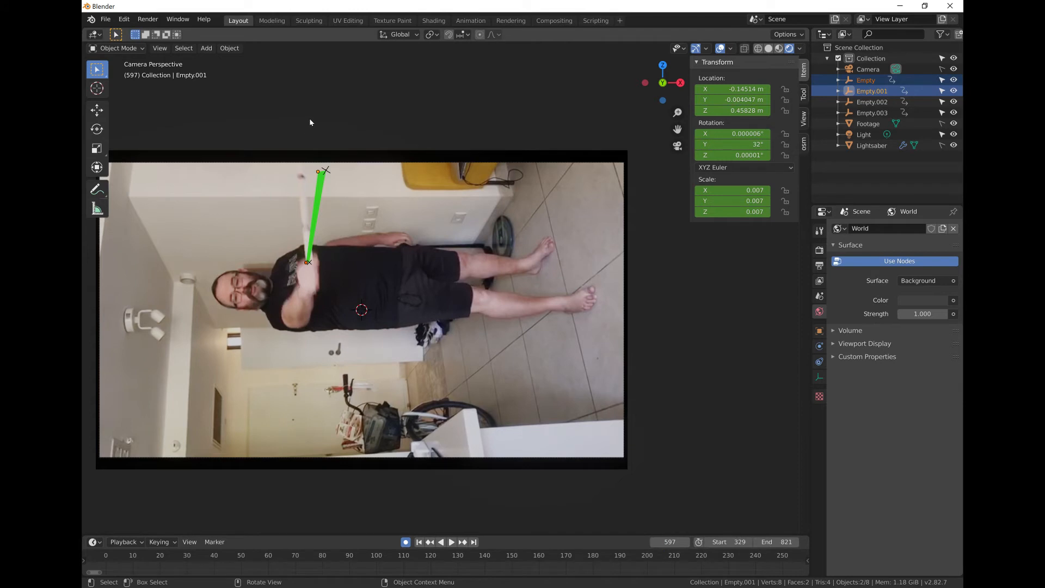
Step: At frame 597, move Empty.001 and Empty.003 onto the stick at the footage's upper edge, with Empty.003 at about X -0.189, Z 0.492 m
left_click(311, 168)
left_click(318, 173)
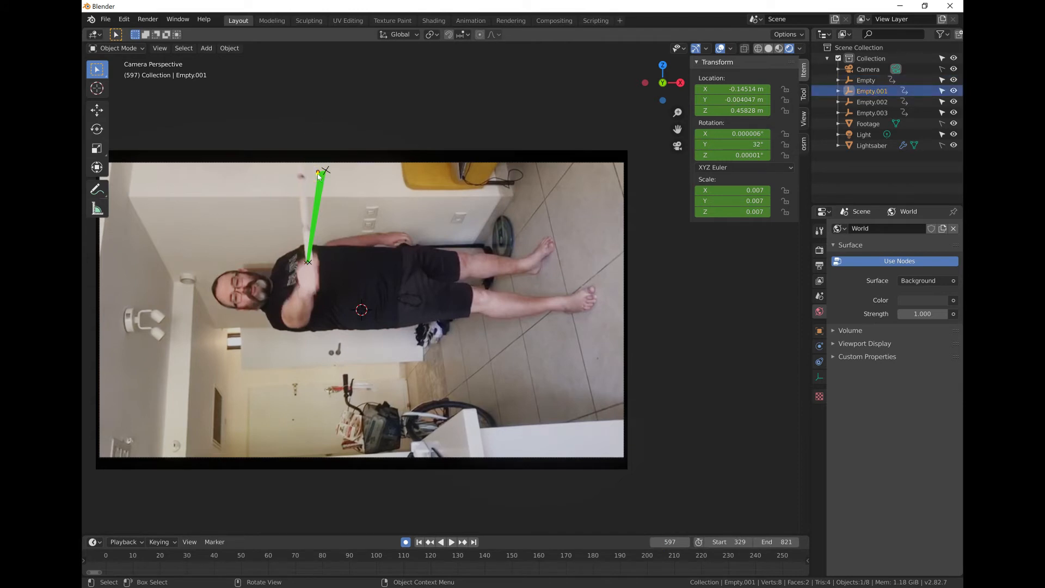
key("g")
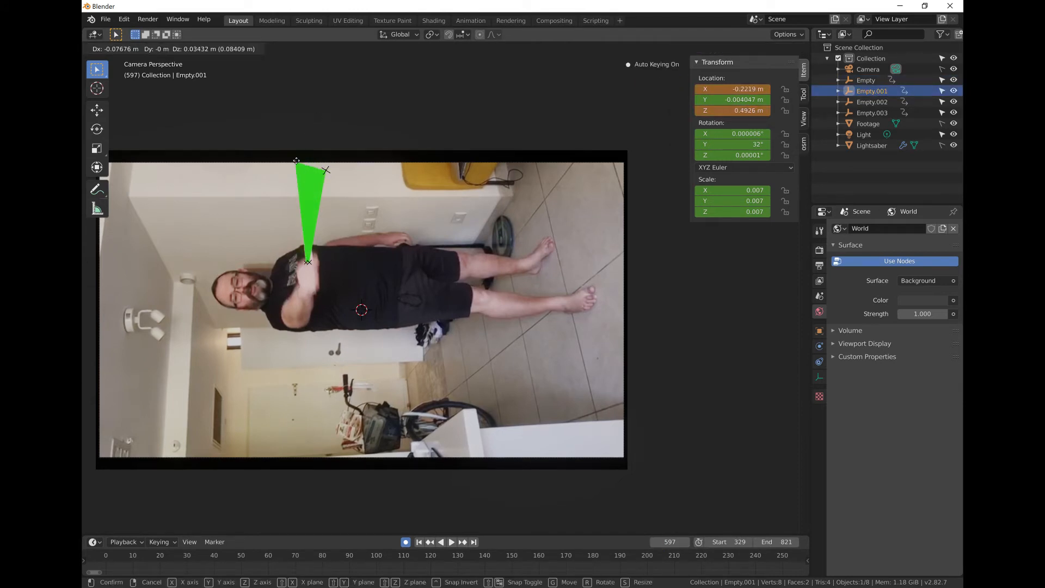
left_click(296, 160)
key("g")
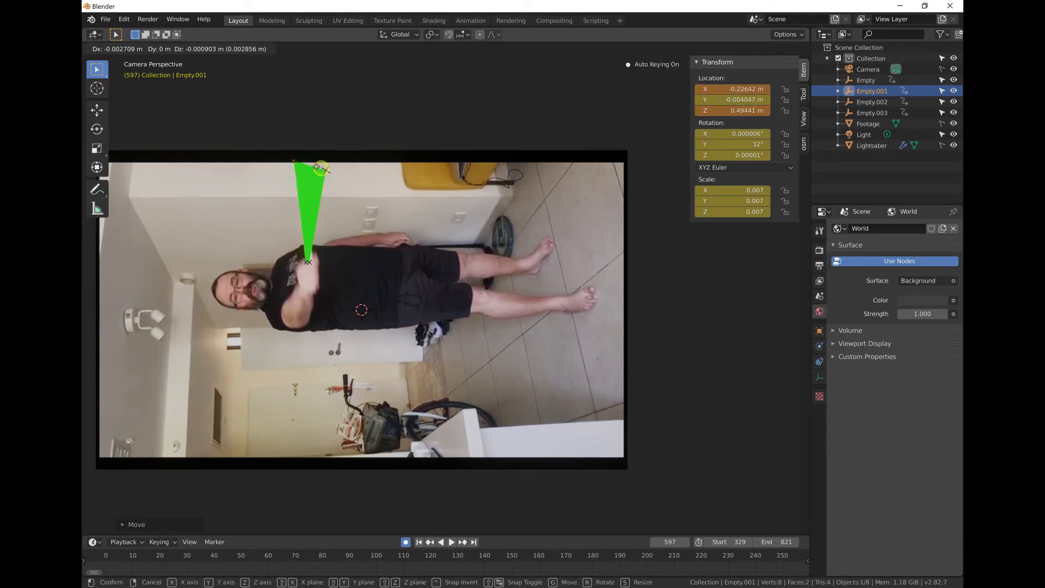
left_click(322, 171)
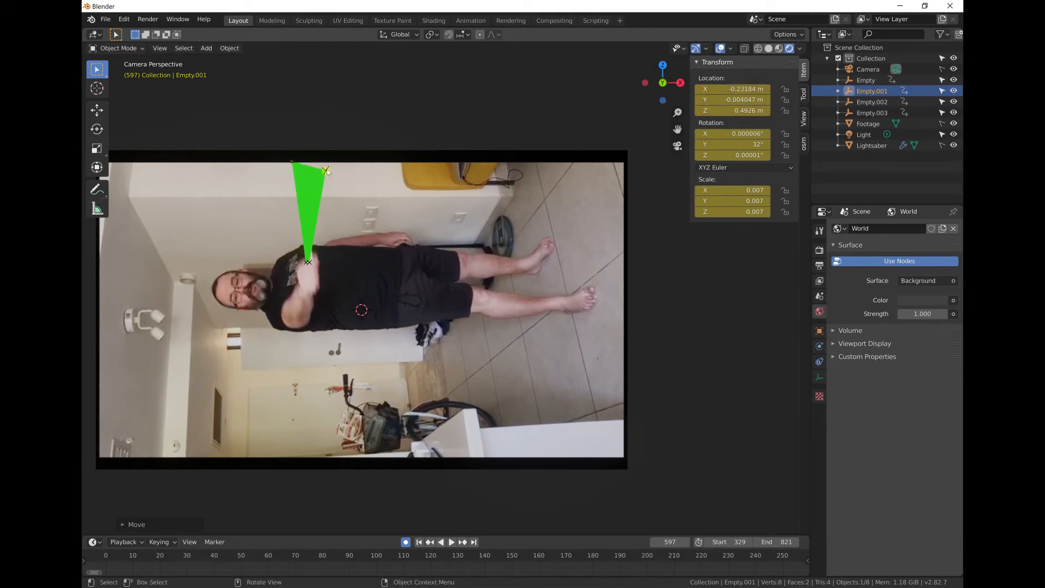
key("g")
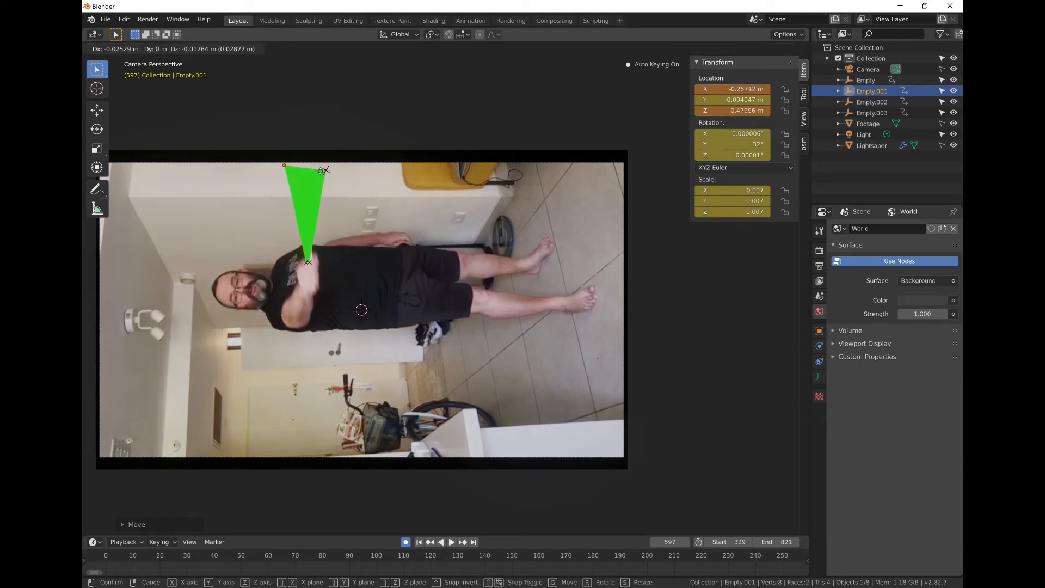
left_click(331, 169)
left_click(325, 168)
key("g")
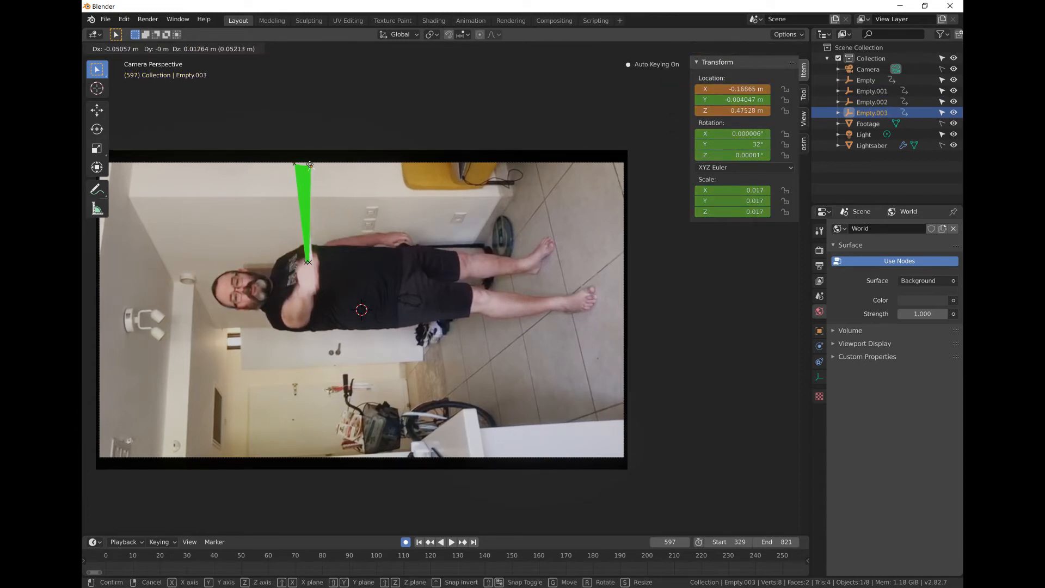
left_click(306, 160)
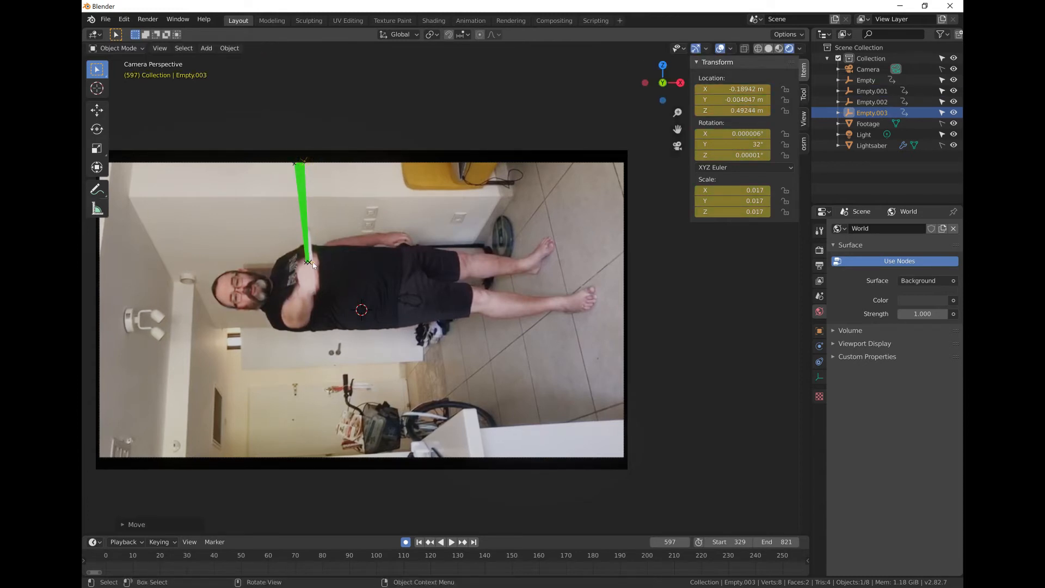
Step: Fit the blade's hand end by moving Empty.002 to about X -0.160, Z 0.158 m and Empty to about X -0.184, Z 0.168 m
left_click(313, 265)
key("g")
left_click(313, 266)
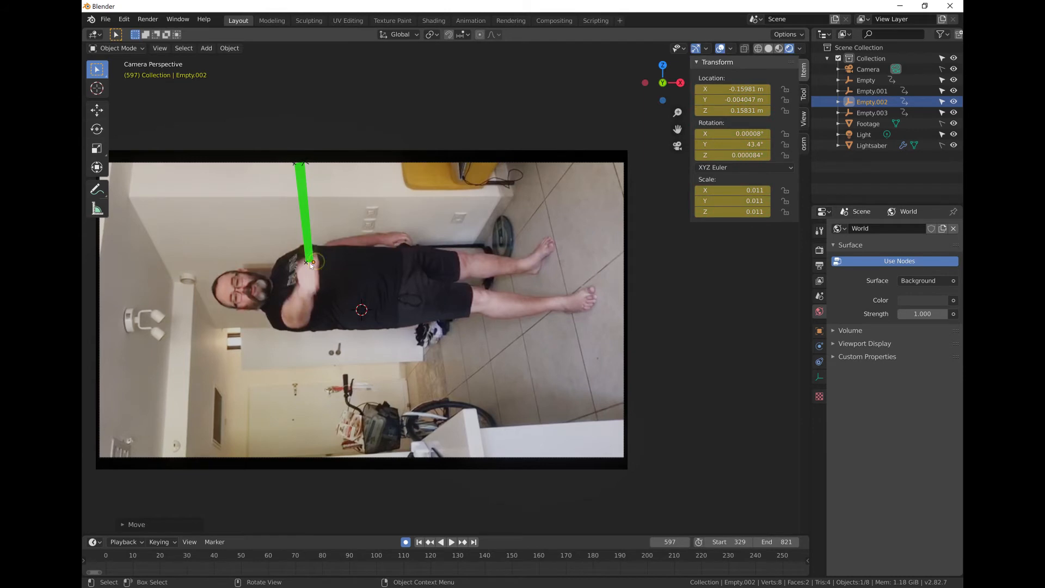
left_click(308, 265)
key("g")
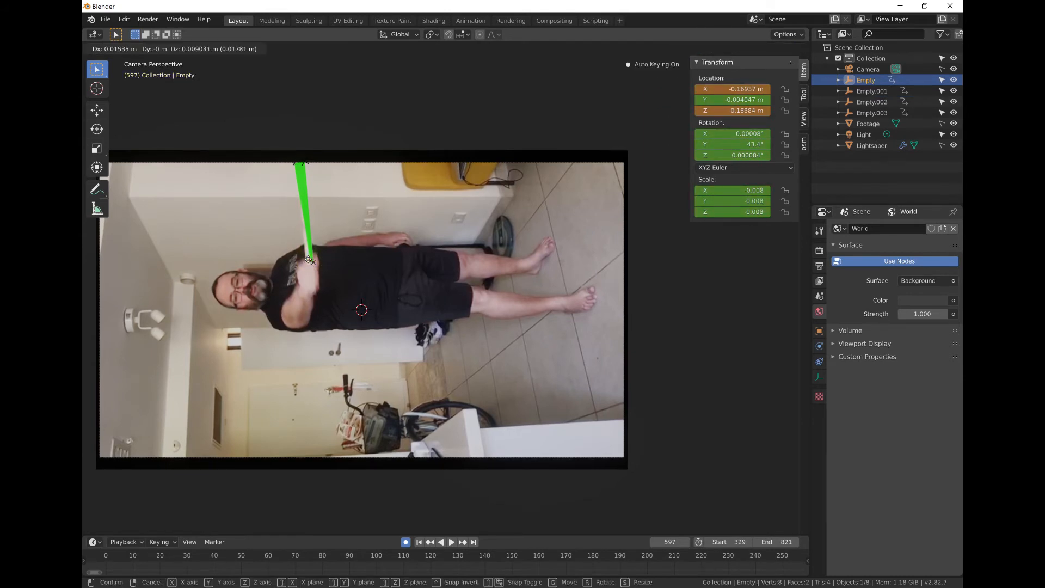
left_click(306, 259)
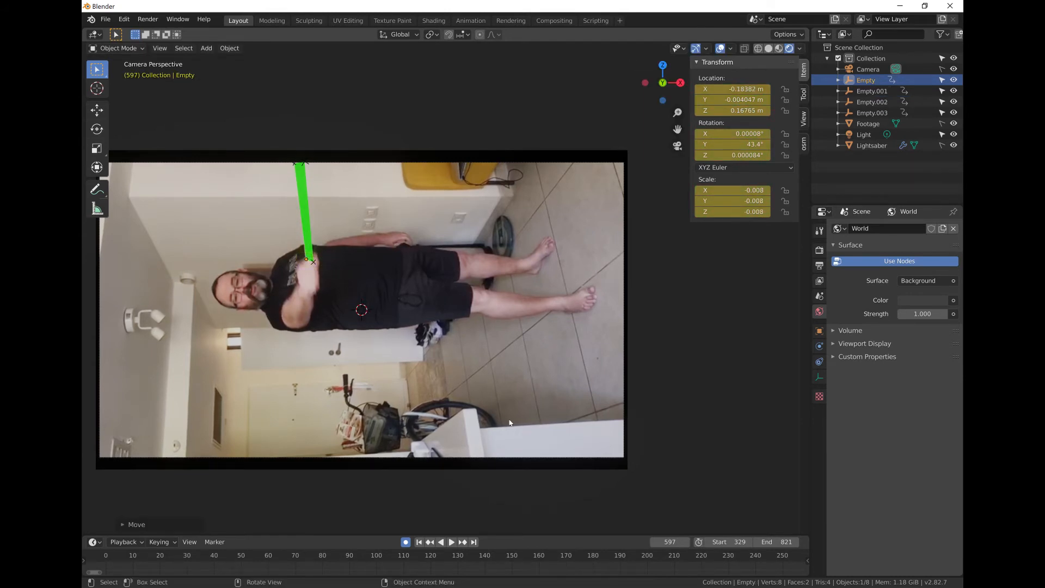
Step: Advance the timeline to frame 658 and step on to frame 669 to check how the blade follows the stick
left_click_drag(661, 541, 685, 541)
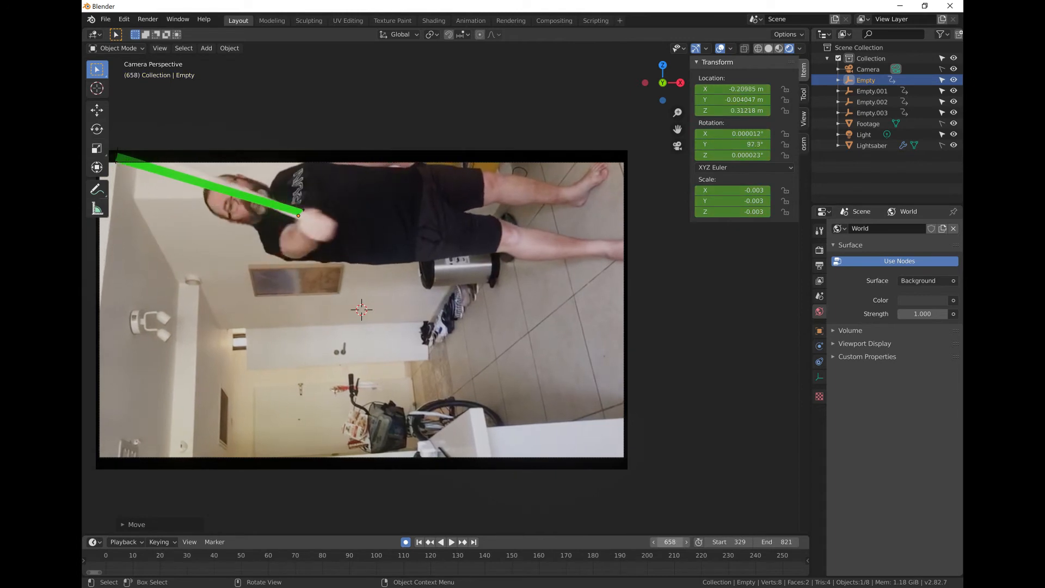
left_click(686, 543)
left_click(686, 542)
left_click(686, 543)
left_click(686, 543)
left_click(686, 542)
left_click(686, 543)
left_click(686, 543)
left_click(686, 542)
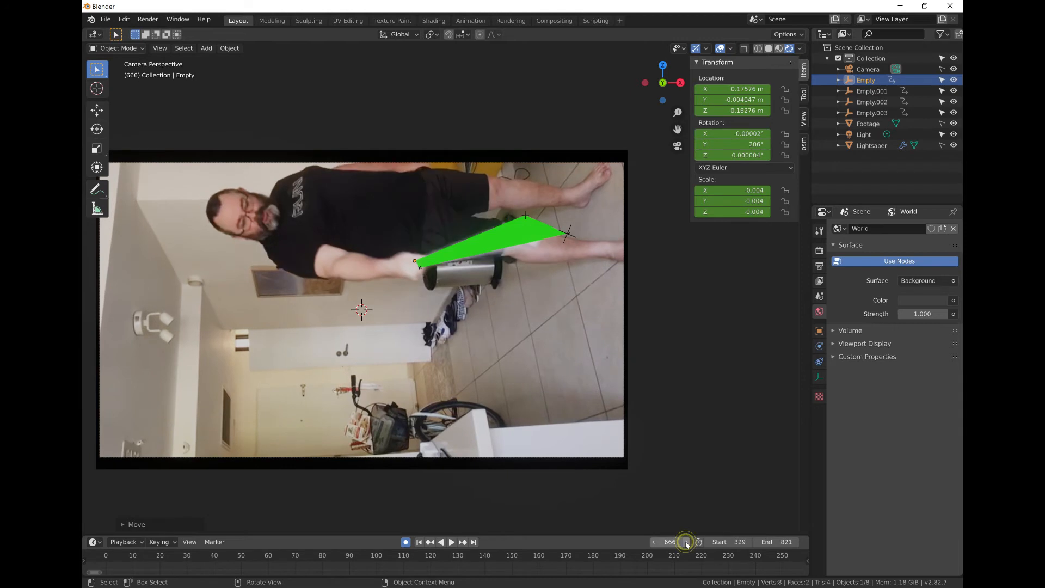
left_click(686, 542)
left_click(686, 543)
left_click(686, 542)
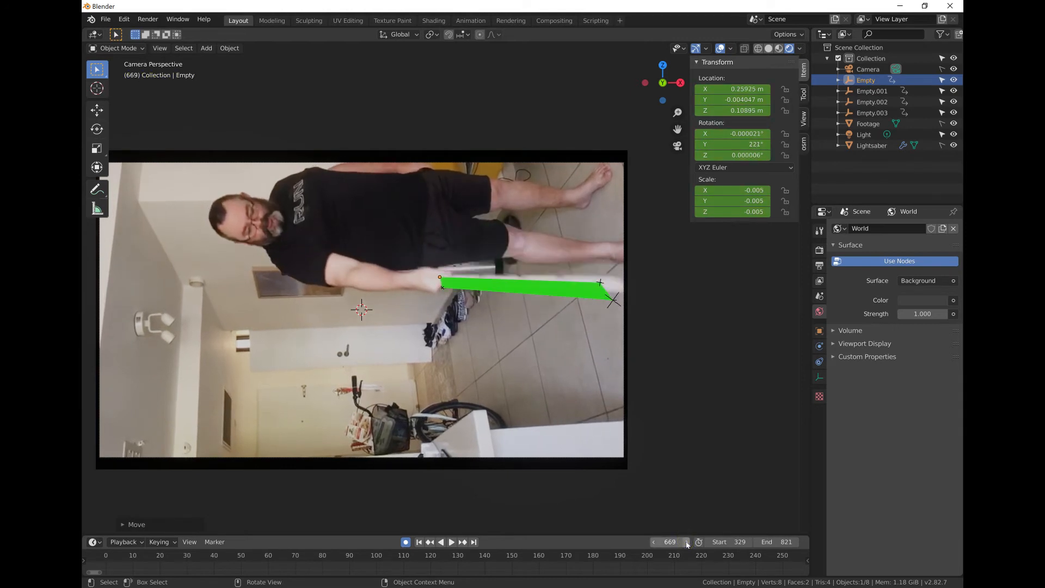
Step: Step forward from frame 669 and back to frame 668, comparing the blade with the stick up close
scroll(403, 322, "down", 1)
middle_click_drag(537, 345, 461, 400, "shift")
scroll(388, 336, "up", 2)
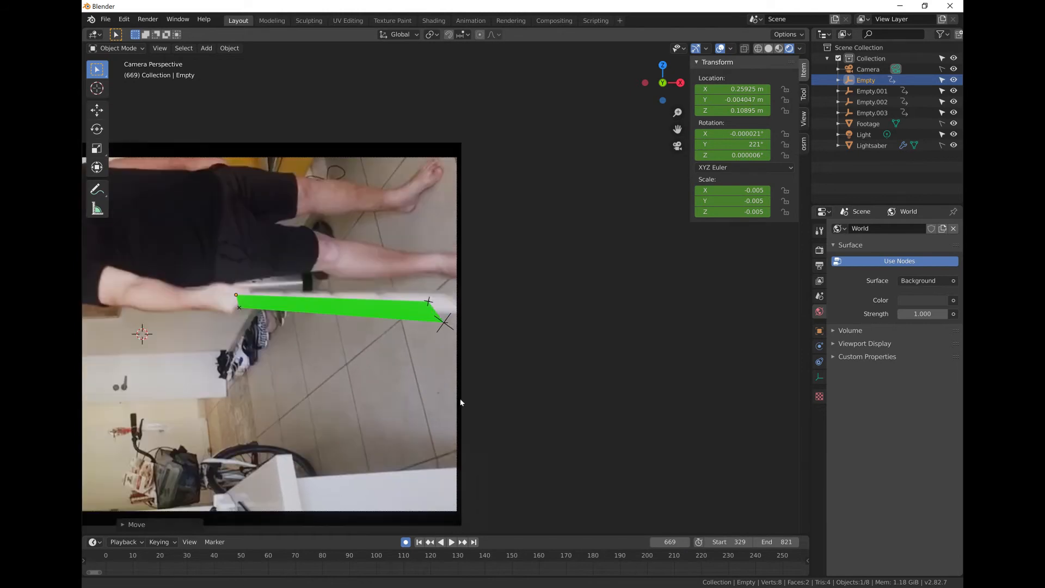
scroll(460, 392, "up", 2)
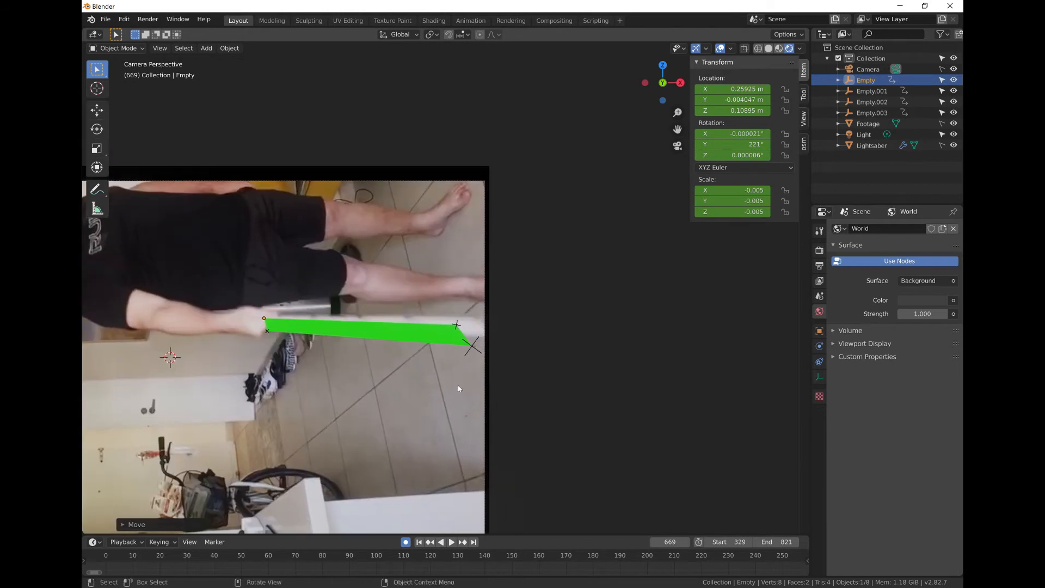
left_click(687, 542)
left_click(687, 543)
left_click(687, 542)
left_click(687, 542)
left_click(688, 543)
left_click(687, 543)
left_click(655, 543)
left_click(655, 543)
left_click(655, 544)
left_click(655, 543)
left_click(655, 543)
left_click(655, 544)
left_click(655, 544)
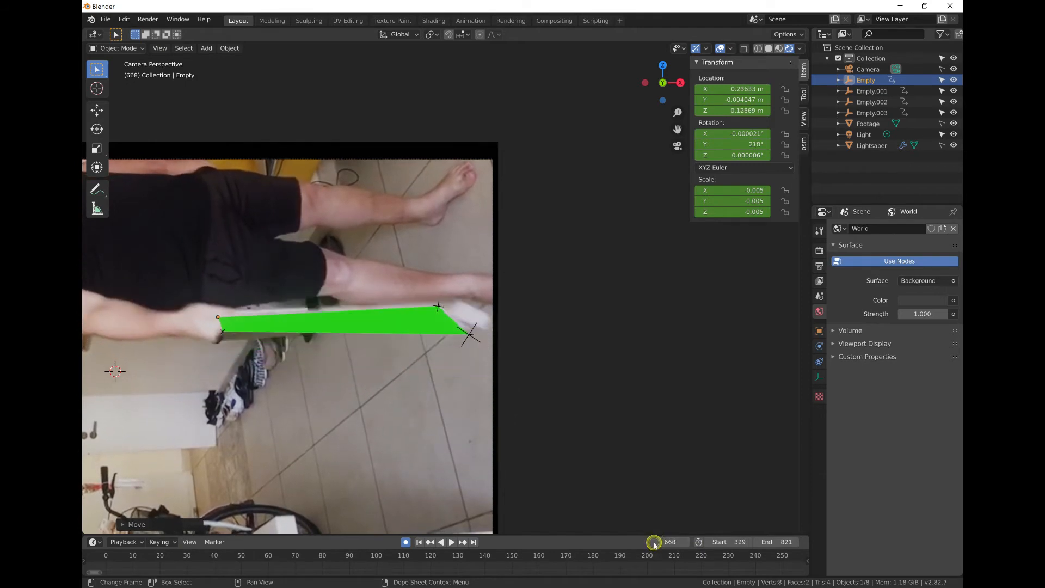
Step: At frame 671, move Empty.002 and Empty.003 together towards the stick's end, with Empty.003 at about X 0.884, Z 0.002 m
left_click(687, 543)
left_click(687, 542)
left_click(687, 542)
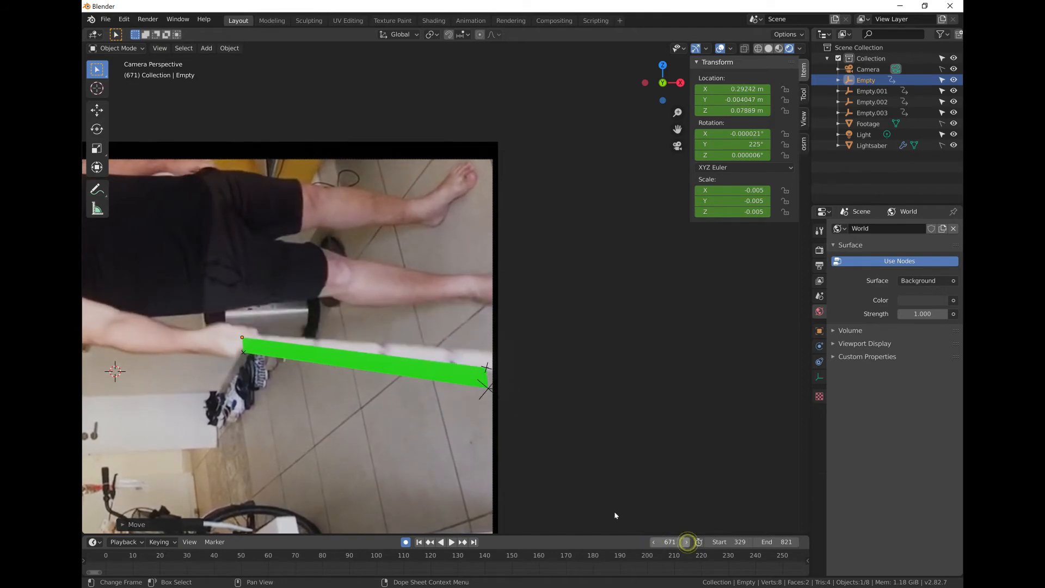
left_click(488, 369)
left_click(490, 393, "shift")
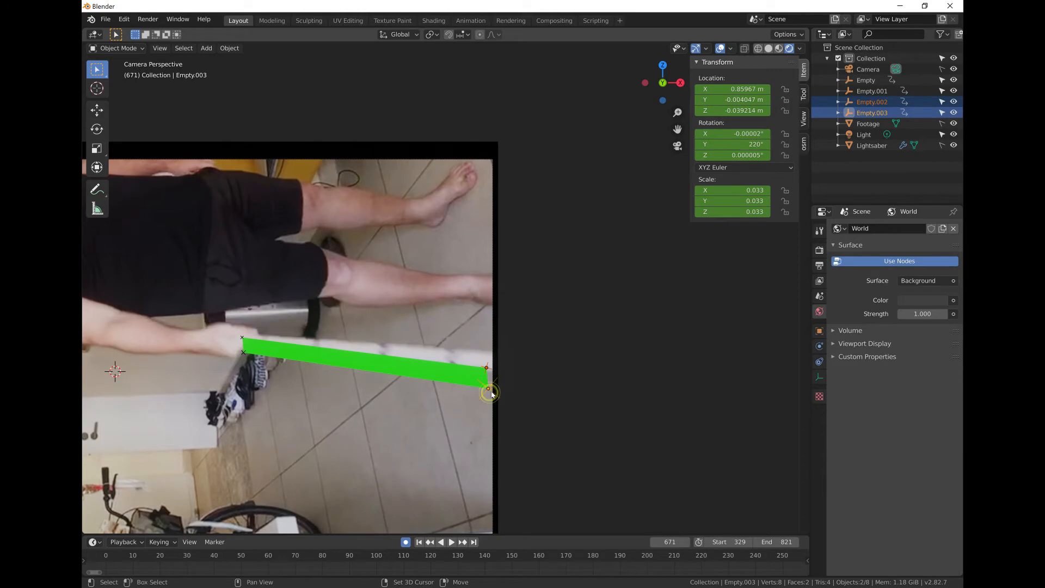
key("g")
left_click(508, 372)
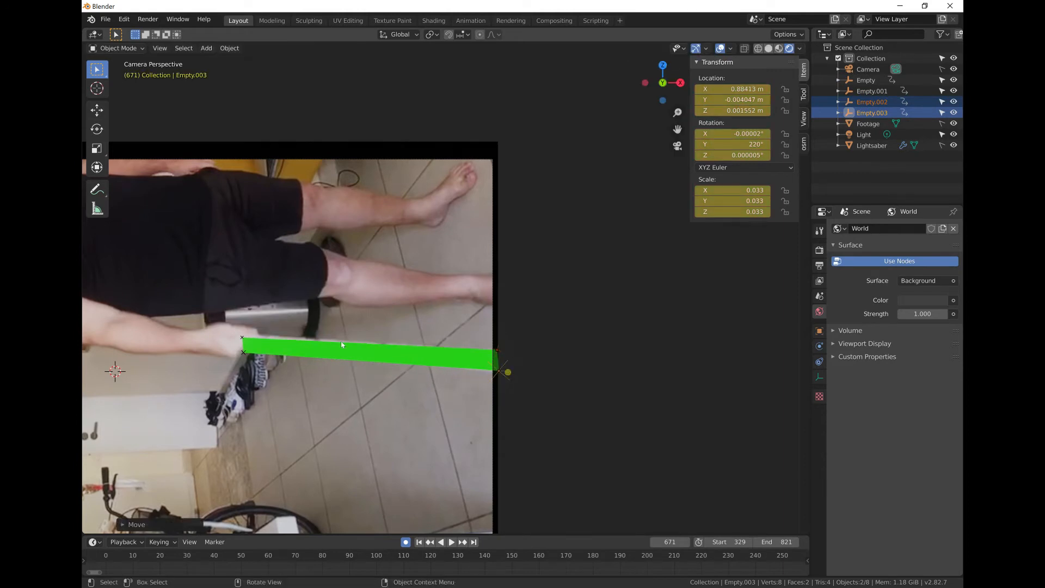
Step: Keyframe Empty at the hand, and move Empty.001 closer to it and keyframe it at about X 0.296, Z 0.05 m
left_click(244, 338)
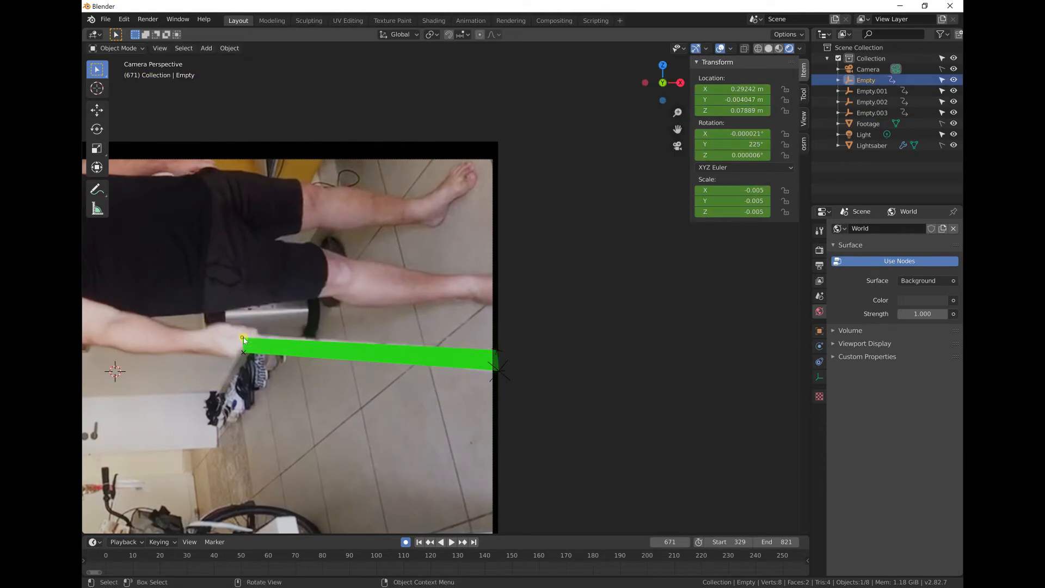
key("i")
left_click(244, 353)
key("g")
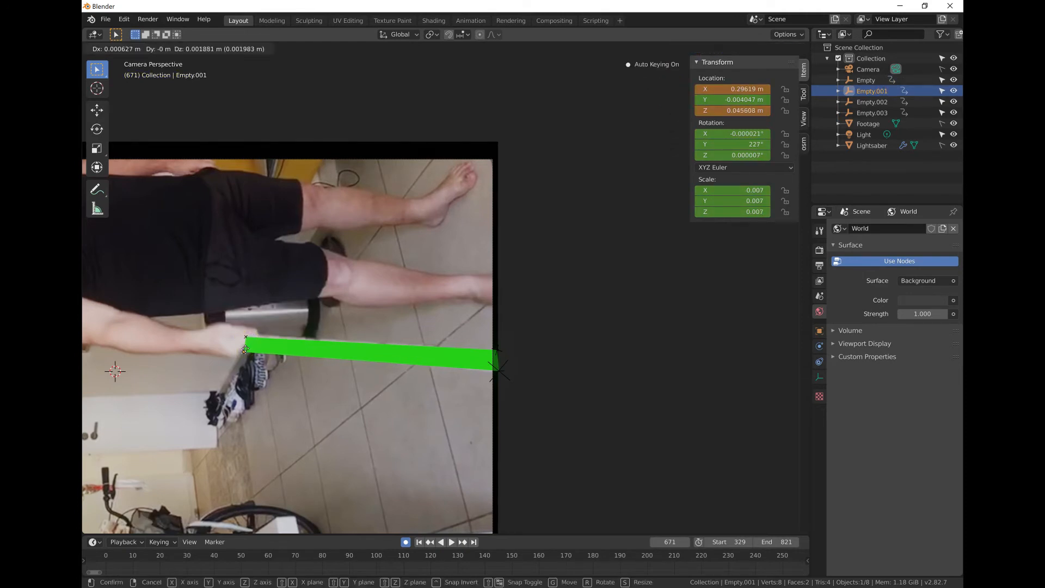
left_click(246, 346)
key("i")
Step: Review the frames back to 665, and at frame 668 move Empty.003 onto the stick's end at about X 0.878, Z 0.110 m
left_click(654, 542)
left_click(654, 543)
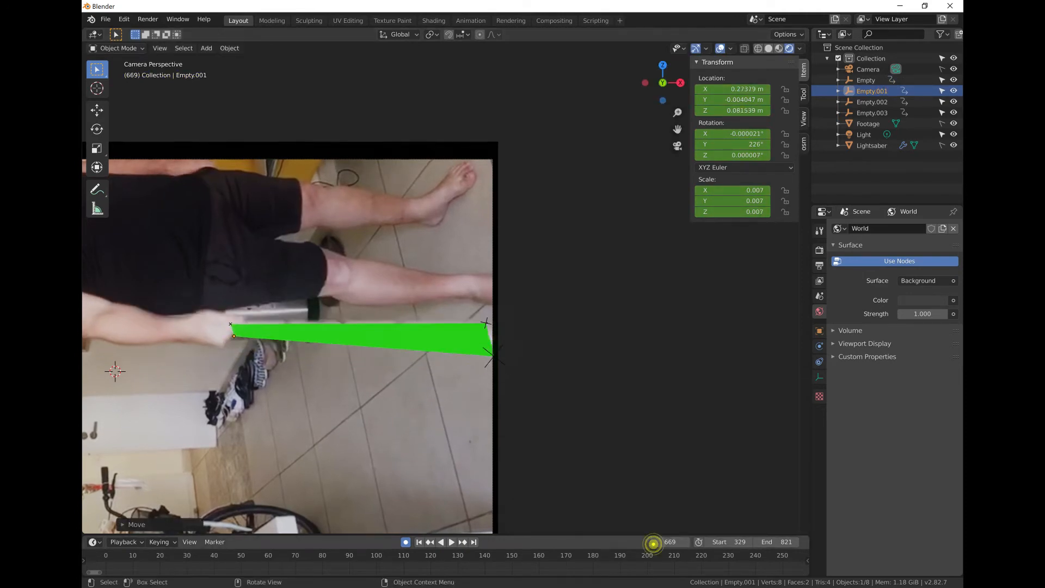
left_click(654, 542)
left_click(654, 542)
left_click(654, 542)
left_click(654, 543)
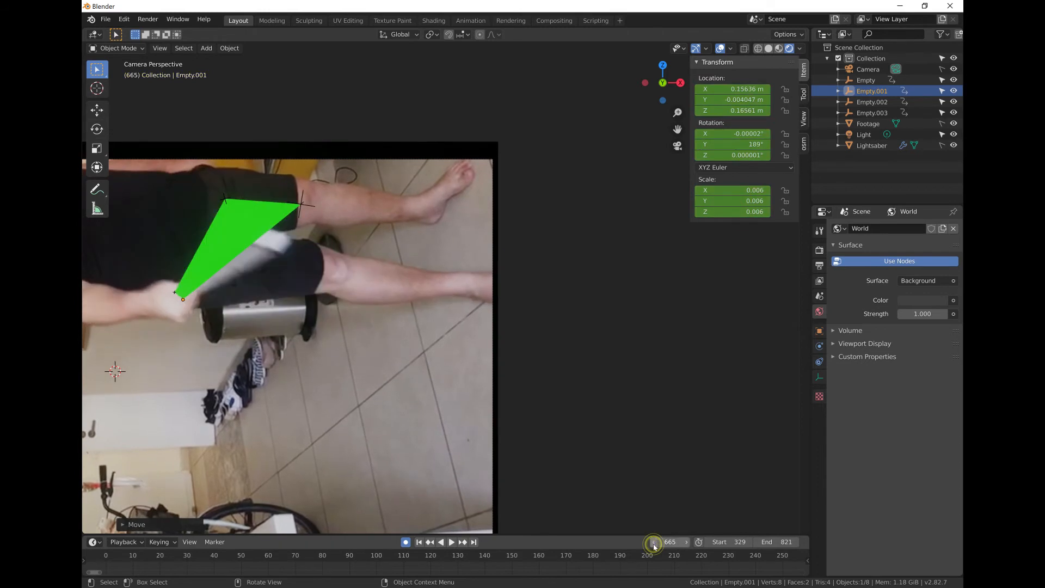
left_click(688, 543)
left_click(689, 542)
left_click(689, 543)
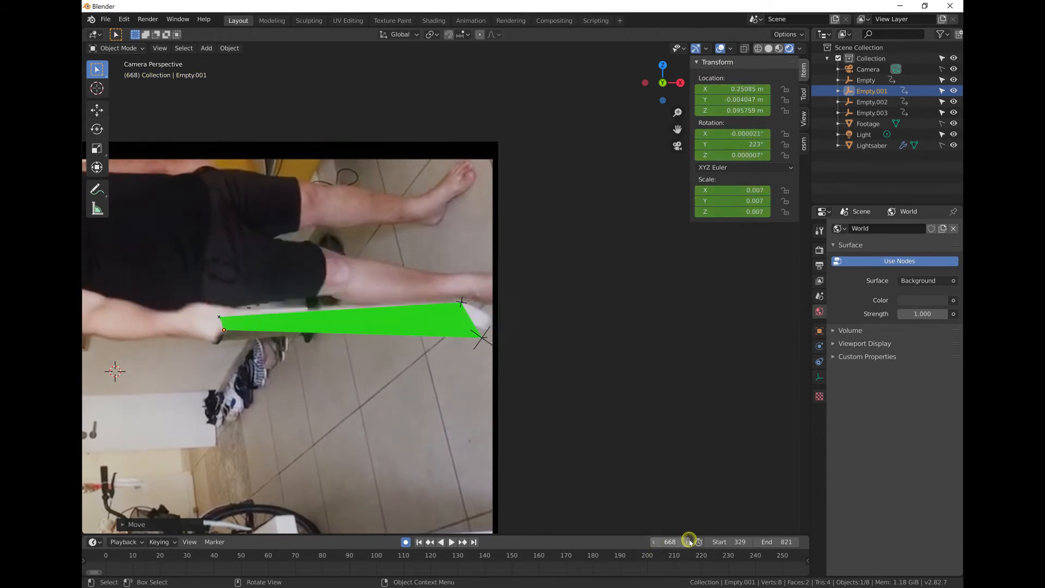
left_click(483, 340)
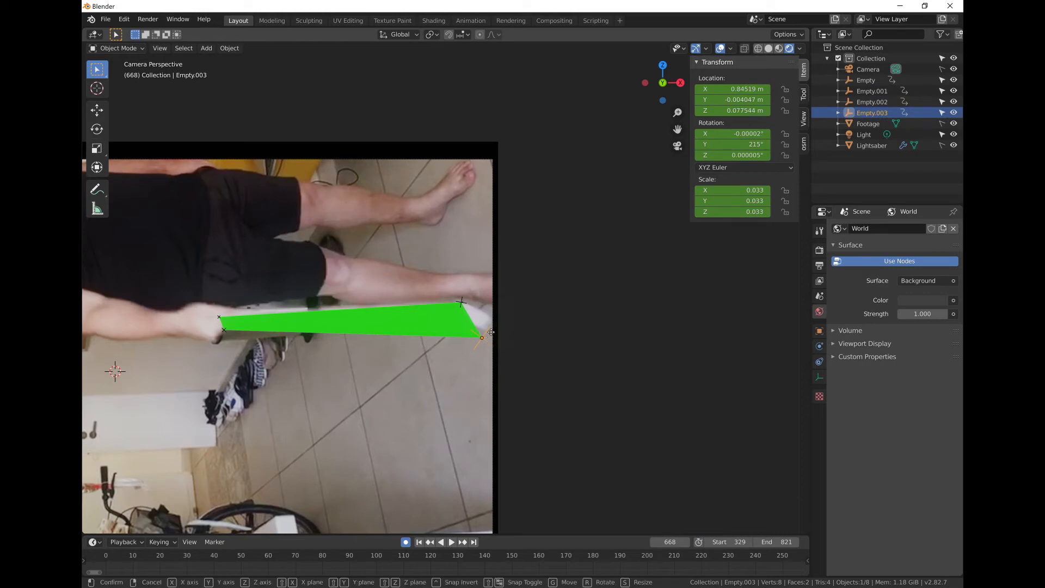
key("g")
left_click(502, 322)
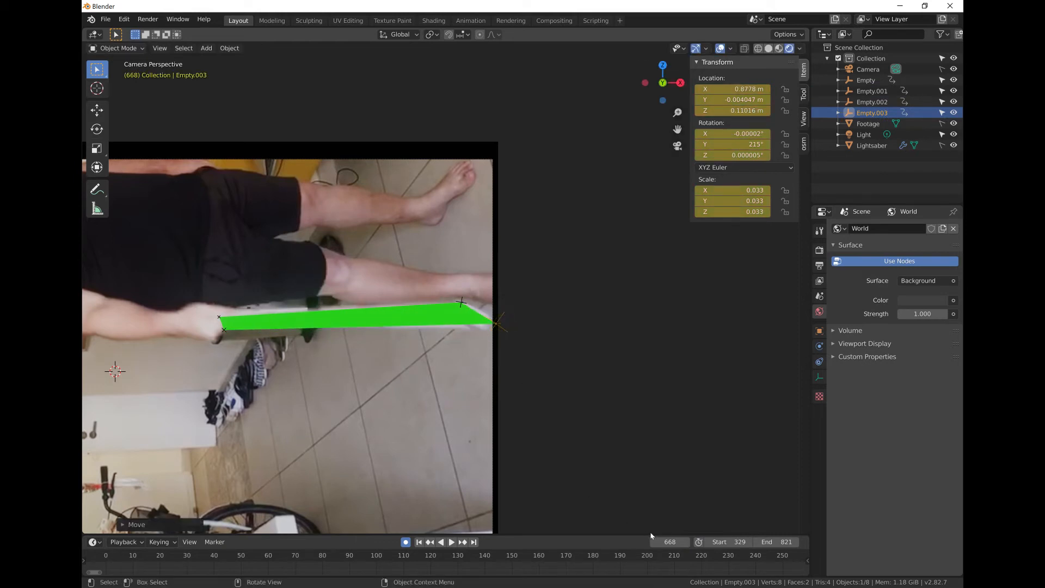
Step: Step forward through the frames from 668 to 688 to check the blade against the stick
left_click(686, 547)
left_click(686, 547)
left_click(686, 546)
left_click(686, 547)
left_click(687, 547)
left_click(686, 547)
left_click(686, 547)
left_click(687, 547)
left_click(687, 548)
left_click(687, 547)
left_click(687, 547)
left_click(687, 548)
left_click(687, 547)
left_click(687, 547)
left_click(687, 548)
left_click(687, 548)
scroll(501, 425, "down", 4)
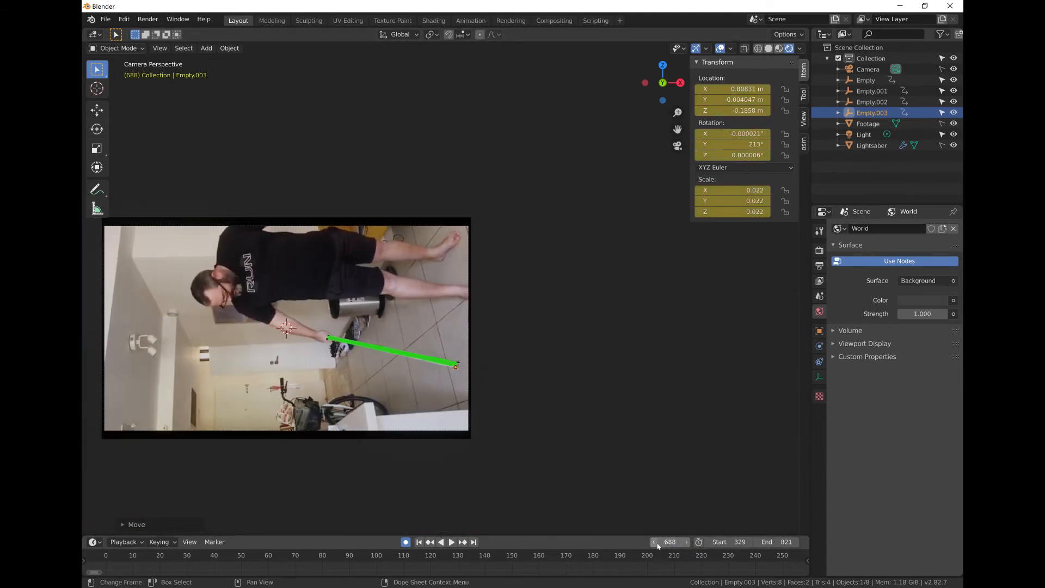
Step: At frame 685, extend the blade's tip by moving Empty.002 and Empty.003 together, with Empty.002 at about X 0.893, Z -0.152 m
left_click(657, 543)
left_click(656, 543)
left_click(656, 543)
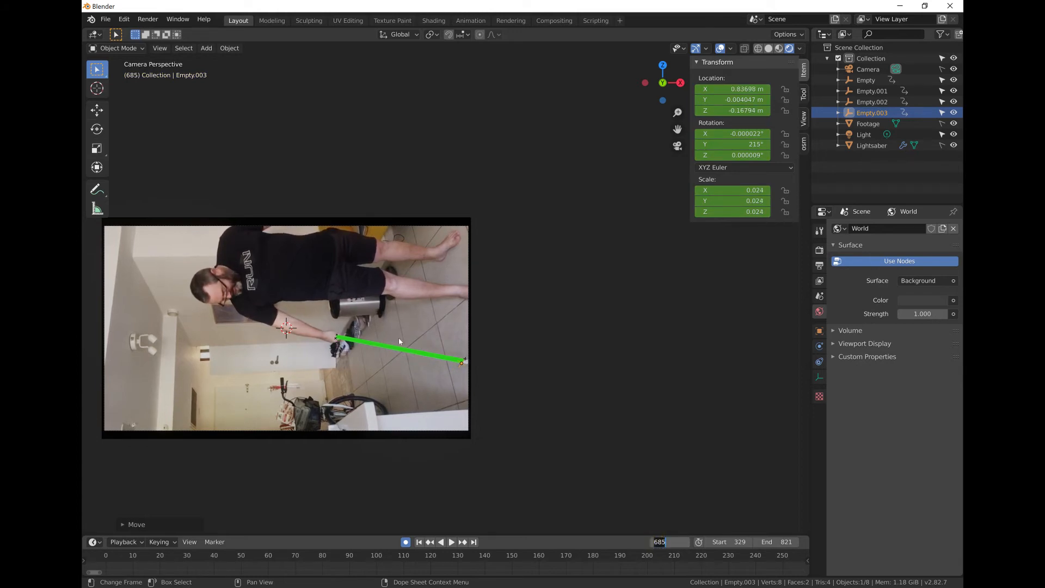
scroll(501, 393, "up", 8)
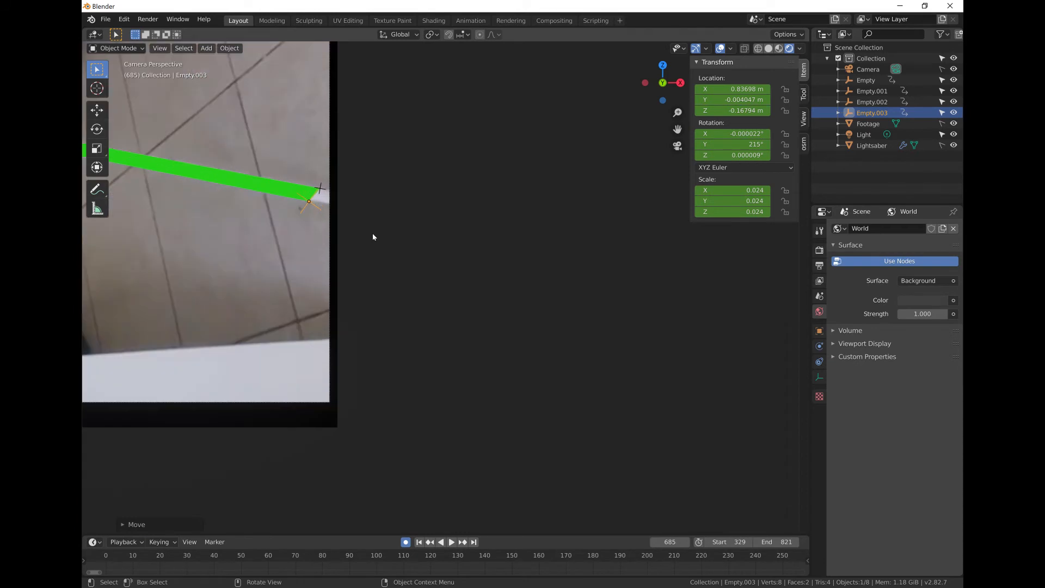
left_click(322, 190, "shift")
key("g")
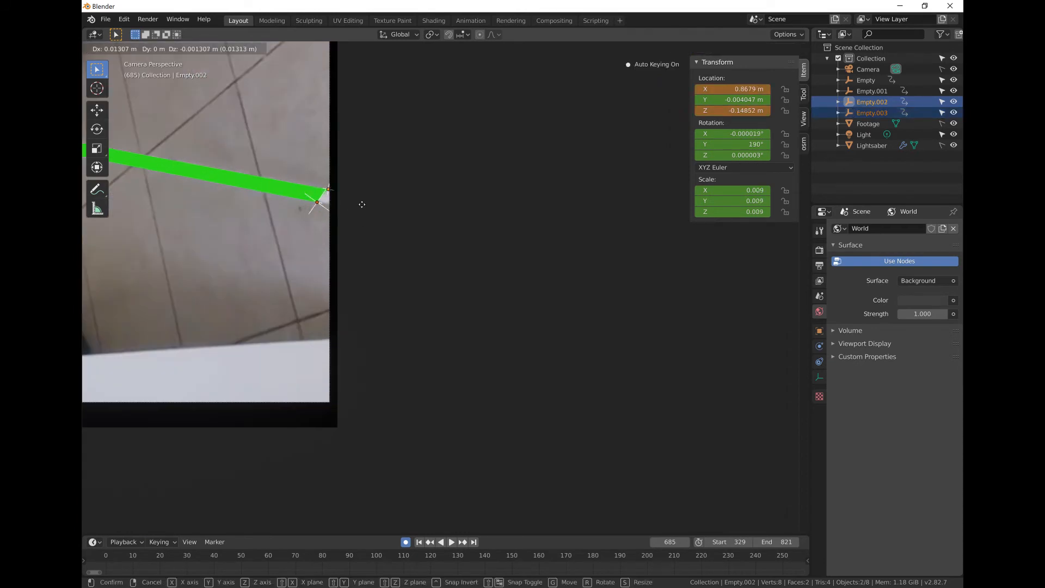
left_click(372, 208)
scroll(516, 354, "down", 6)
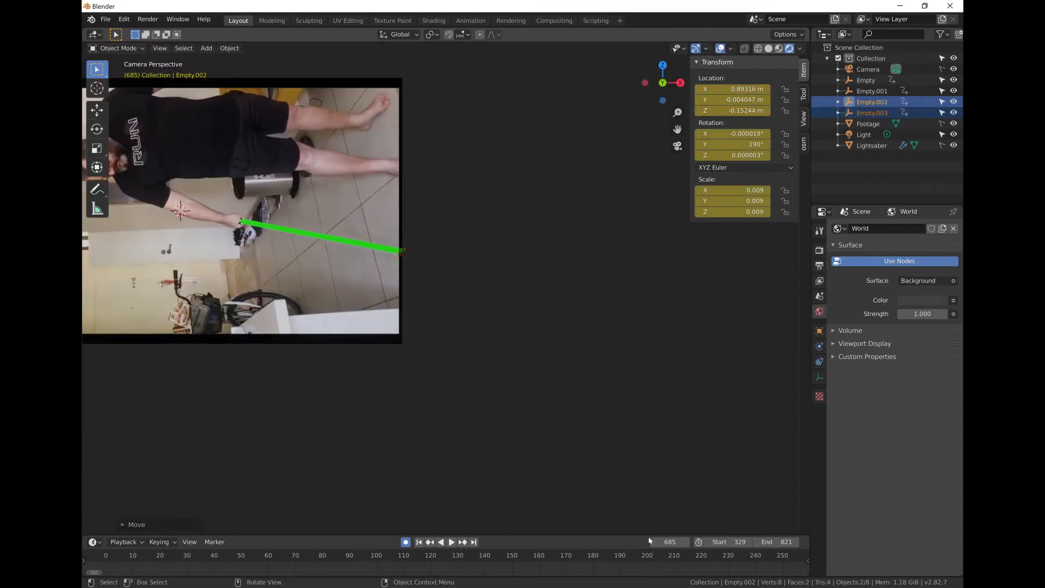
Step: Scrub to frame 698, then step back and forth up close to frame 692, comparing the blade's tip with the stick
left_click_drag(672, 542, 680, 543)
scroll(358, 259, "up", 8)
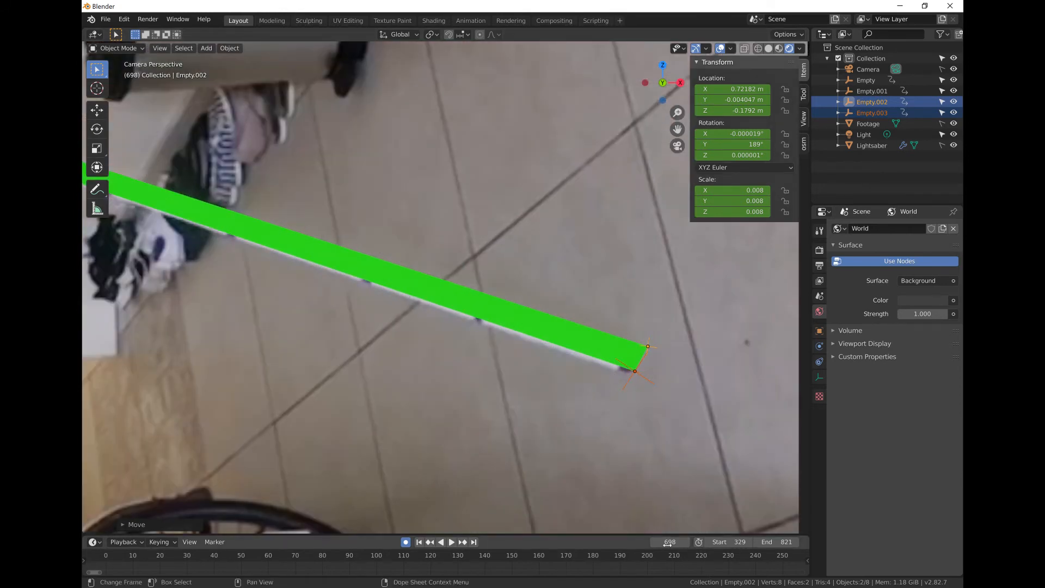
left_click(655, 542)
left_click(655, 542)
left_click(655, 542)
left_click(655, 543)
left_click(655, 542)
left_click(655, 543)
left_click(655, 542)
left_click(655, 543)
left_click(687, 542)
left_click(688, 543)
left_click(687, 542)
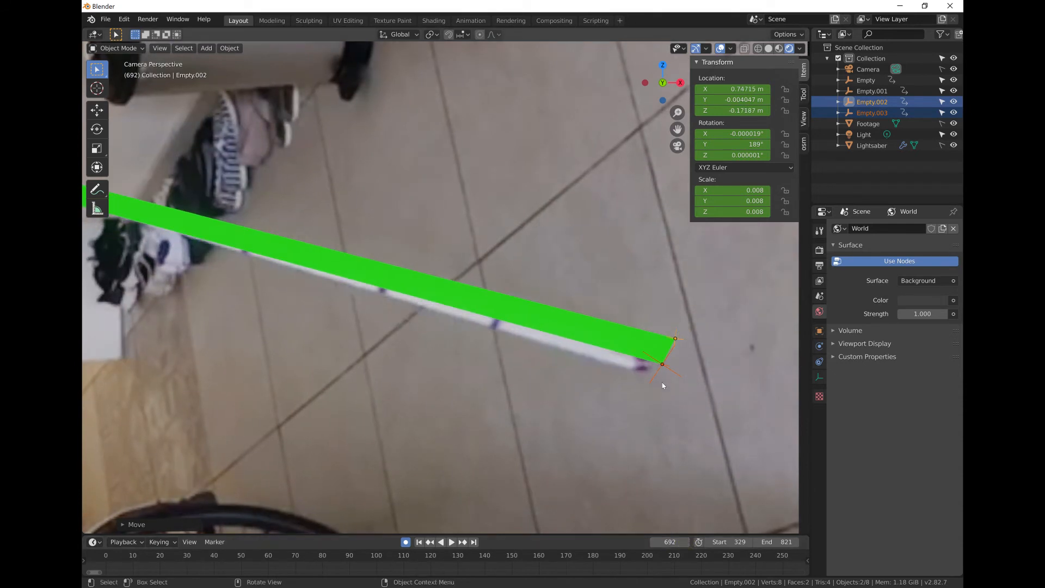
Step: At frame 692, move Empty.002 and Empty.003 onto the stick's end and scale them down, with Empty.002 at about X 0.726, Z -0.185 m
left_click(662, 366)
left_click(676, 340, "shift")
key("g")
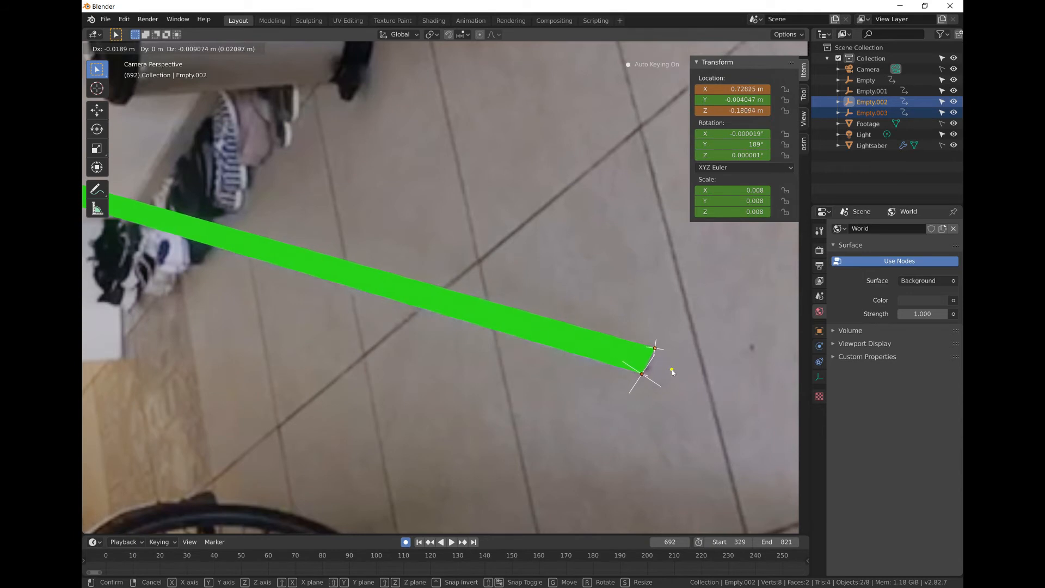
left_click(672, 372)
key("s")
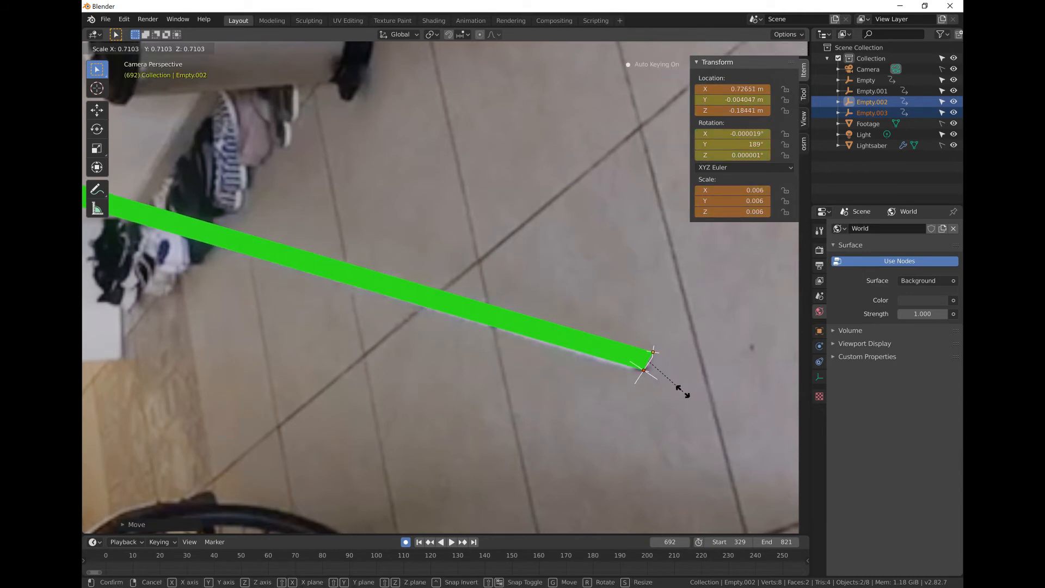
left_click(689, 393)
key("g")
left_click(688, 399)
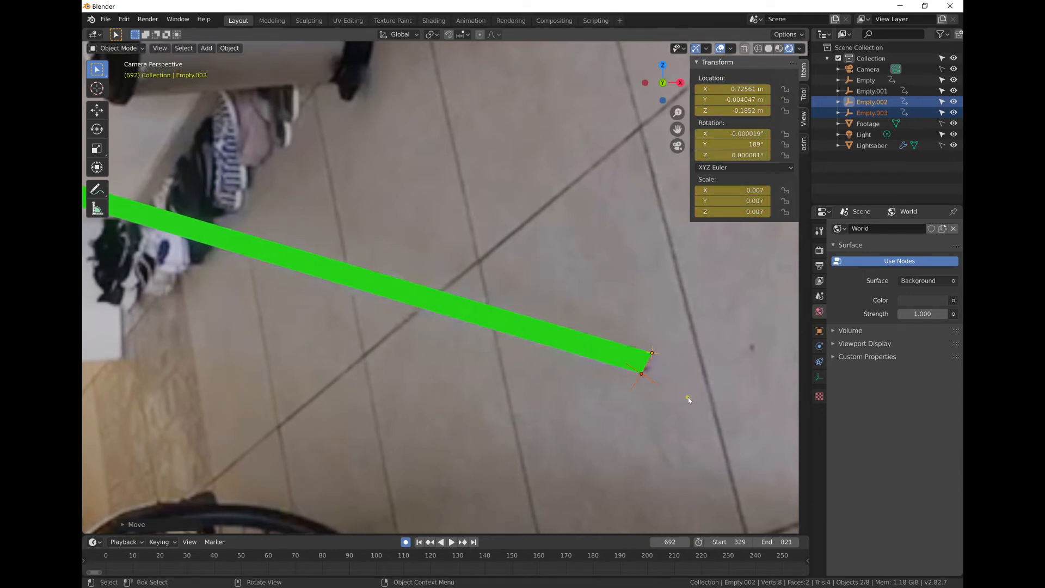
scroll(655, 476, "down", 5)
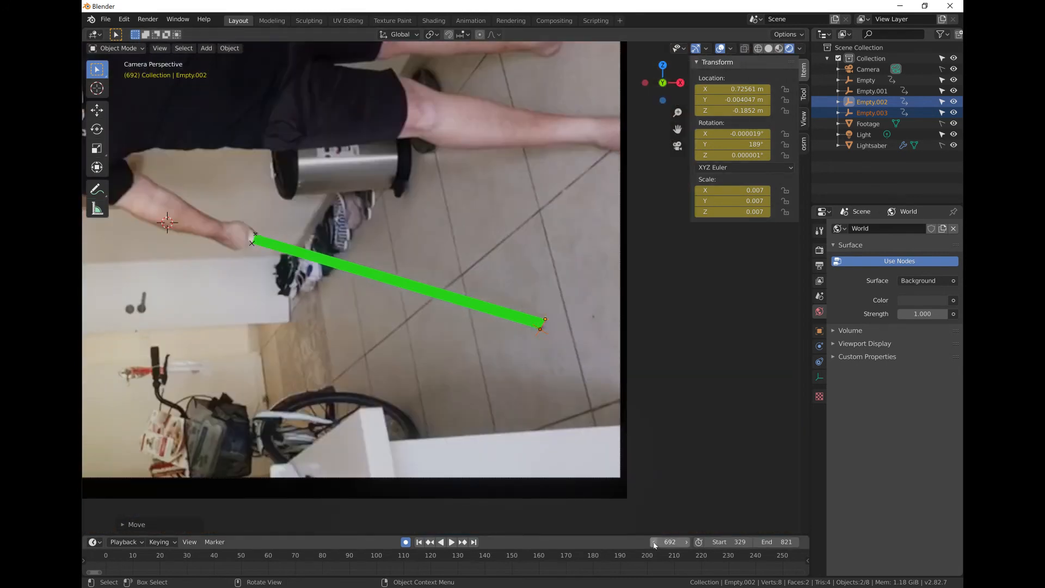
Step: Step back to frame 686 and forward to 689, comparing the blade with the stick
left_click(654, 542)
left_click(654, 542)
left_click(653, 543)
left_click(654, 542)
left_click(654, 542)
left_click(654, 543)
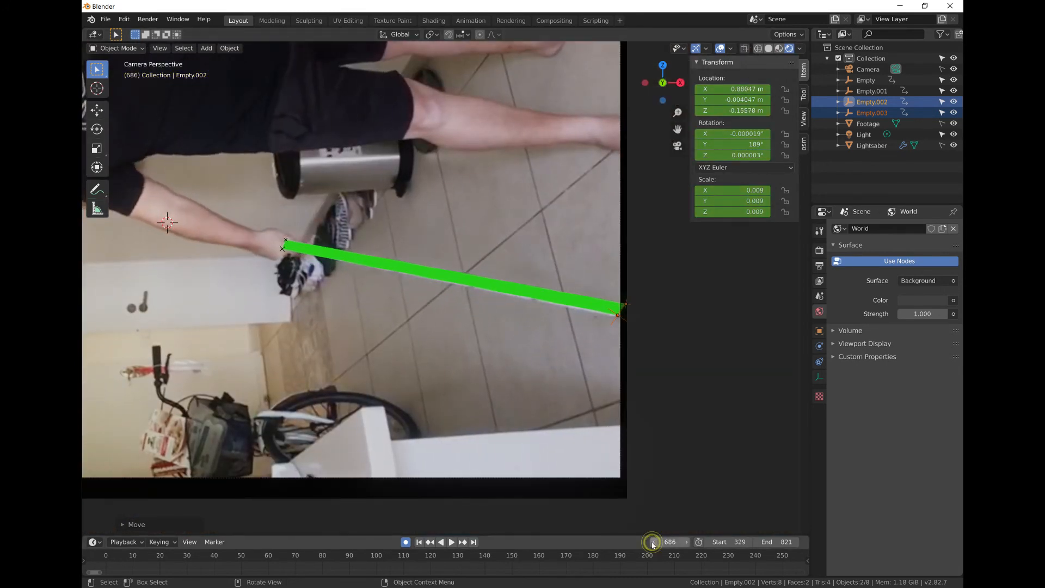
left_click(685, 542)
left_click(685, 542)
left_click(686, 542)
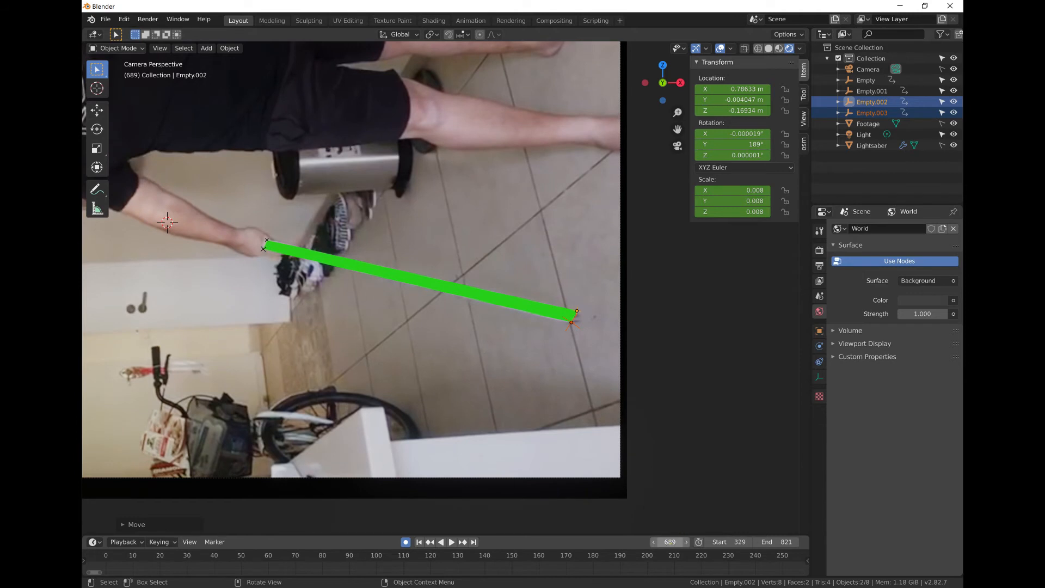
Step: At frame 716, move Empty.002 onto the stick's end at about X 0.549, Z 0.072 m
left_click_drag(670, 544, 699, 544)
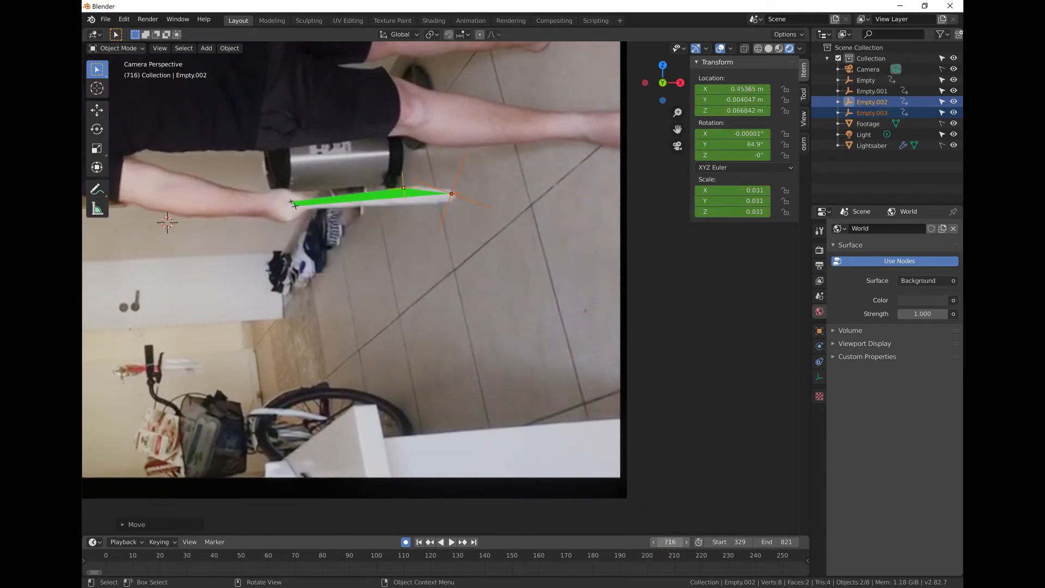
left_click(405, 190)
left_click_drag(405, 187, 455, 186)
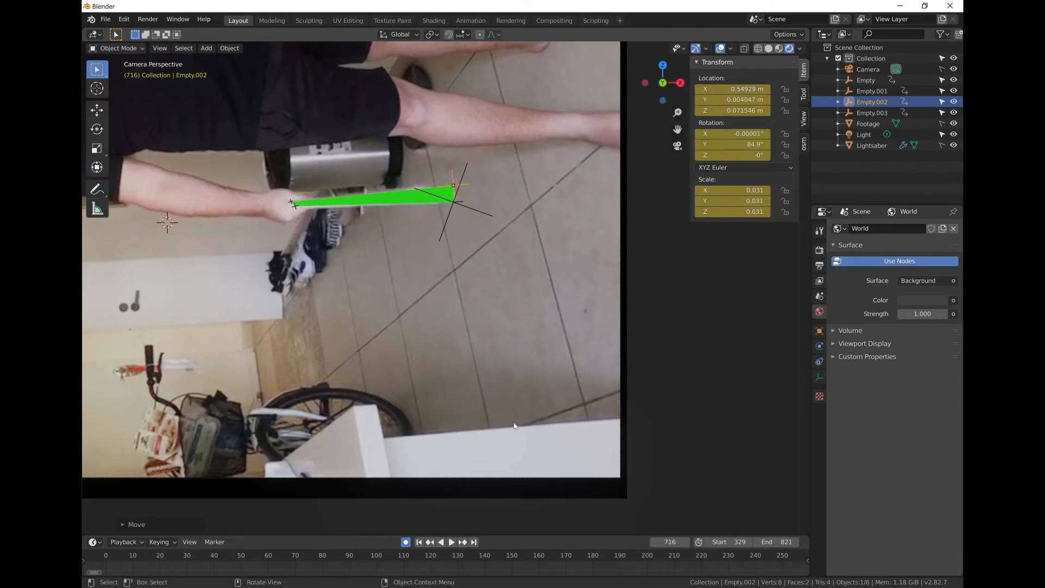
Step: Play the animation from frame 329 to about frame 385 to check how the blade follows the stick
key("alt+Tab")
left_click(775, 238)
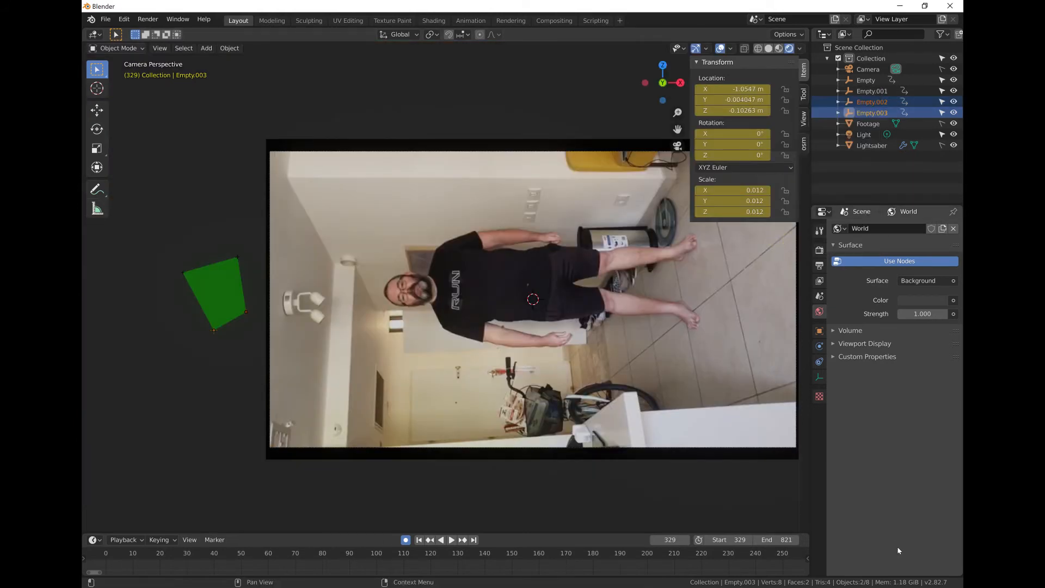
scroll(416, 381, "down", 2)
scroll(524, 343, "up", 4)
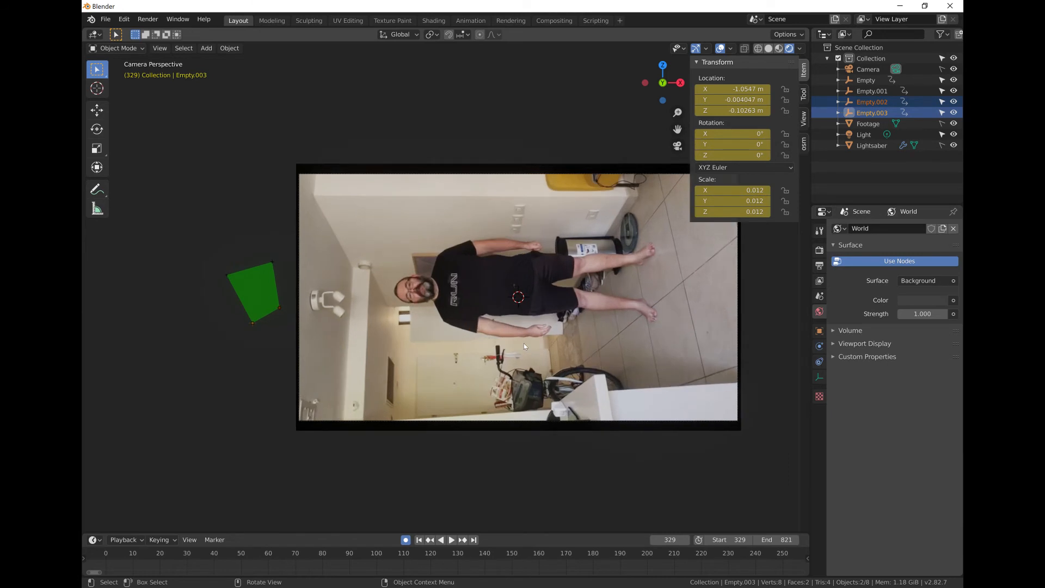
scroll(536, 359, "down", 1)
middle_click_drag(599, 385, 526, 373, "shift")
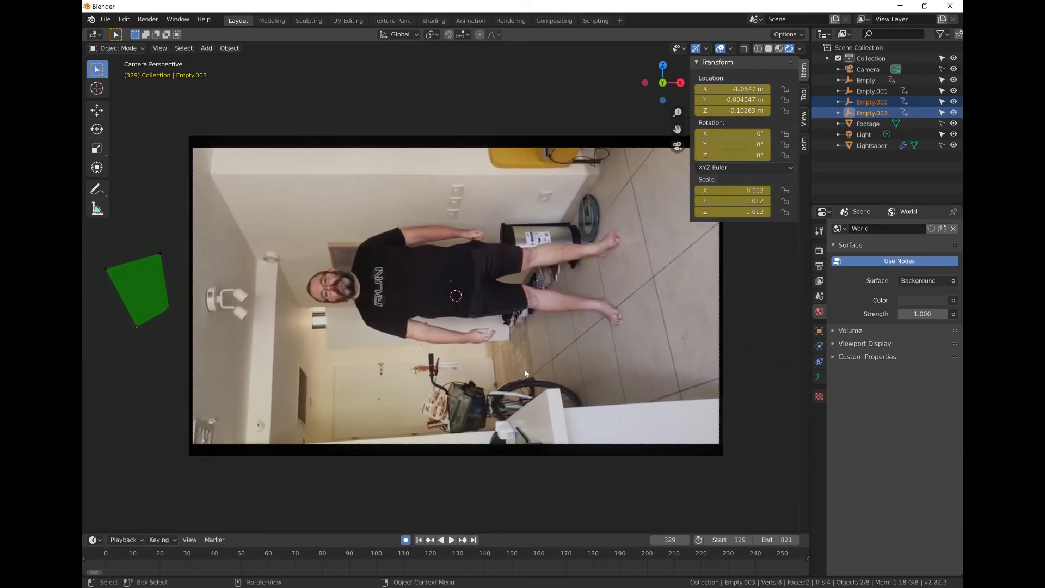
left_click(451, 539)
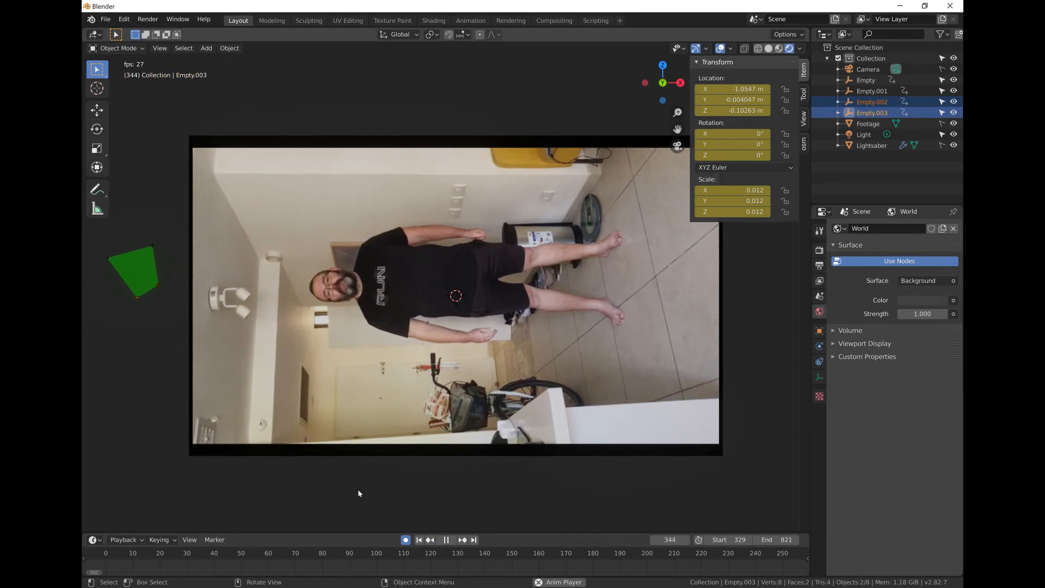
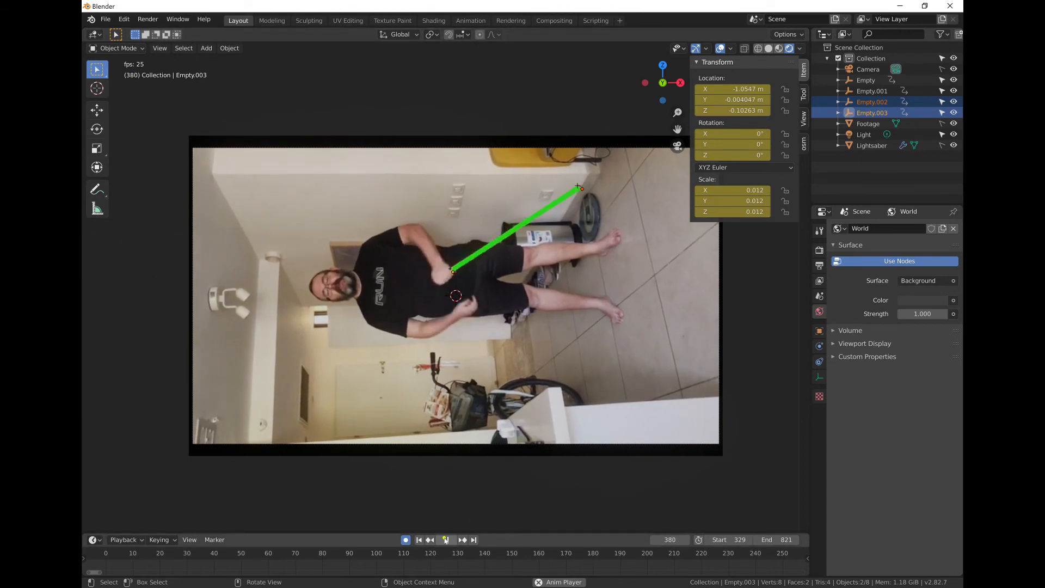
key("space")
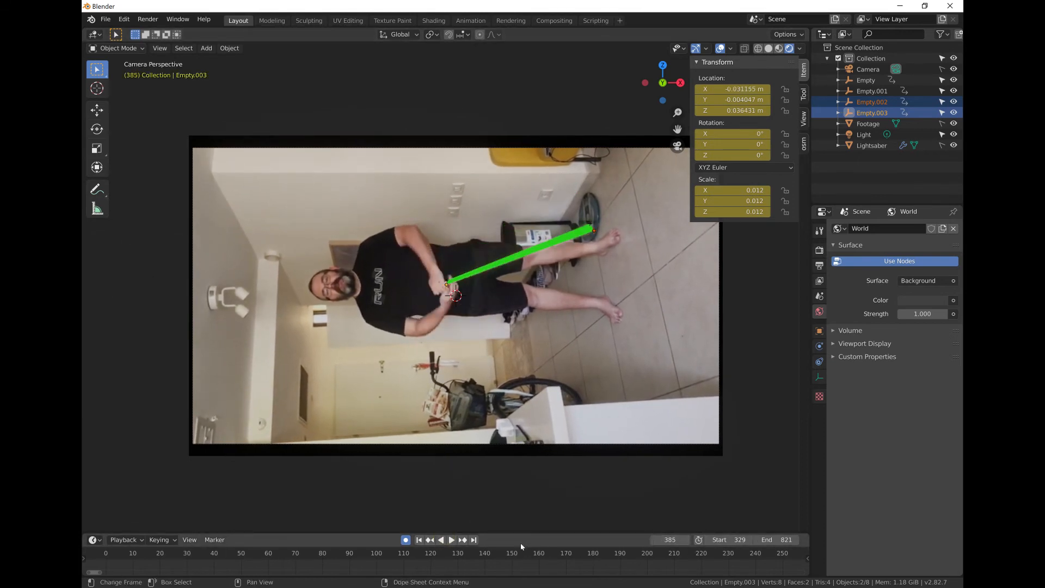
Step: At frame 815, move Empty.002 and Empty.003 together onto the stick's end, with Empty.003 at about X -0.665, Z -0.239 m
left_click(475, 539)
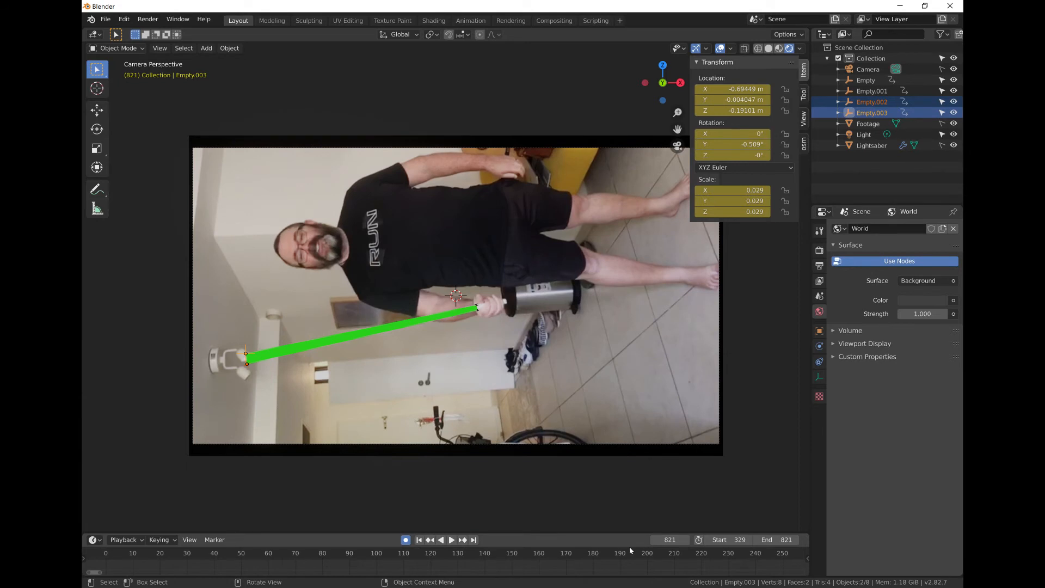
left_click_drag(668, 540, 643, 539)
scroll(243, 381, "up", 1)
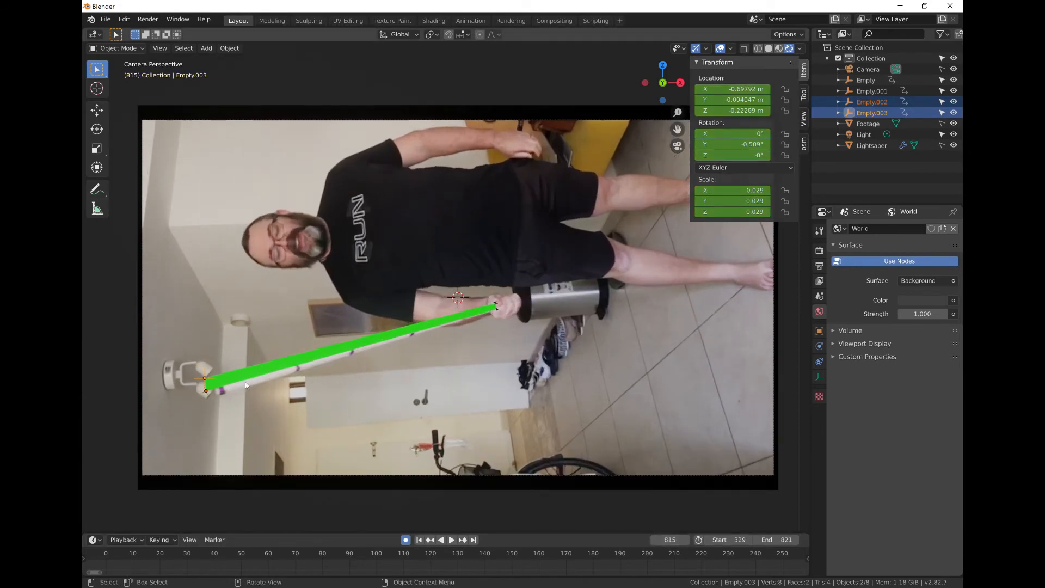
key("g")
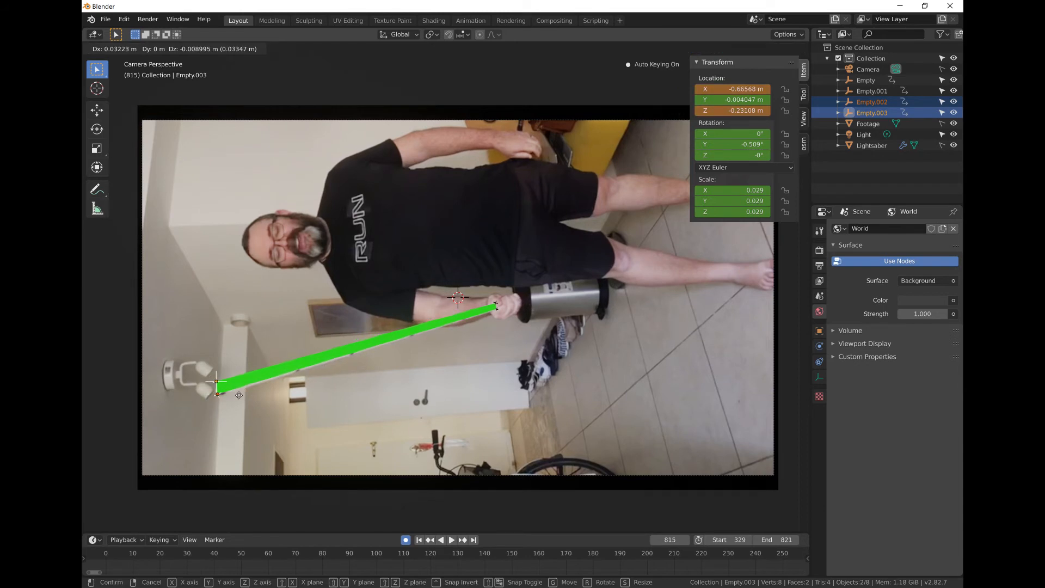
left_click(238, 398)
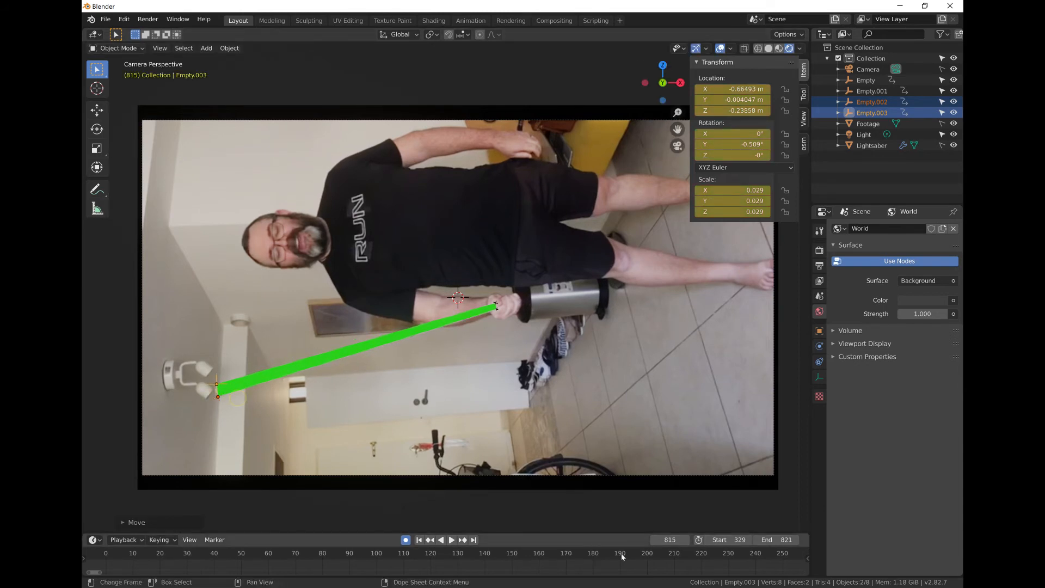
Step: At frame 801, move Empty.002 and Empty.003 together onto the stick's end, with Empty.003 at about X -0.606, Z -0.197 m
mouse_move(665, 542)
left_mouse_down()
mouse_move(621, 542)
mouse_move(650, 541)
left_mouse_up()
key("g")
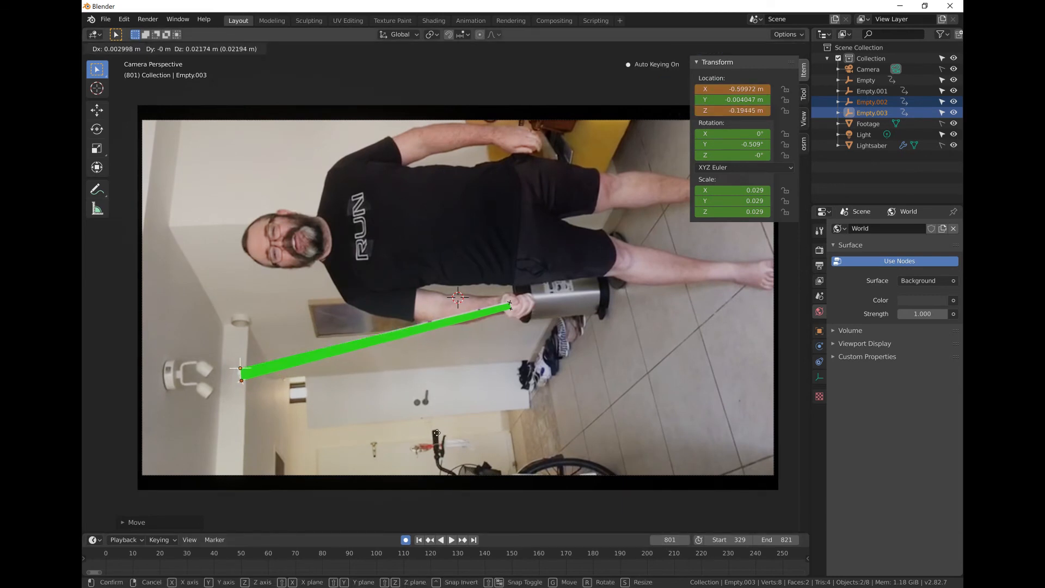
left_click(435, 434)
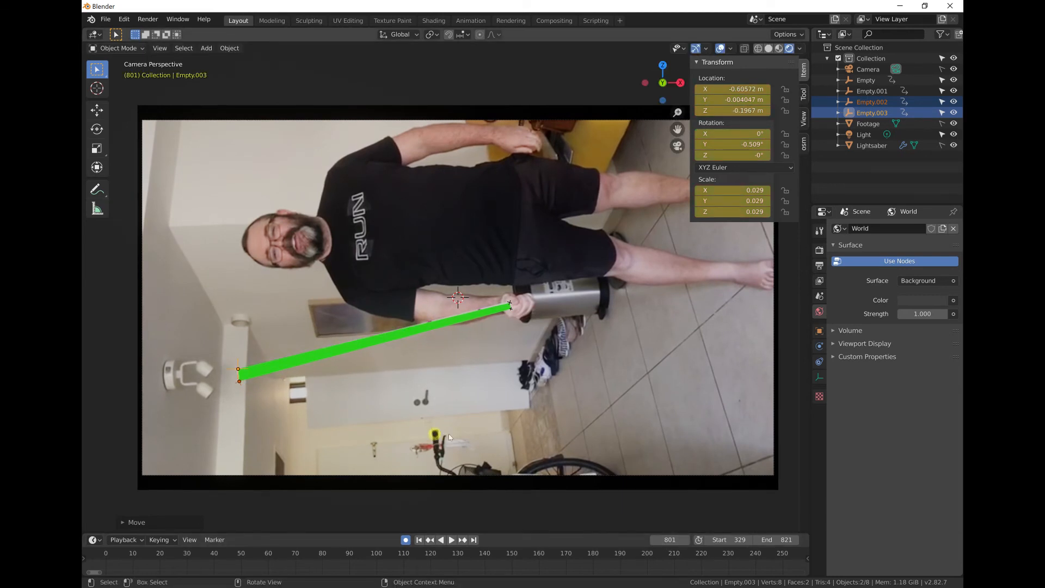
Step: Play the animation from frame 669 through the final frame to check the corrected blade
left_click_drag(664, 543, 593, 544)
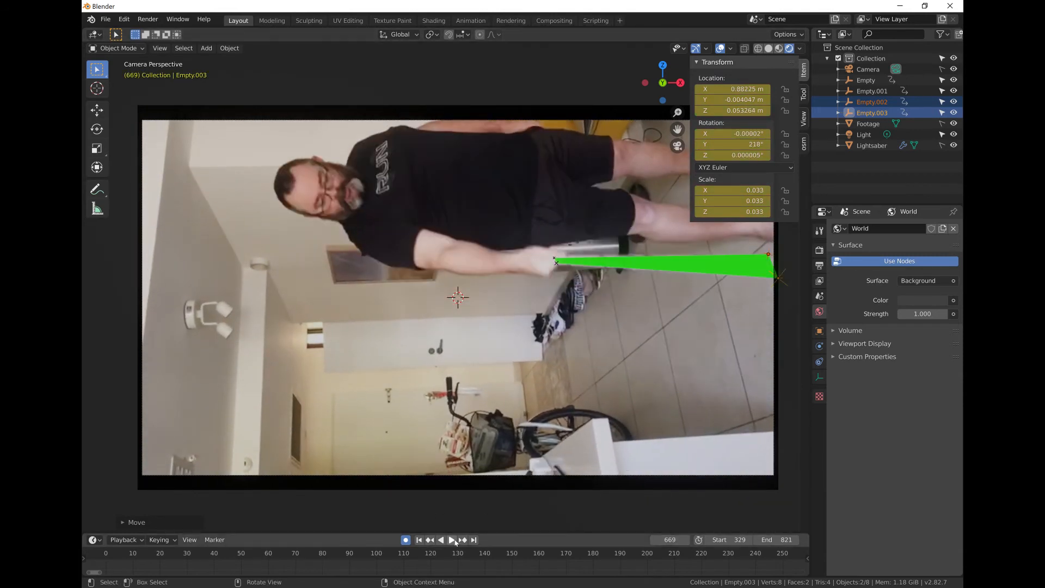
left_click(454, 540)
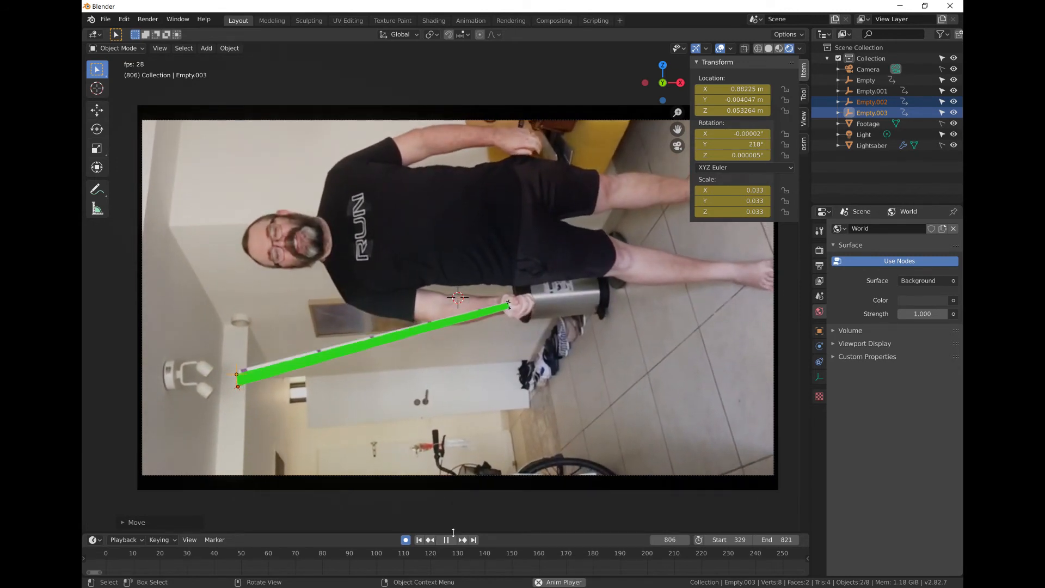
left_click(446, 540)
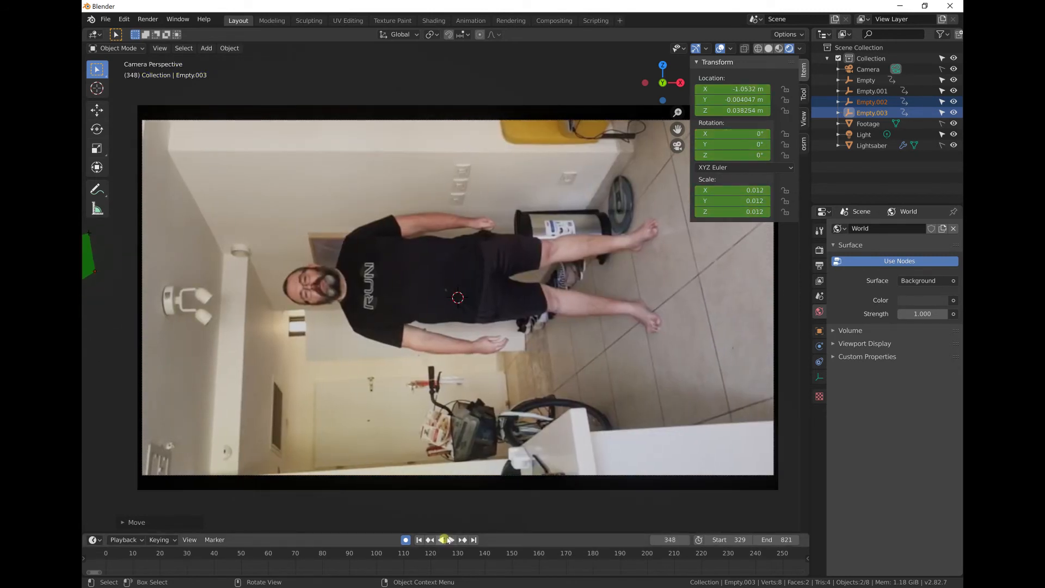
Step: Go back from the last frame to frame 806 and move Empty.002 and Empty.003 together, with Empty.003 at about X -0.612, Z -0.200 m
left_click(675, 540)
left_click(475, 541)
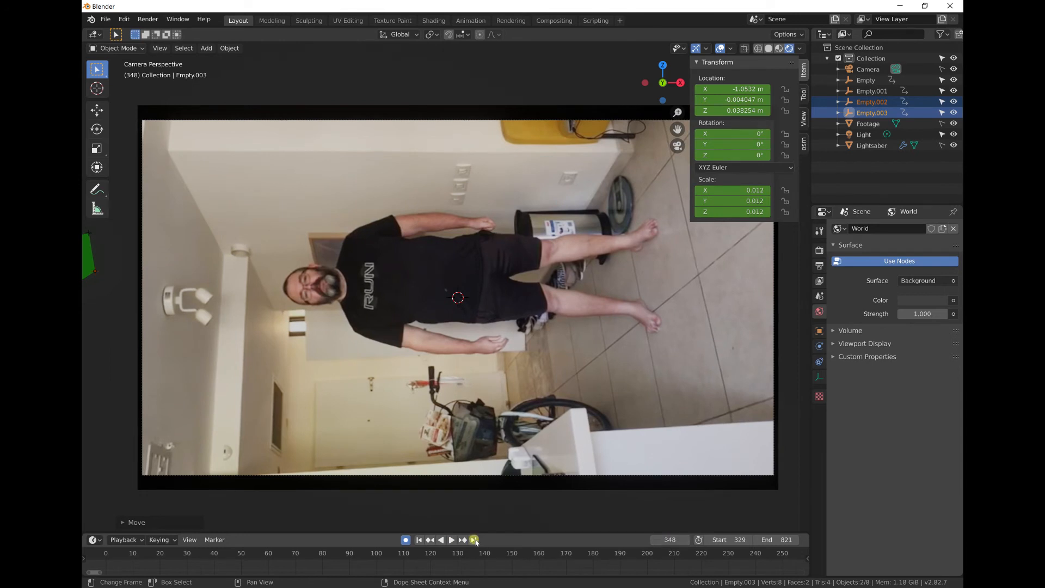
left_click(653, 540)
left_click(653, 540)
left_click(653, 541)
left_click(653, 540)
left_click(653, 540)
left_click(653, 540)
left_click(653, 540)
left_click(653, 540)
left_click(653, 540)
left_click(653, 540)
left_click(653, 540)
left_click(652, 541)
left_click(653, 541)
left_click(653, 540)
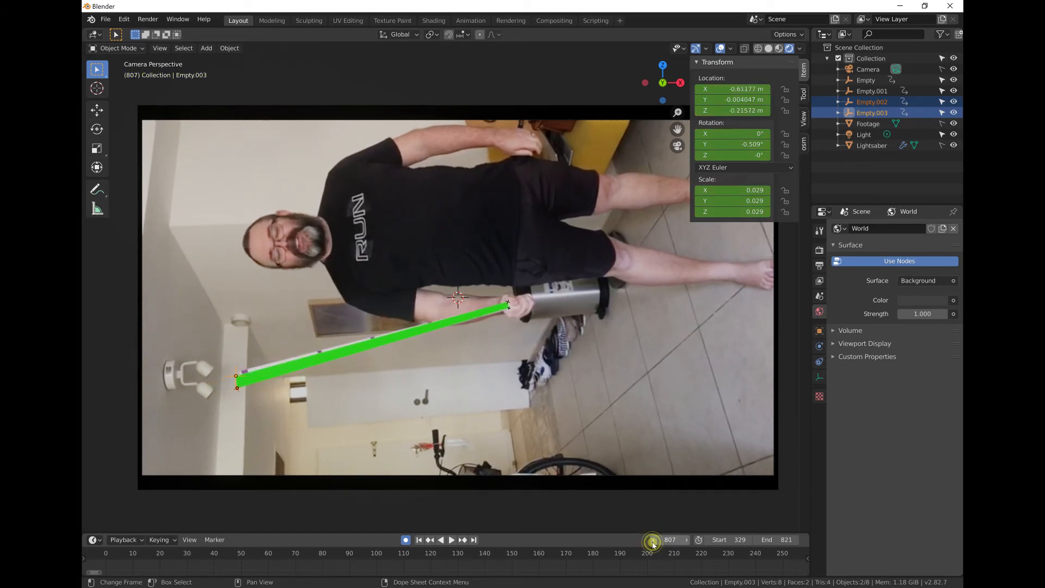
left_click(653, 540)
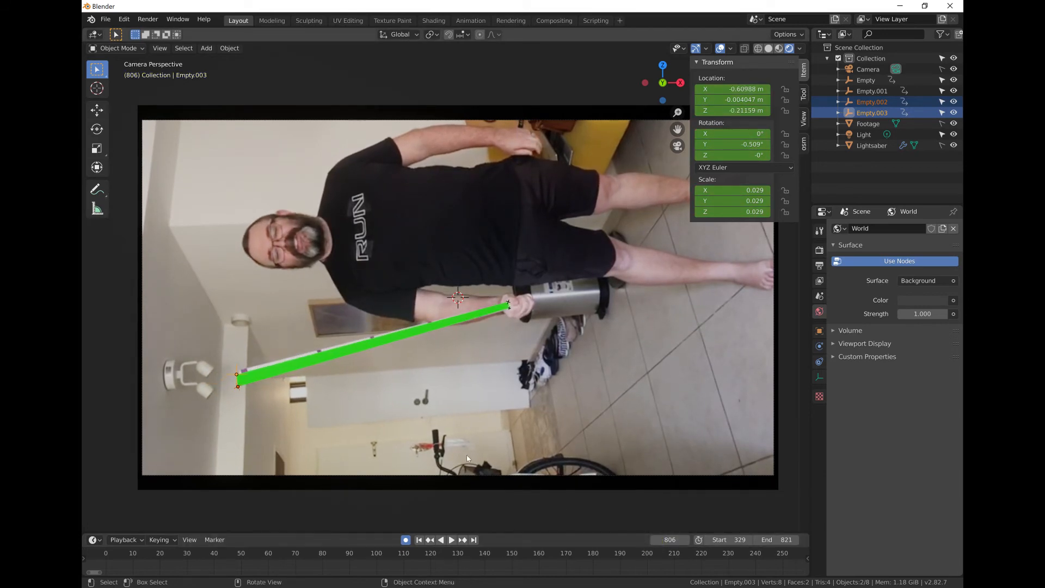
key("g")
left_click(367, 412)
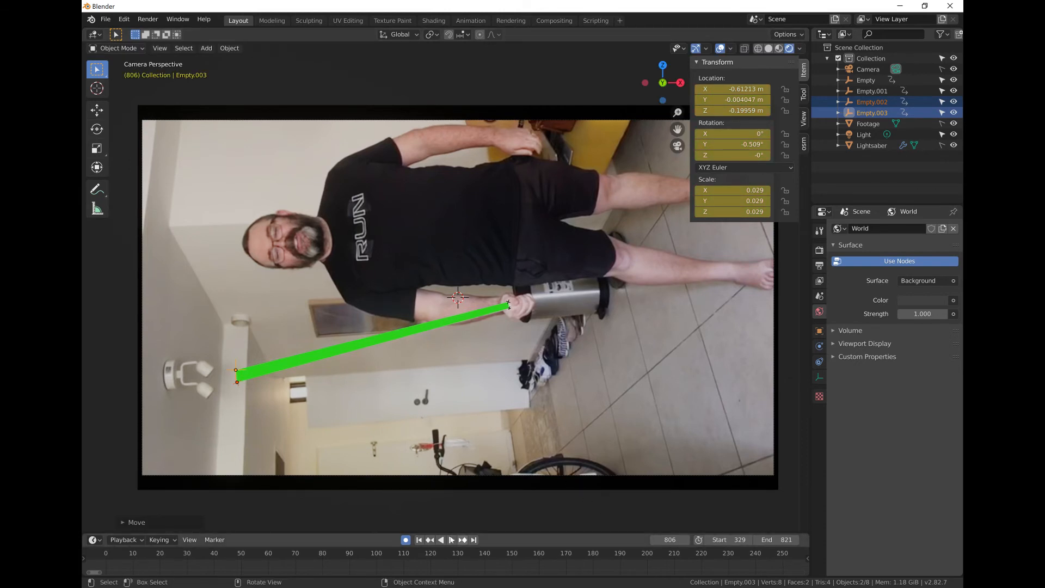
Step: Review the frames from 329 onward, and at frame 575 move Empty.002 at the hand to about X -0.147, Z 0.309 m
left_click(419, 540)
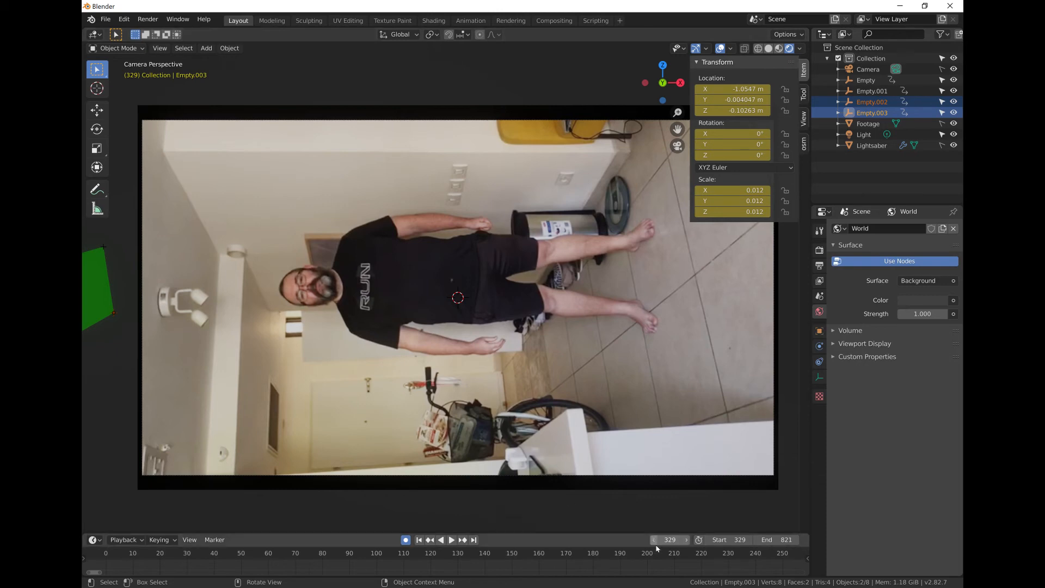
left_click_drag(666, 539, 798, 540)
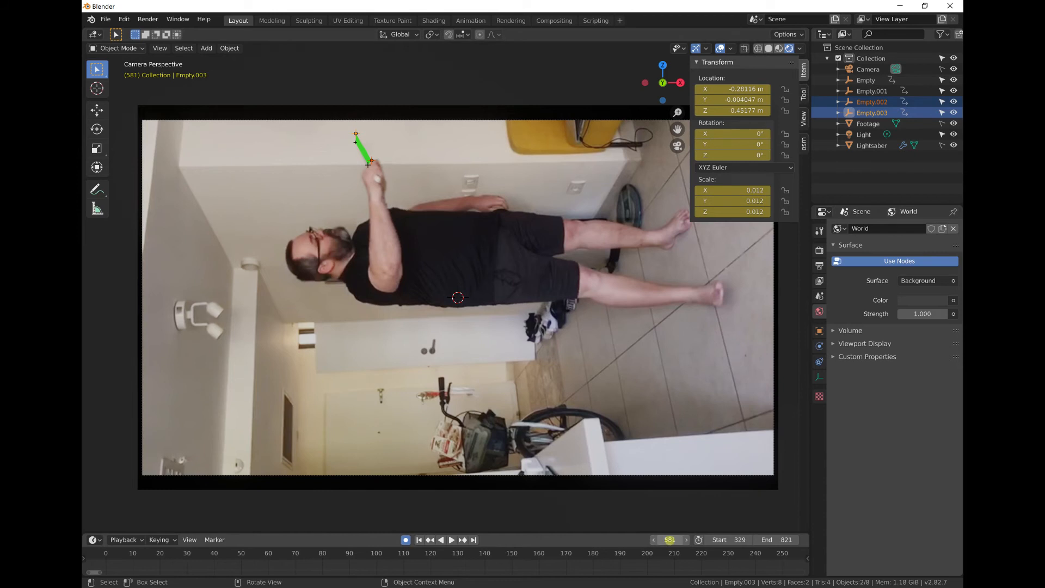
left_click_drag(670, 540, 667, 539)
scroll(441, 184, "up", 2)
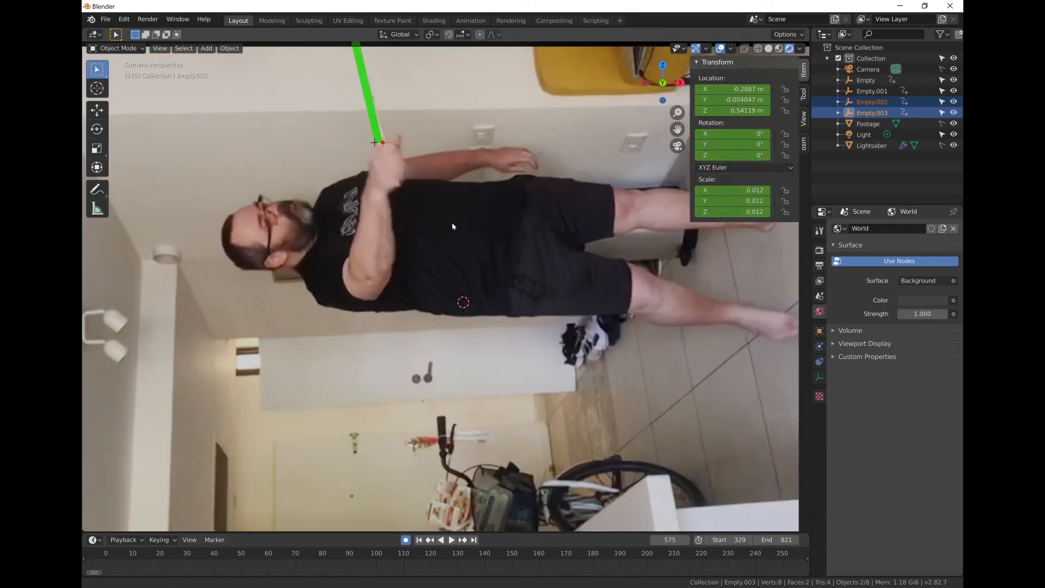
middle_click_drag(442, 189, 490, 397, "shift")
scroll(450, 403, "up", 2)
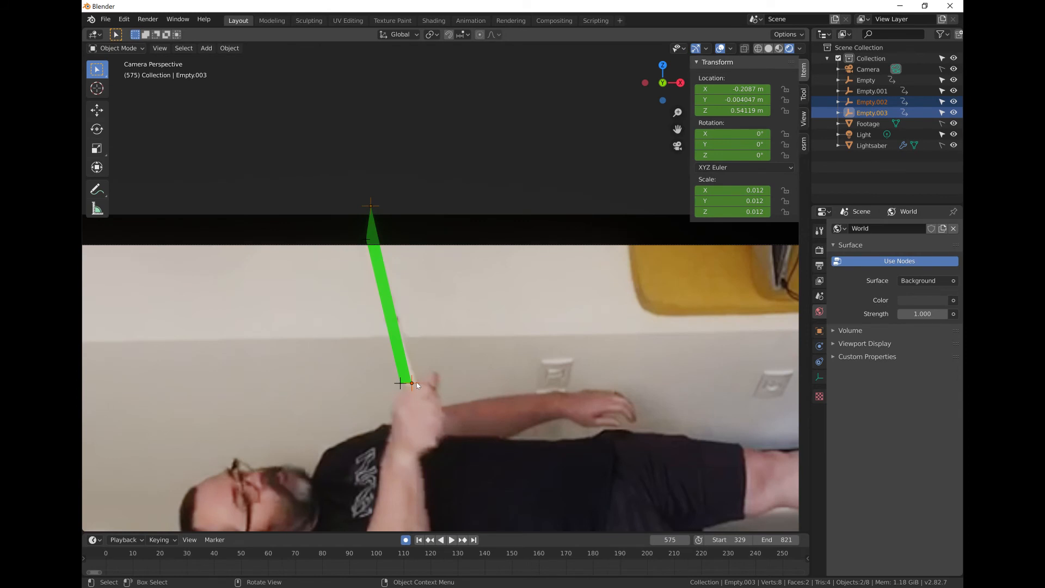
left_click(417, 382)
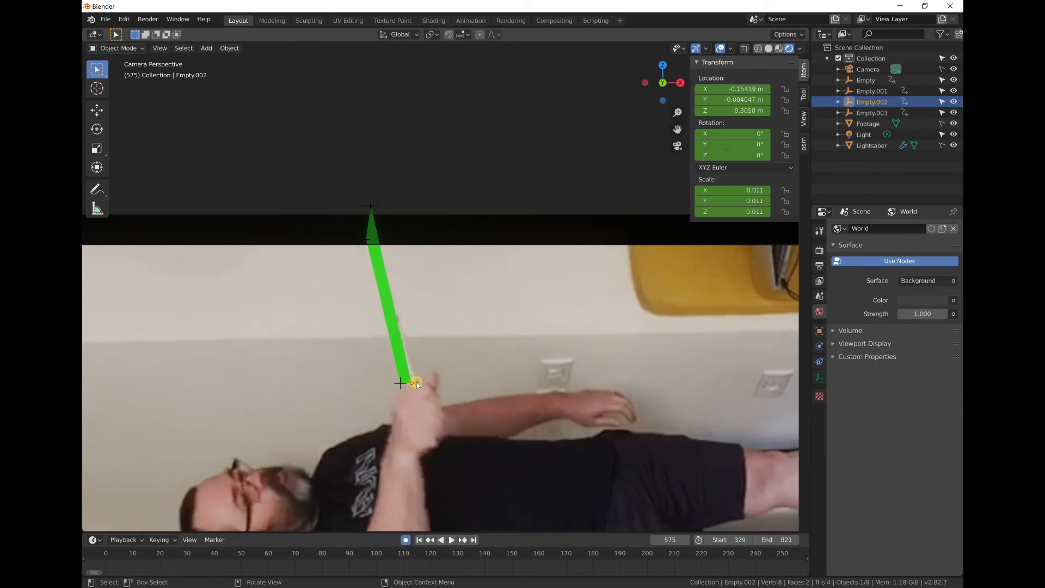
key("g")
left_click(410, 384)
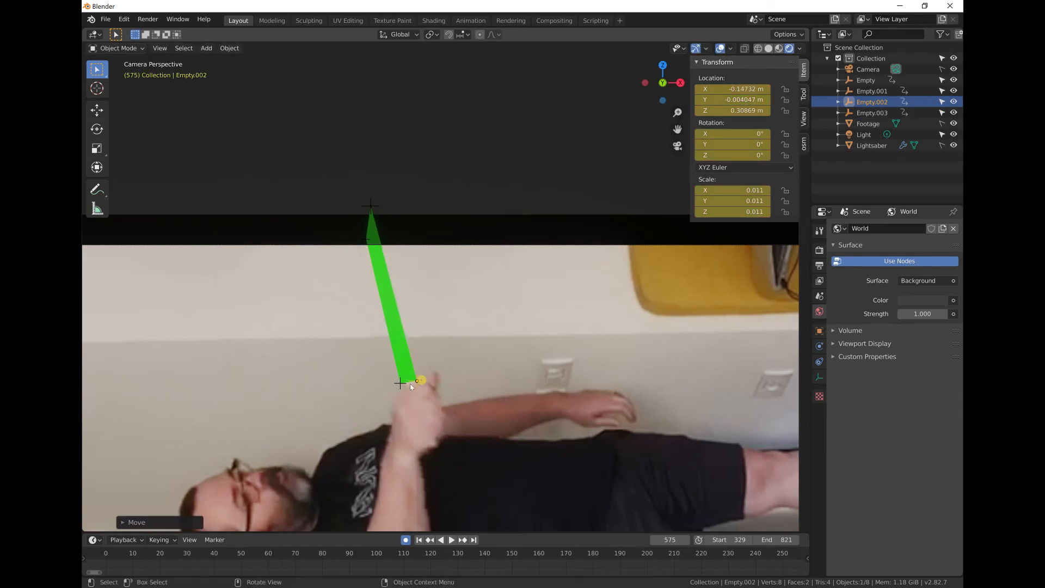
Step: At frame 575, move Empty onto the other side of the stick at the hand, at about X -0.161, Z 0.301 m
left_click(400, 384)
key("g")
left_click(404, 385)
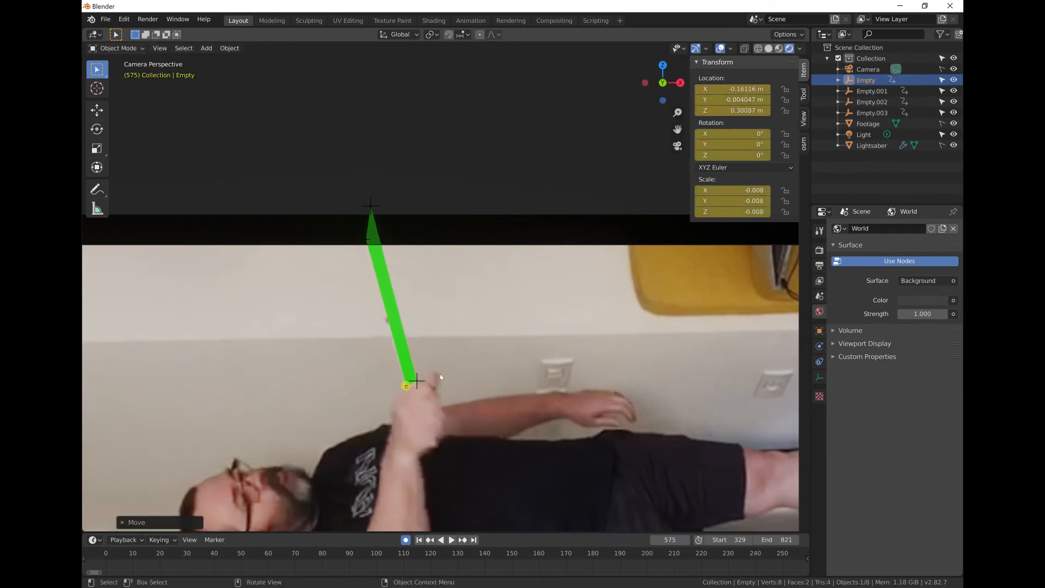
scroll(499, 336, "down", 3)
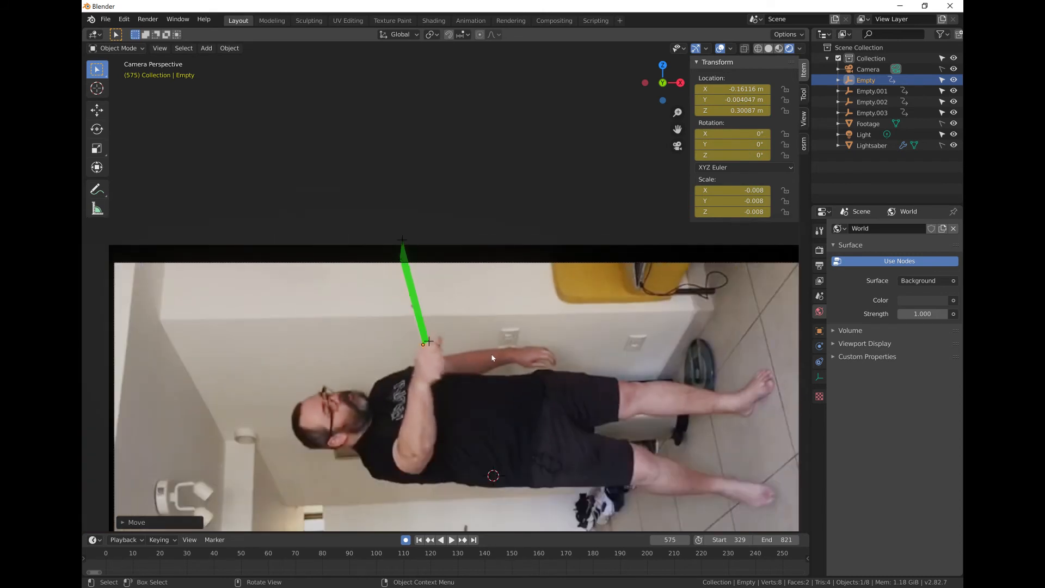
scroll(517, 347, "down", 1)
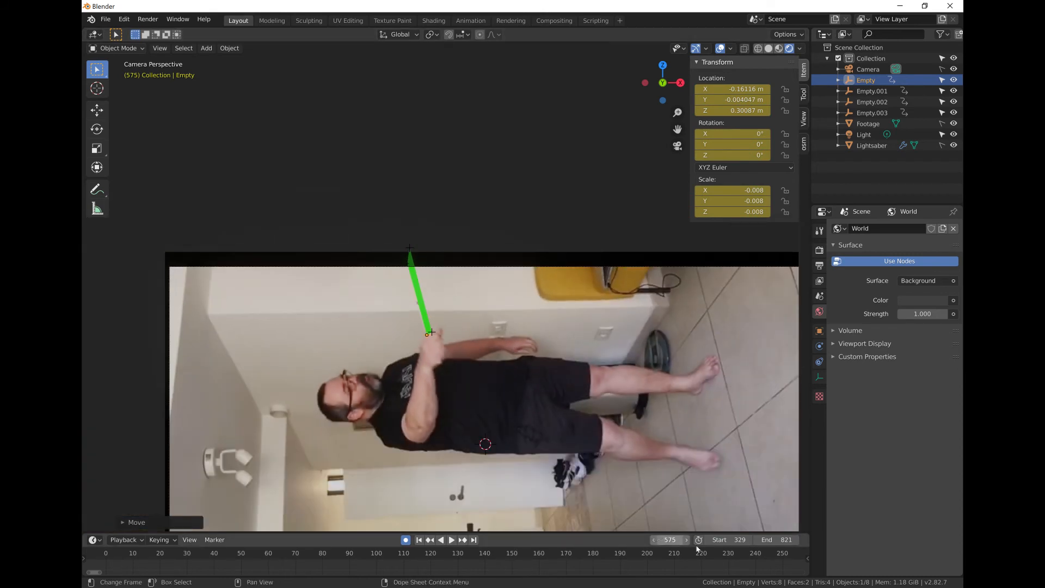
left_click_drag(729, 540, 760, 540)
left_click(498, 497)
left_click(718, 540)
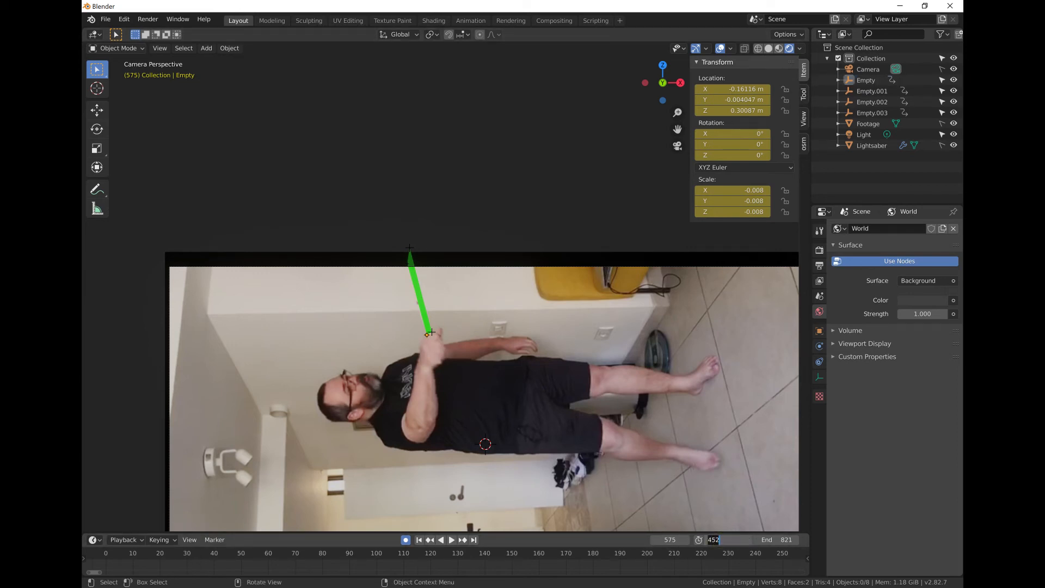
key("Return")
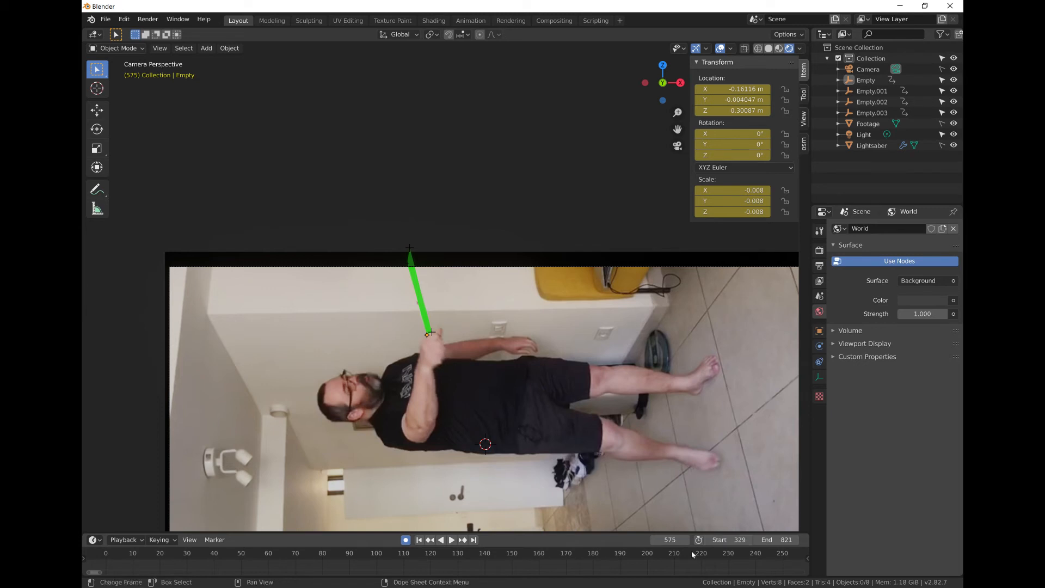
Step: Go back through the frames to the start of the range, and review the blade from frame 329 to frame 743
left_click_drag(670, 543, 593, 542)
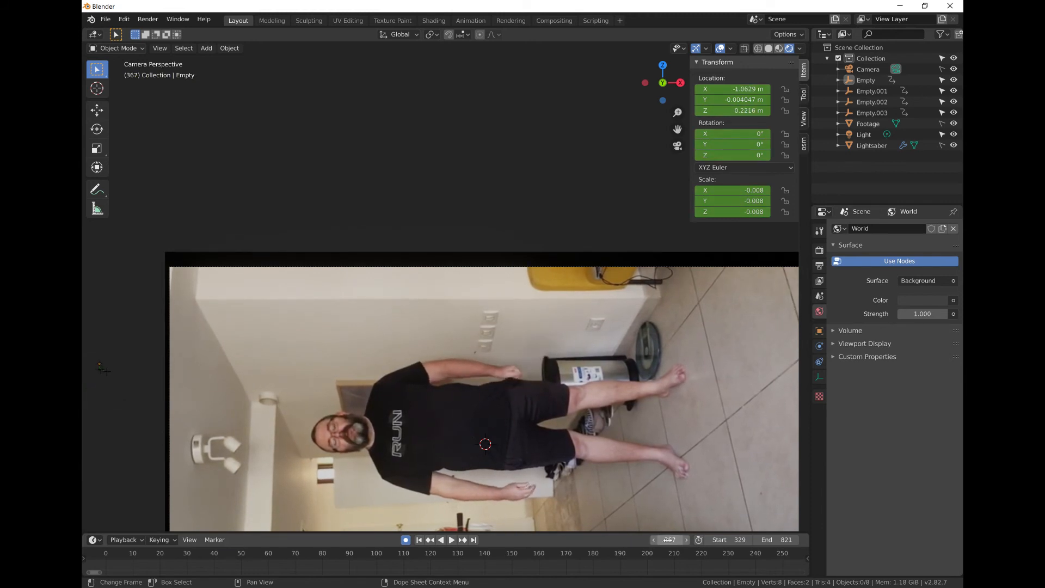
scroll(684, 493, "down", 2)
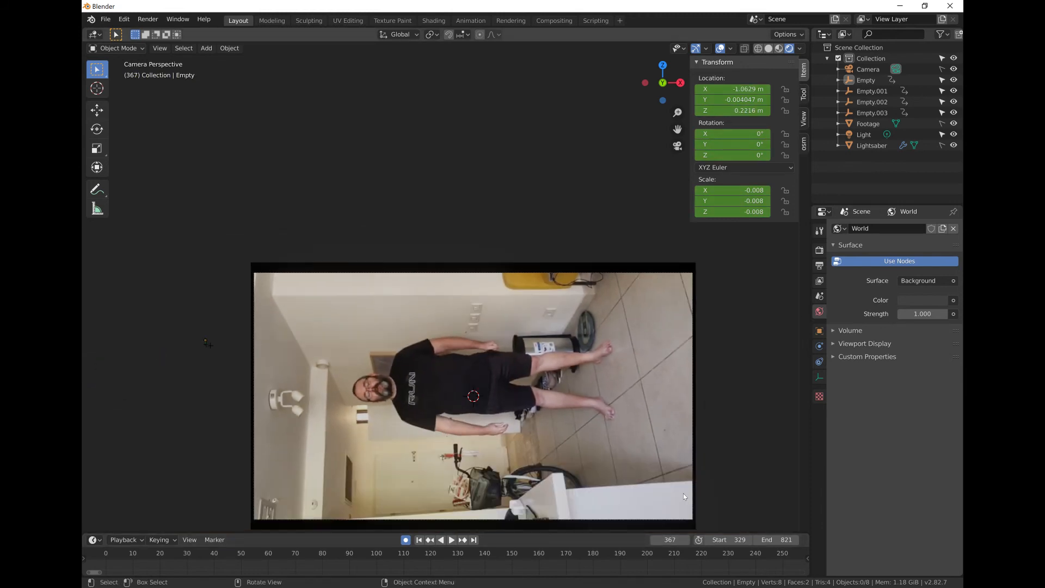
scroll(684, 493, "down", 1)
scroll(672, 502, "up", 1)
middle_click_drag(674, 483, 645, 443, "shift")
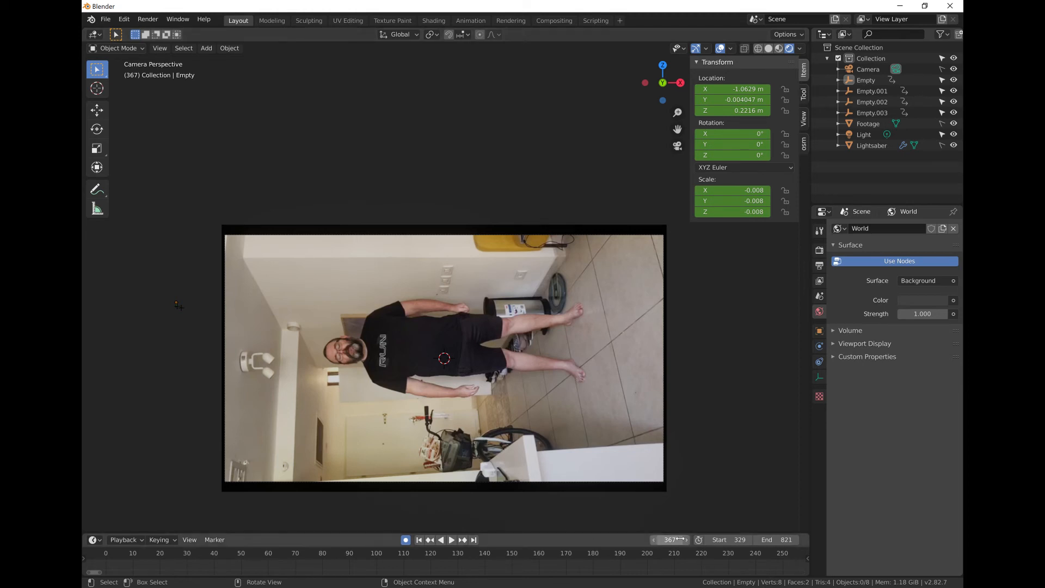
left_click(419, 540)
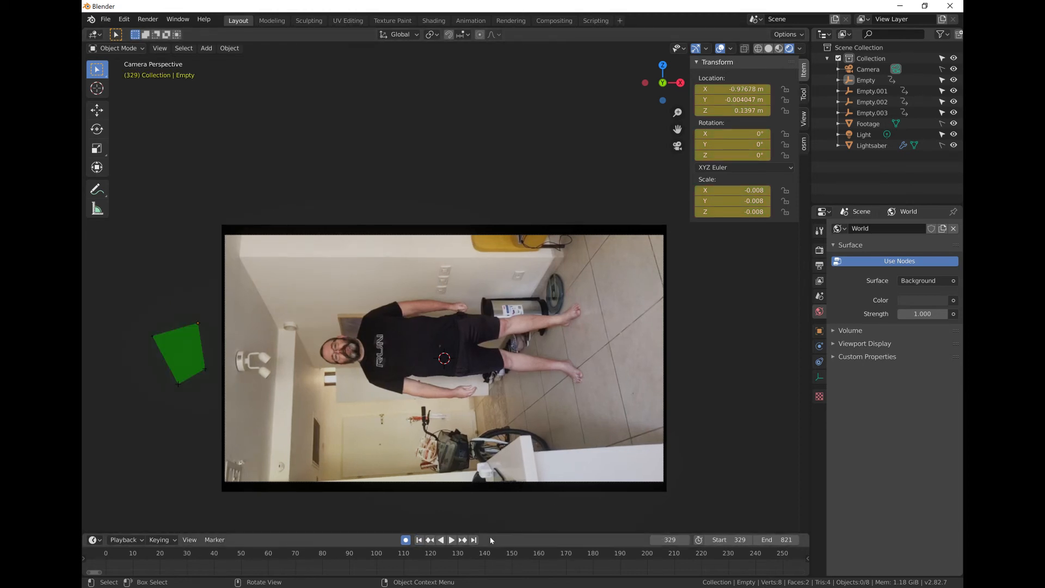
left_click_drag(671, 543, 882, 540)
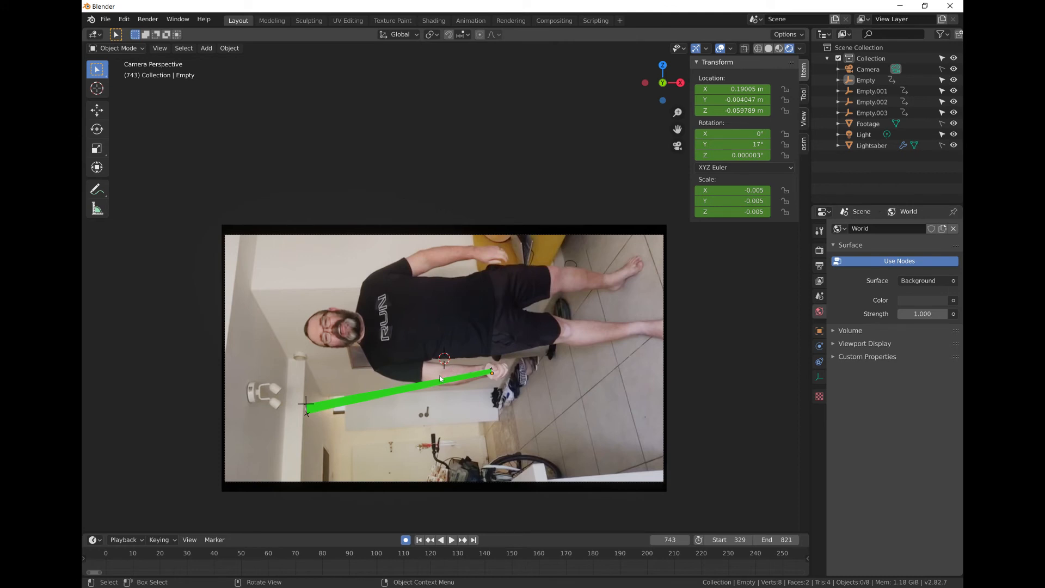
Step: Make the Lightsaber object selectable, select it, and set its material's emission strength to 20 and then down to 10
left_click(872, 146)
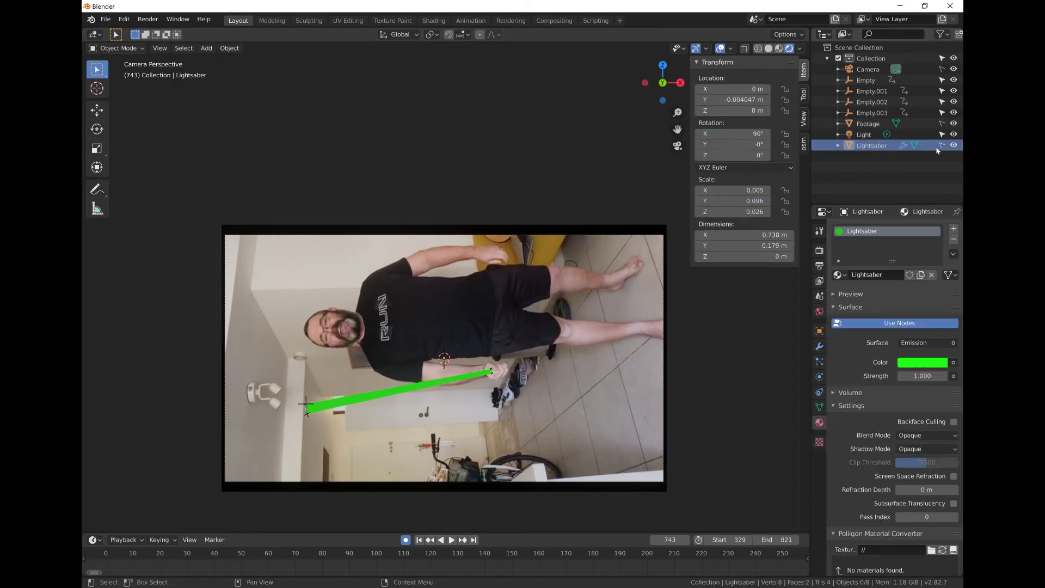
left_click(396, 391)
left_click_drag(912, 376, 959, 377)
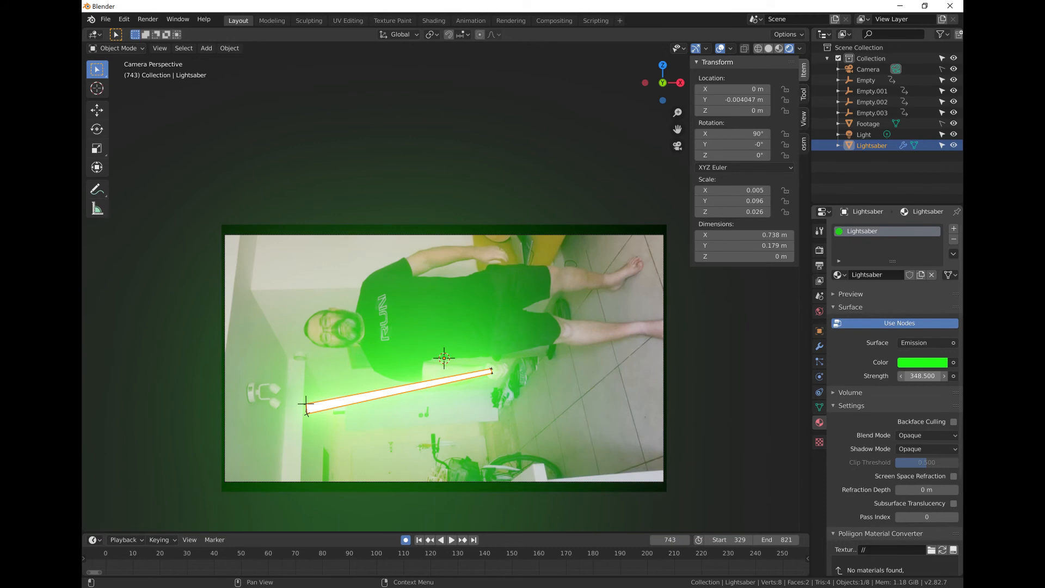
left_click(912, 376)
key("Return")
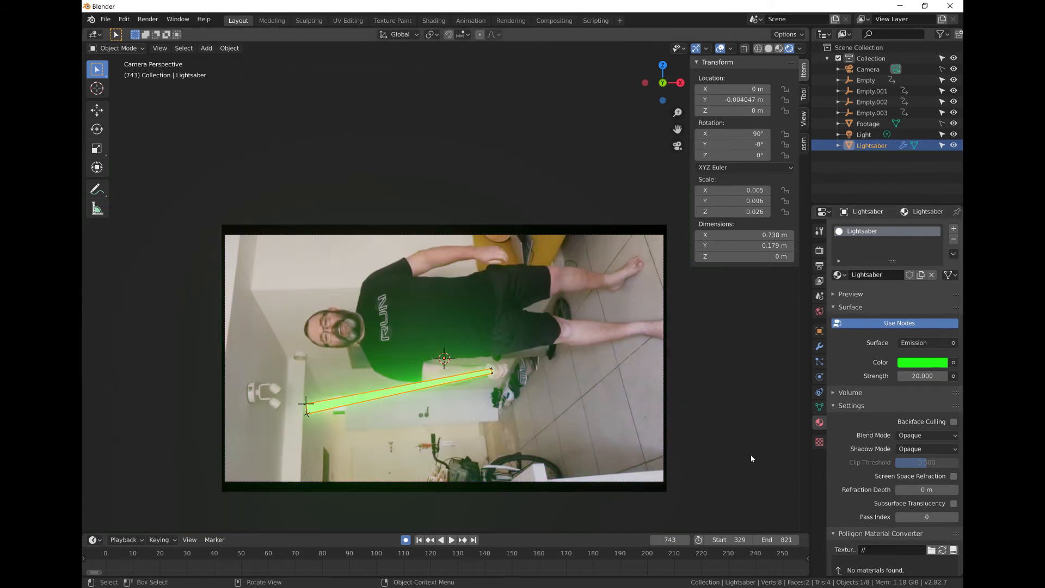
left_click(878, 188)
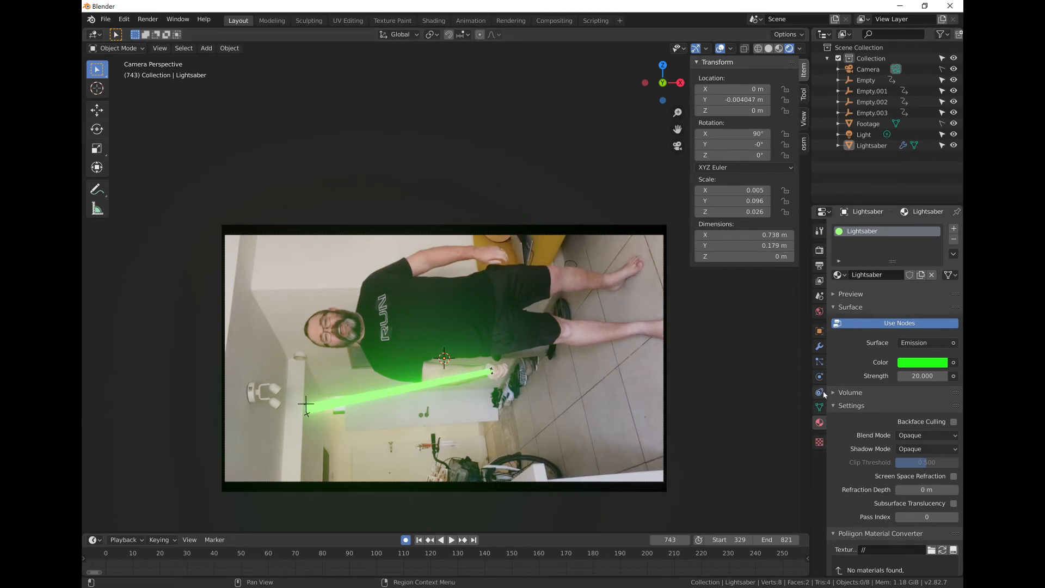
left_click(899, 377)
key("Return")
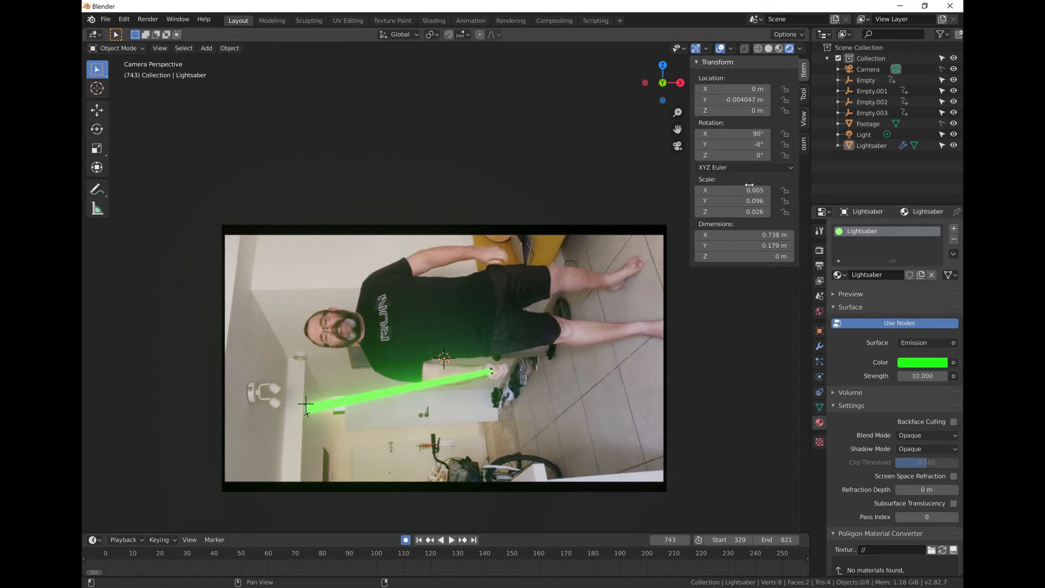
Step: Change the Lightsaber material's emission color from green to pinkish red and raise its strength to 50.7
left_click(912, 363)
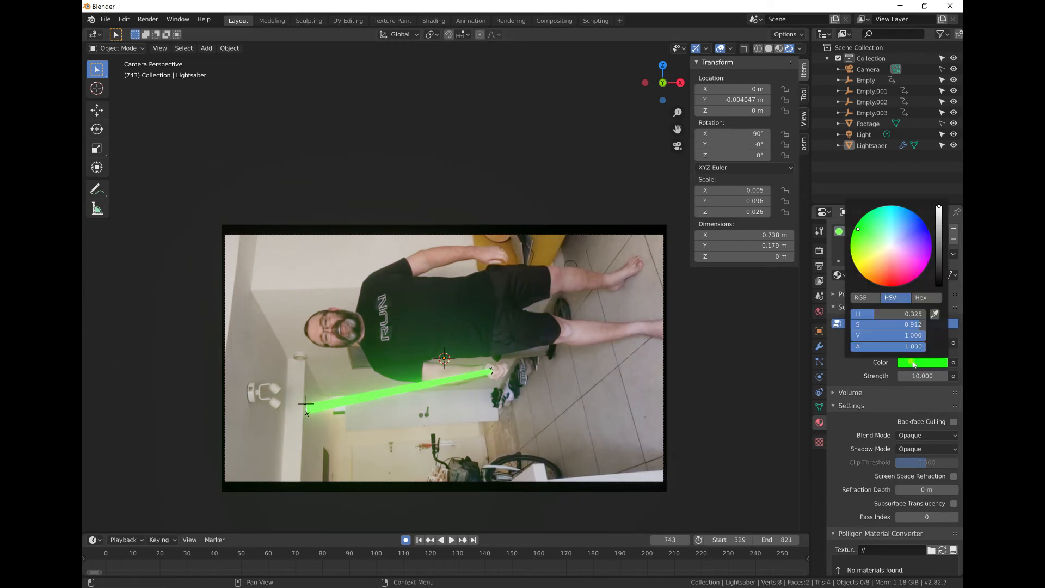
left_click(897, 278)
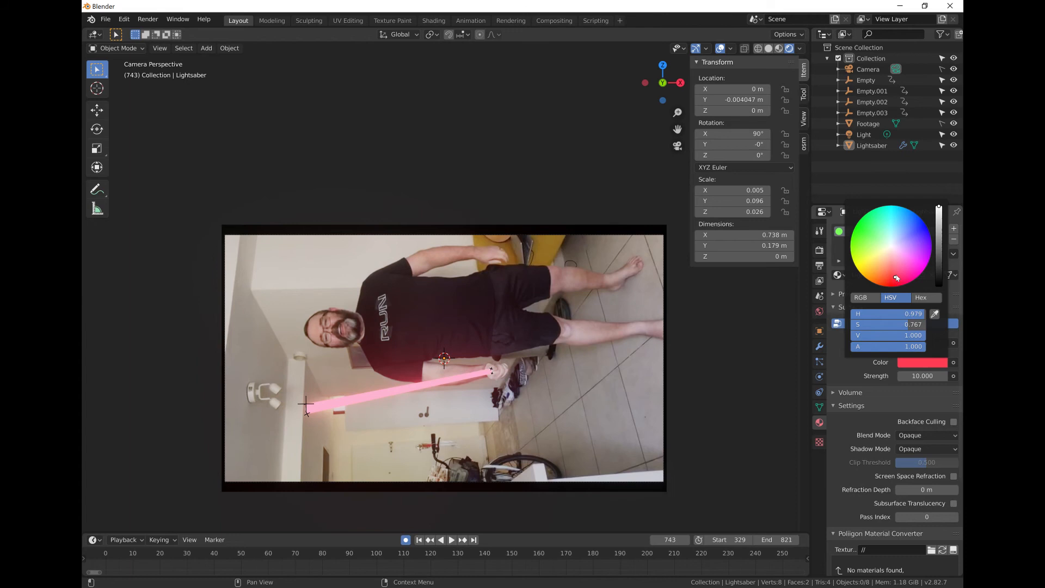
mouse_move(895, 276)
left_mouse_down()
mouse_move(889, 287)
mouse_move(893, 277)
left_mouse_up()
left_click_drag(894, 278, 892, 275)
left_click_drag(923, 376, 936, 376)
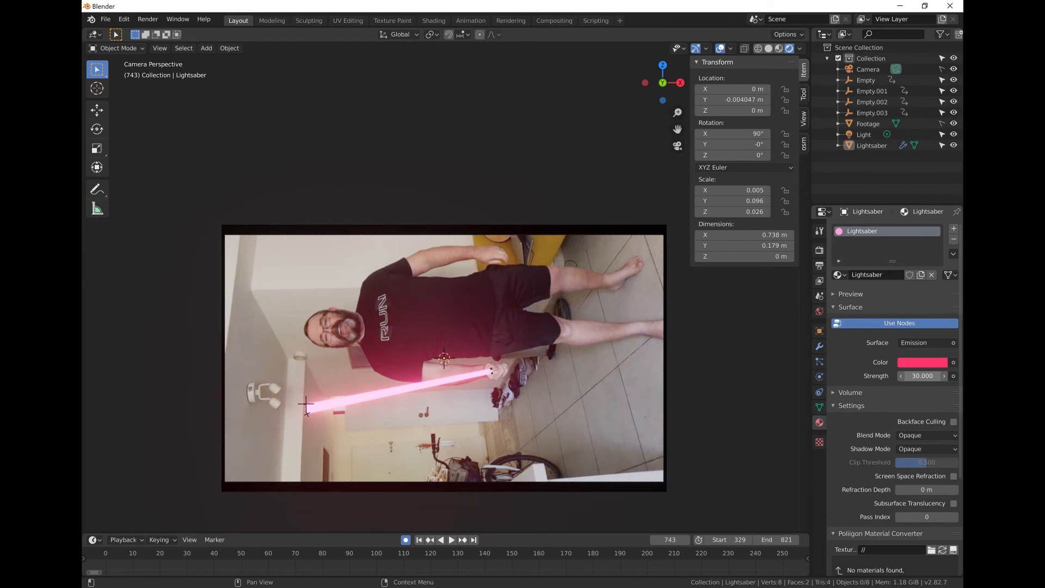
left_click_drag(923, 375, 928, 376)
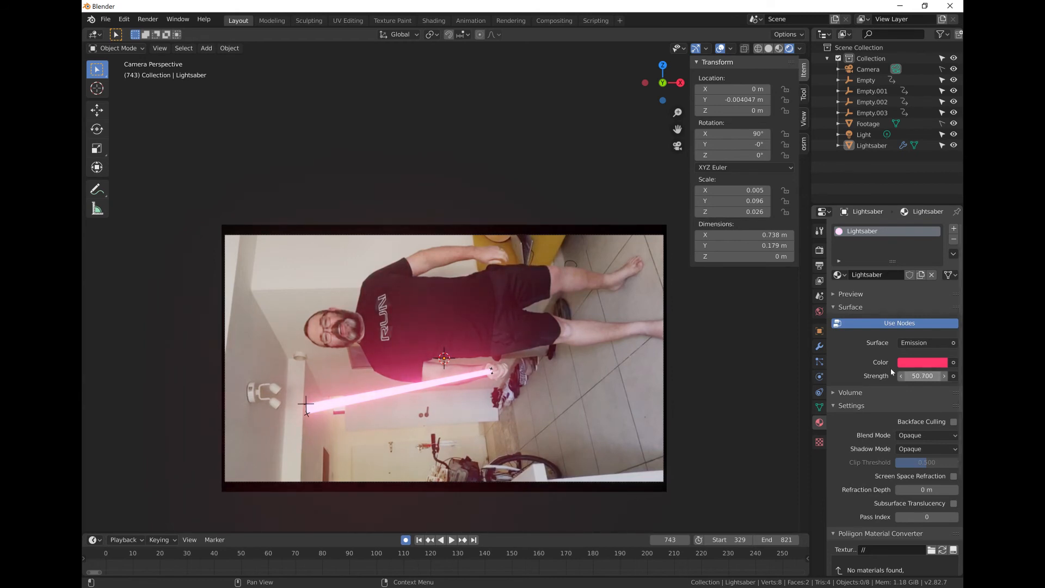
Step: Shift the Lightsaber material's emission color from pinkish to a more saturated pure red
left_click(906, 363)
left_click(895, 281)
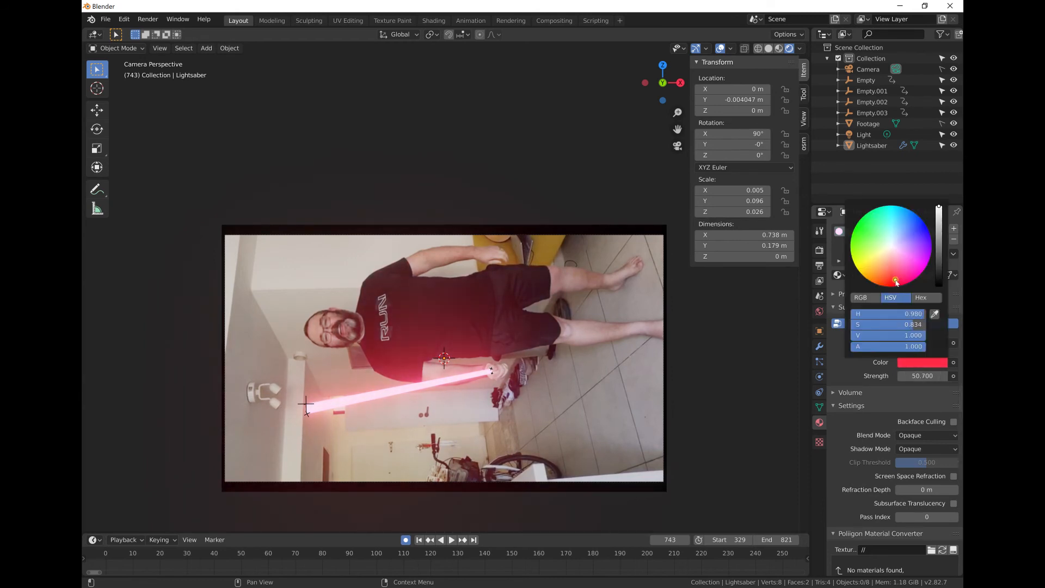
left_click_drag(899, 284, 899, 279)
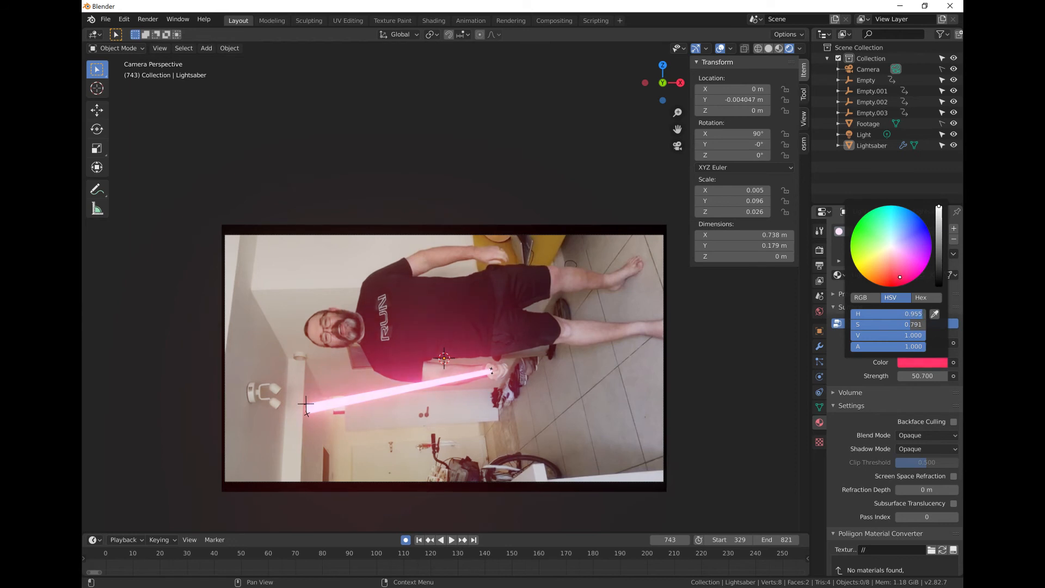
left_click_drag(900, 278, 895, 283)
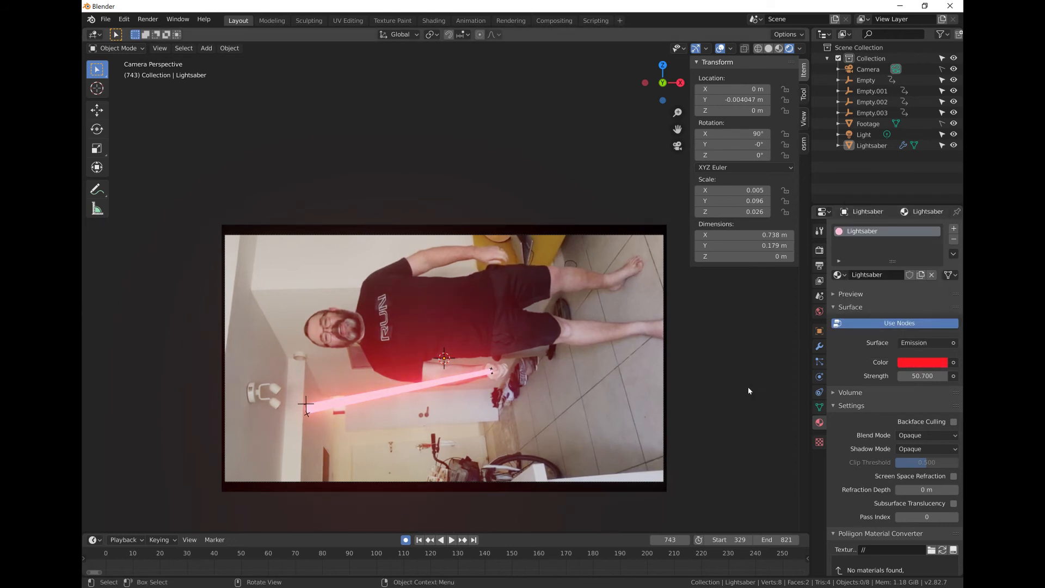
Step: Play the opening frames from frame 329 in a closer view of the footage, and return to the first frame
left_click(419, 541)
scroll(526, 344, "up", 2)
middle_click_drag(526, 344, 521, 270, "shift")
scroll(502, 297, "up", 2)
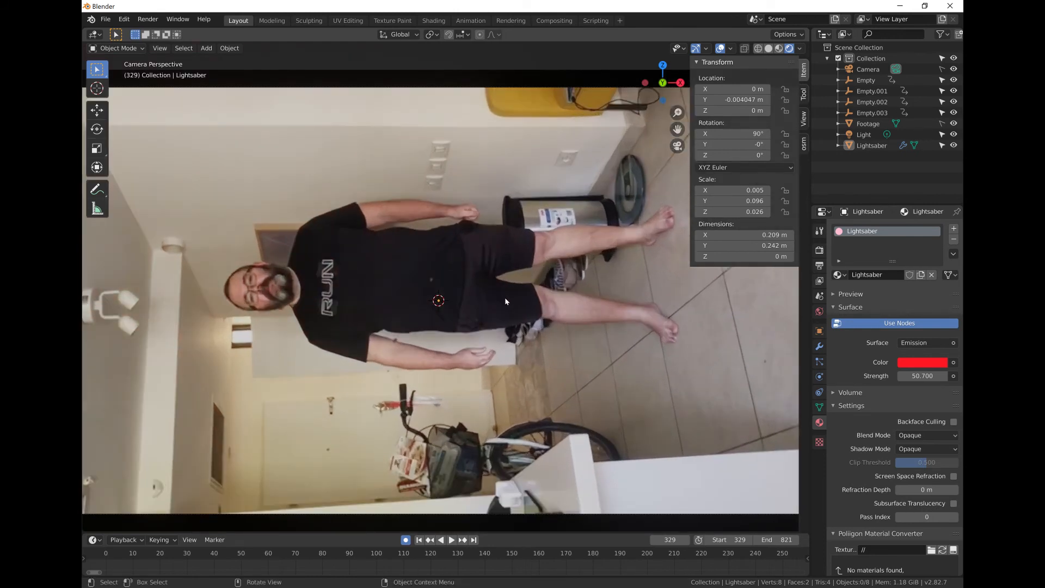
left_click(451, 541)
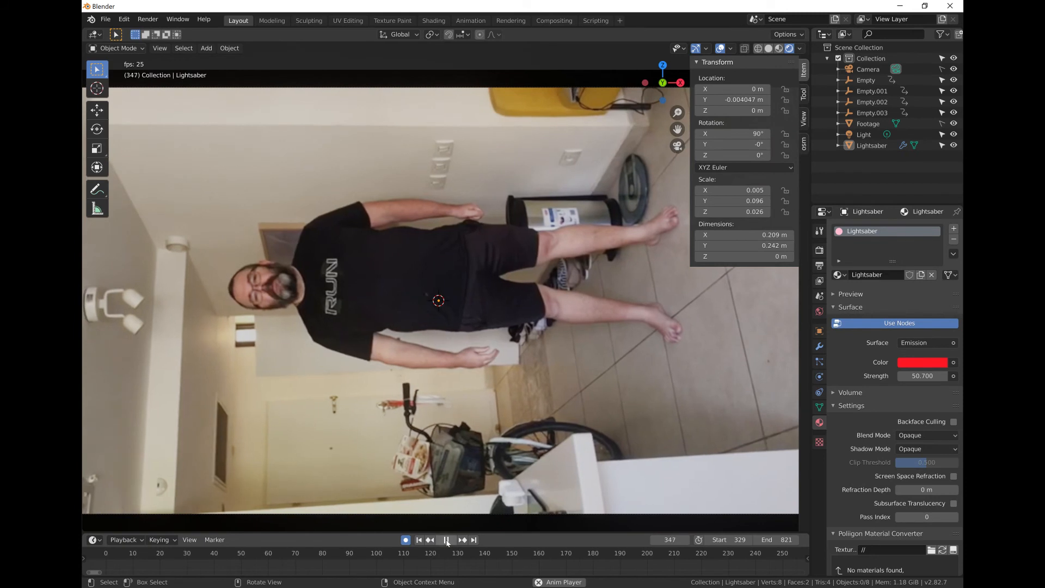
left_click(447, 540)
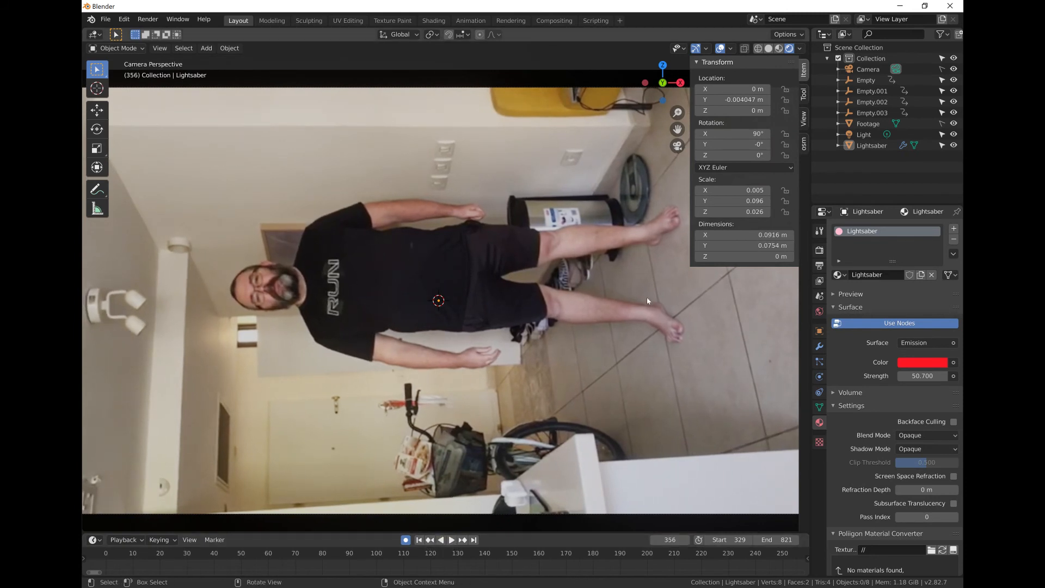
left_click(418, 540)
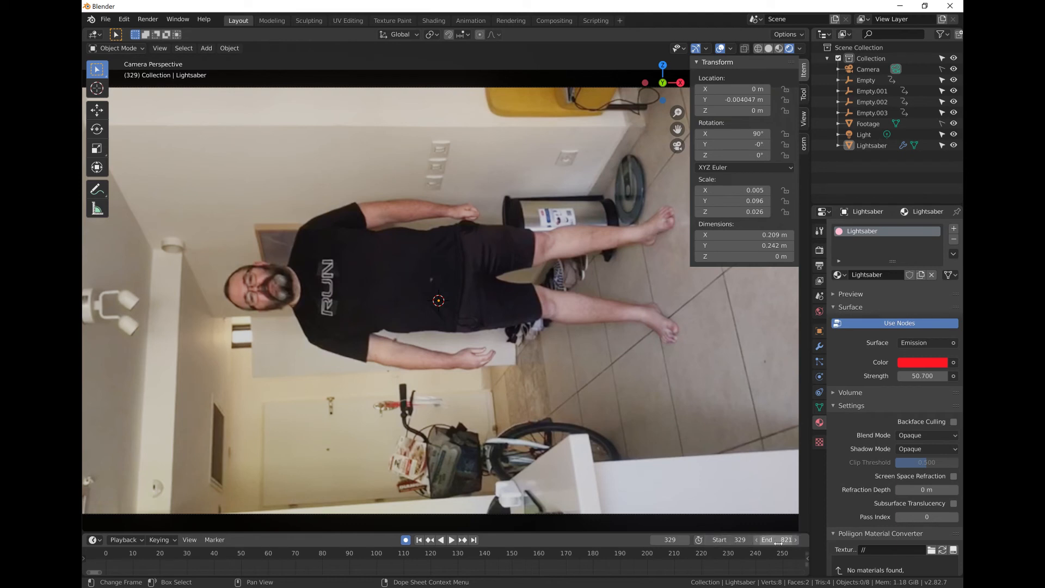
Step: Set the output frame rate of the scene to 30 fps
left_click(820, 250)
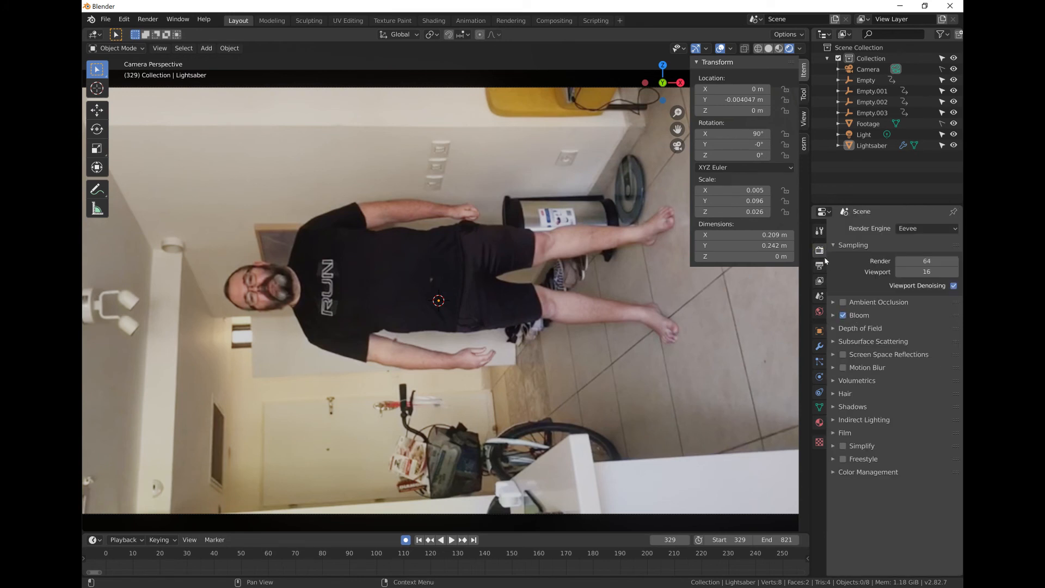
left_click(820, 265)
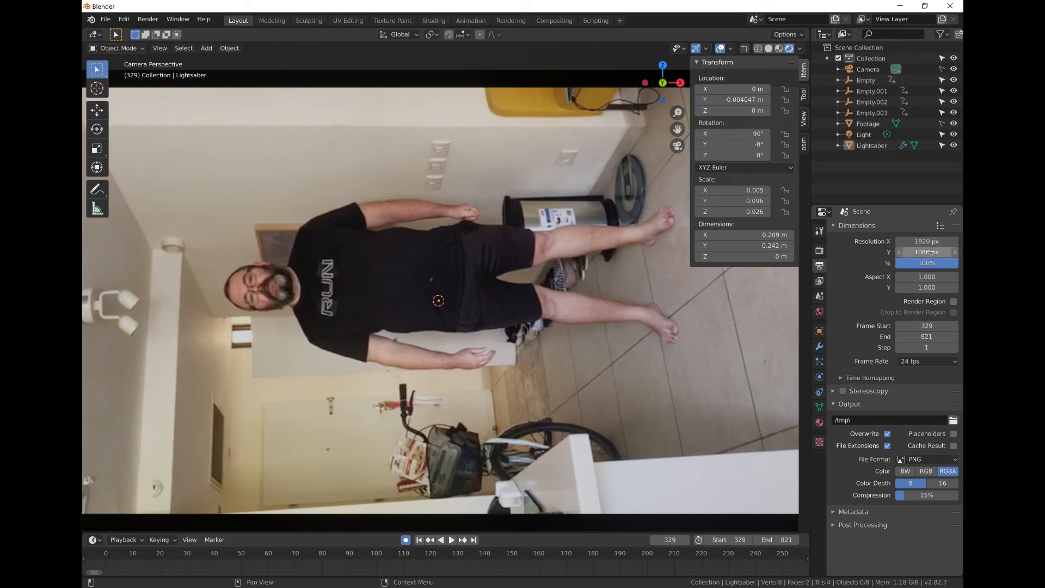
left_click(928, 363)
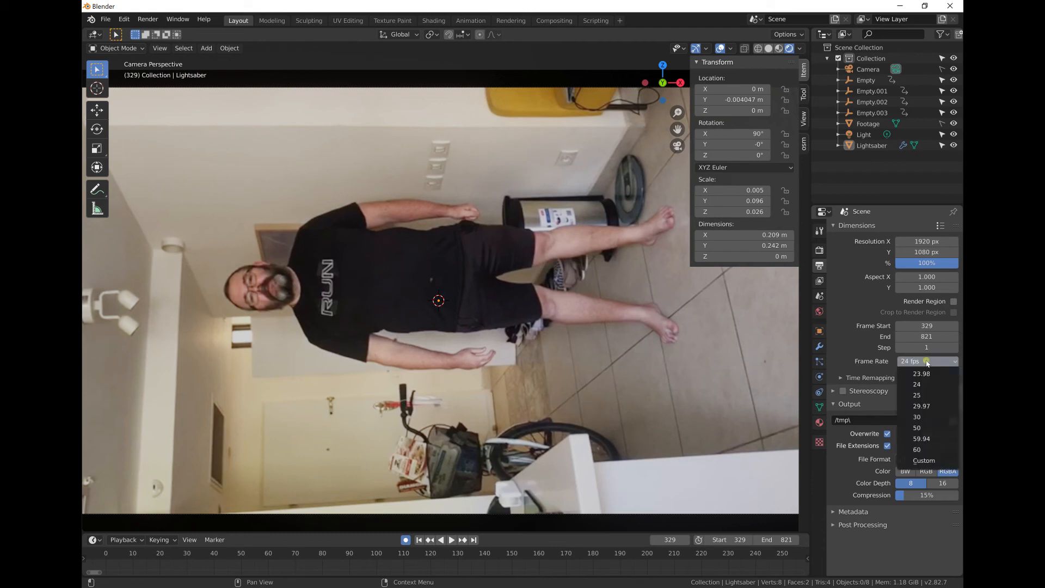
left_click(930, 417)
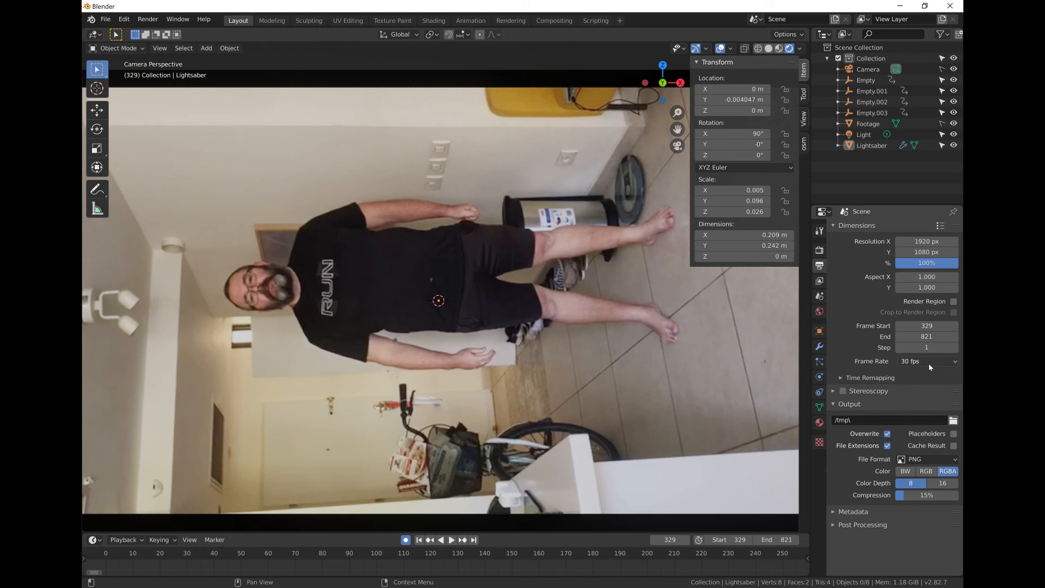
Step: Set the render output folder to the recently used Bld Lightsaber folder
left_click(953, 420)
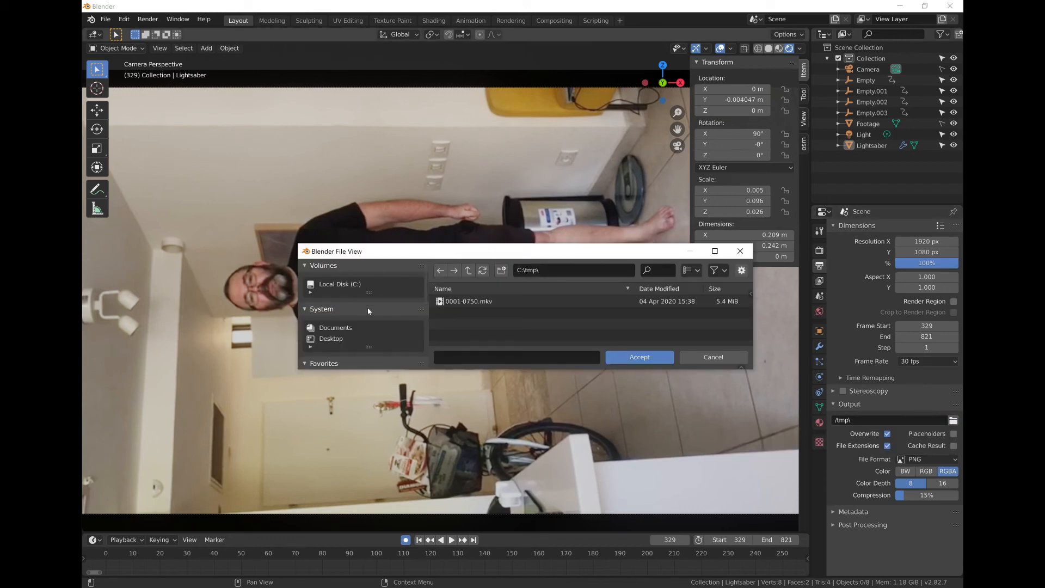
scroll(338, 335, "down", 5)
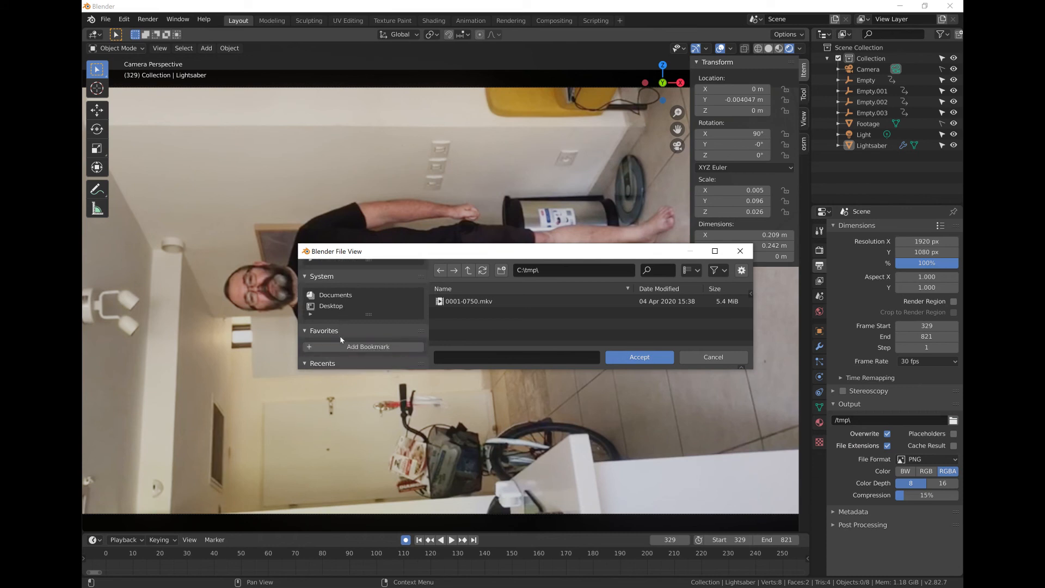
scroll(339, 341, "down", 1)
left_click(340, 350)
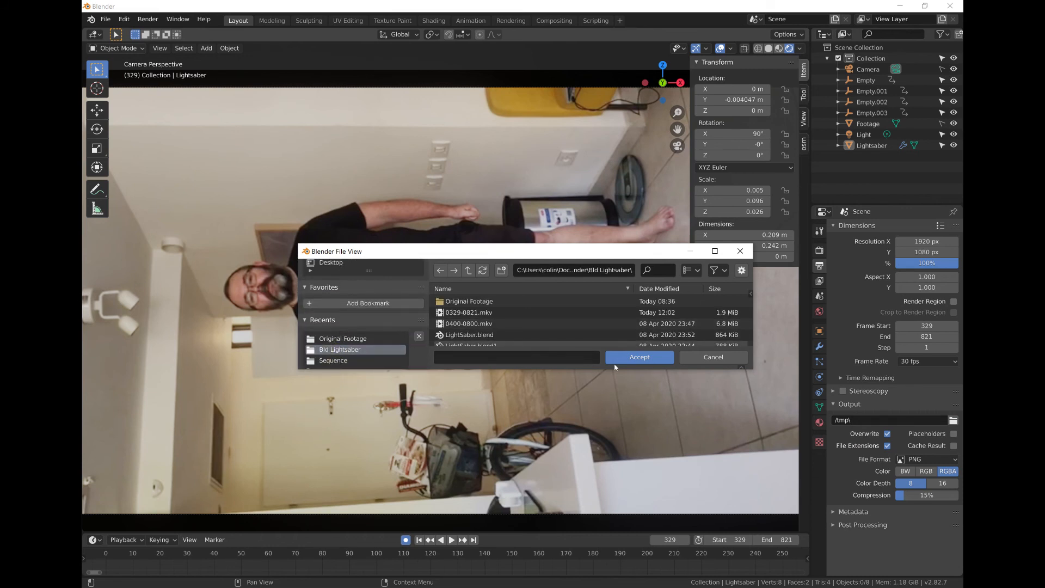
left_click(654, 358)
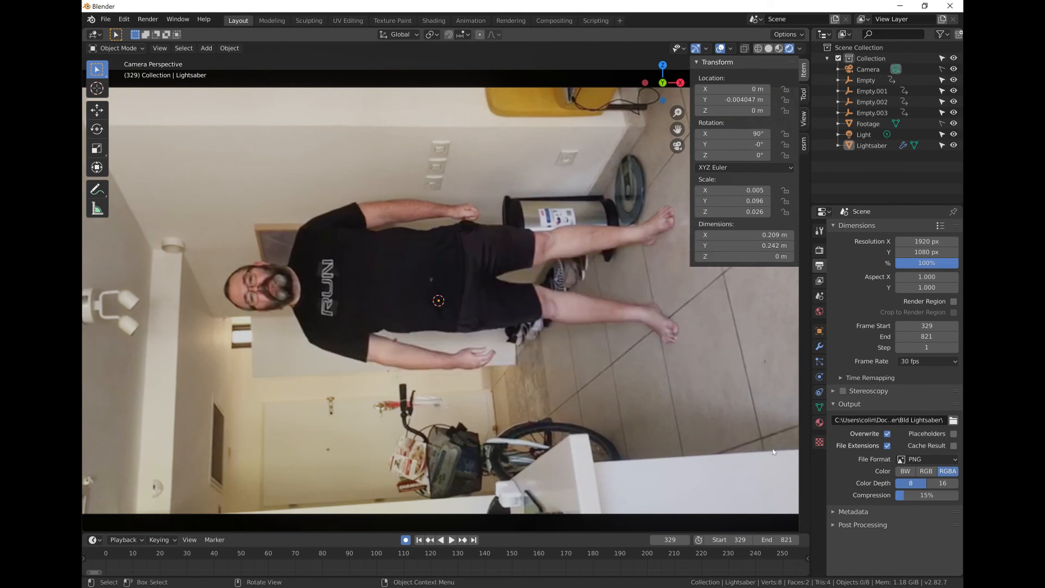
Step: Disable overwriting of existing output files and render the animation as a PNG sequence
left_click(887, 434)
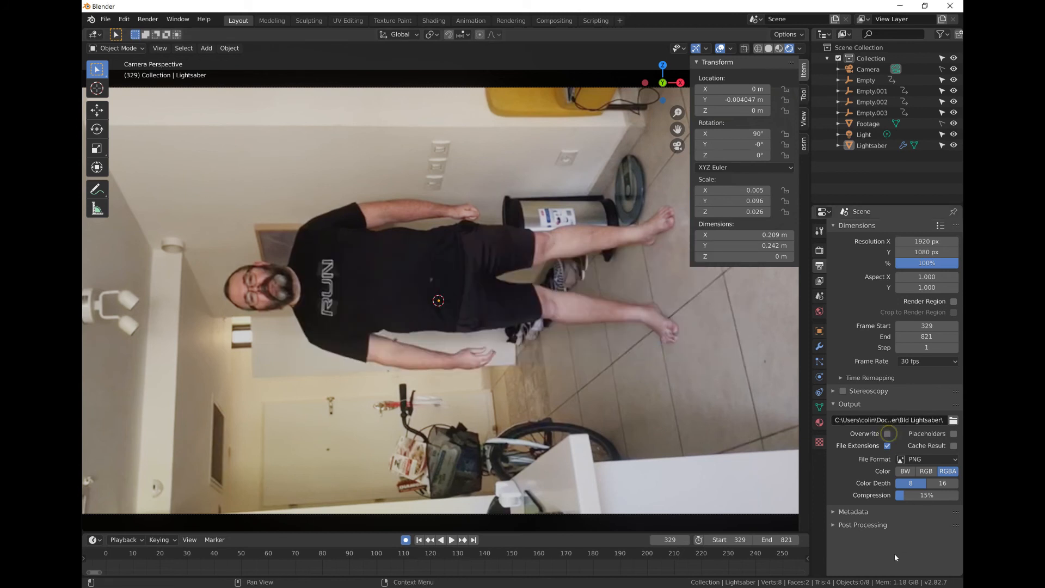
left_click(148, 19)
left_click(157, 42)
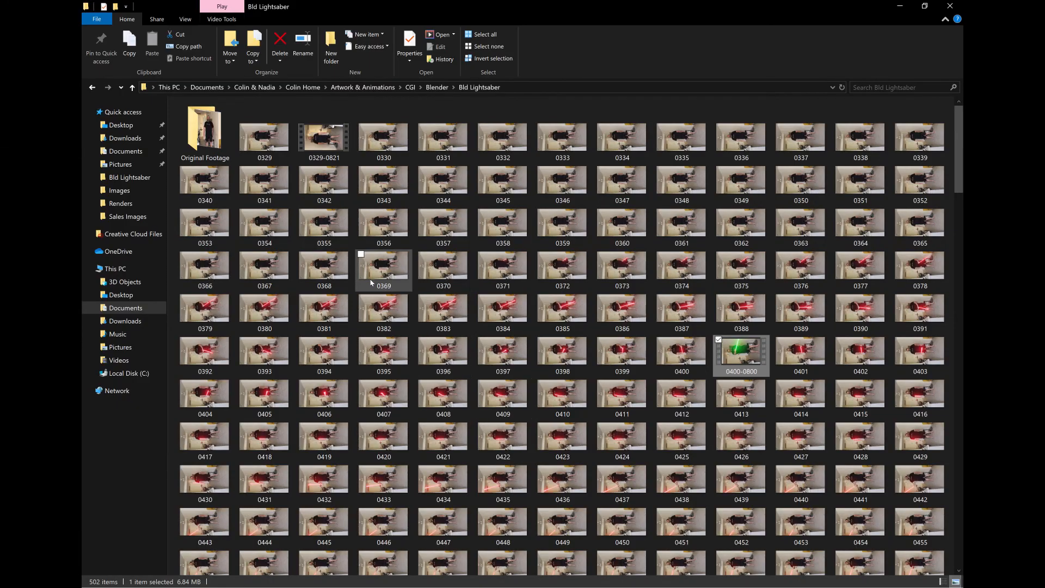
Step: In File Explorer, go through the first rendered images in the Bld Lightsaber folder, from 0329 to 0333
left_click(269, 142)
left_click(322, 142)
left_click(376, 142)
left_click(428, 142)
left_click(495, 140)
left_click(563, 137)
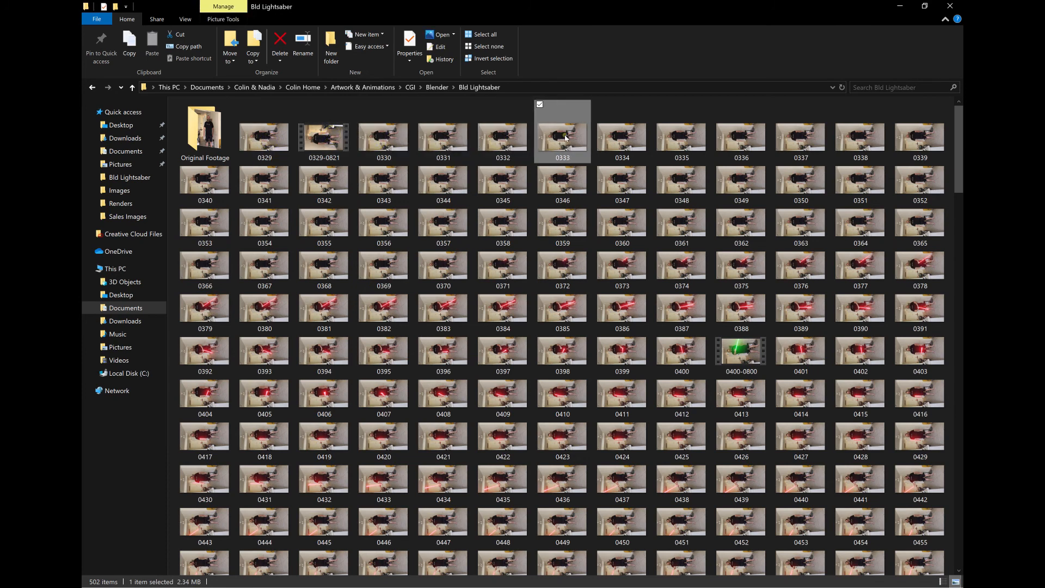
Step: Go through the rendered images from 0334 to 0339 and look over the remaining frames in the Bld Lightsaber folder
left_click(620, 133)
left_click(681, 143)
left_click(738, 139)
left_click(797, 141)
left_click(852, 135)
left_click(908, 137)
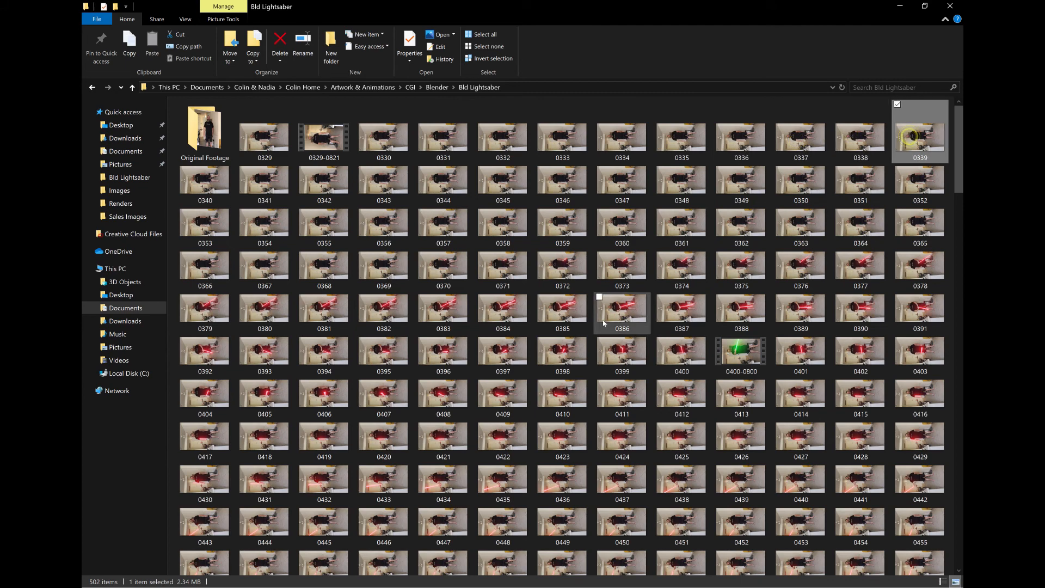
scroll(377, 361, "down", 10)
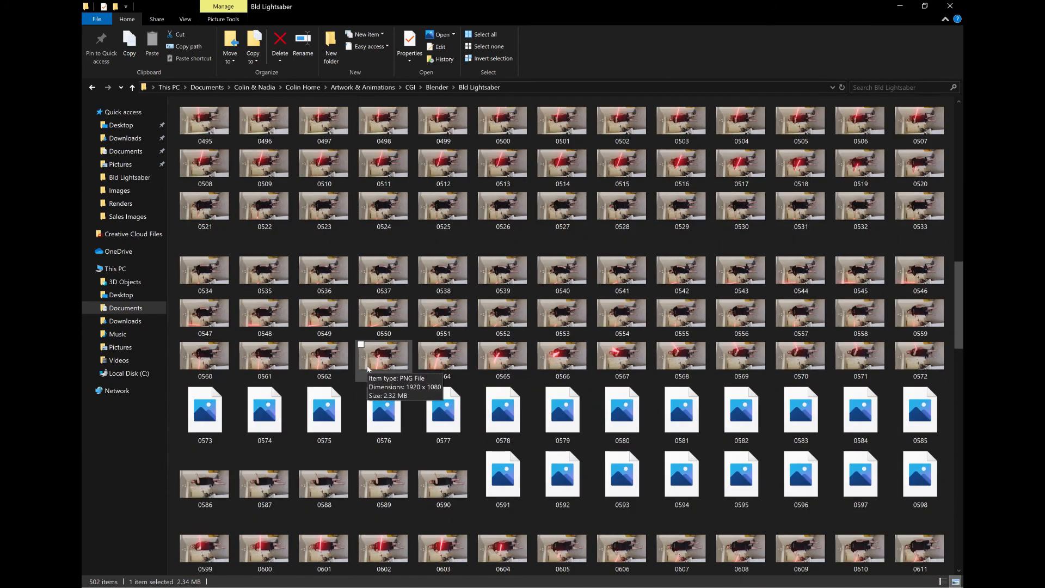
scroll(376, 371, "down", 3)
scroll(437, 340, "up", 12)
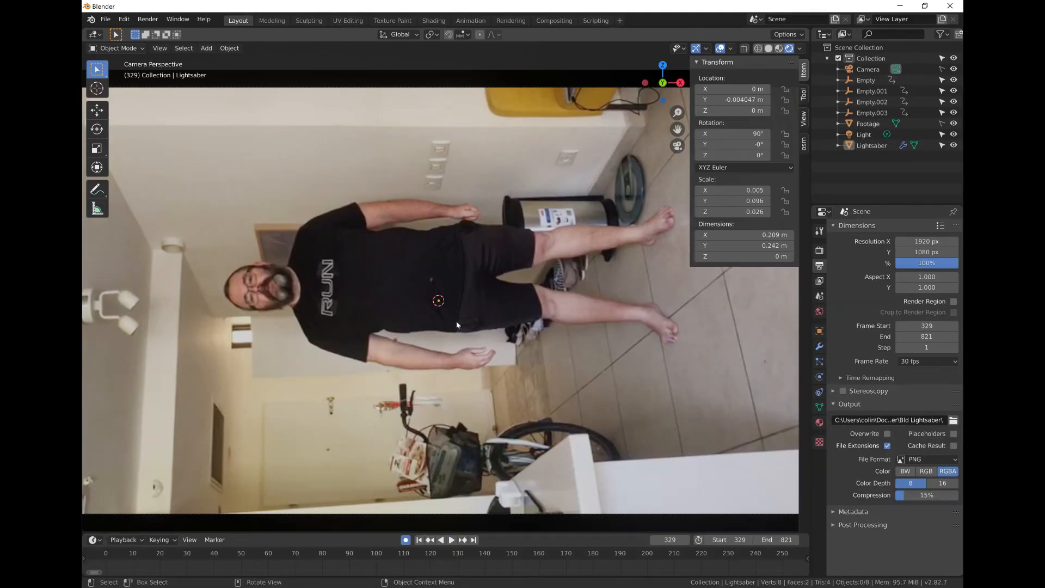
Step: Change the 3D viewport area to the Video Sequencer editor
left_click(951, 459)
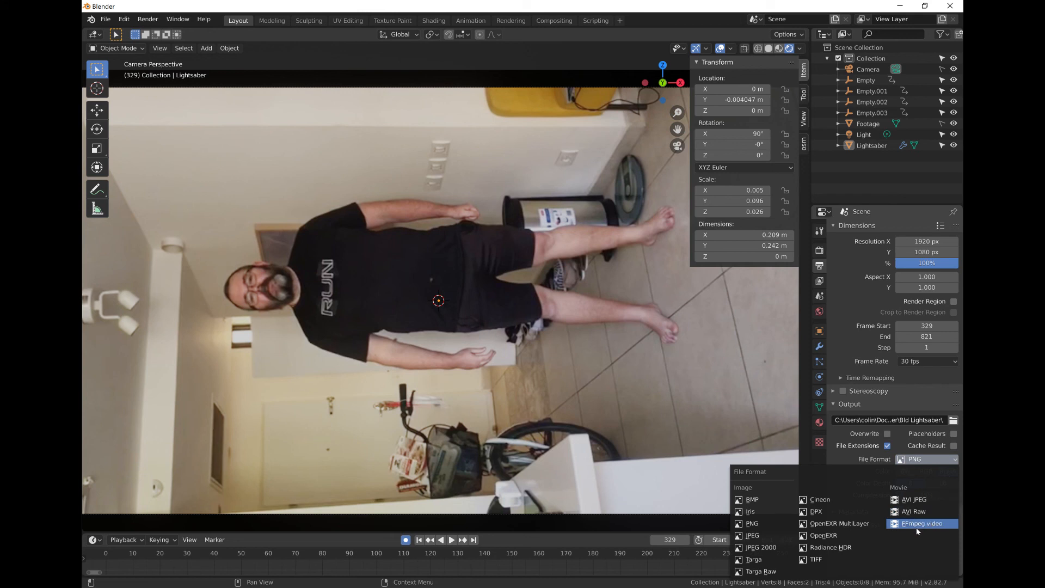
left_click(100, 37)
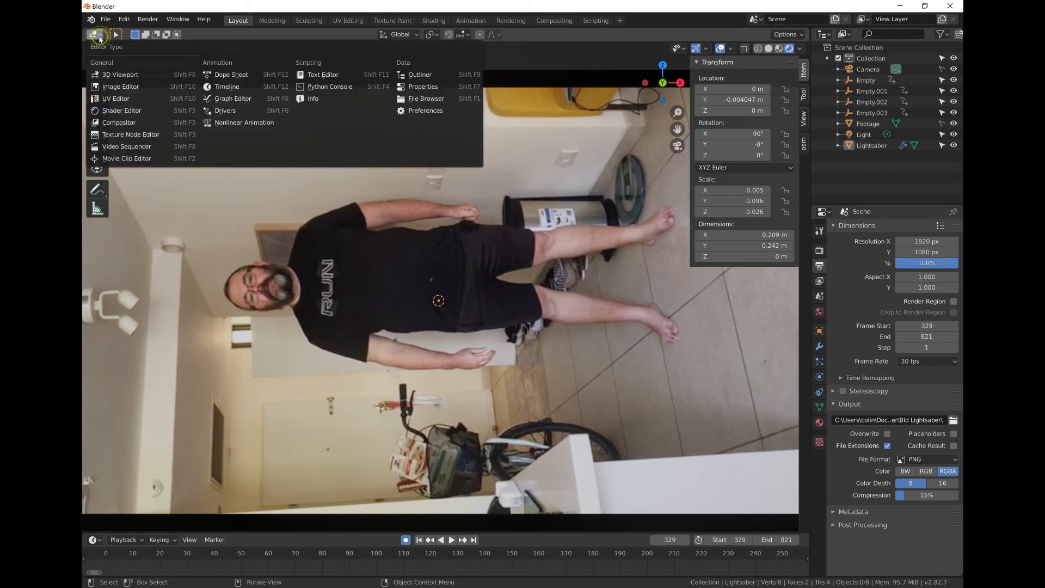
left_click(121, 147)
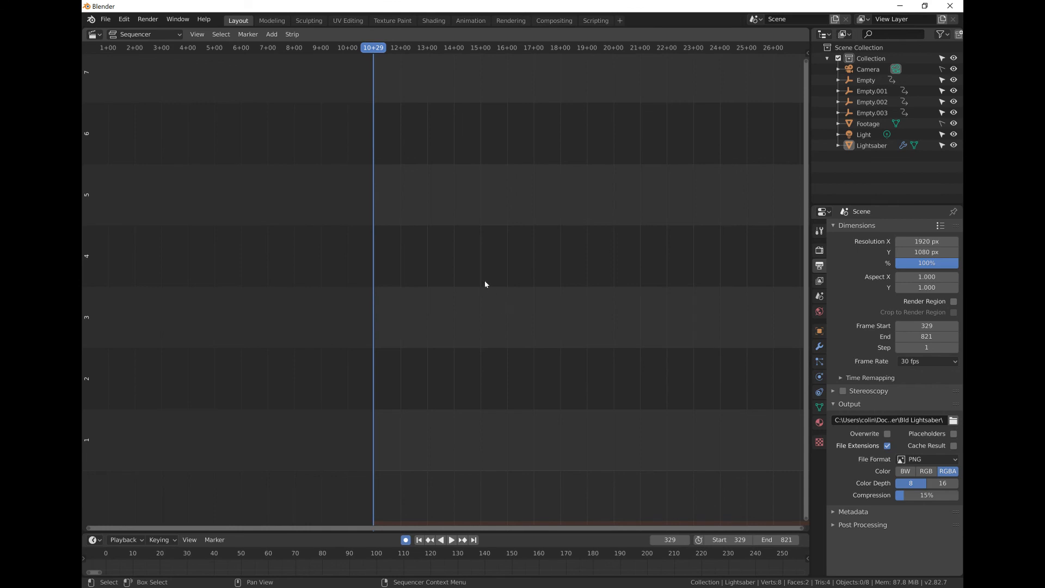
Step: Start adding an image sequence strip and open the recently used Bld Lightsaber folder in a maximized file browser
left_click(275, 34)
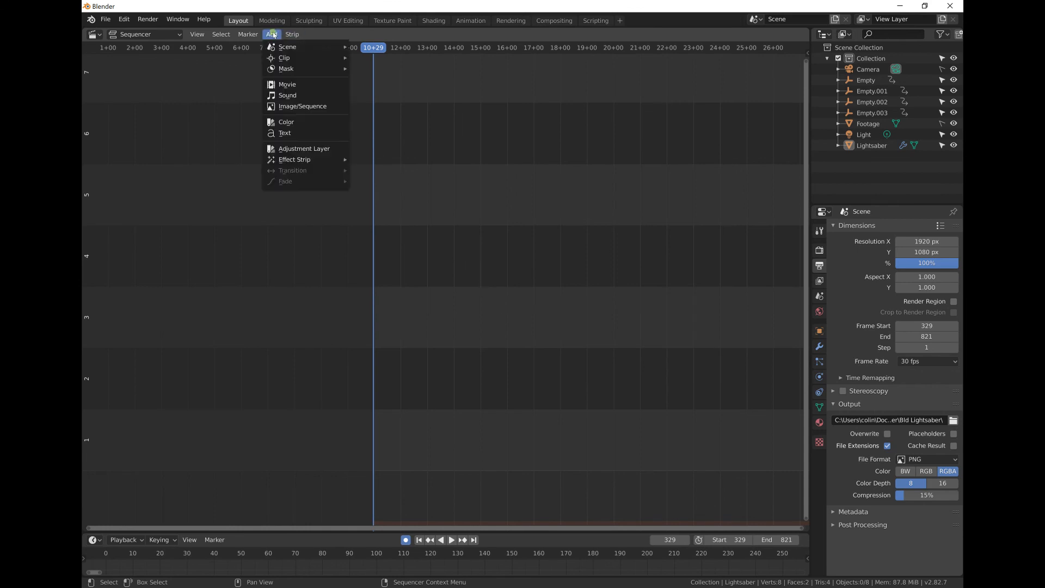
left_click(294, 105)
left_click(481, 316)
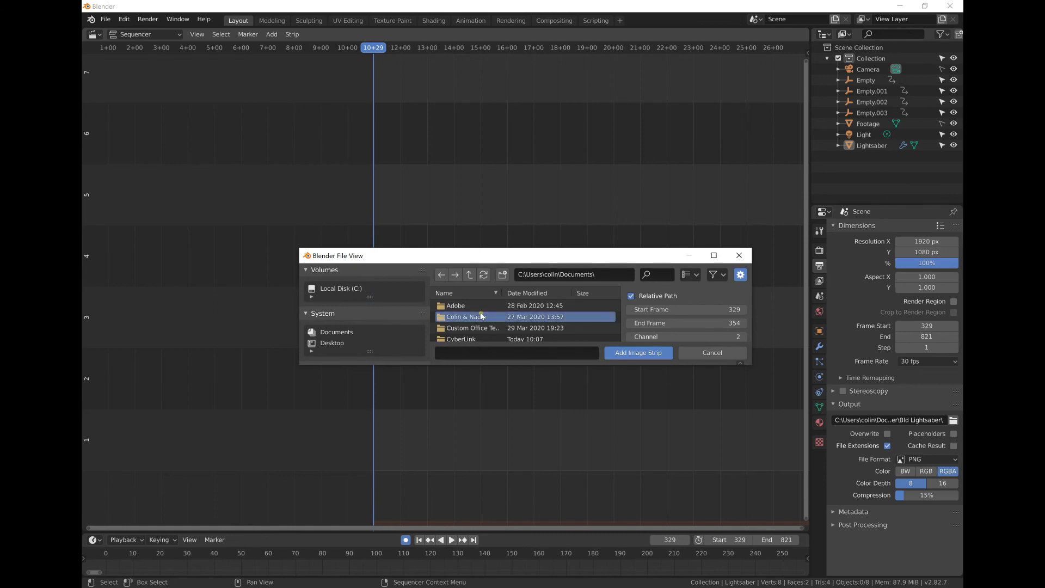
scroll(375, 336, "down", 4)
scroll(374, 343, "down", 3)
left_click(357, 322)
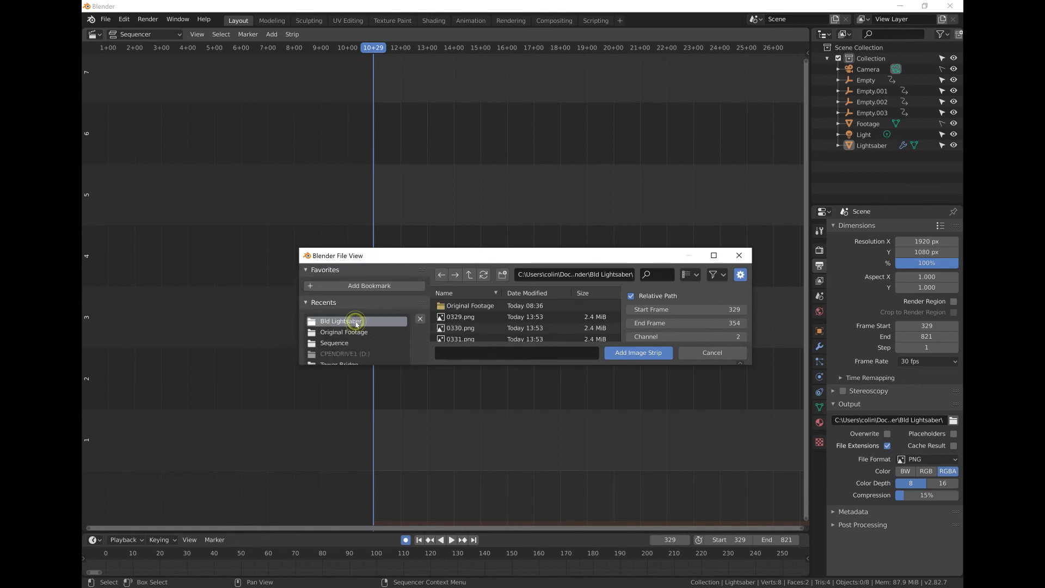
left_click(715, 256)
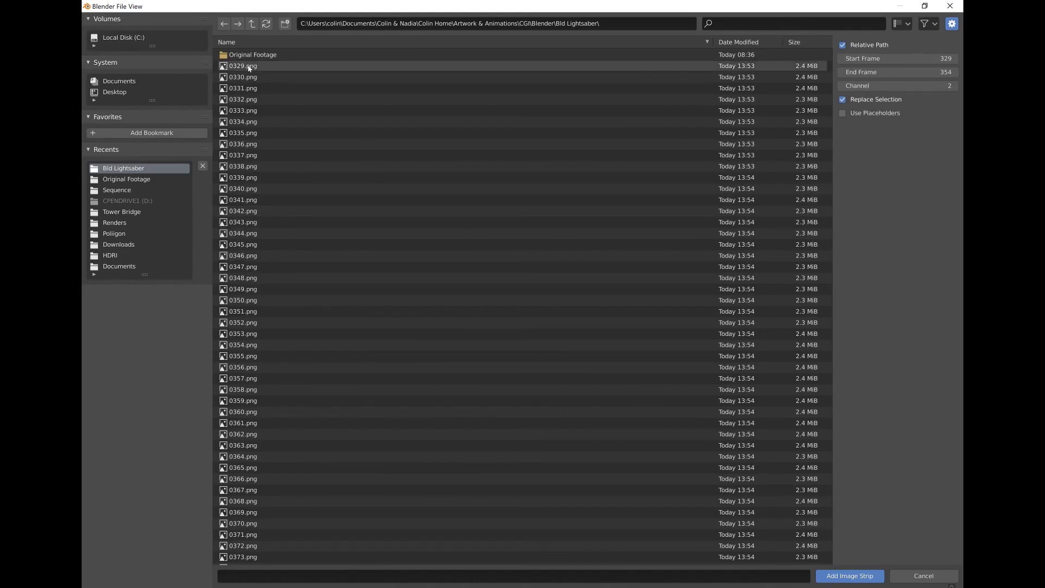
Step: Select all rendered PNG frames from 0329.png to the last one and add them as an image strip starting at frame 329
left_click(250, 67)
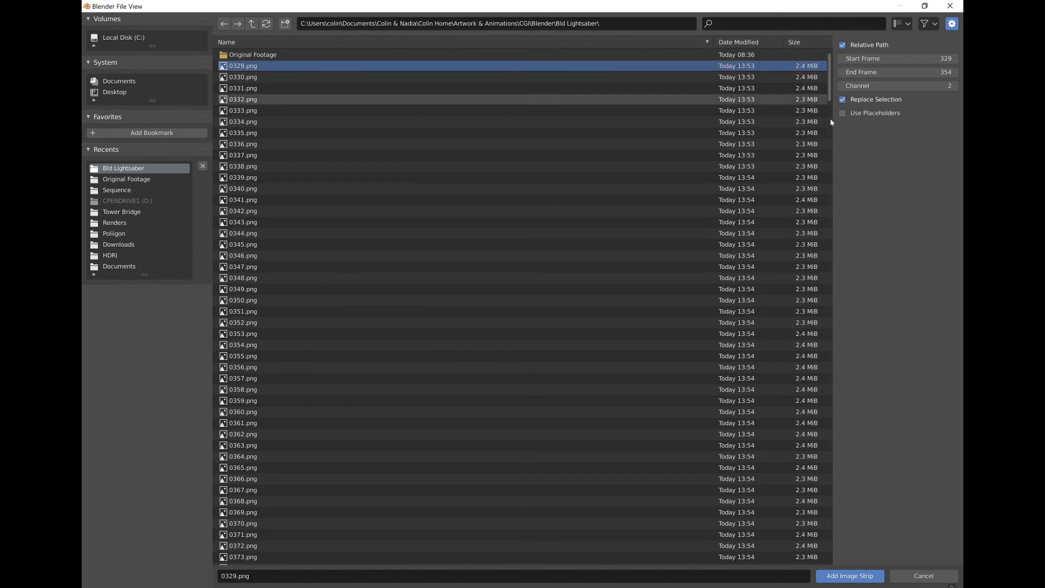
left_click_drag(830, 98, 852, 561)
left_click(241, 559, "shift")
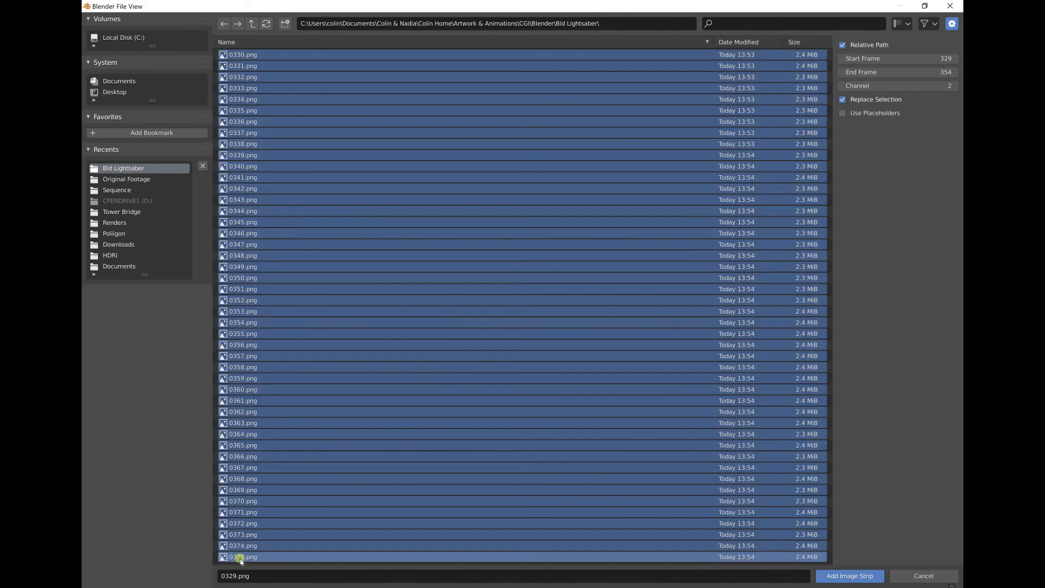
left_click(850, 577)
scroll(384, 322, "down", 3)
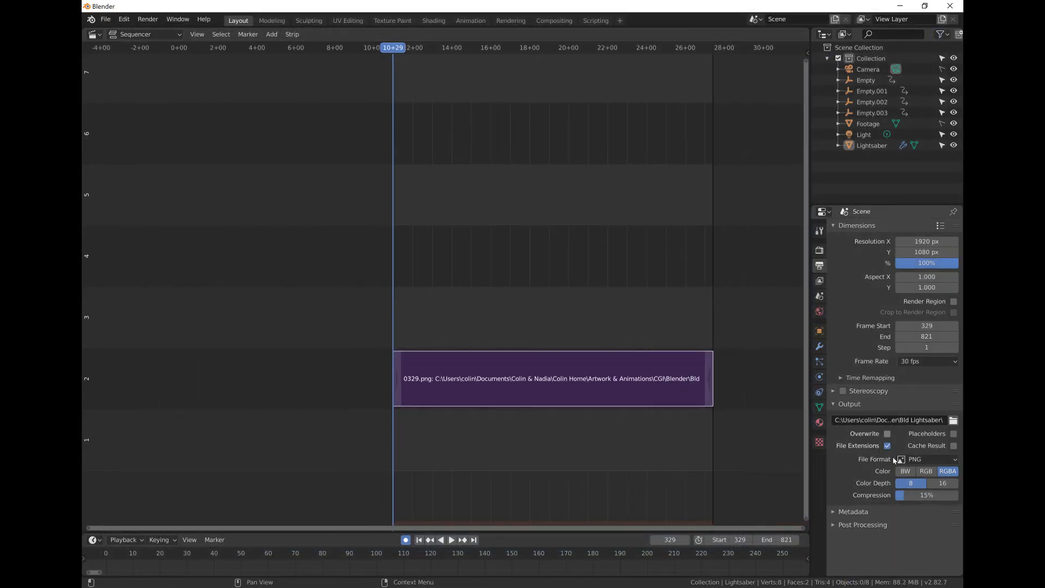
Step: Render the image strip as an FFmpeg video animation into the Bld Lightsaber folder
left_click(955, 460)
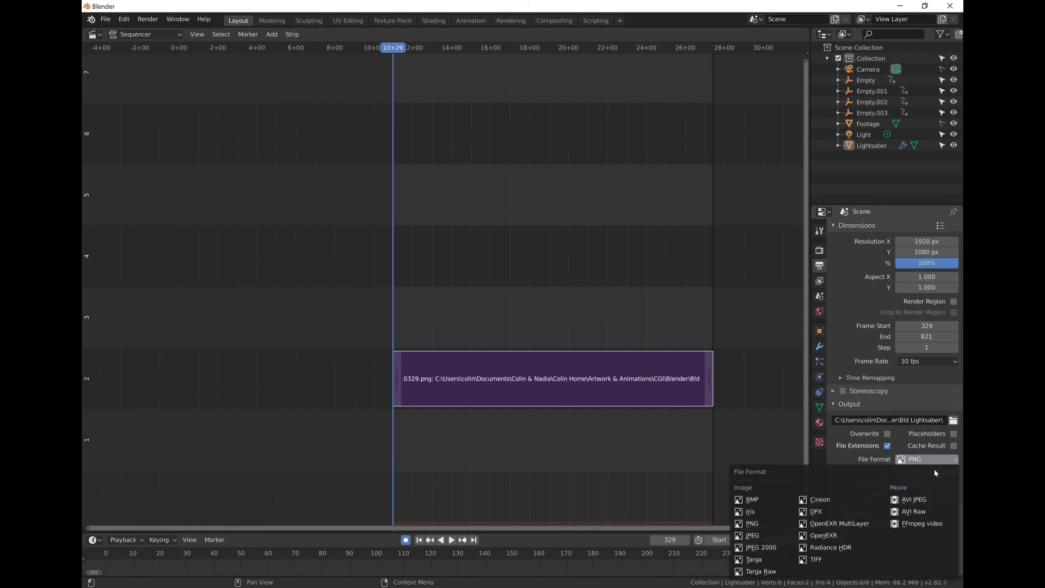
left_click(931, 524)
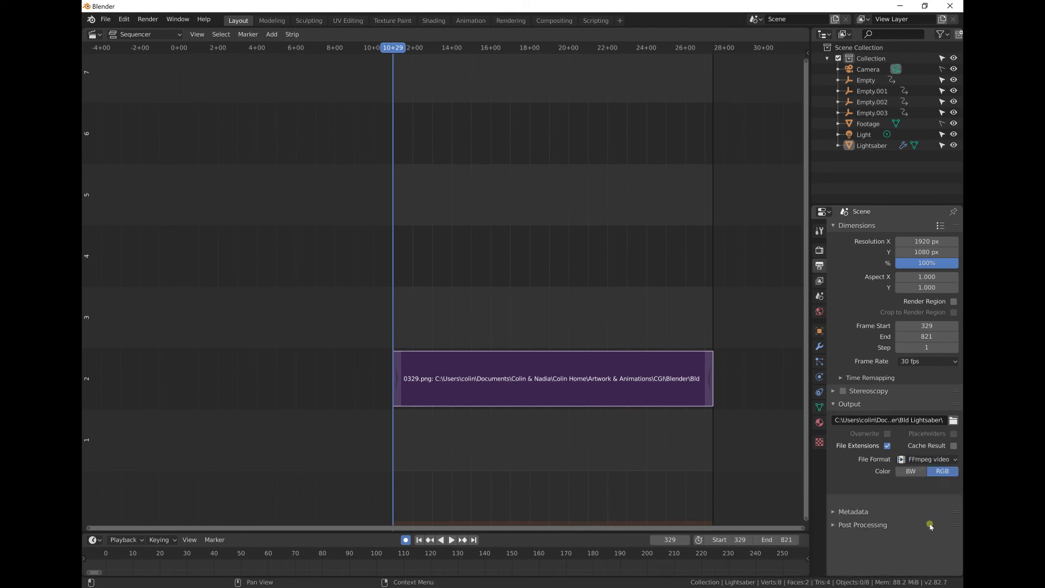
left_click(954, 421)
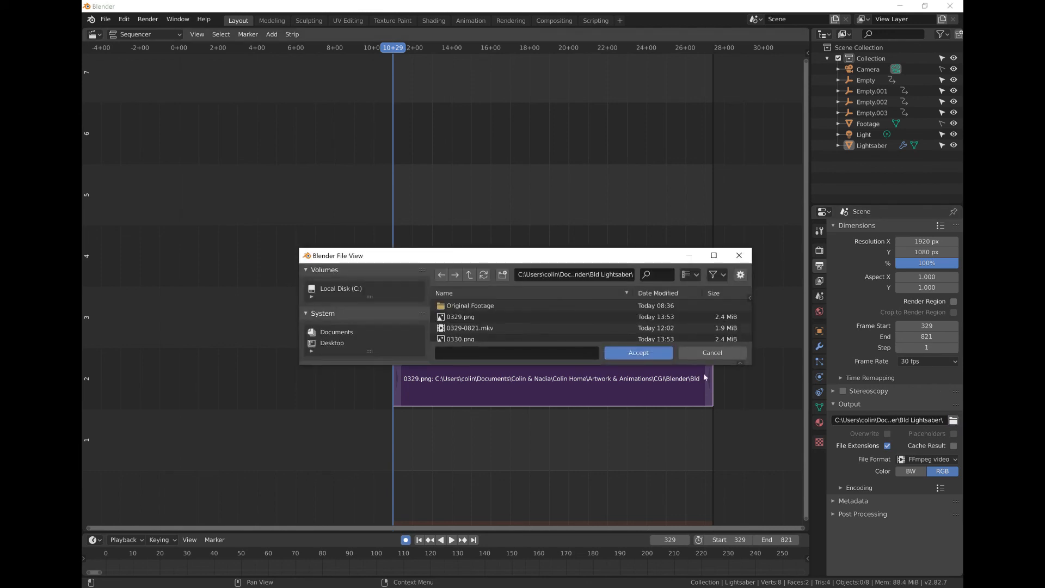
left_click(638, 353)
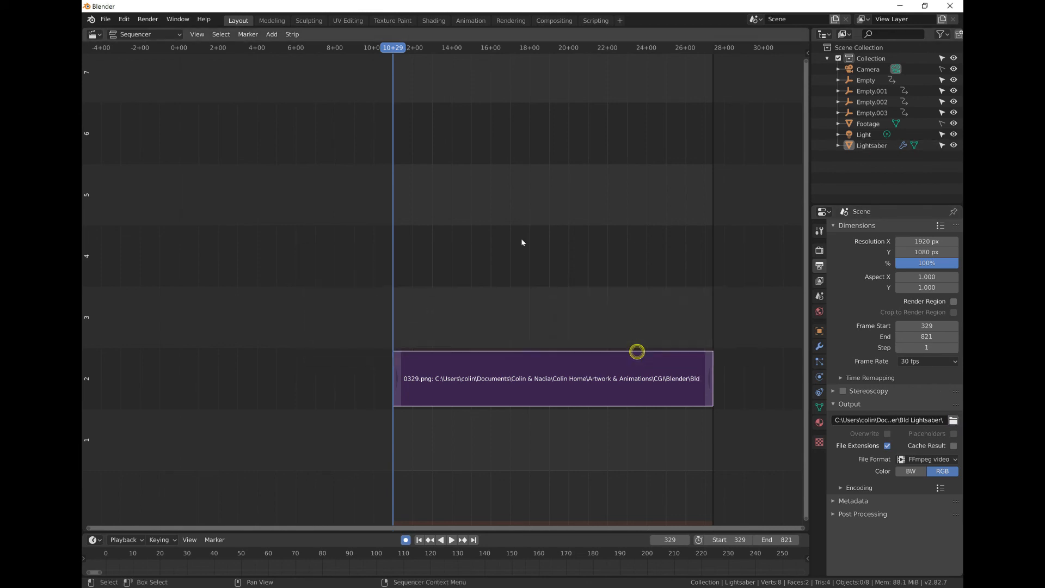
left_click(148, 19)
left_click(166, 43)
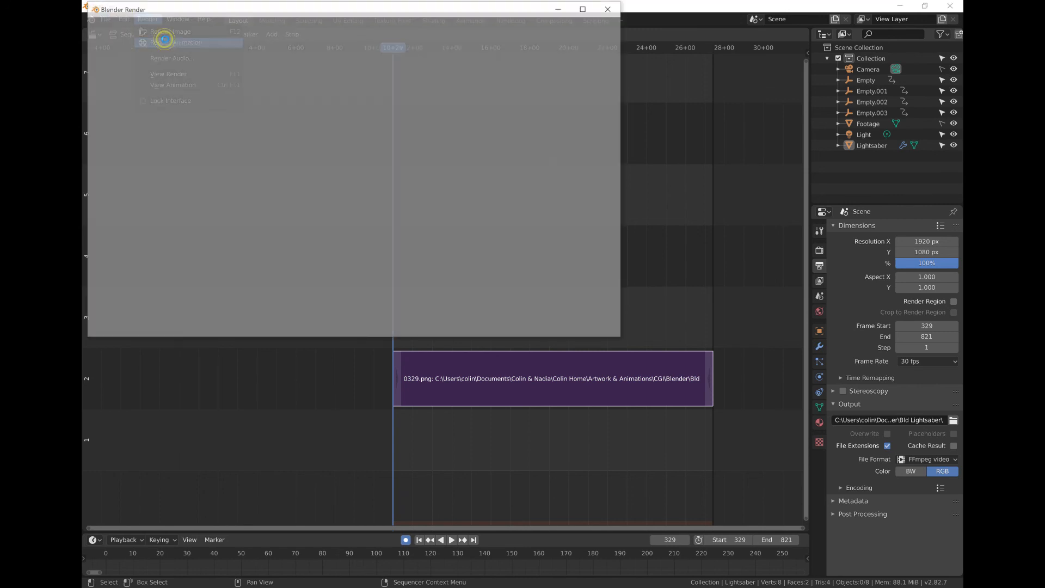